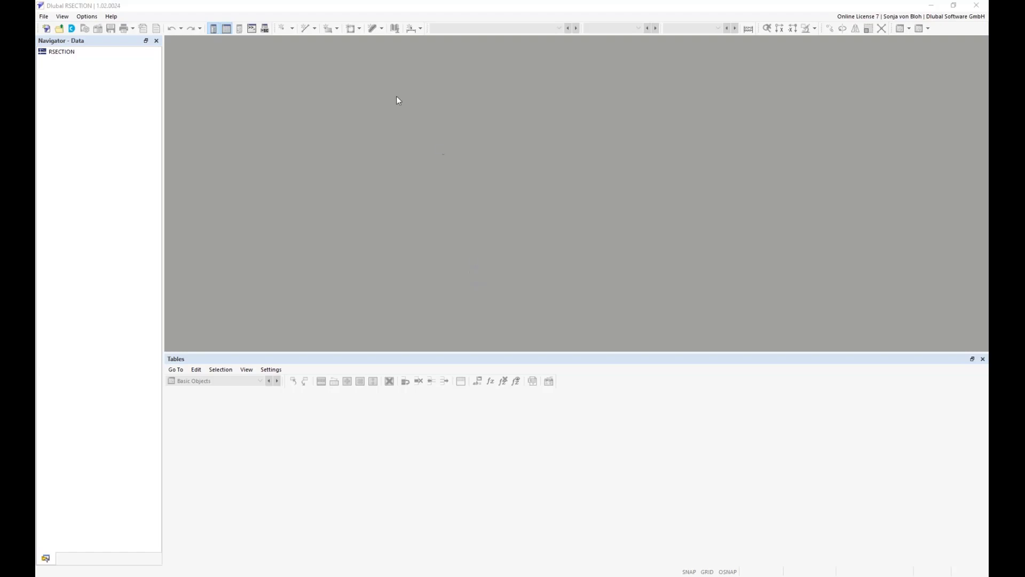
Open the DXF file Exp1_contour.dxf from the Webinar 2 folder for import.
left_click(44, 17)
mouse_move(69, 71)
left_click(153, 70)
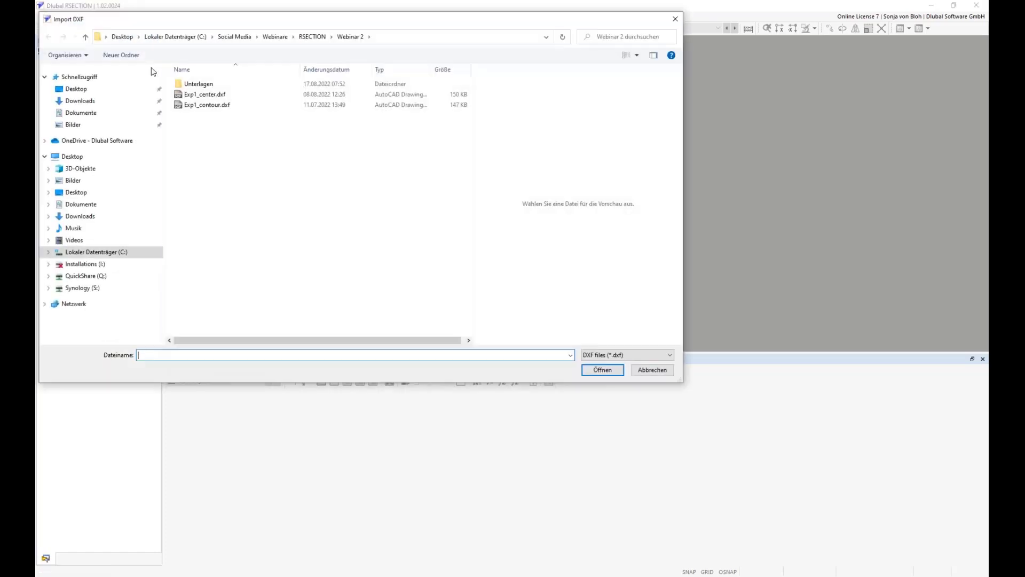
left_click_drag(187, 22, 263, 85)
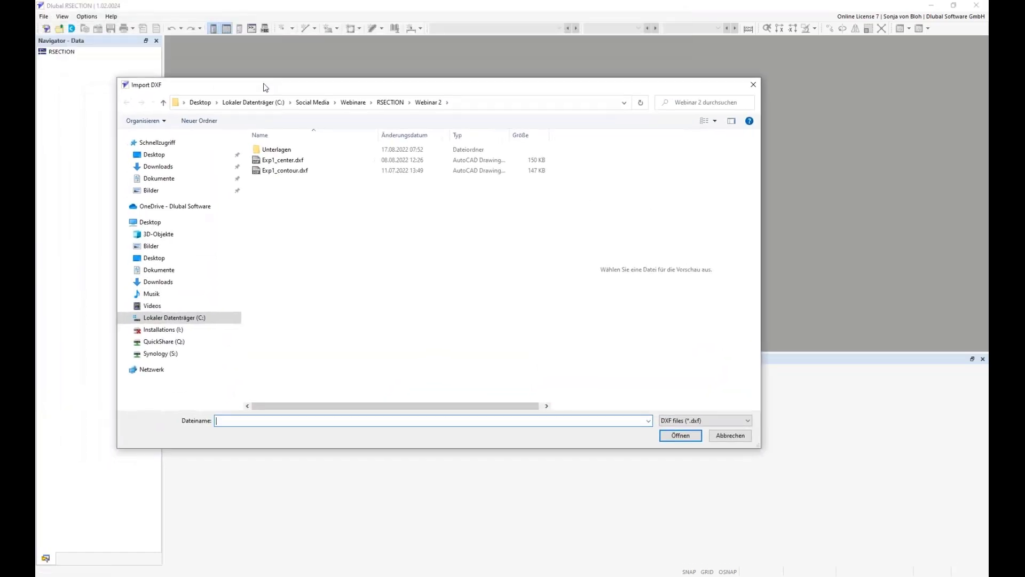
left_click(293, 170)
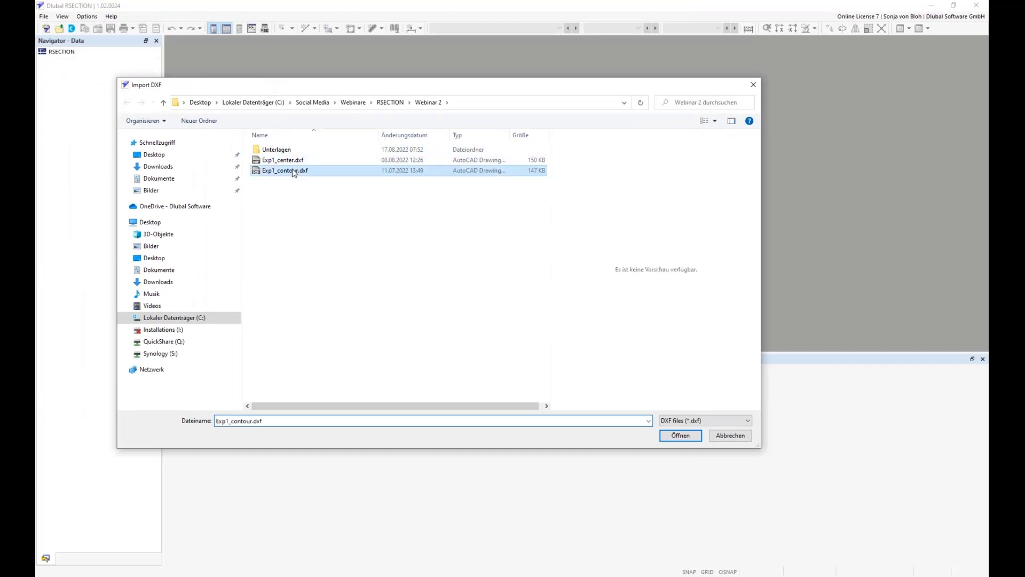
left_click(677, 436)
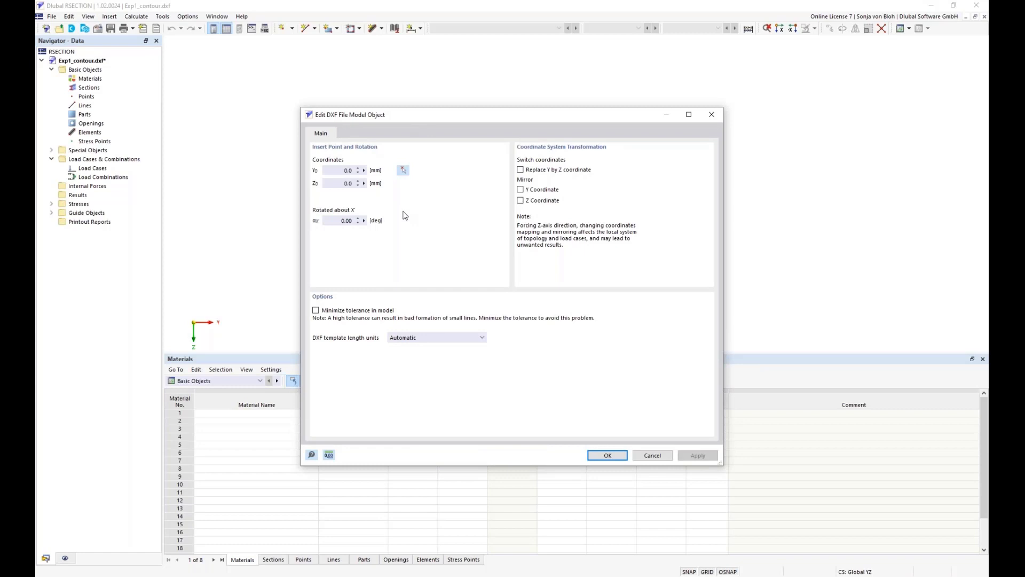
Import the DXF contour with the Z coordinate mirrored and the template length units set to Automatic.
double_click(346, 171)
double_click(350, 183)
double_click(344, 221)
left_click(520, 201)
left_click(483, 339)
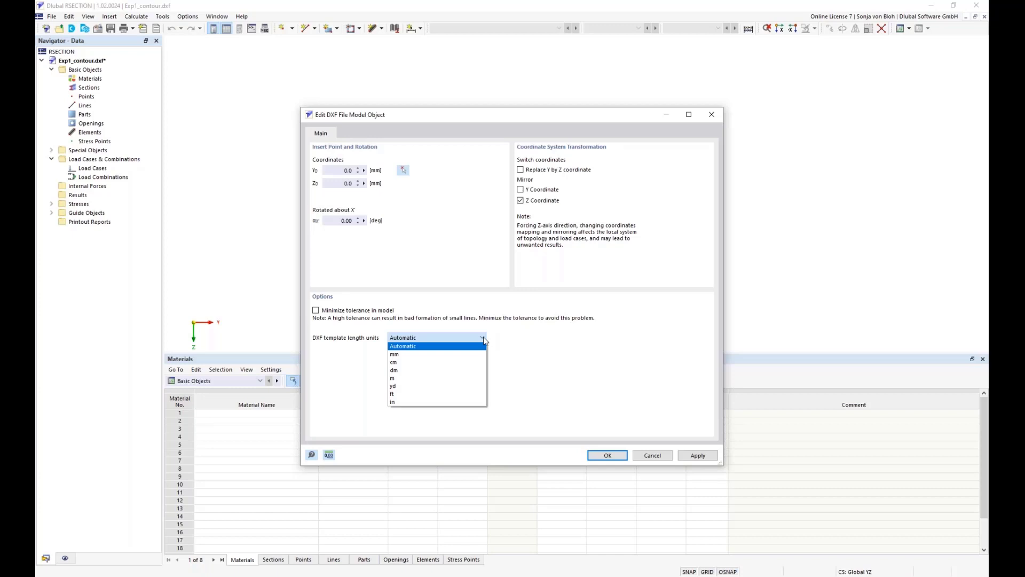
left_click(398, 346)
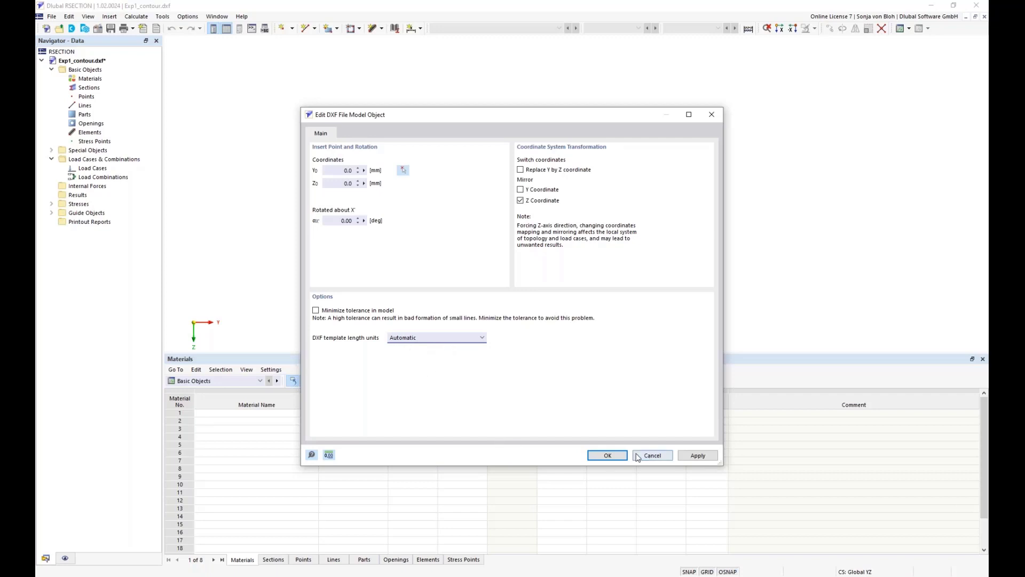
left_click(608, 456)
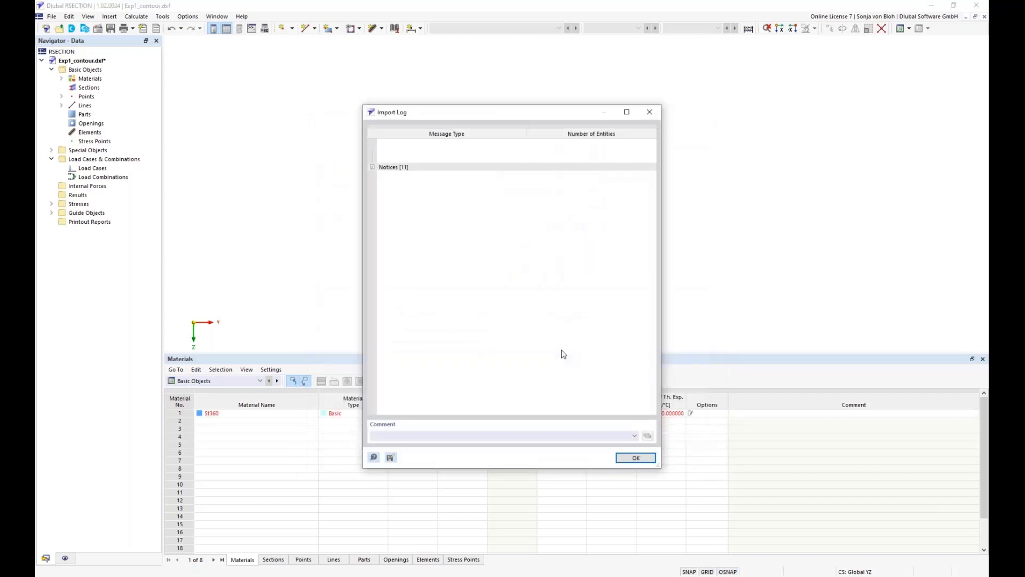
left_click(634, 462)
scroll(593, 211, "up", 10)
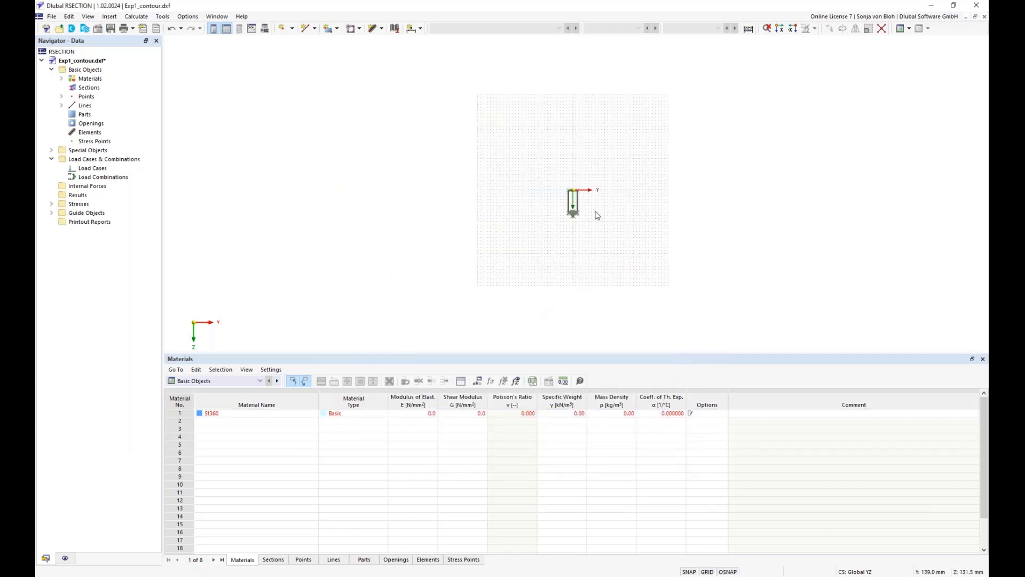
mouse_move(537, 203)
middle_mouse_down()
mouse_move(509, 241)
mouse_move(493, 234)
middle_mouse_up()
scroll(493, 235, "up", 1)
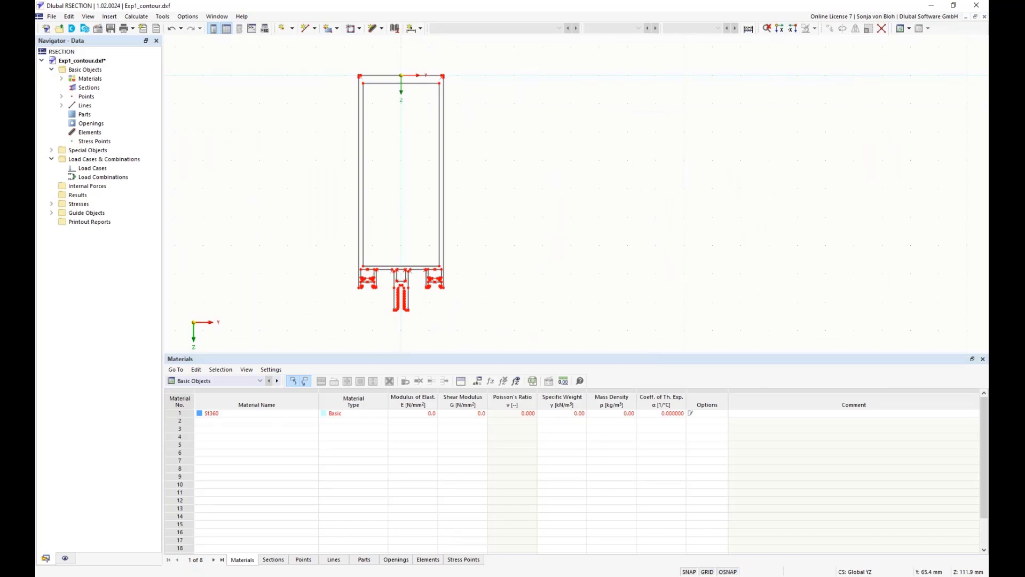
Set the model's base data to Thin-Walled Analysis and activate the effective section option with standard EN 1999-1-1 (Aluminum).
right_click(91, 71)
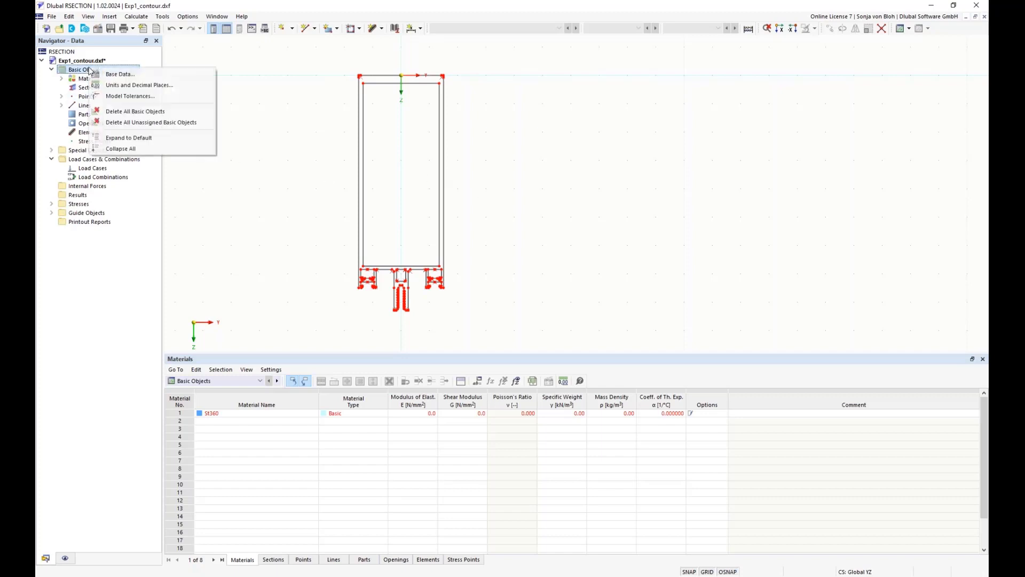
left_click(121, 74)
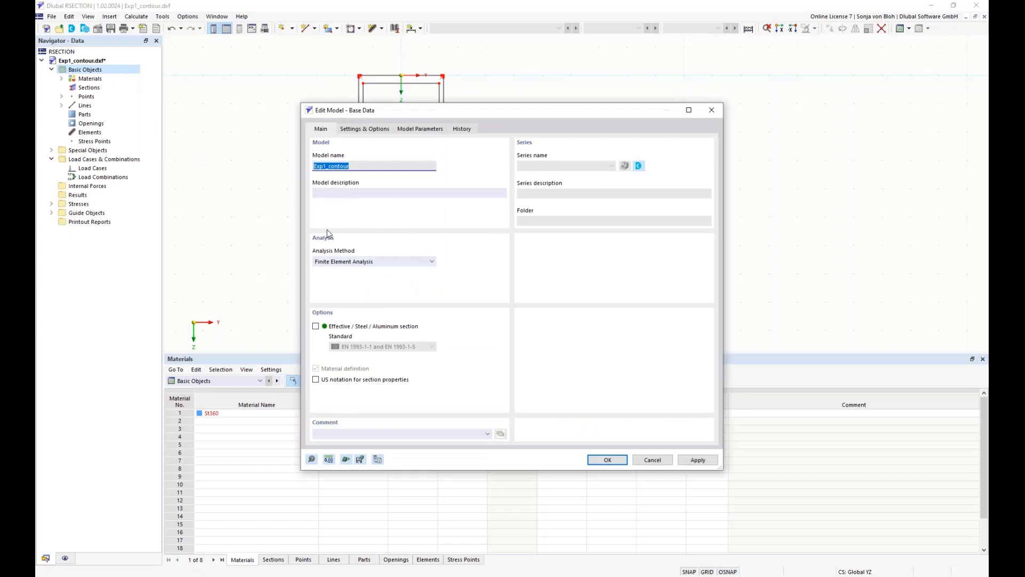
left_click(432, 262)
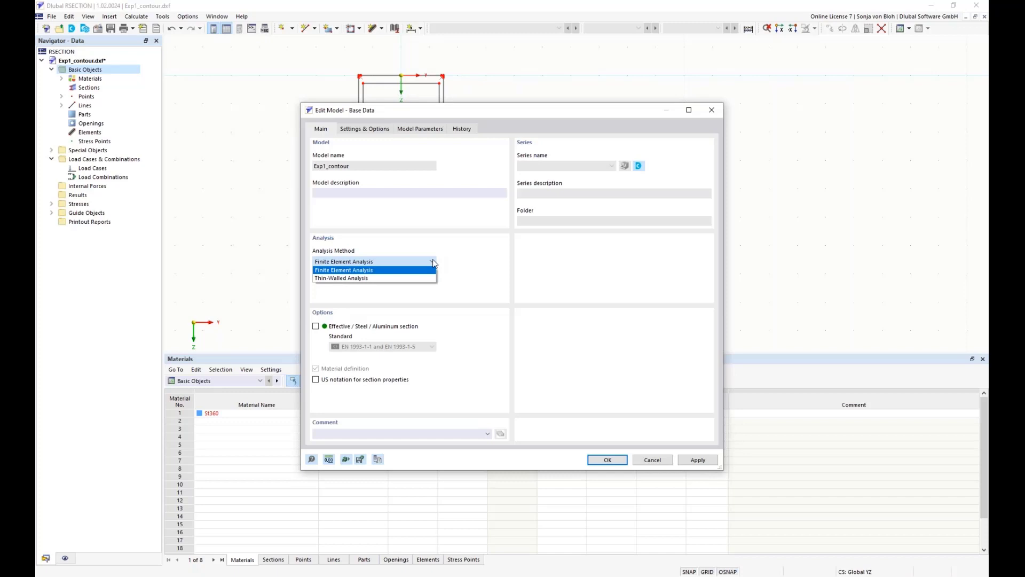
left_click(372, 278)
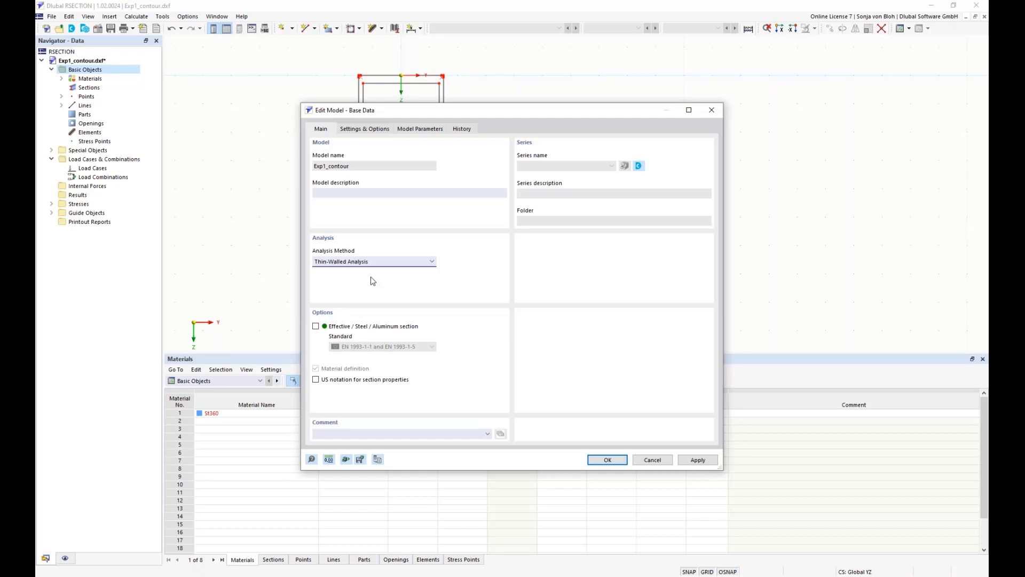
left_click(316, 326)
left_click(432, 347)
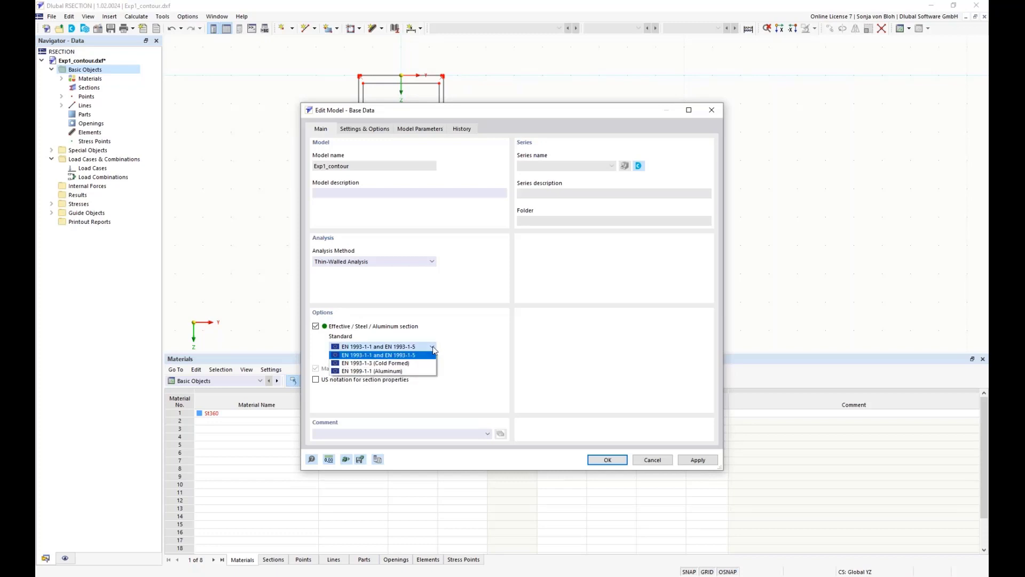
left_click(411, 371)
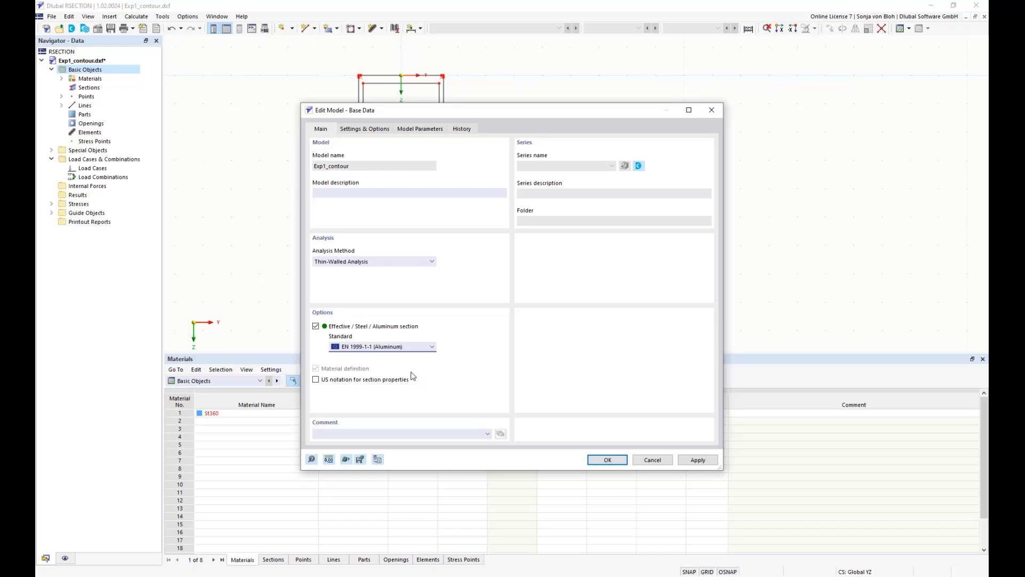
left_click(603, 460)
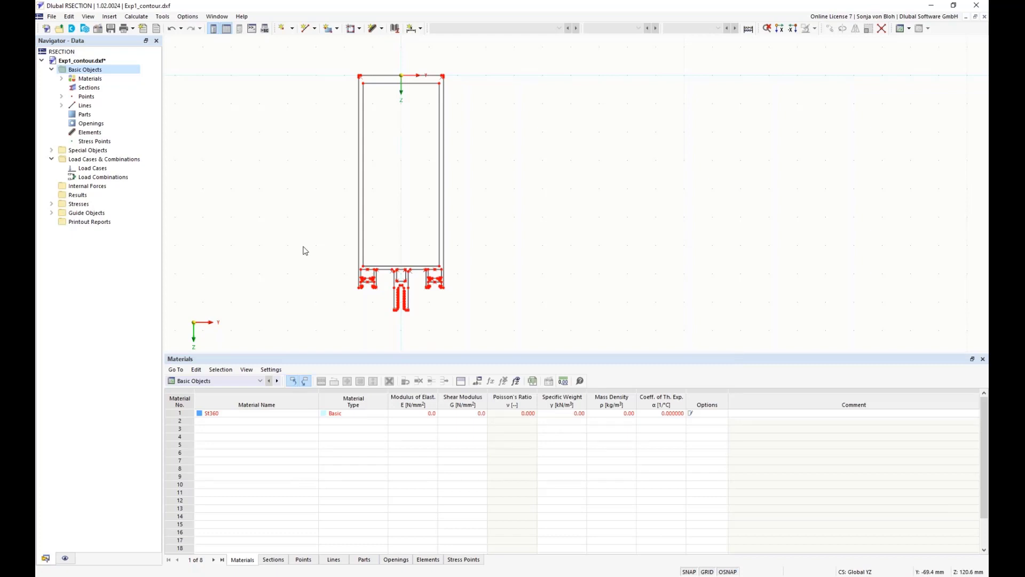
Replace the name of material St360 with EN AW-6060 (EP,ET,ER/B) T66 | EN 1999-1-1:2007, found by entering EN AW 6060.
left_click(62, 79)
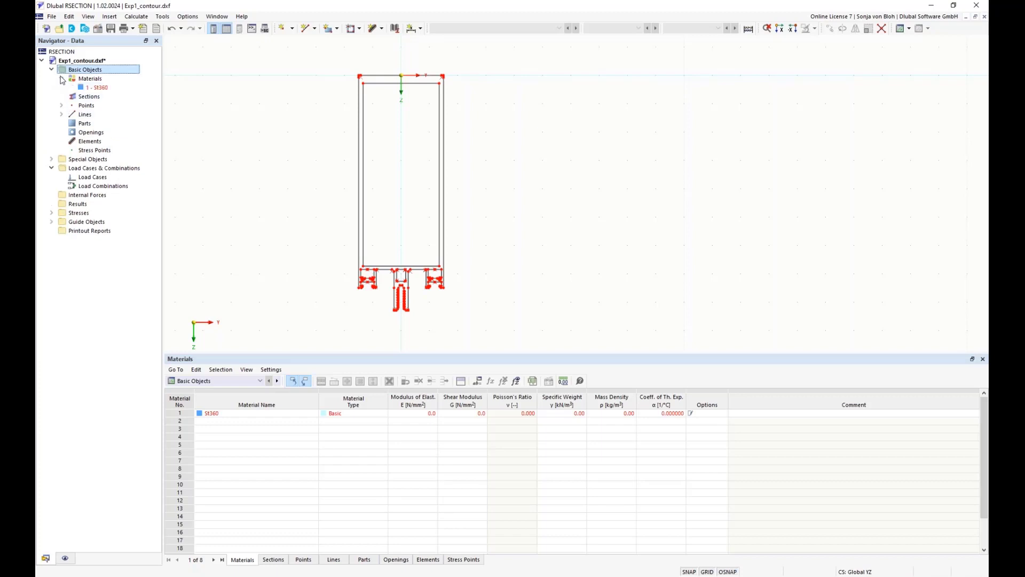
left_click(102, 89)
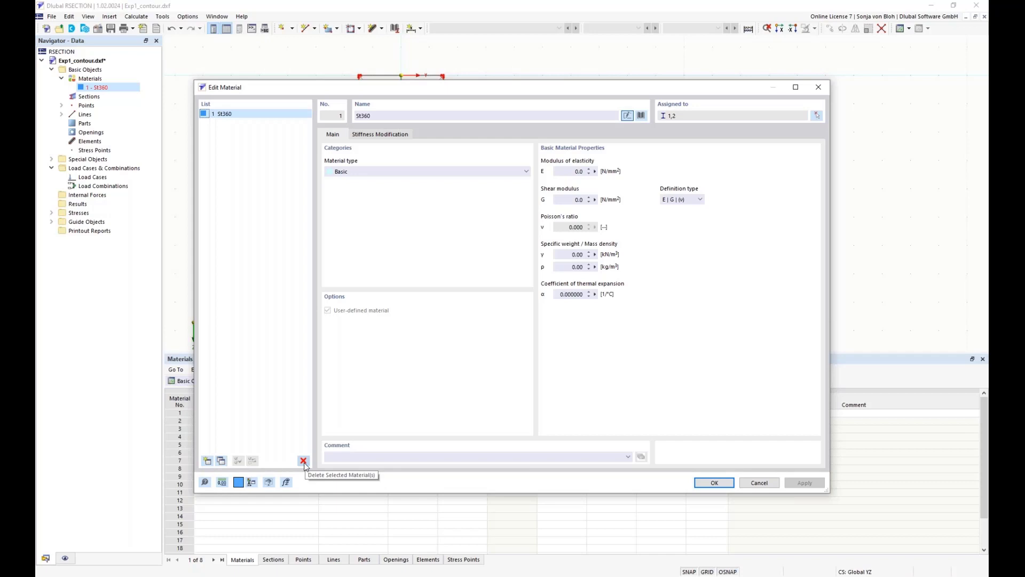
left_click(386, 114)
double_click(351, 115)
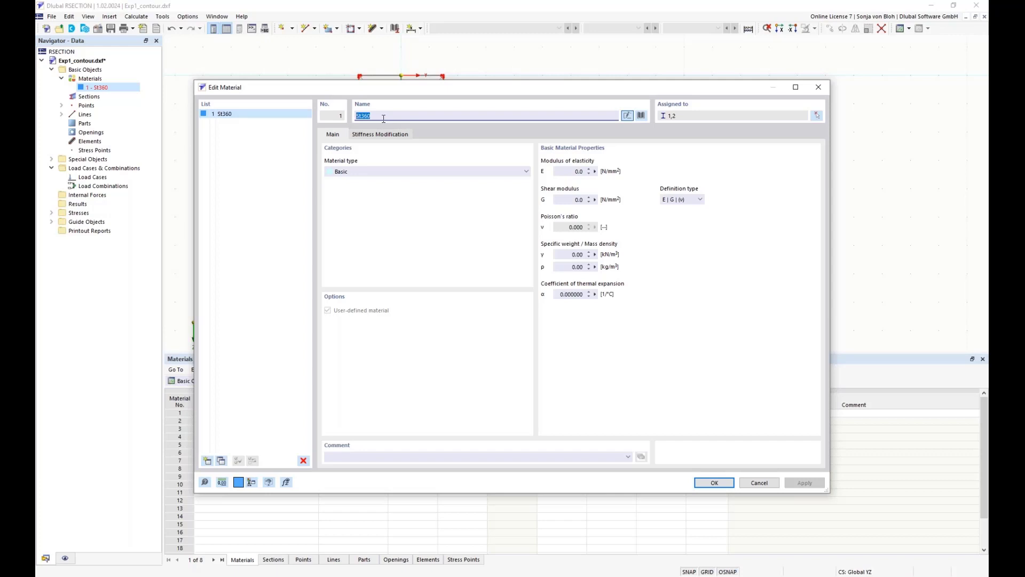
type("EN")
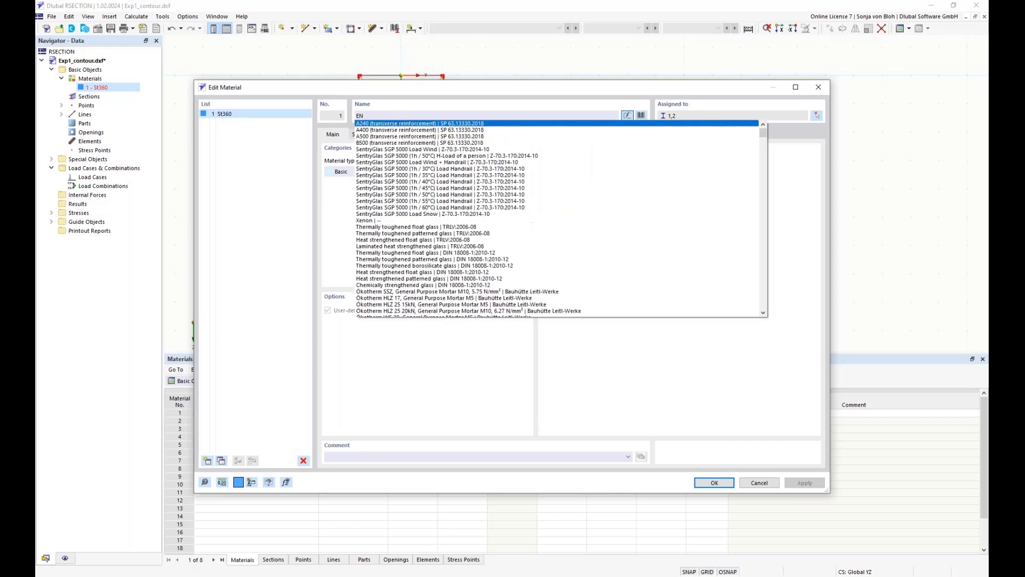
type(" AW")
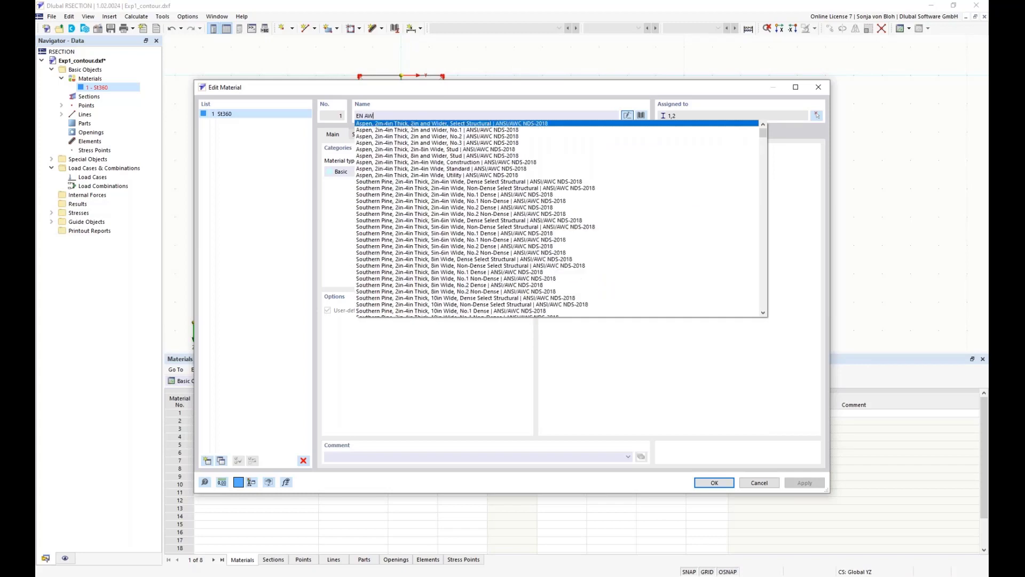
type(" 6060")
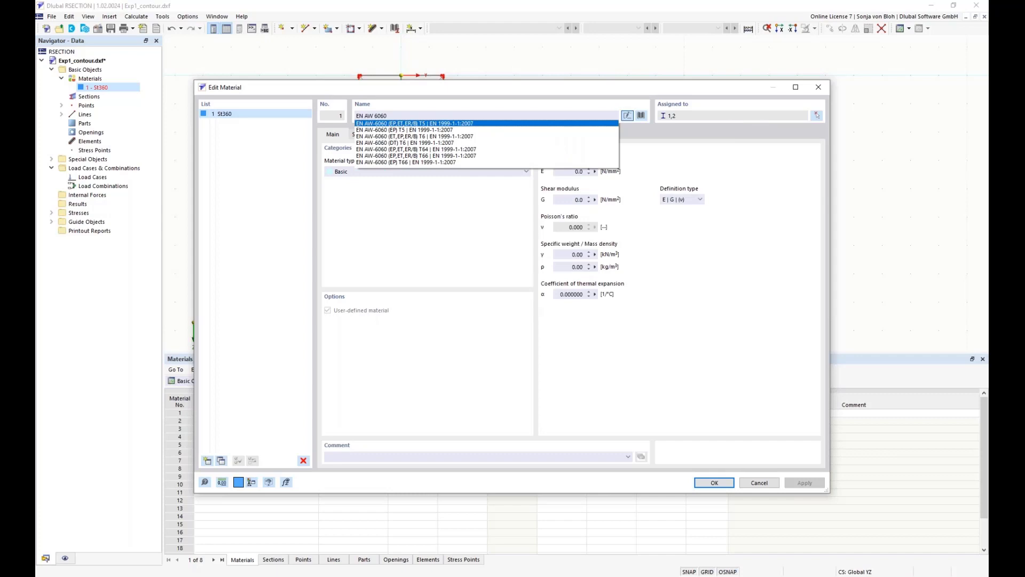
left_click(440, 155)
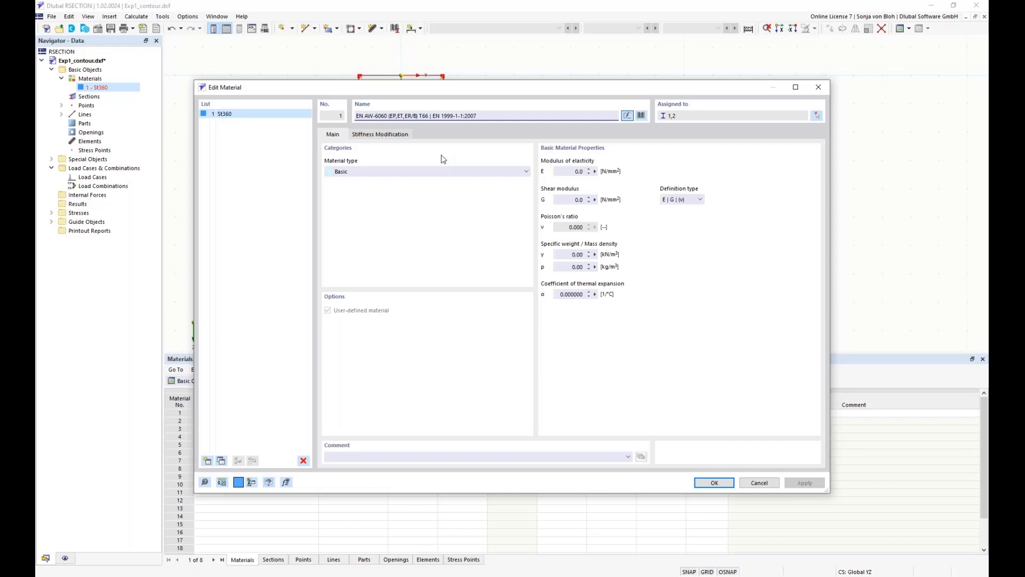
Open the material library and examine its filters for material type, material subtype and standard.
left_click(641, 116)
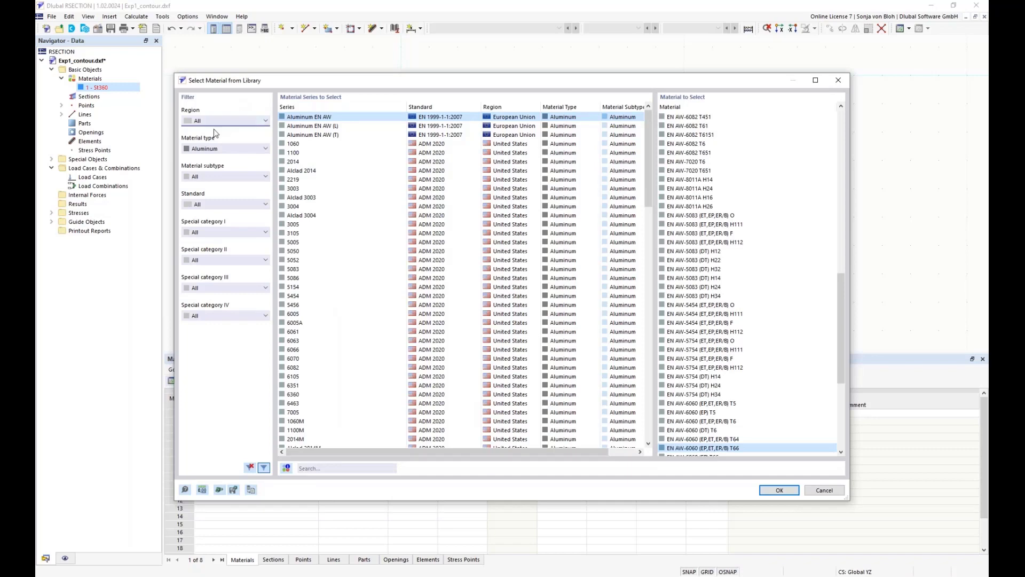
left_click(264, 149)
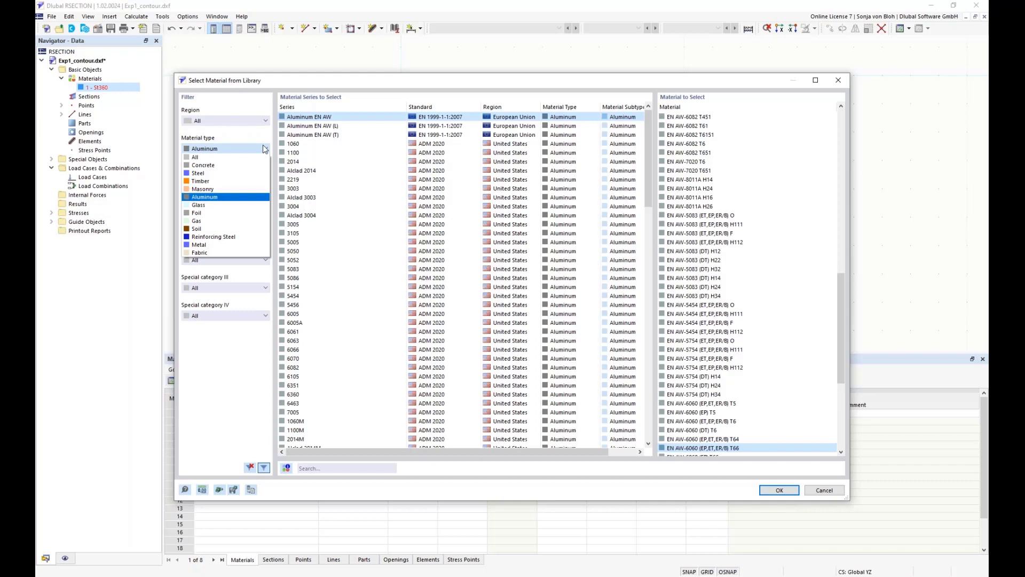
left_click(264, 149)
left_click(247, 180)
left_click(247, 184)
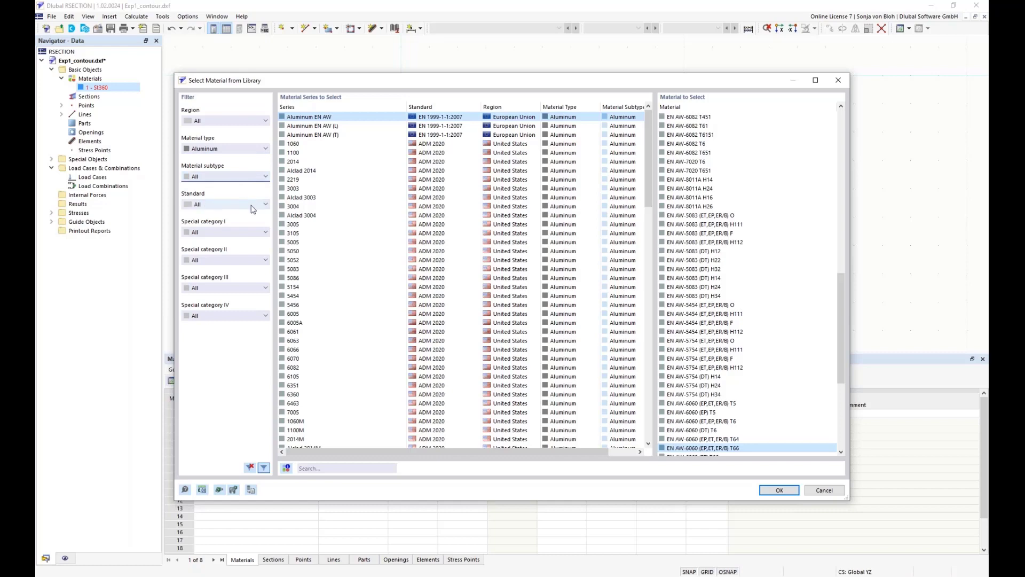
left_click(251, 204)
left_click(250, 205)
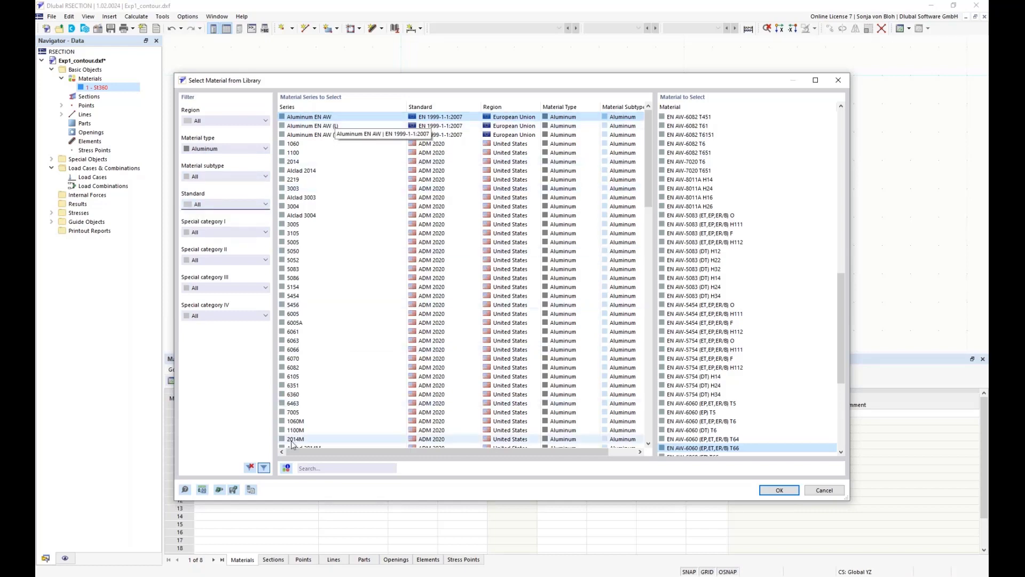
Search the library for EN AW 6060 and assign EN AW-6060 (EP,ET,ER/B) T66 as the material.
left_click(319, 469)
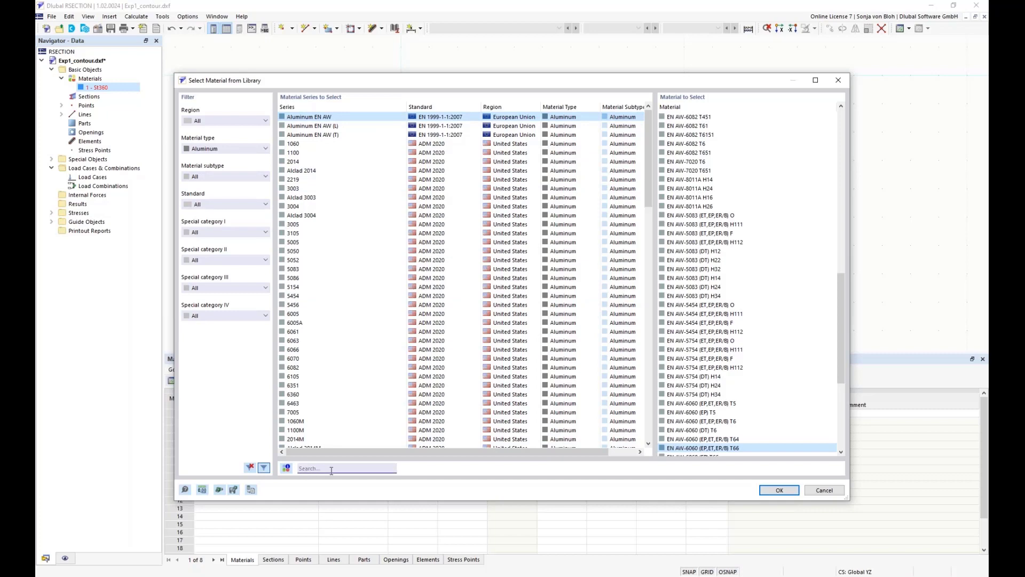
type("EN ")
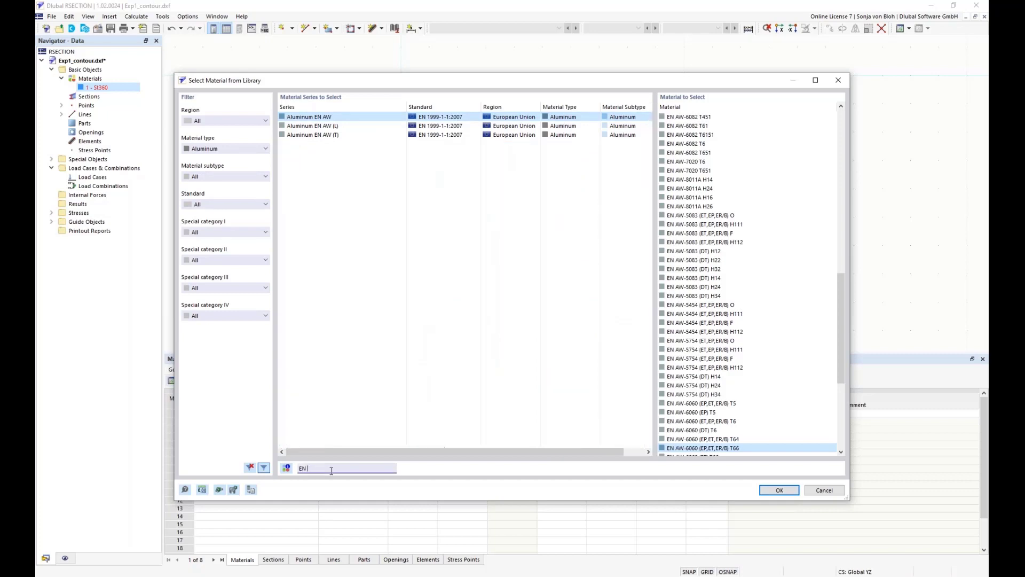
type("AW 6060")
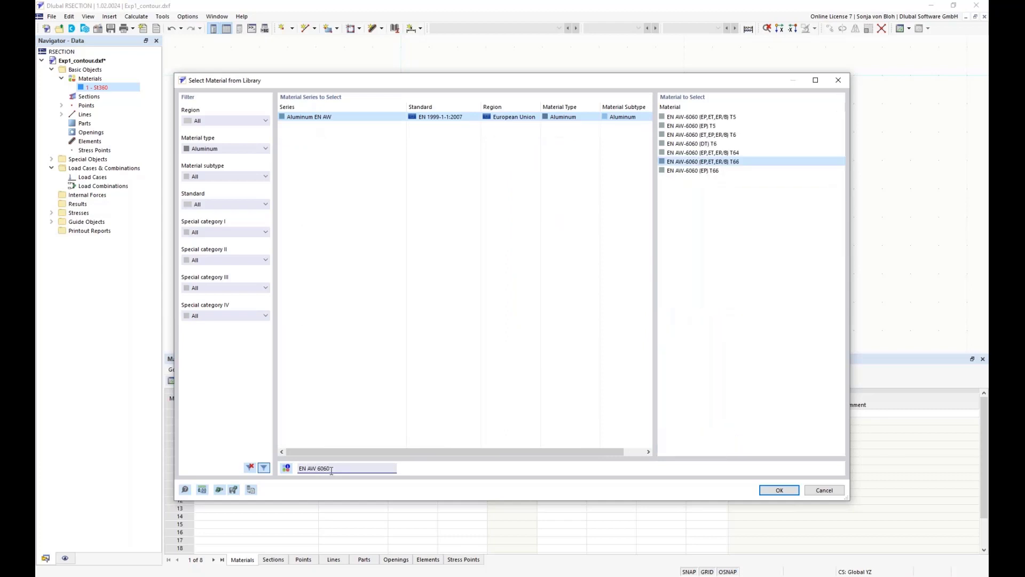
left_click(700, 163)
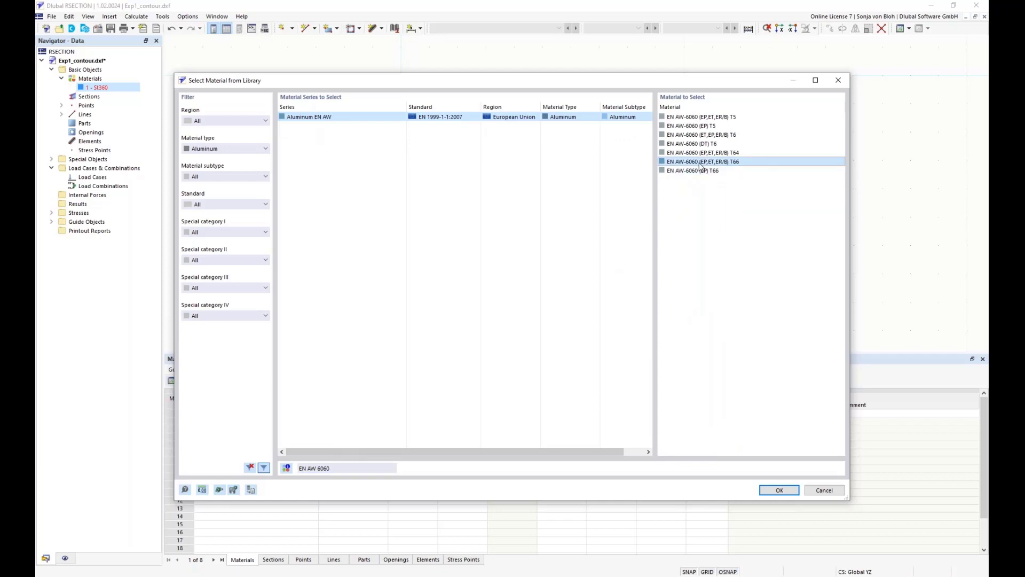
left_click(782, 489)
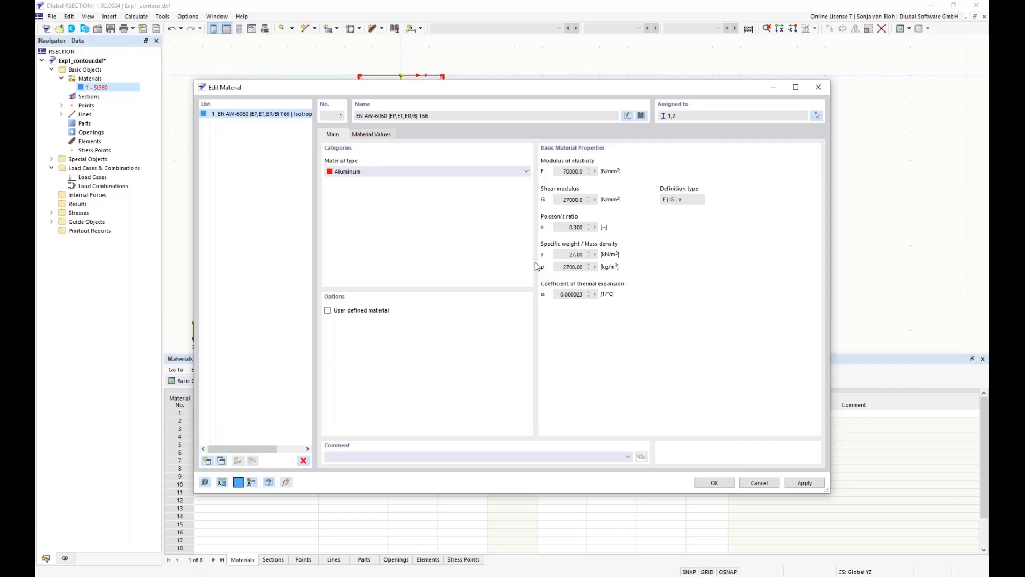
Try the user-defined material option and examine the editable modulus of elasticity and shear modulus among the material values.
left_click(328, 311)
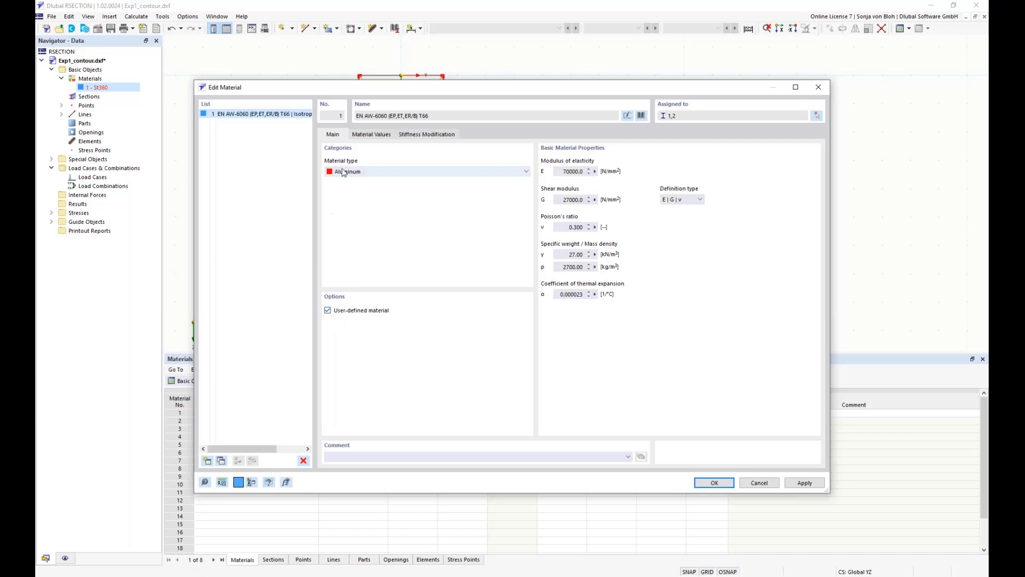
left_click(373, 137)
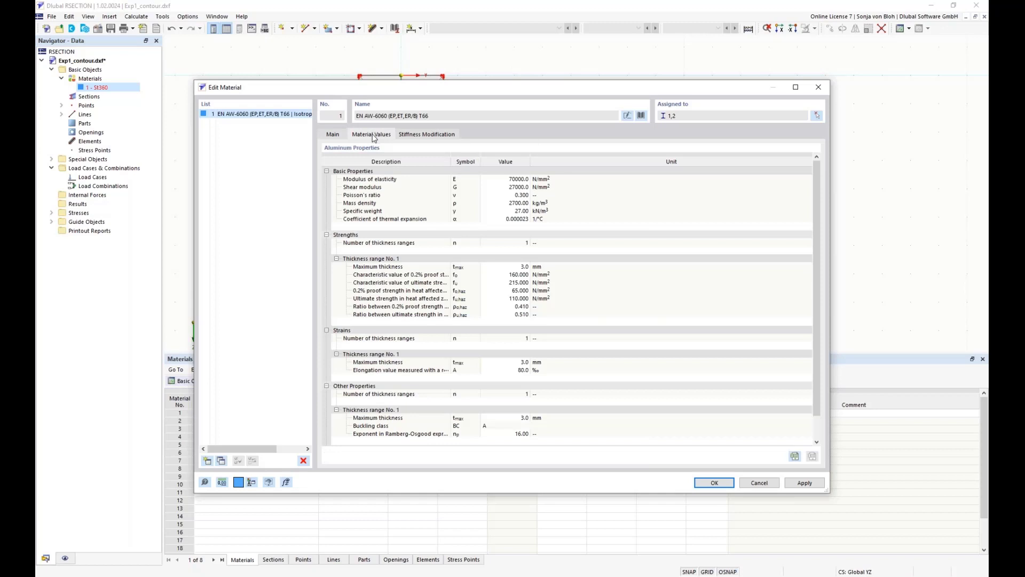
double_click(512, 179)
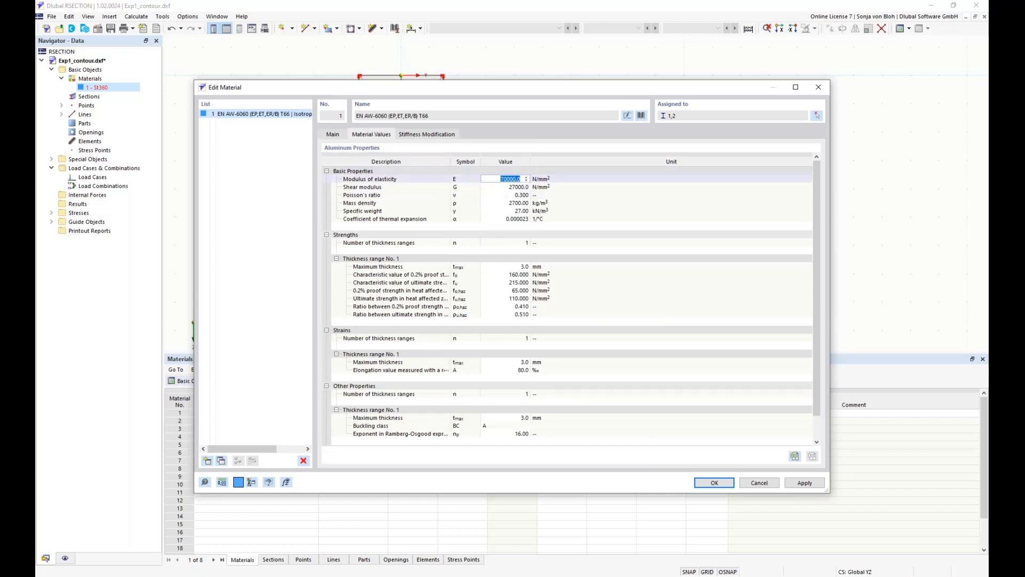
left_click(493, 187)
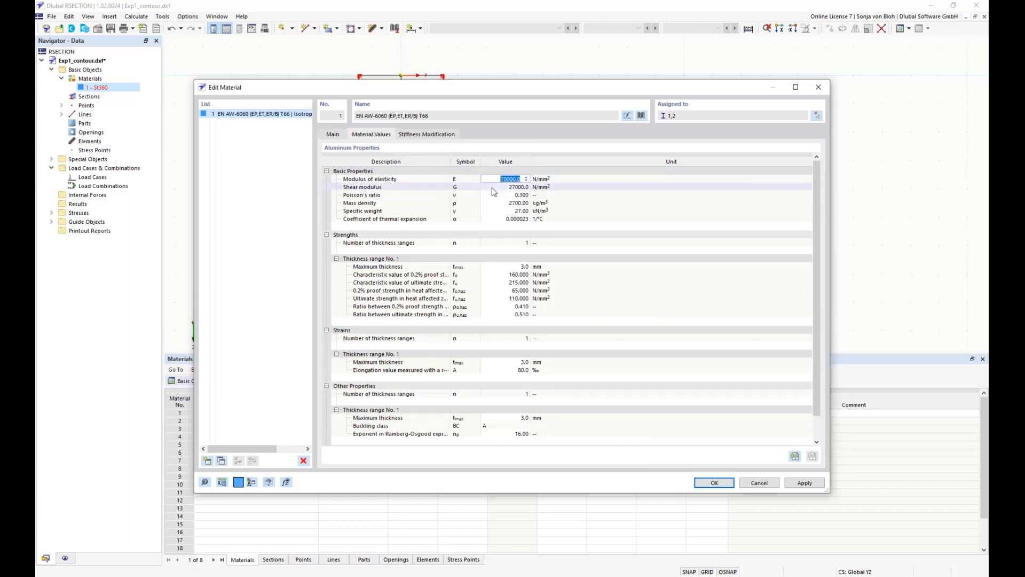
left_click(494, 187)
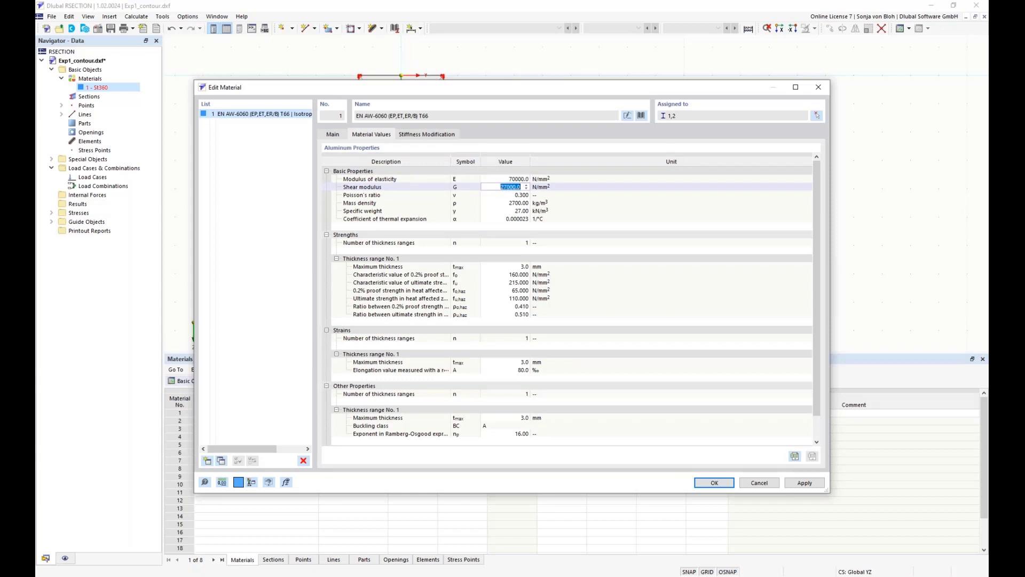
left_click(334, 135)
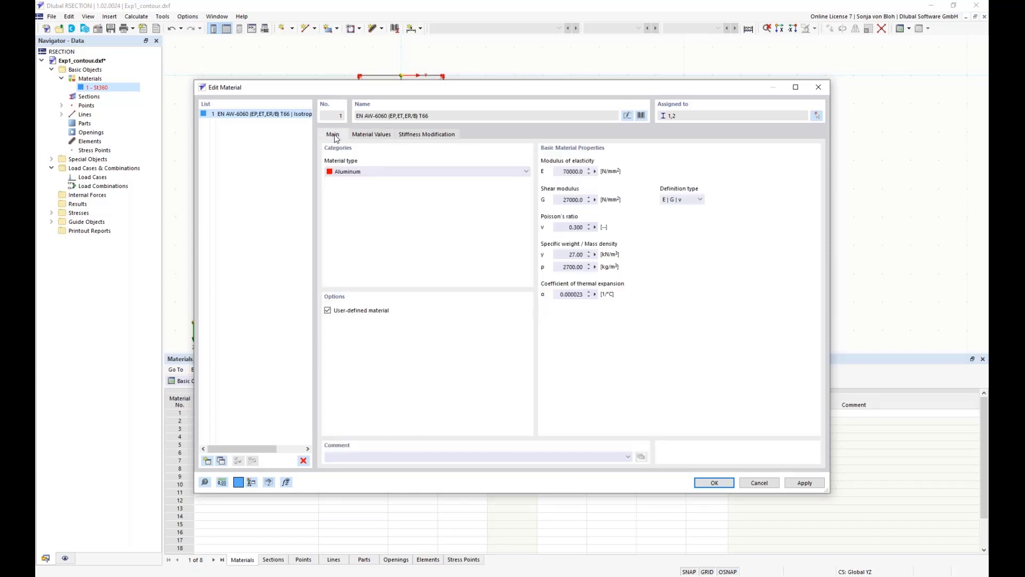
left_click(327, 309)
Accept EN AW-6060 (EP,ET,ER/B) T66 as the section's material without user-defined values.
left_click(708, 483)
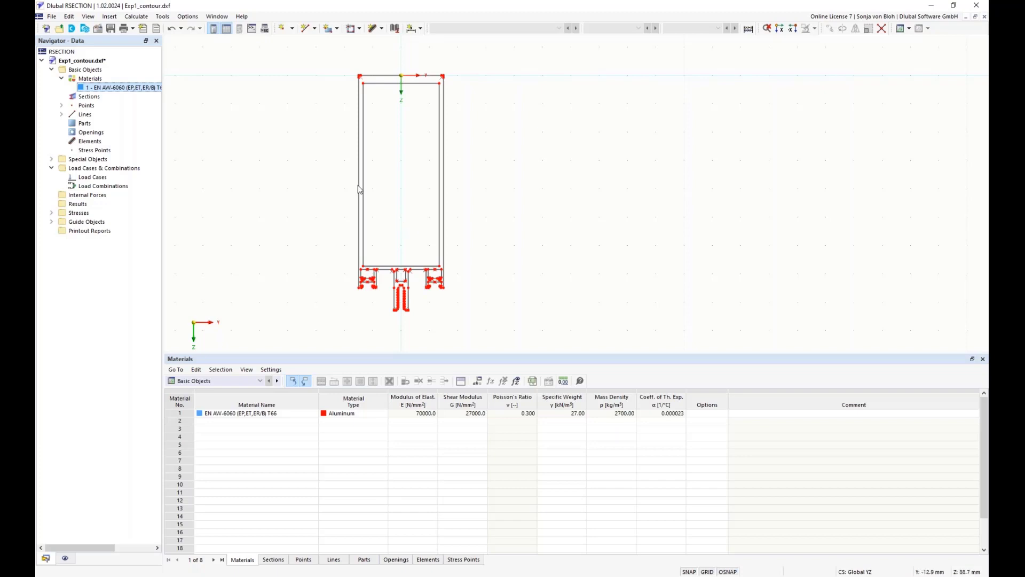
Start a new part defined by boundary lines and select all contour lines of the profile, 1-147.
right_click(91, 126)
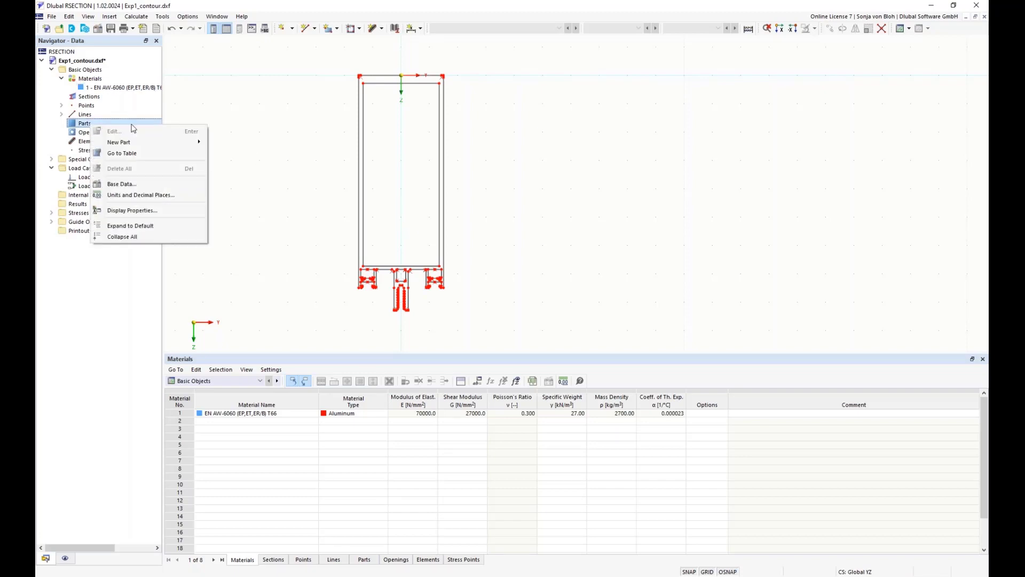
mouse_move(149, 144)
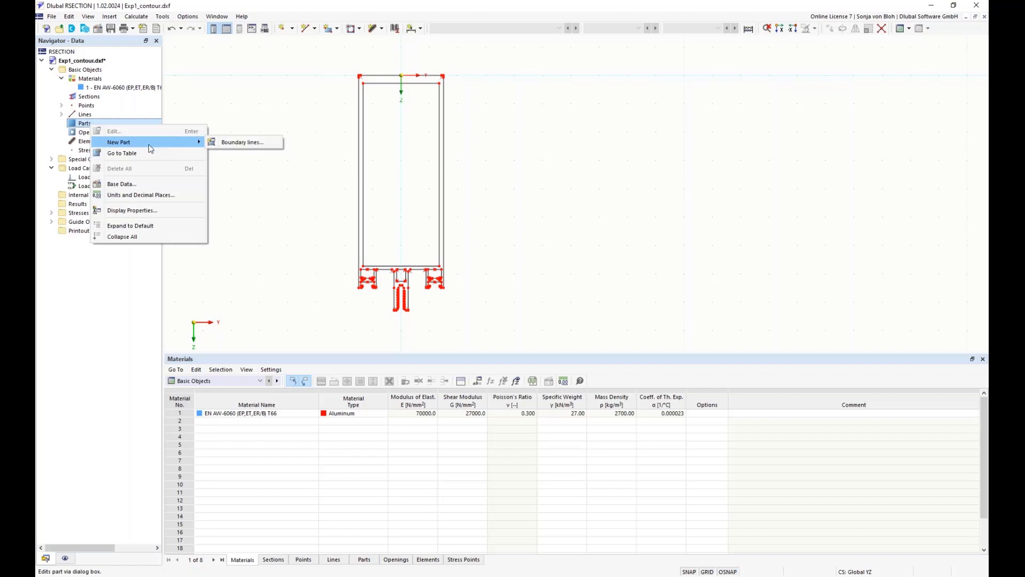
left_click(242, 142)
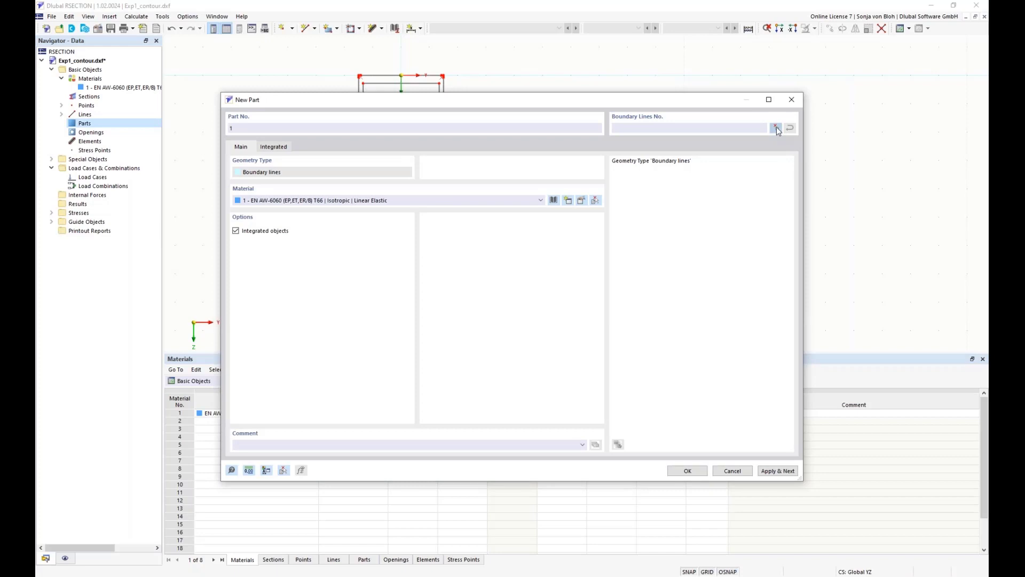
left_click(776, 128)
left_click_drag(329, 57, 497, 325)
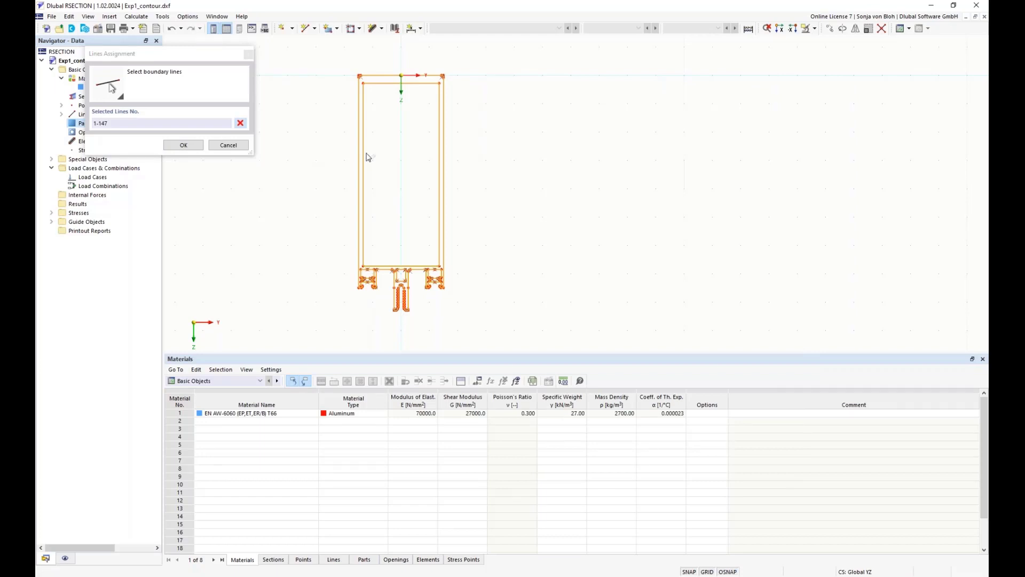
Exclude the large inner rectangle and the three small lower chambers from the selection, and create the part from outer boundary lines 1-99.
scroll(367, 156, "up", 1)
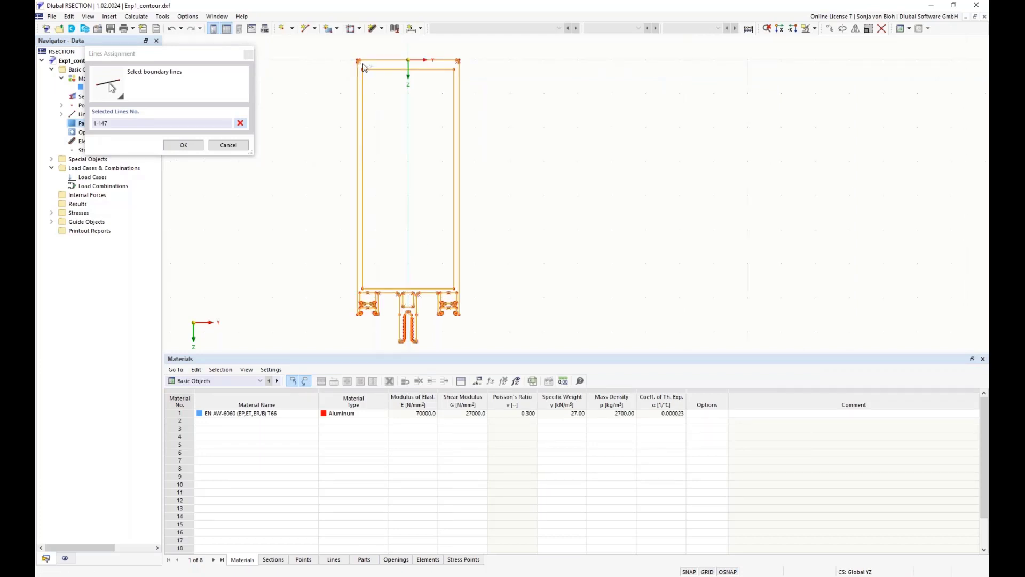
left_click_drag(360, 68, 459, 289)
scroll(429, 312, "up", 3)
scroll(326, 305, "down", 1)
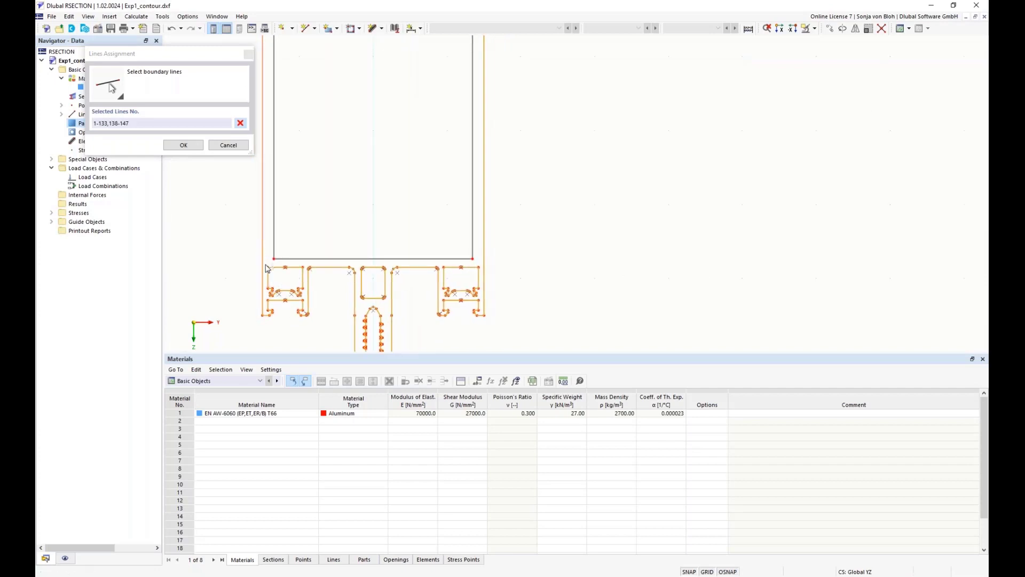
left_click_drag(264, 263, 307, 300)
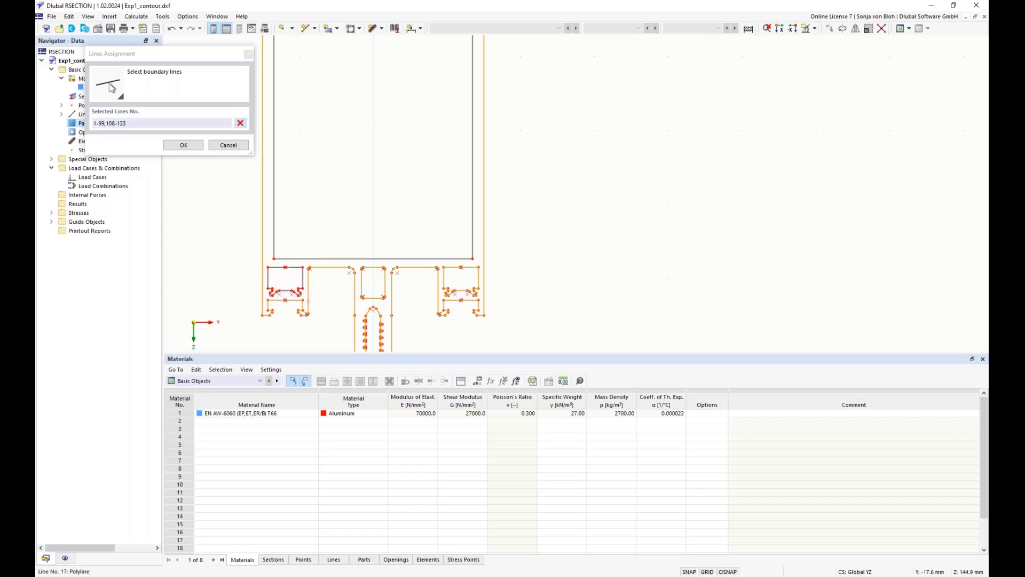
left_click_drag(358, 265, 391, 305)
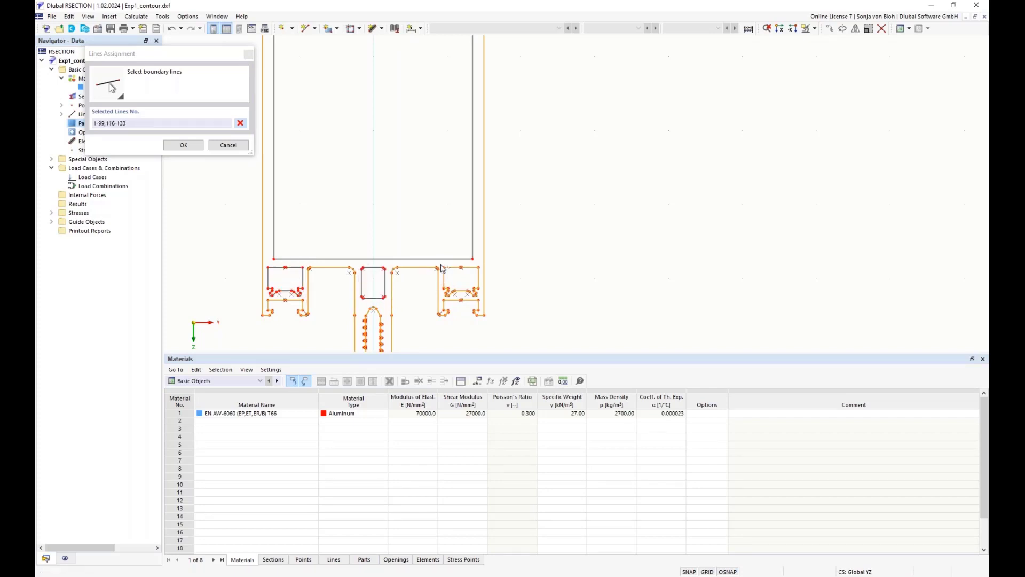
left_click_drag(441, 263, 482, 299)
left_click(182, 146)
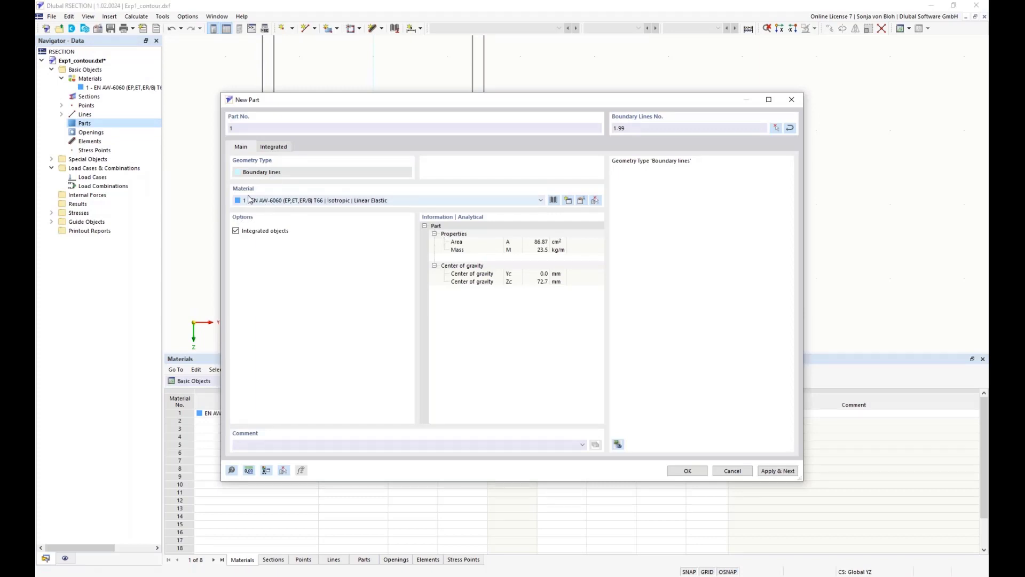
left_click(303, 203)
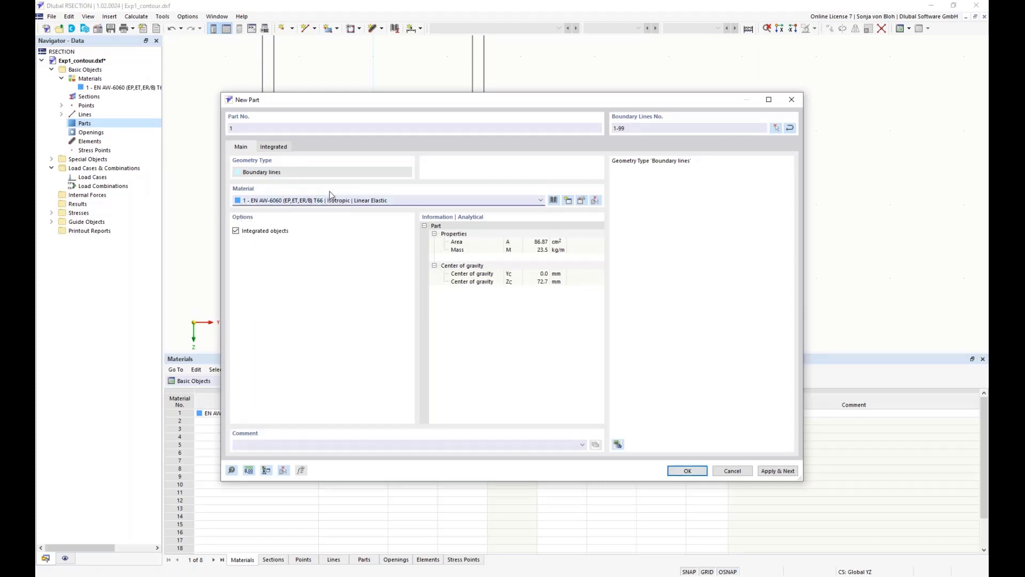
left_click(684, 469)
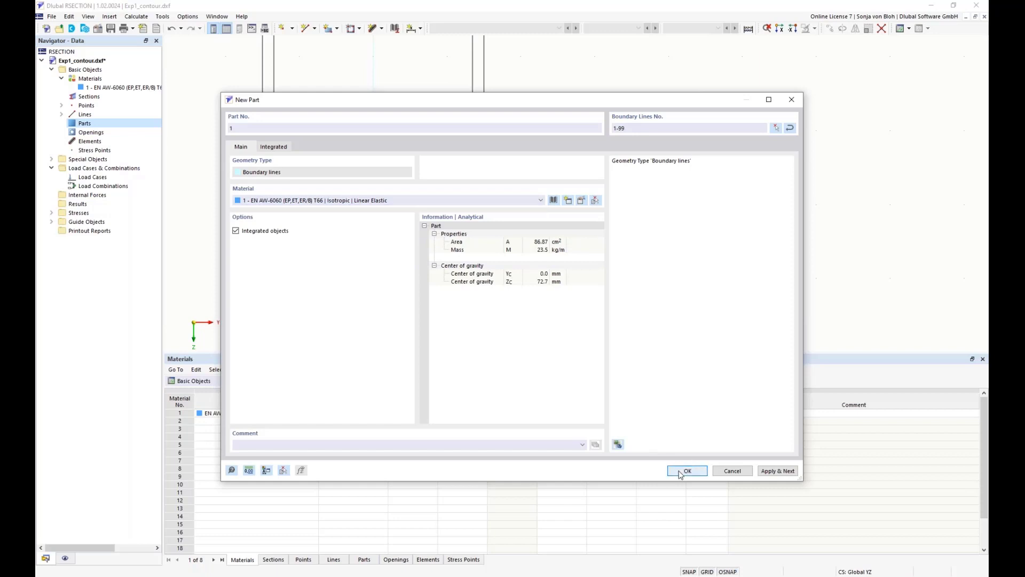
Create an opening in the part from boundary lines 134-137 of the large inner rectangle.
scroll(549, 280, "down", 2)
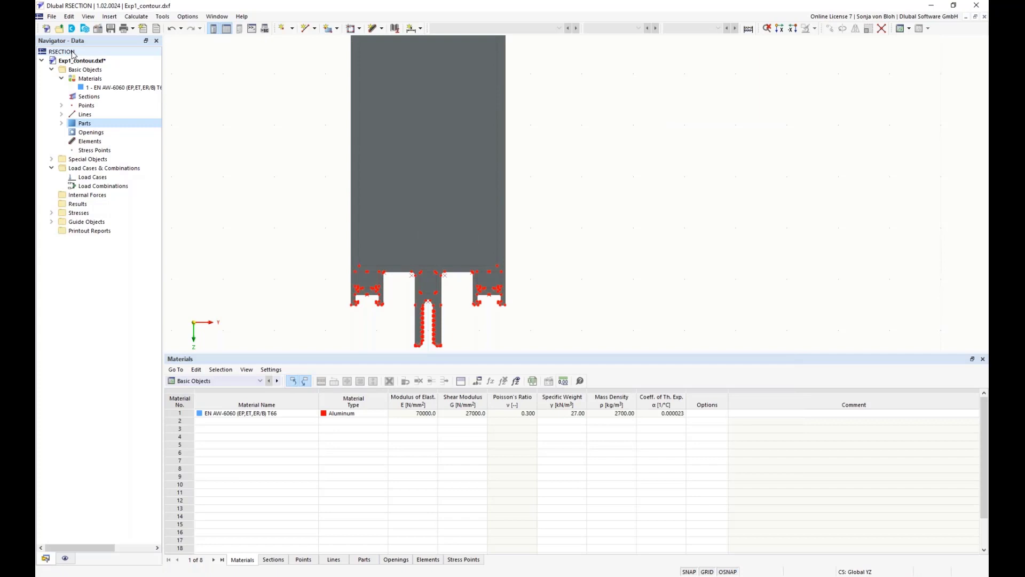
right_click(89, 133)
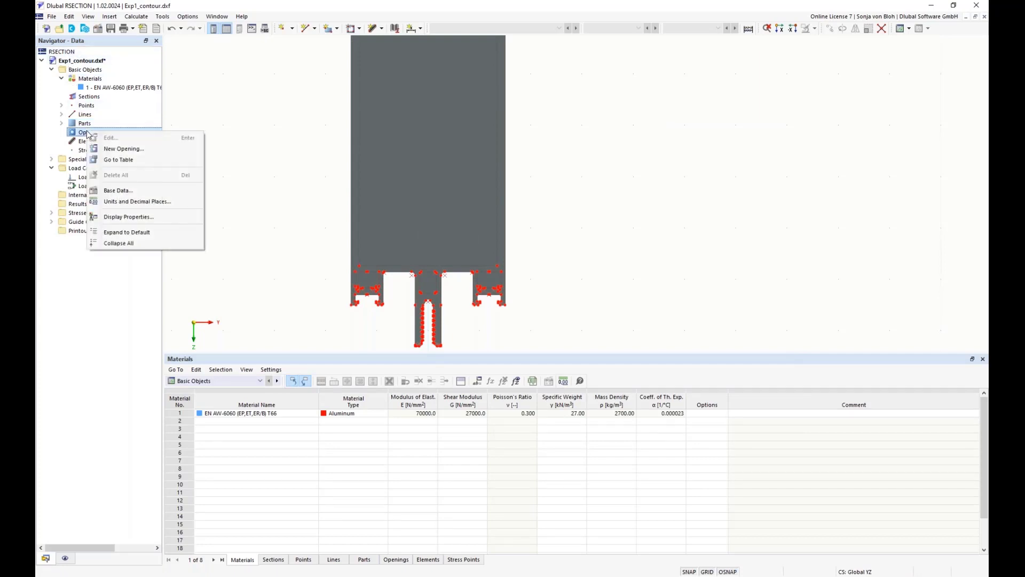
left_click(122, 149)
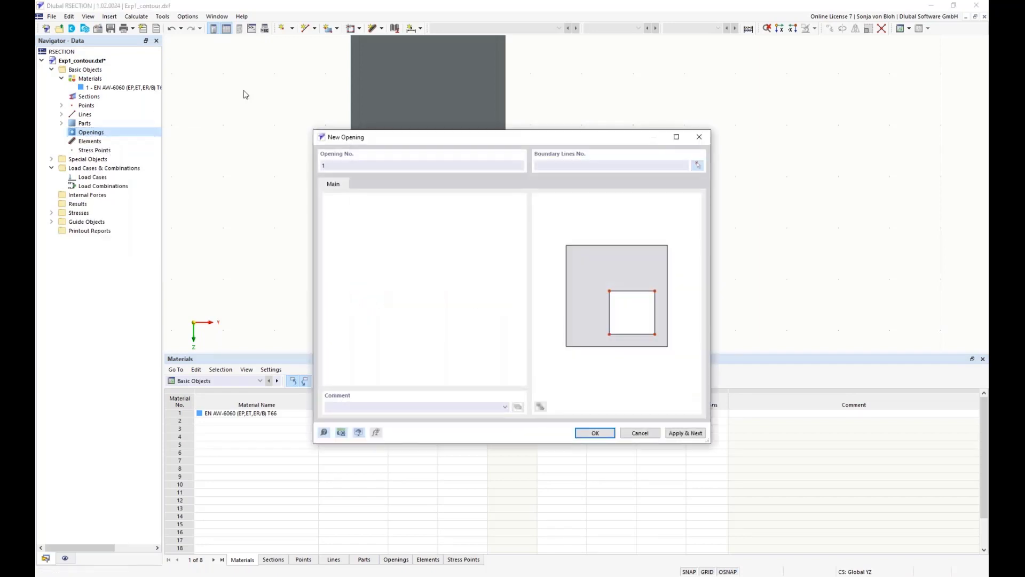
left_click(697, 166)
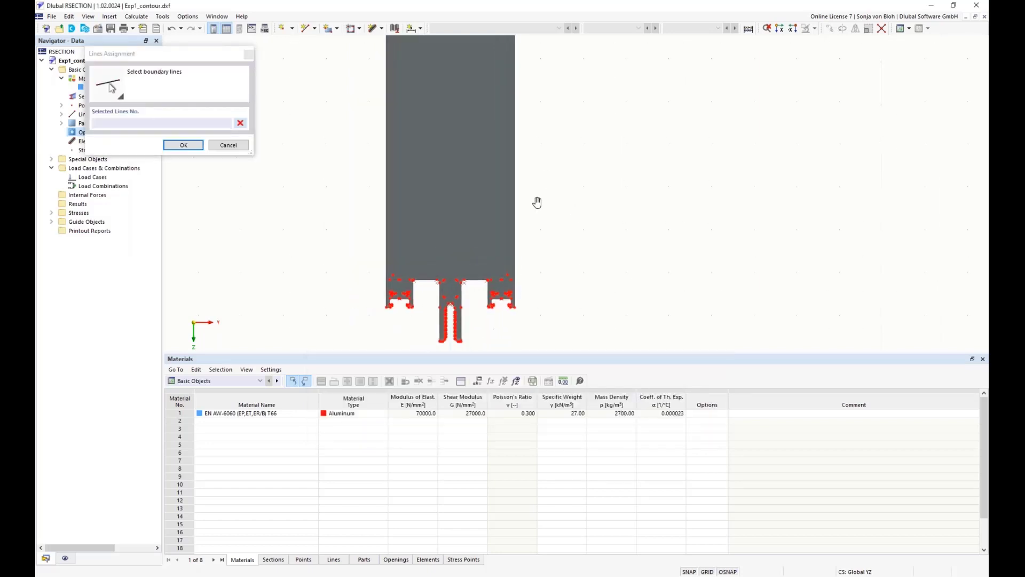
scroll(537, 202, "down", 2)
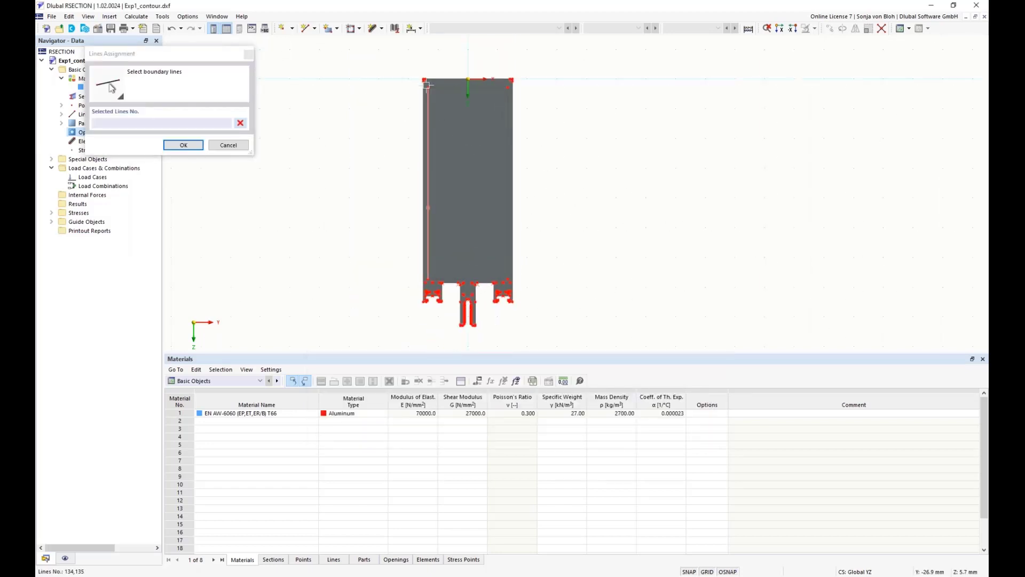
left_click_drag(425, 83, 510, 281)
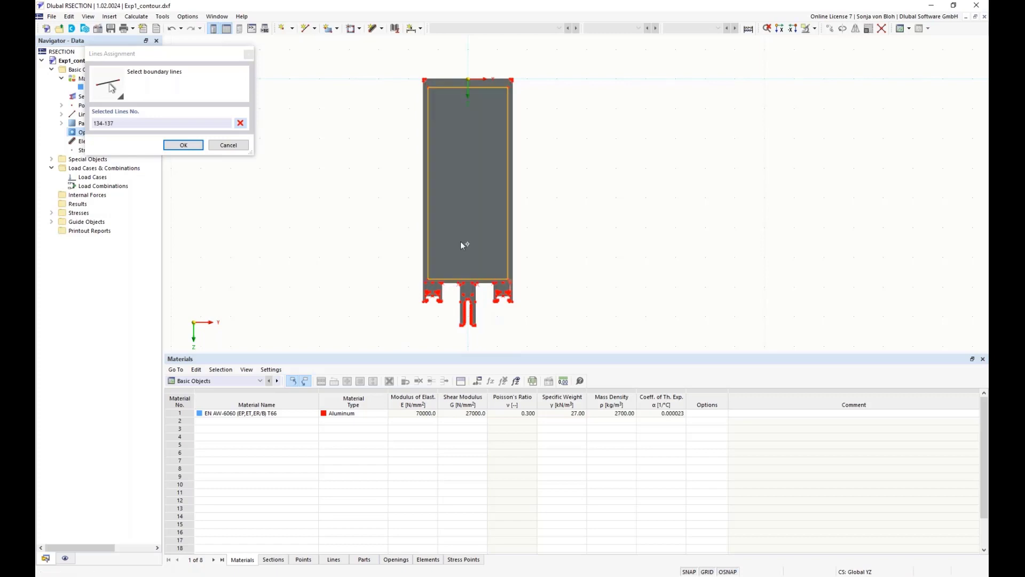
left_click(191, 146)
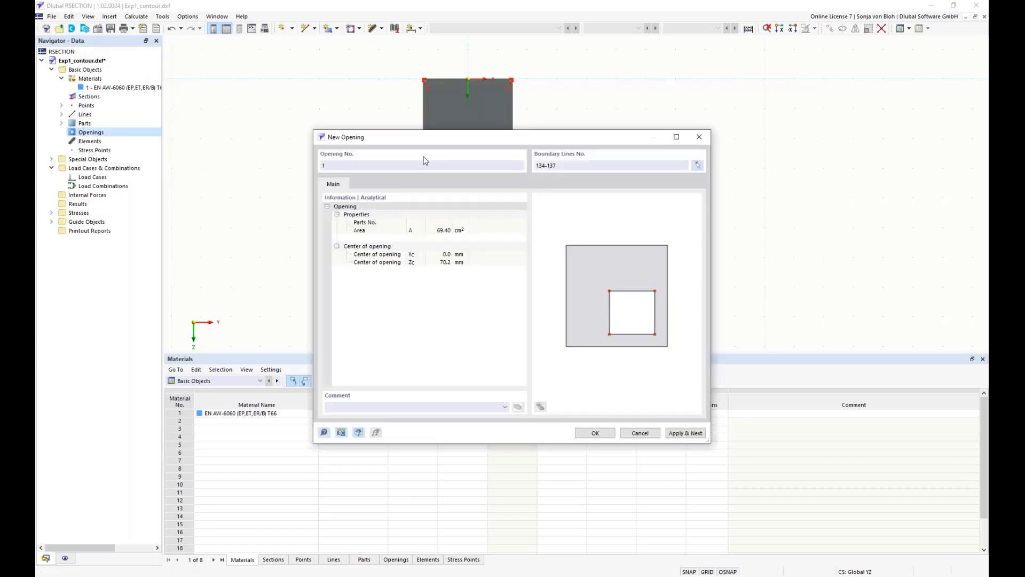
left_click(679, 432)
Create a second opening from the boundary lines of the lower left chamber, 100-107 and 138-147.
left_click(696, 167)
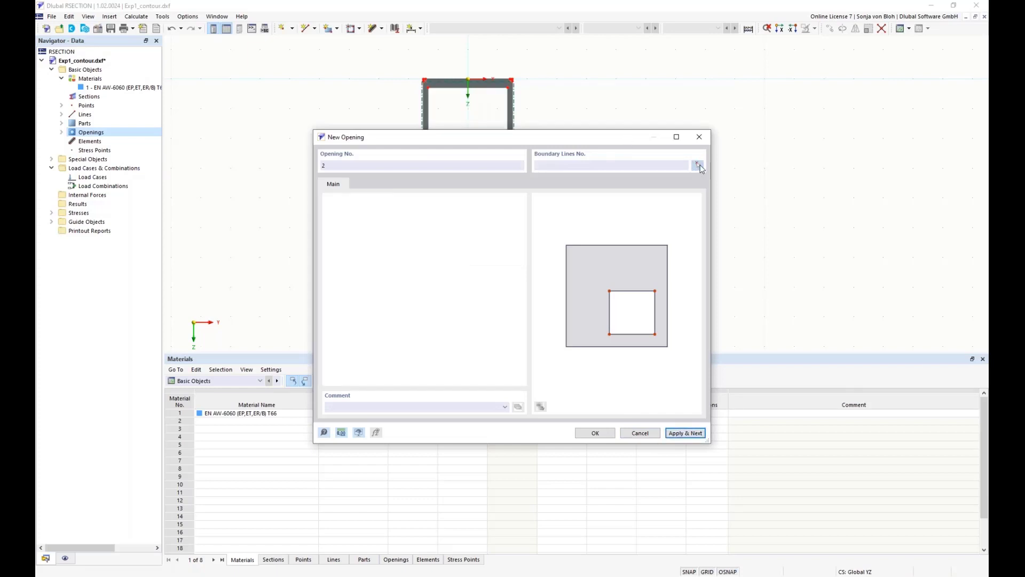
scroll(545, 304, "up", 5)
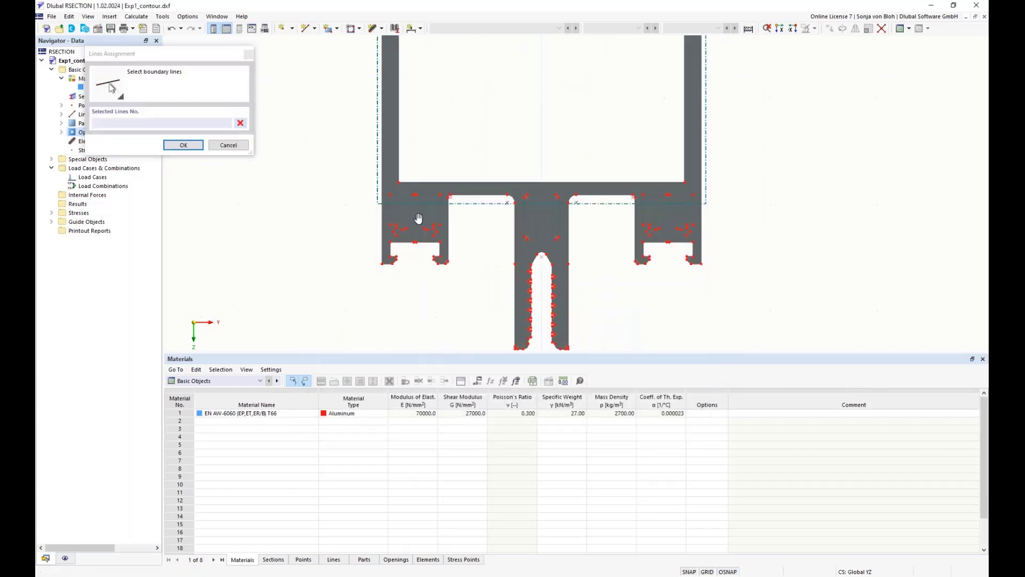
left_click_drag(366, 162, 466, 250)
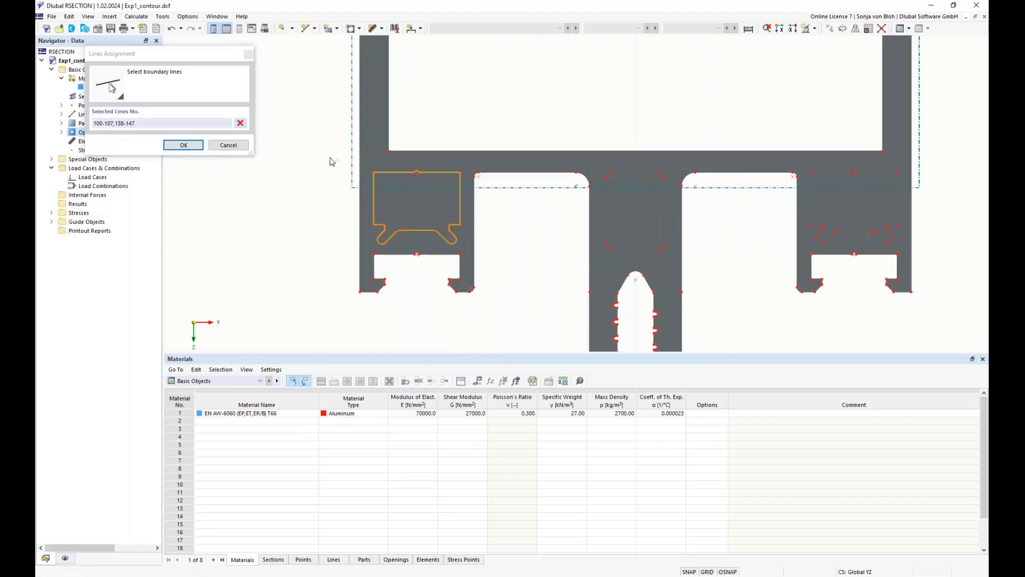
left_click(201, 146)
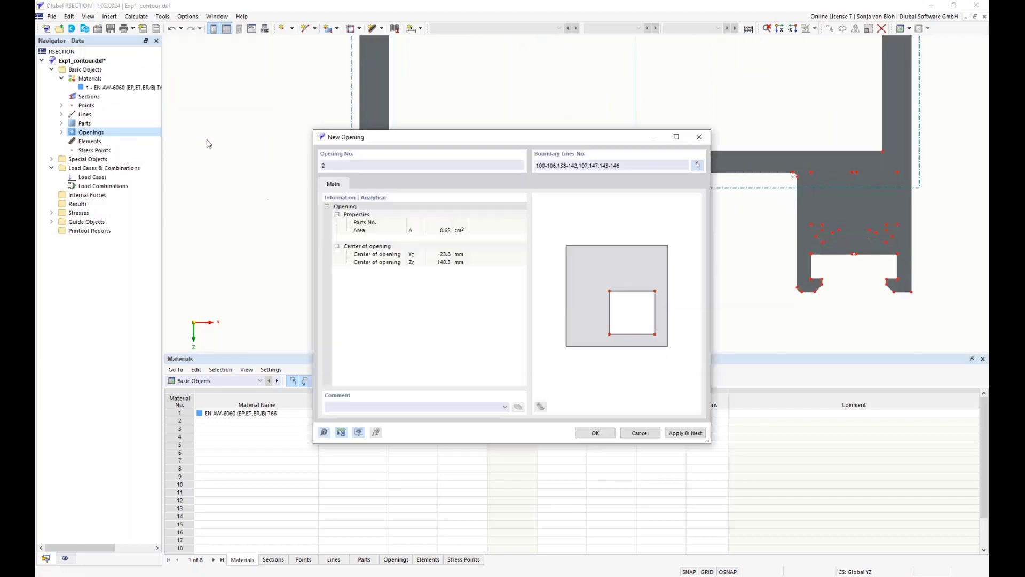
left_click(675, 434)
Create a third opening from boundary lines 108-115 of the small central chamber.
left_click(697, 166)
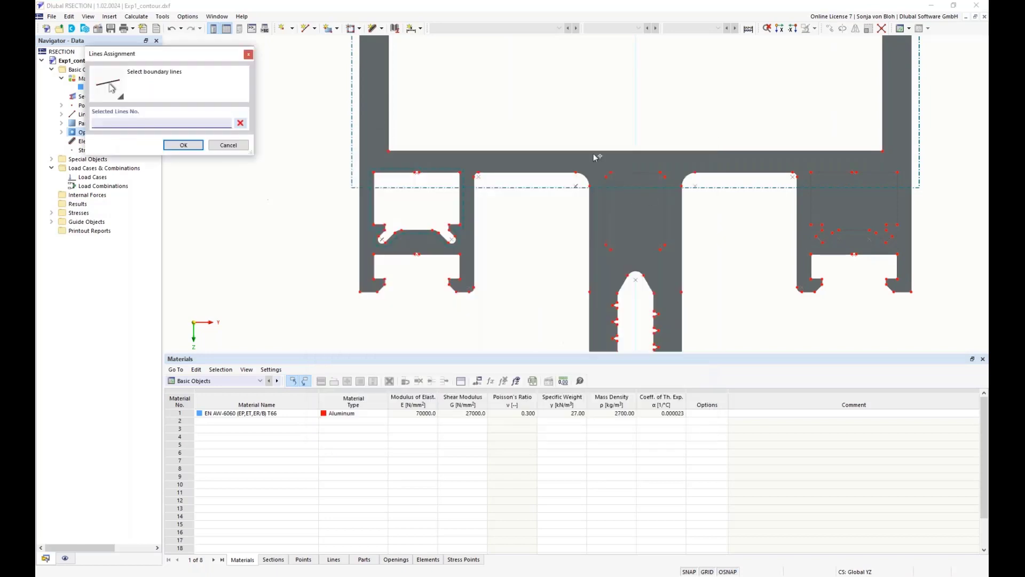
left_click_drag(599, 161, 672, 258)
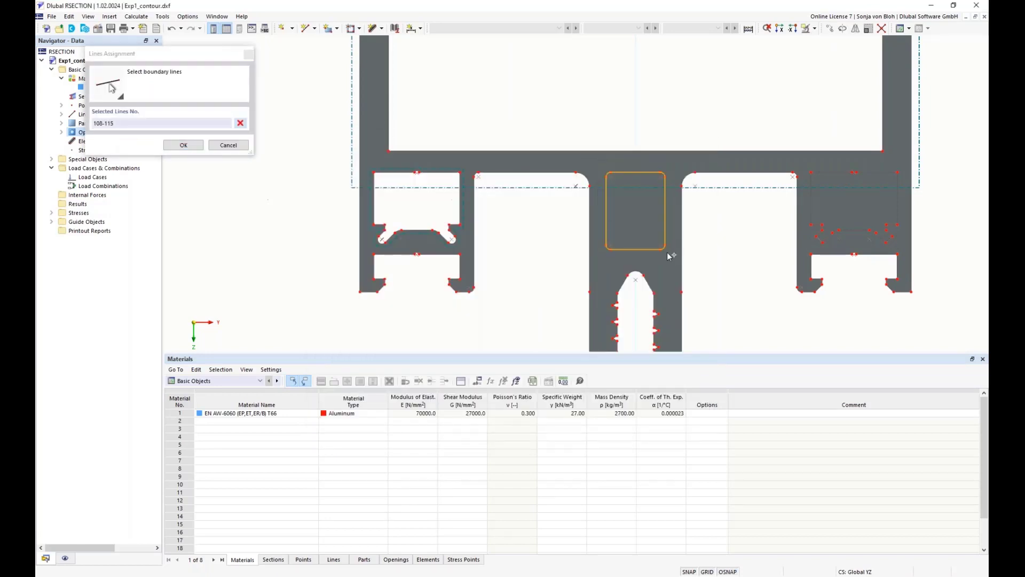
left_click(183, 145)
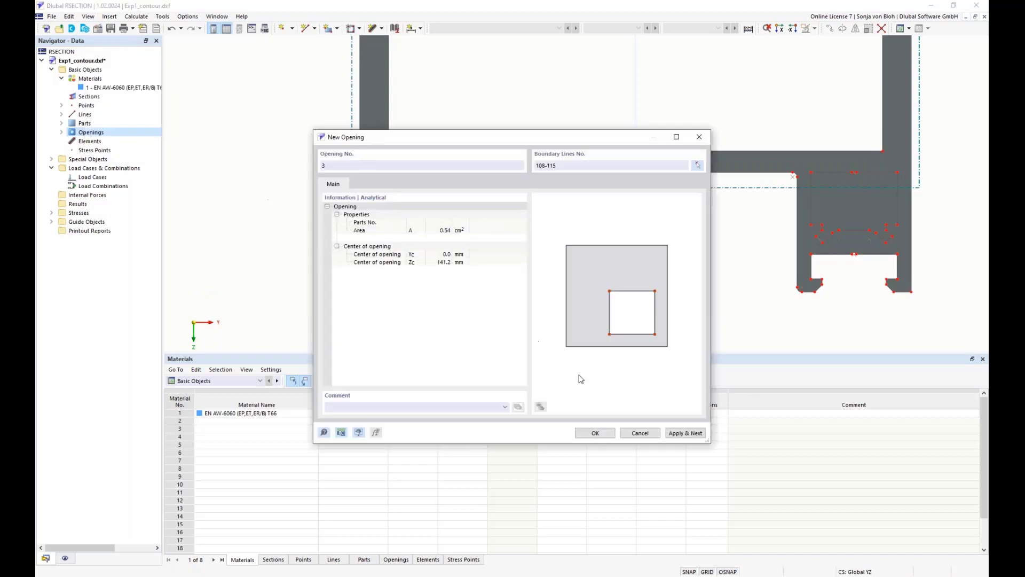
left_click(678, 432)
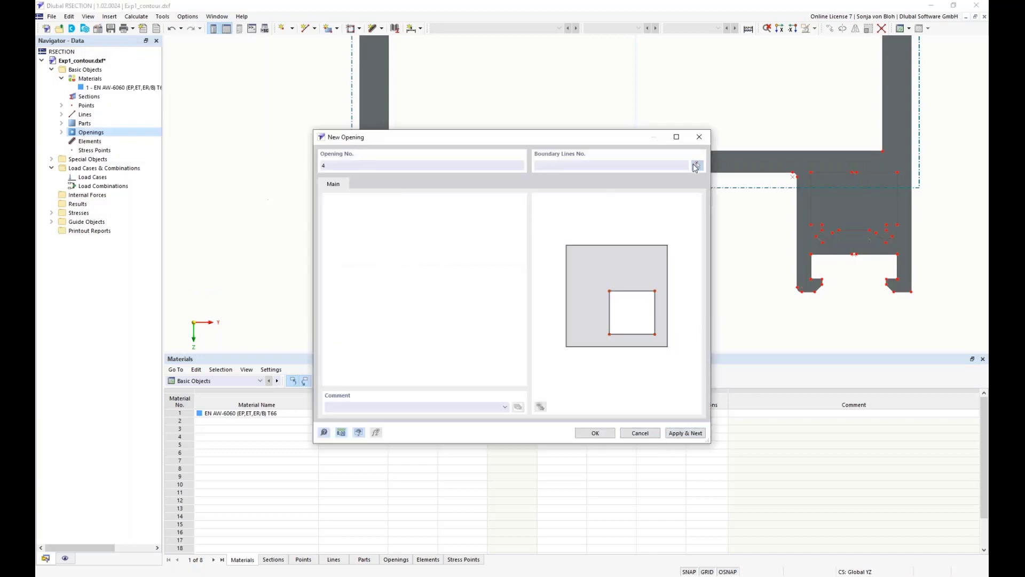
Create a fourth opening in the part from boundary lines 116-133 of the lower right chamber.
left_click(697, 165)
left_click_drag(799, 160, 905, 247)
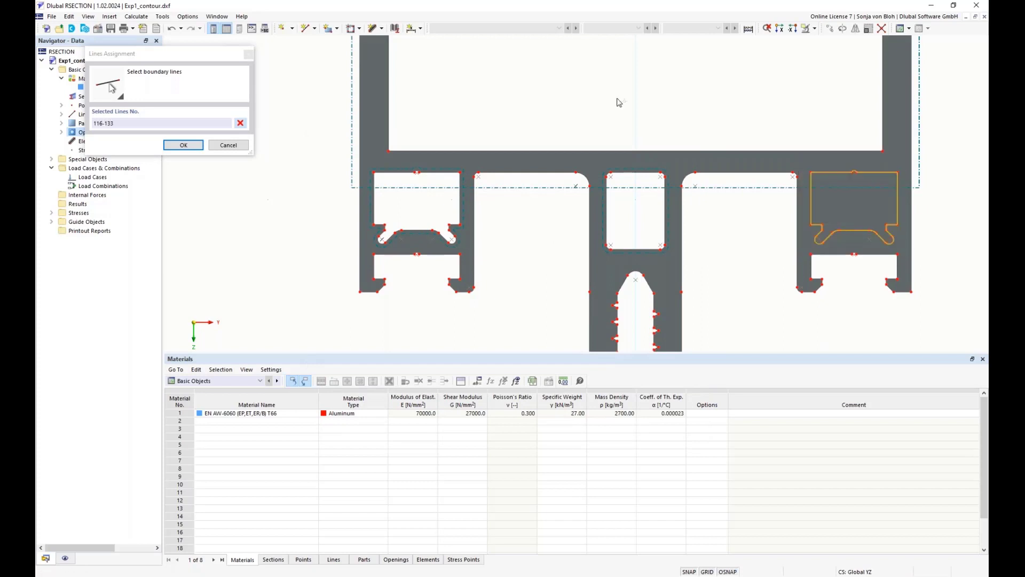
left_click(184, 144)
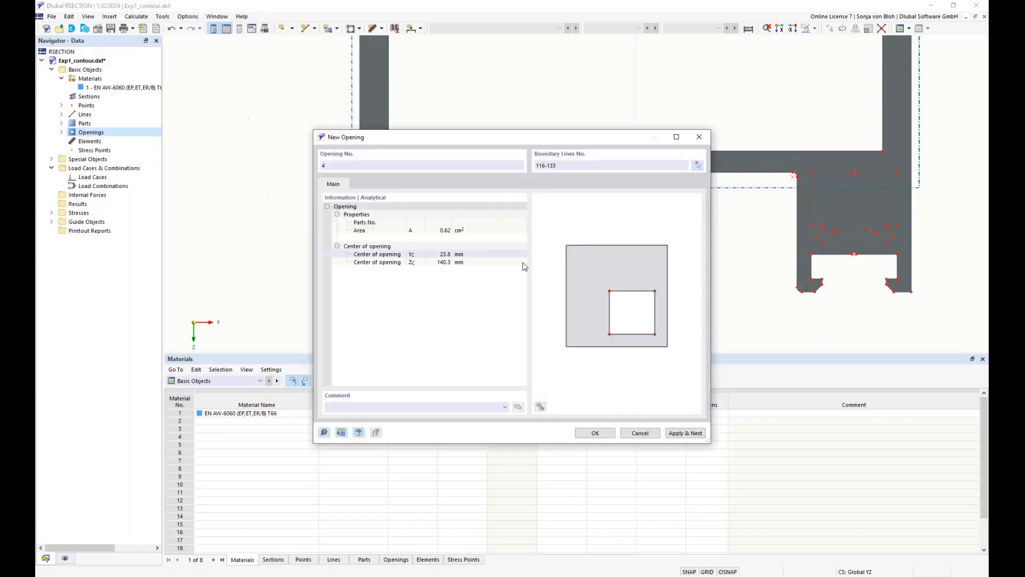
left_click(593, 434)
scroll(365, 255, "down", 8)
left_click_drag(375, 355, 373, 483)
mouse_move(298, 284)
middle_mouse_down()
mouse_move(293, 314)
mouse_move(293, 300)
middle_mouse_up()
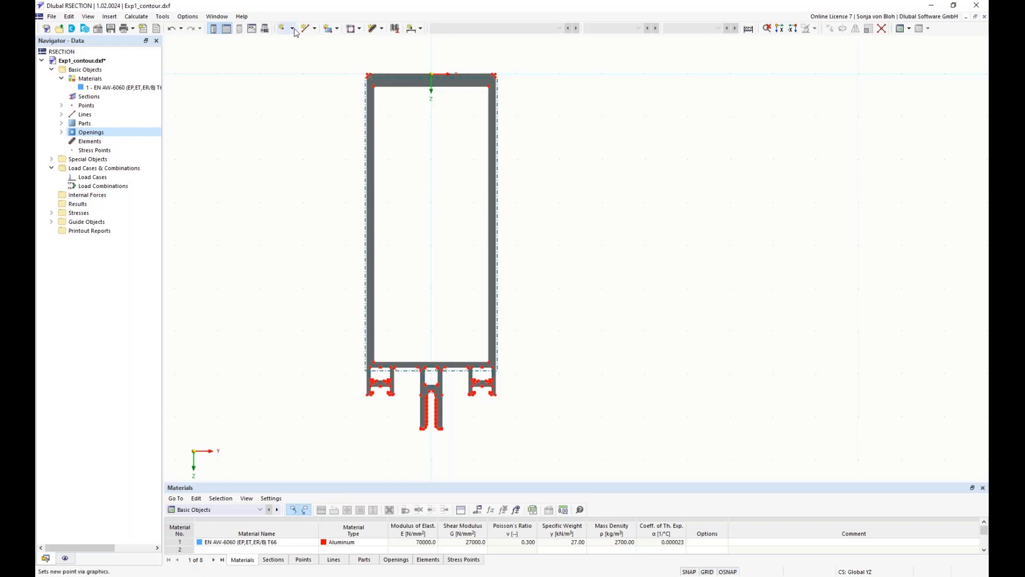
left_click(292, 29)
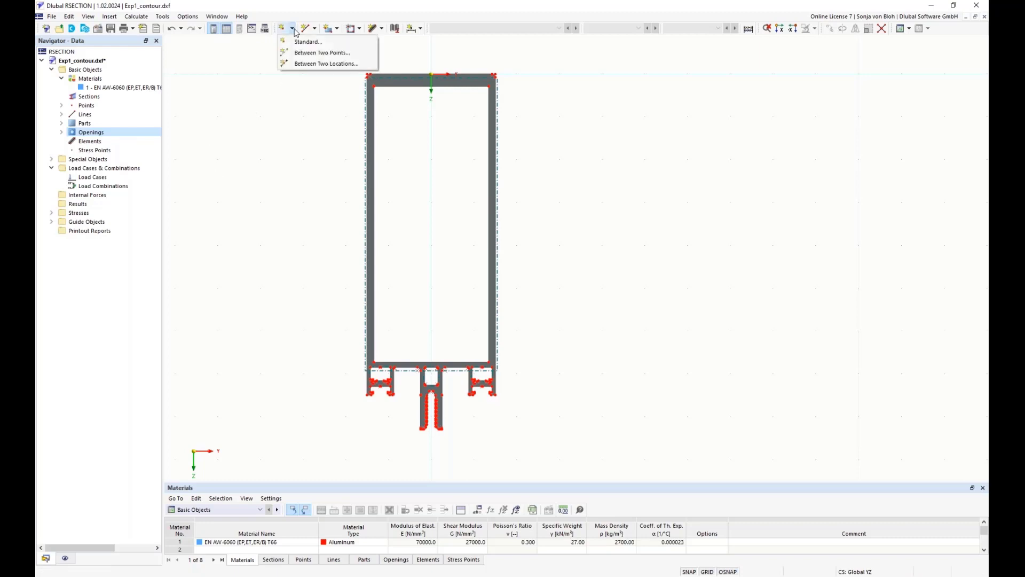
left_click(306, 64)
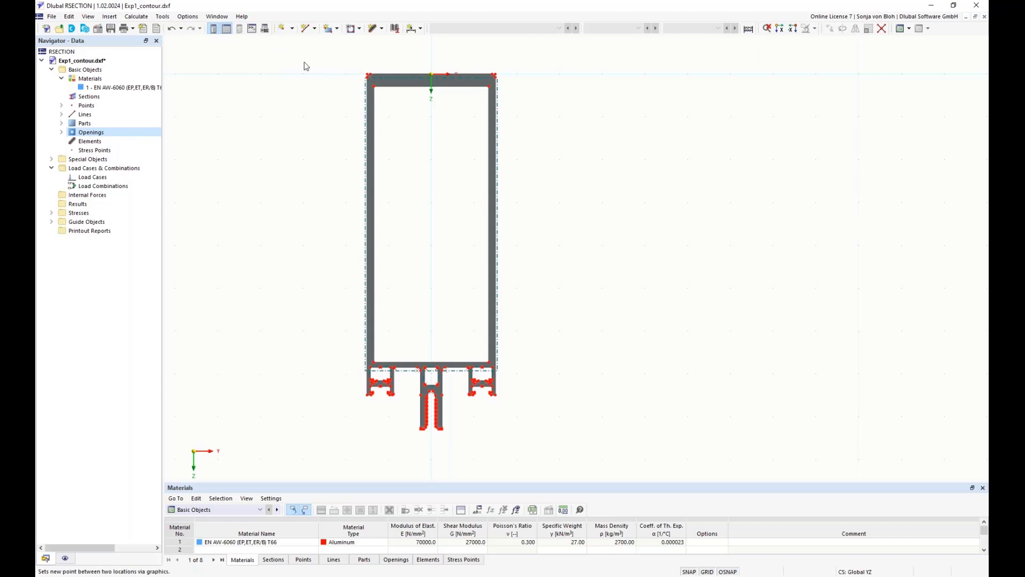
scroll(379, 88, "up", 4)
scroll(381, 93, "up", 3)
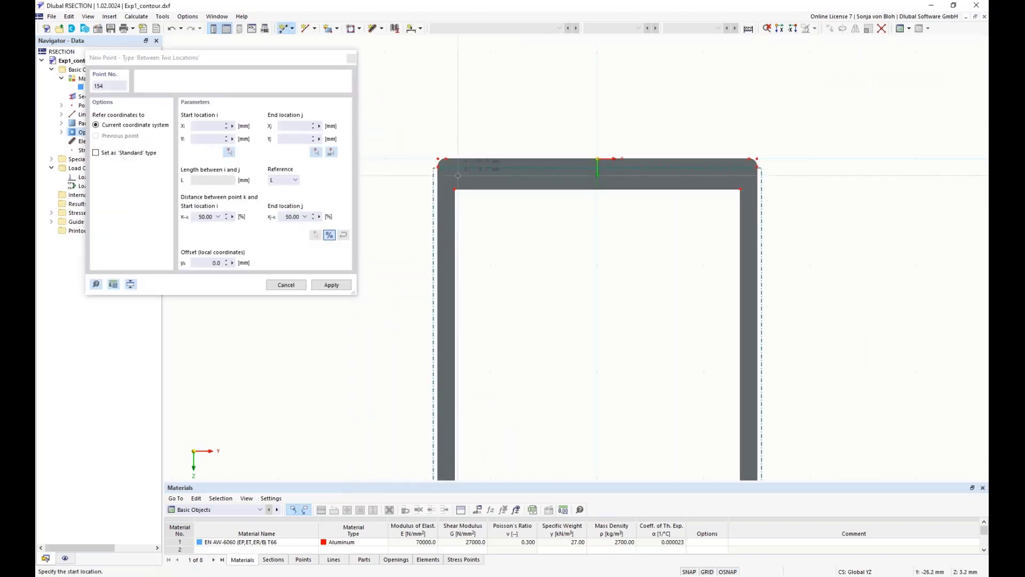
left_click(421, 144)
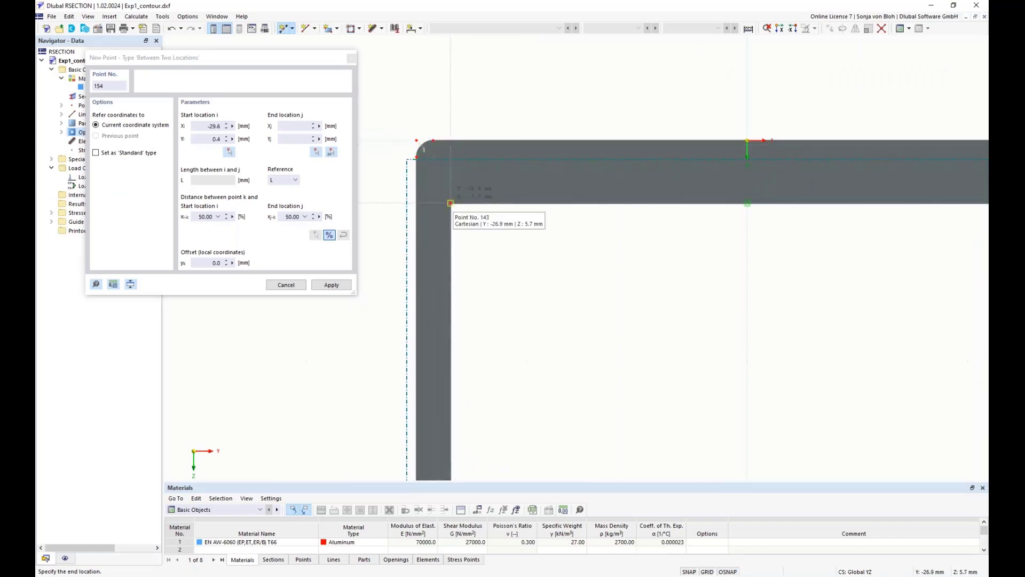
left_click(450, 203)
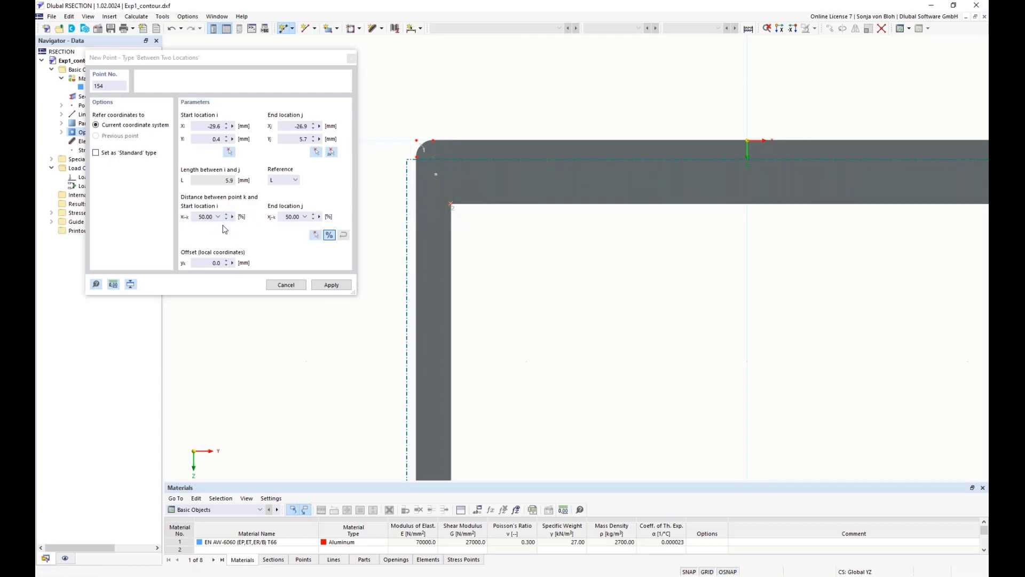
left_click(351, 59)
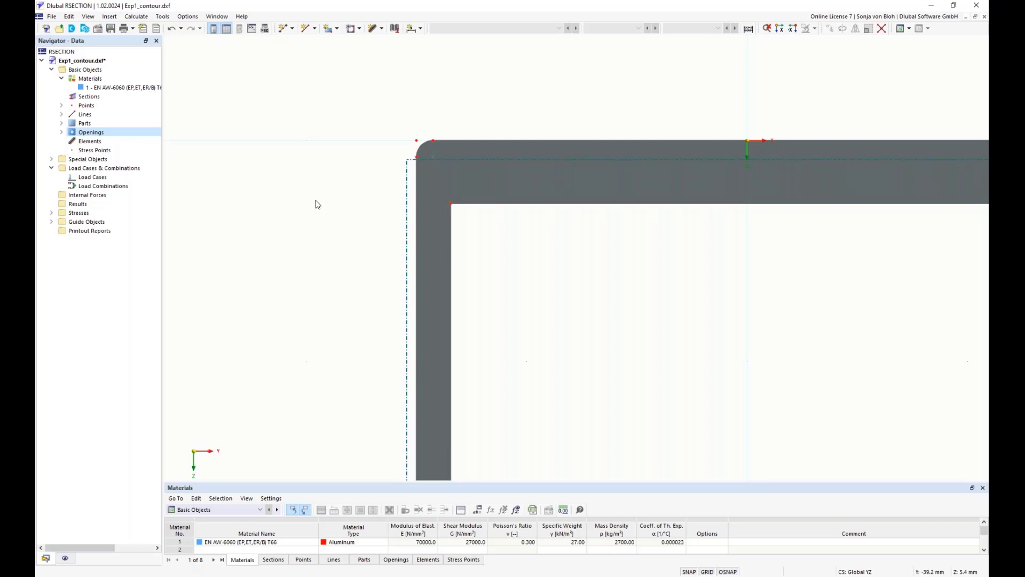
Delete the Exp1_contour.dxf background layer from the guide objects.
left_click(50, 222)
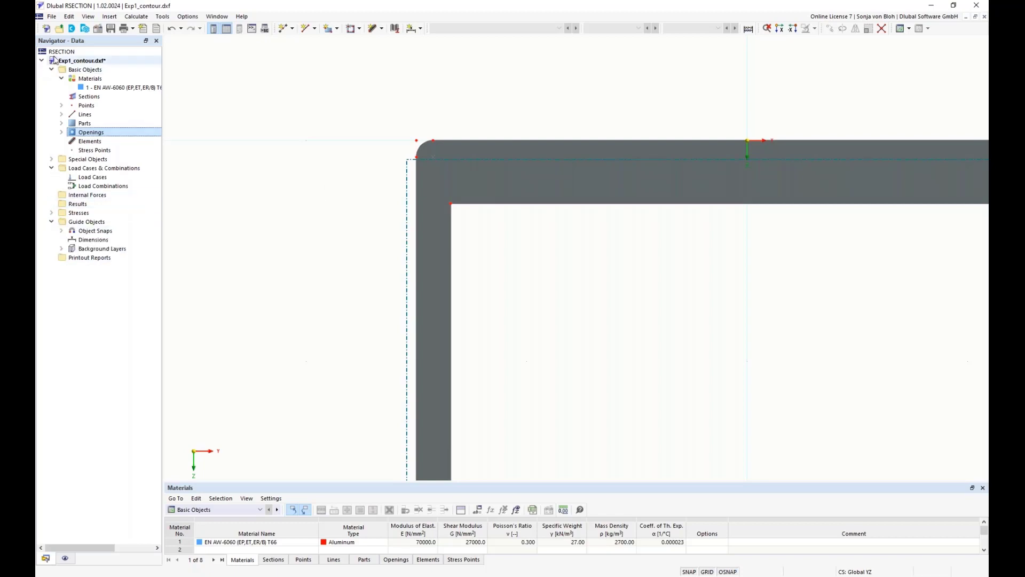
left_click(61, 249)
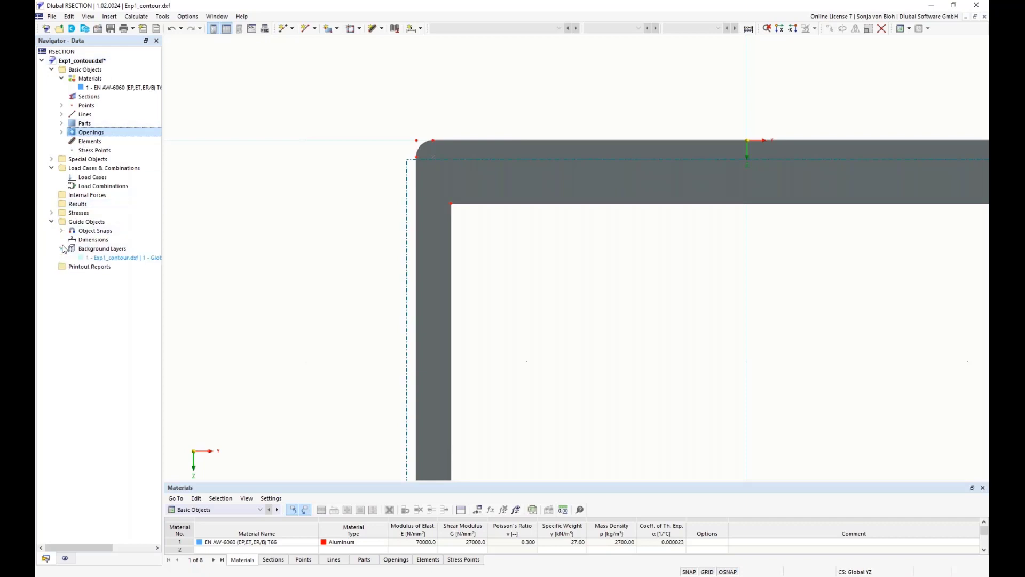
right_click(124, 259)
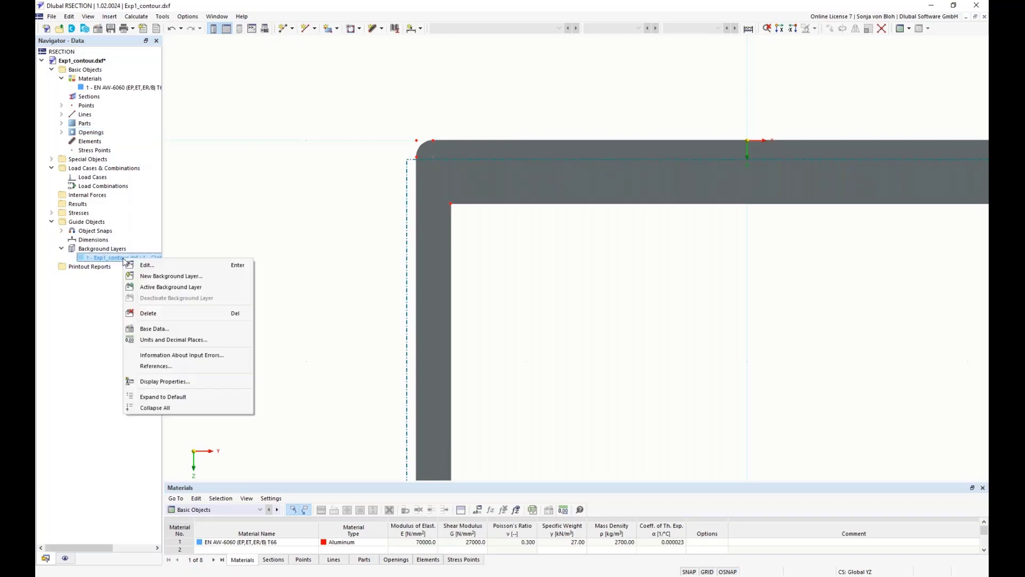
left_click(143, 312)
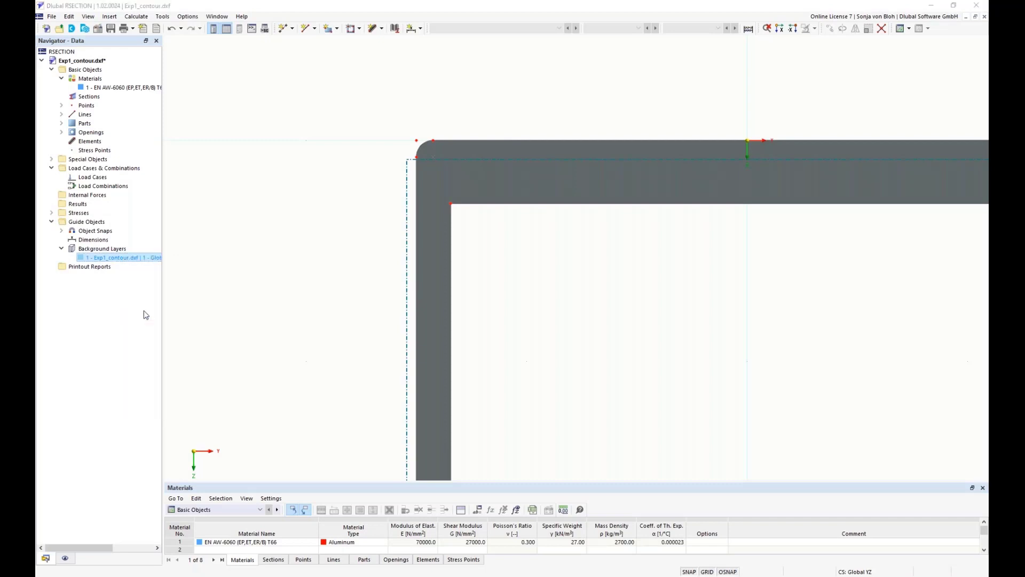
left_click(522, 328)
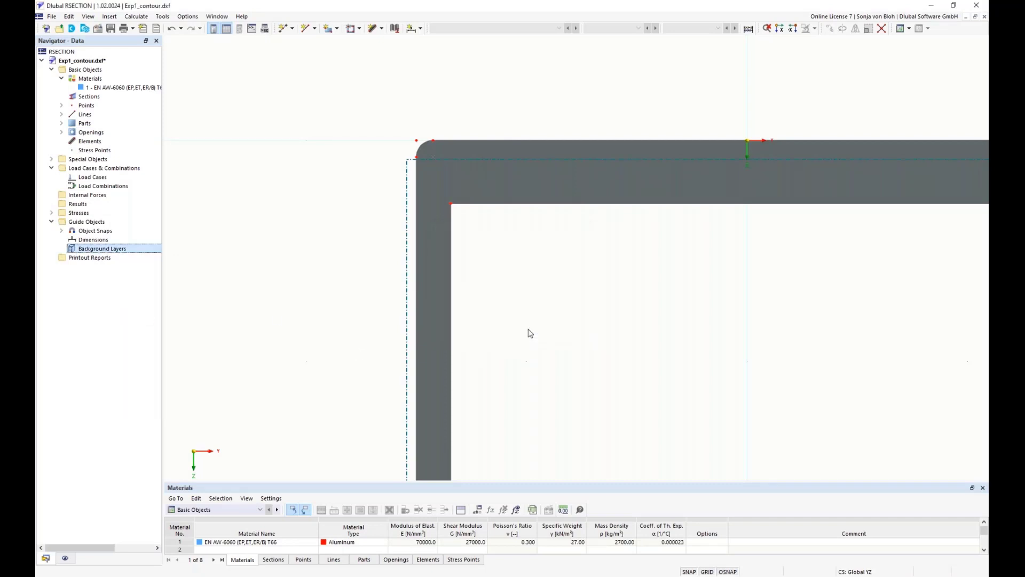
Start a new background layer and load Exp1_center.dxf as its file.
right_click(124, 251)
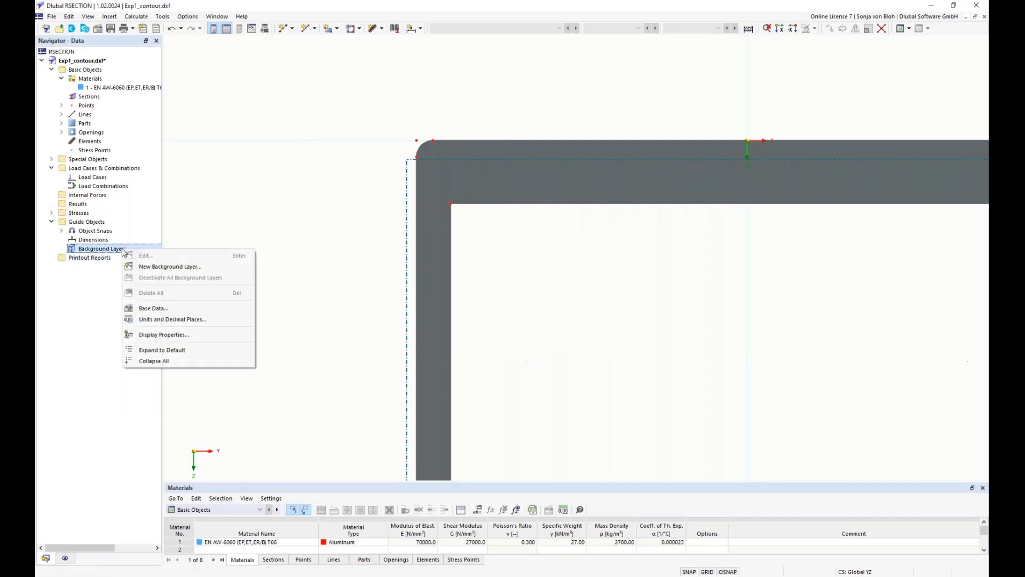
left_click(154, 267)
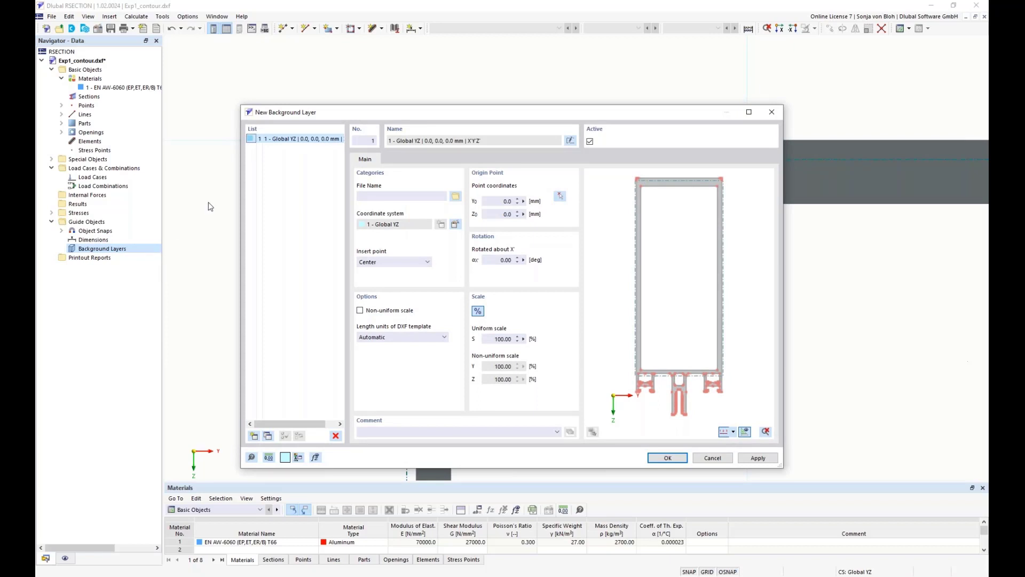
left_click(456, 197)
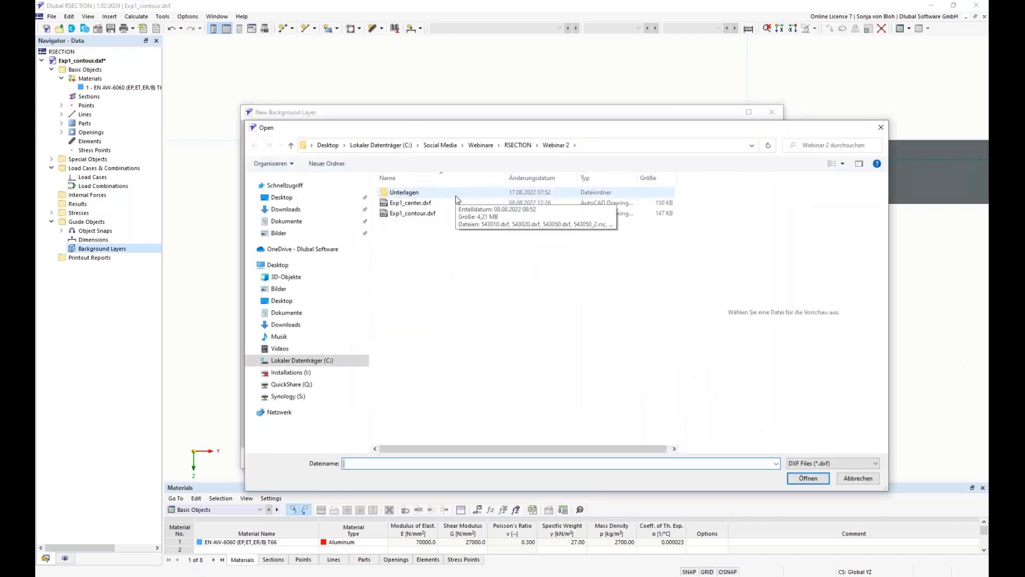
left_click(419, 204)
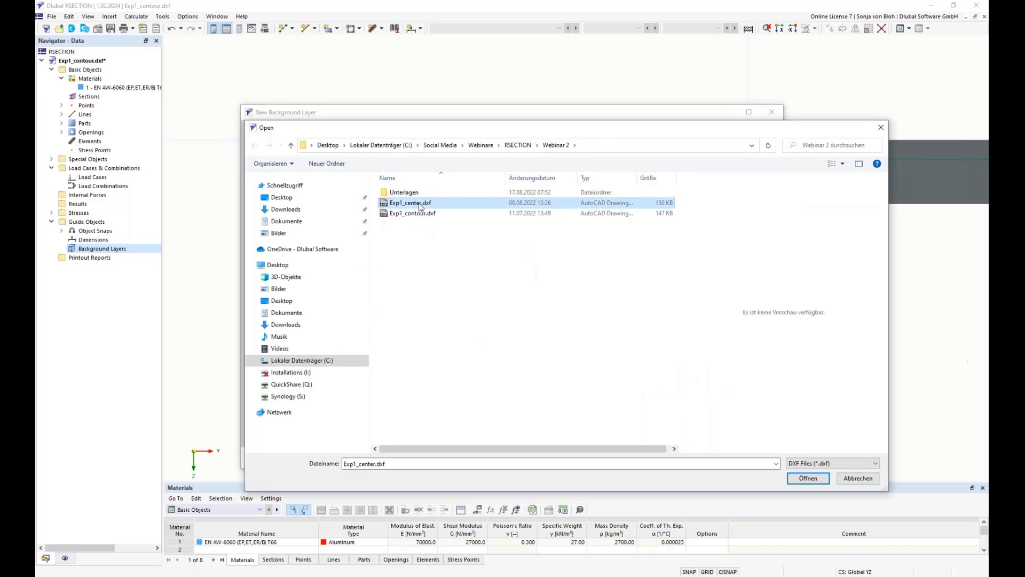
left_click(808, 478)
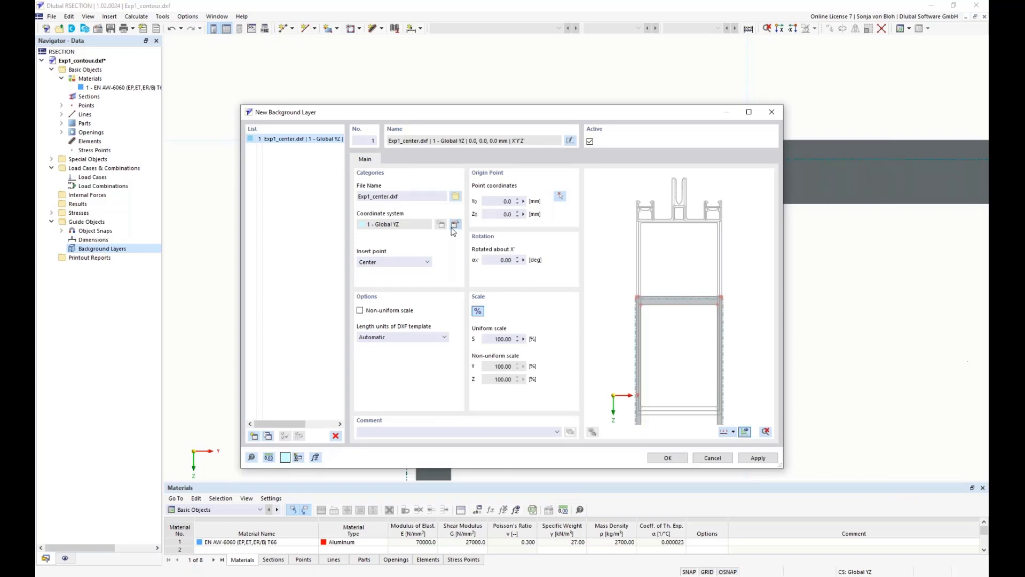
Set the background layer's insert point to +Y and its rotation about X to 180°, and create the layer.
left_click(427, 261)
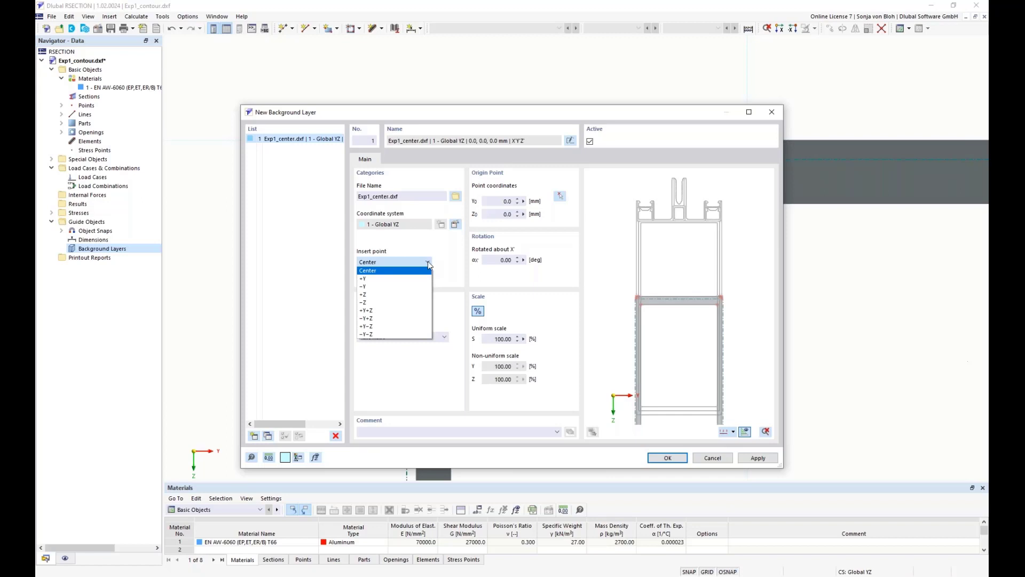
left_click(394, 278)
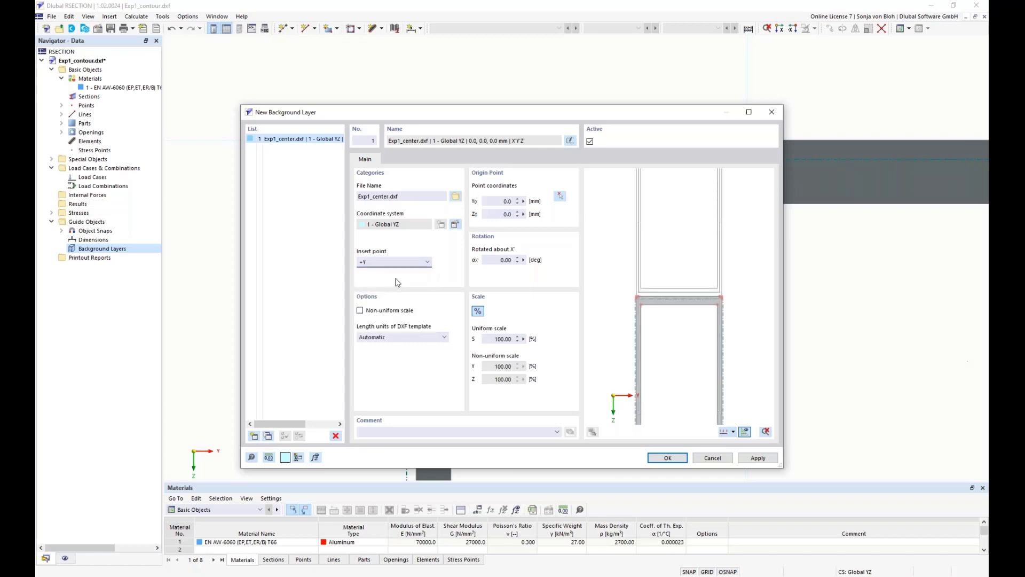
left_click(494, 202)
left_click(502, 214)
left_click(517, 260)
type("180")
left_click(502, 215)
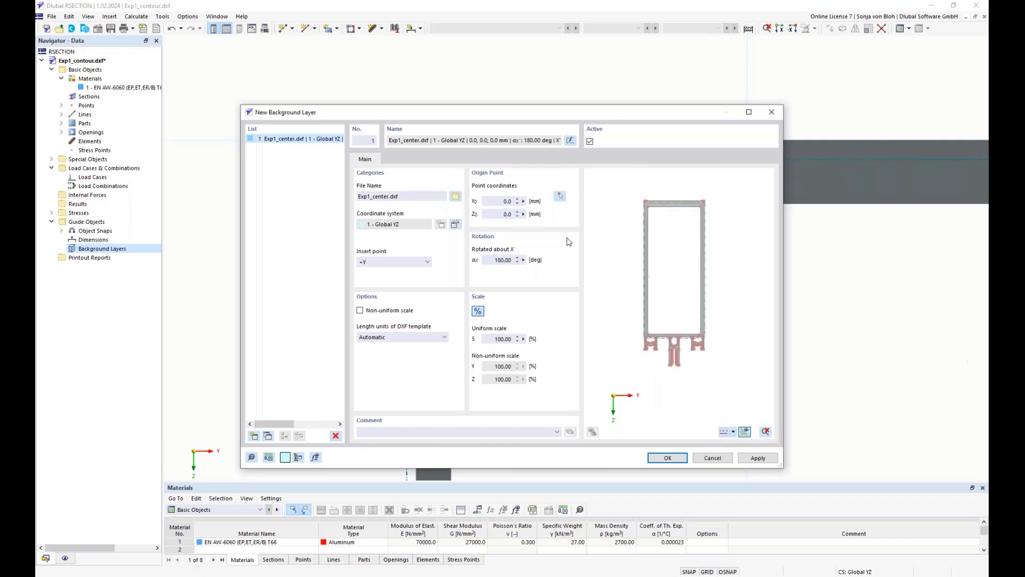
scroll(667, 235, "up", 1)
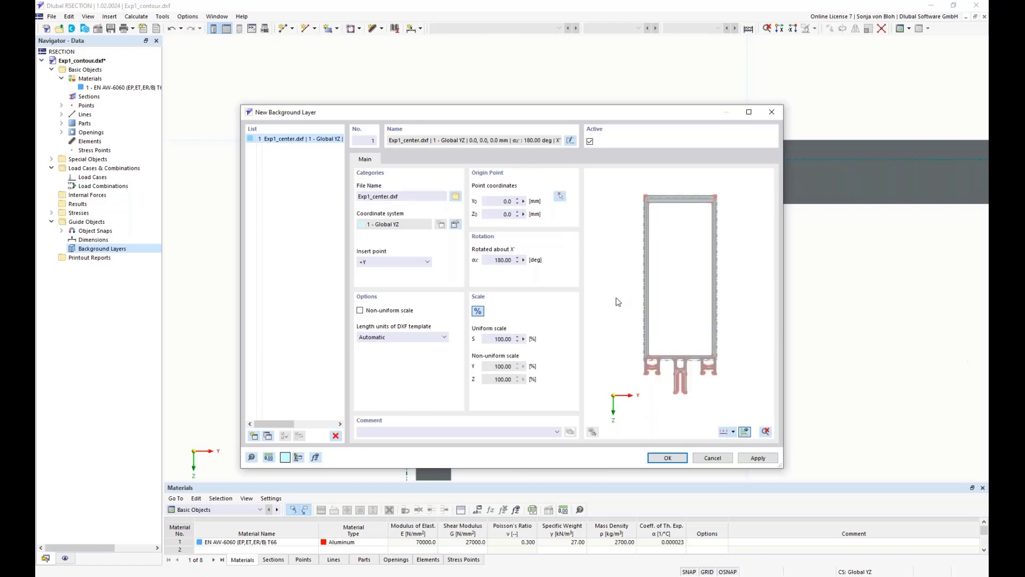
left_click(660, 458)
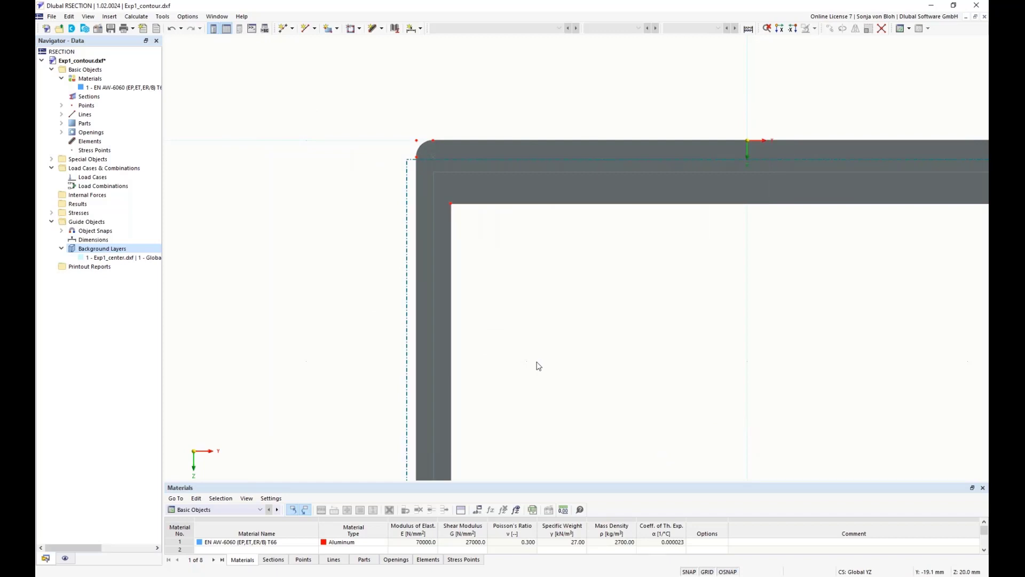
Review the snap options of the Standard object snap without changing them.
left_click(62, 231)
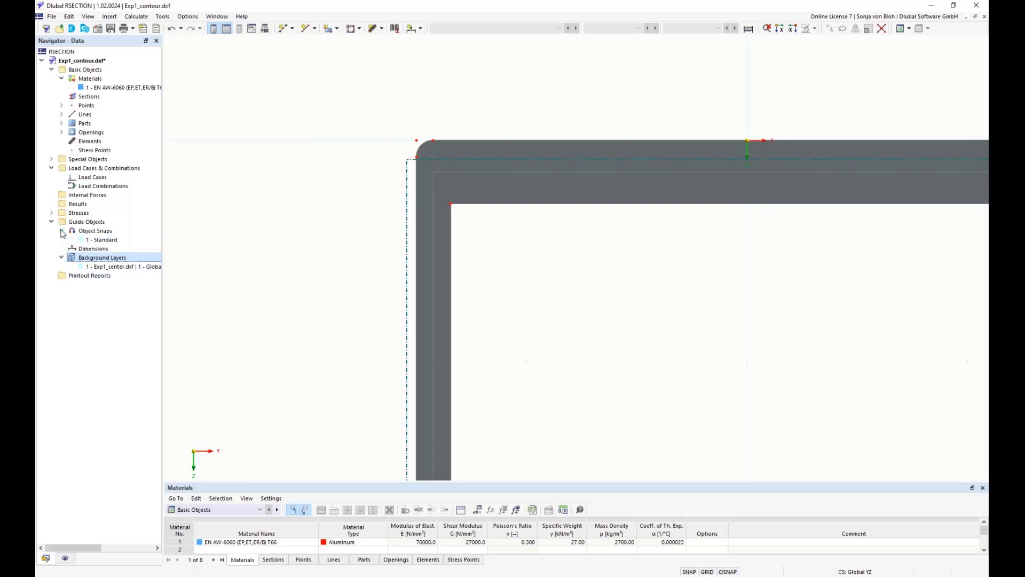
left_click(103, 240)
double_click(103, 242)
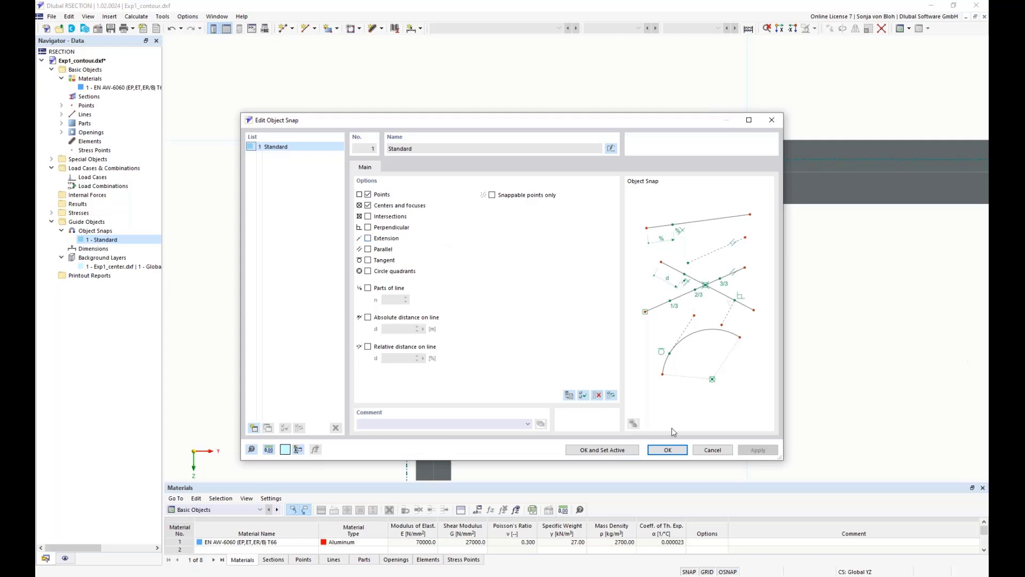
left_click(712, 449)
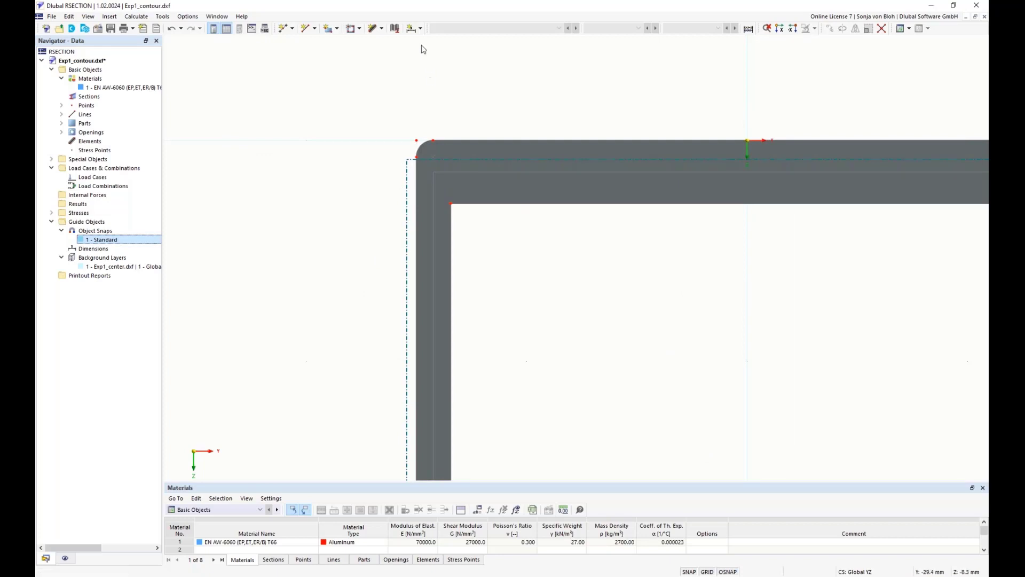
Dimension the left wall's thickness as a linear Projection in Y, with the dimension line above the section at an offset of about -5.1 mm.
left_click(422, 29)
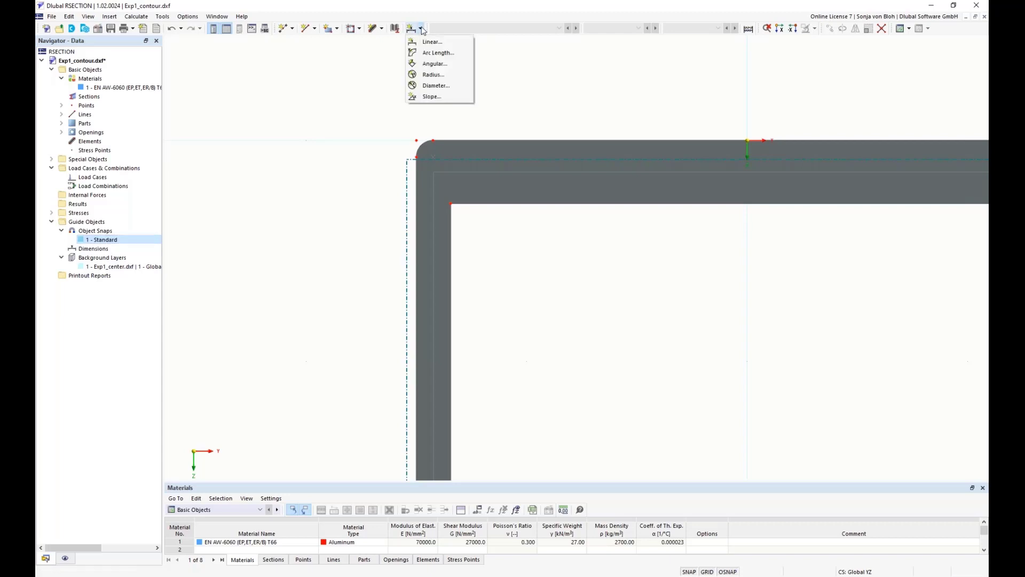
left_click(441, 45)
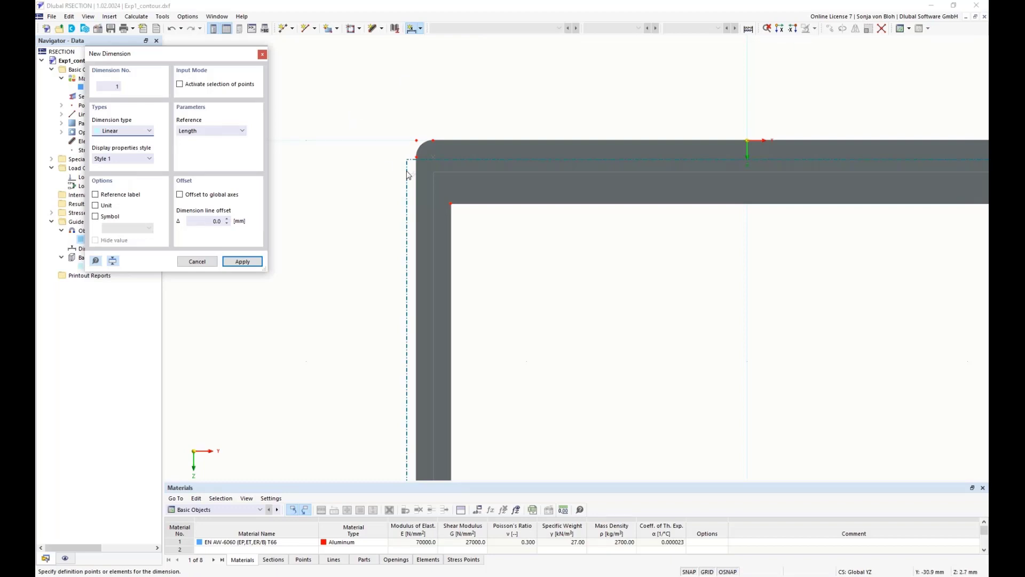
left_click(418, 157)
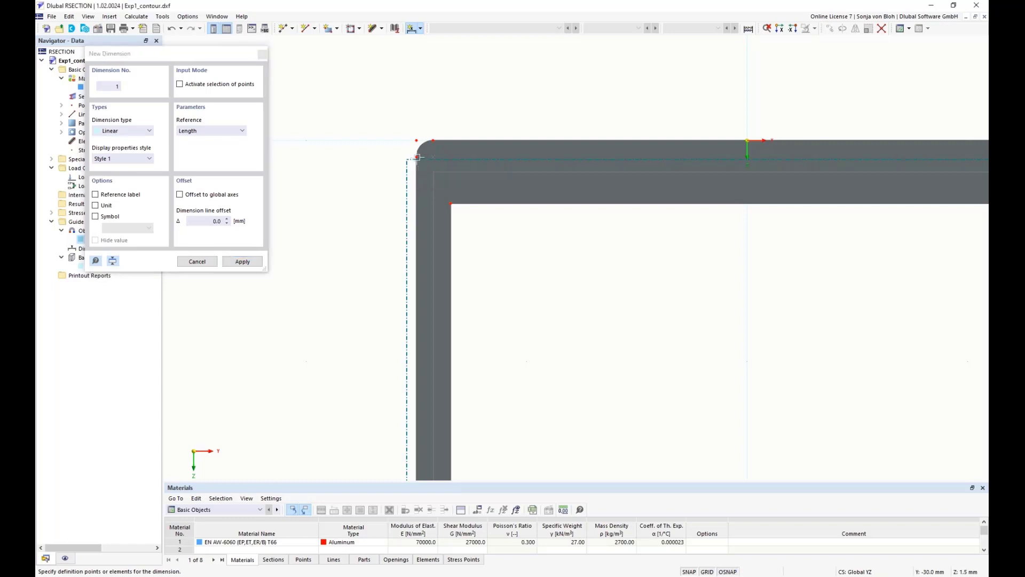
left_click(450, 203)
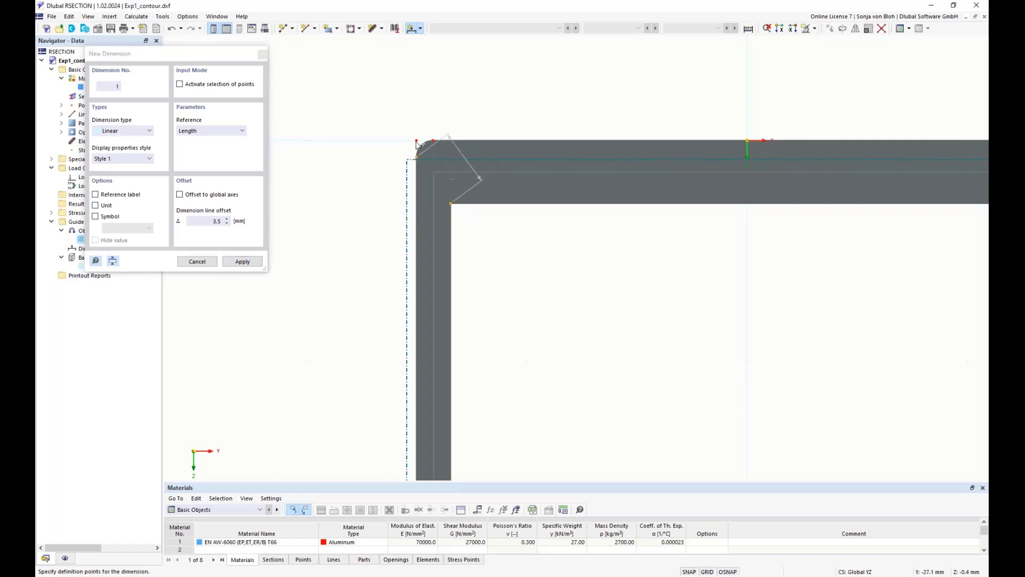
left_click(240, 132)
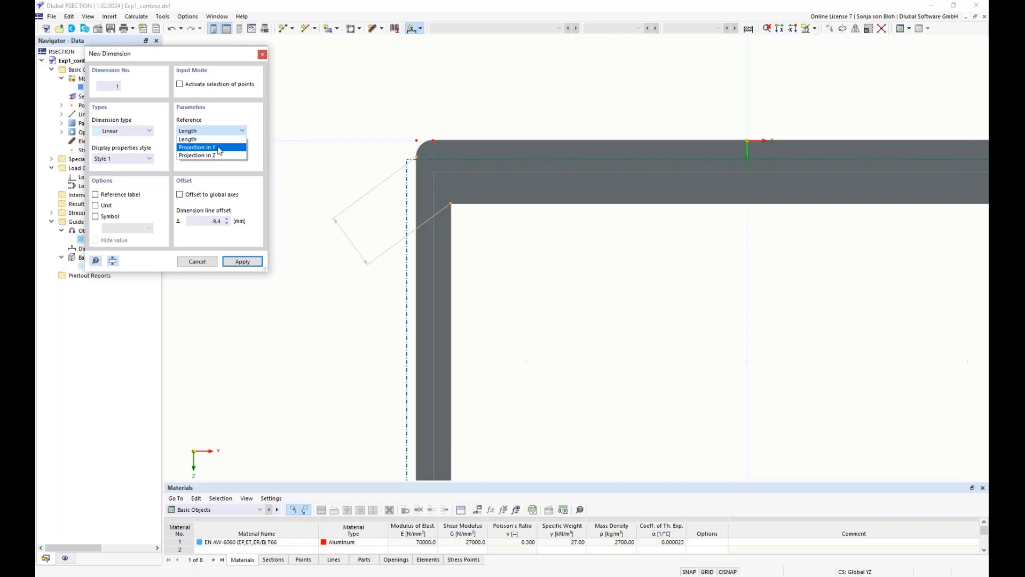
left_click(219, 147)
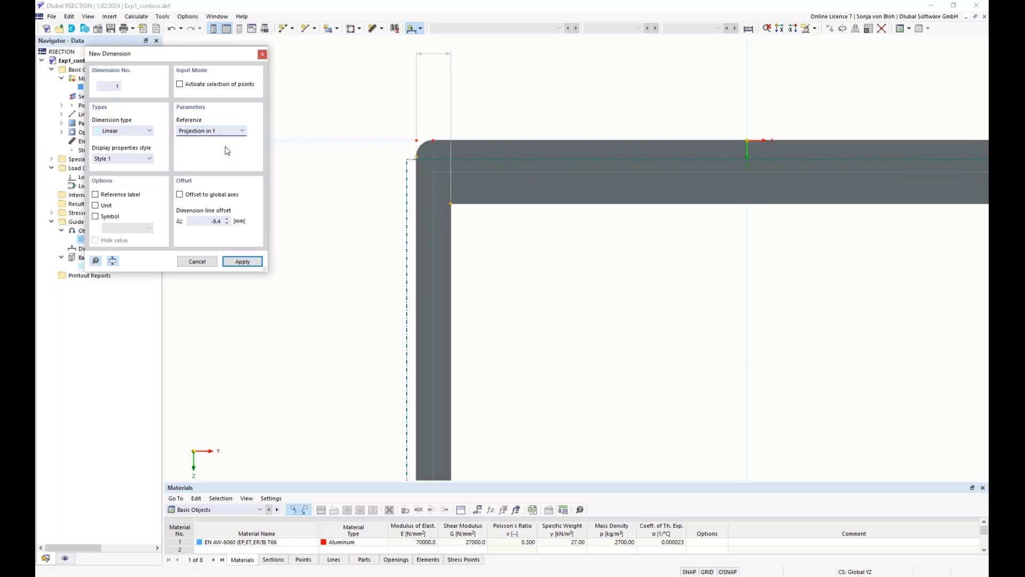
left_click(424, 101)
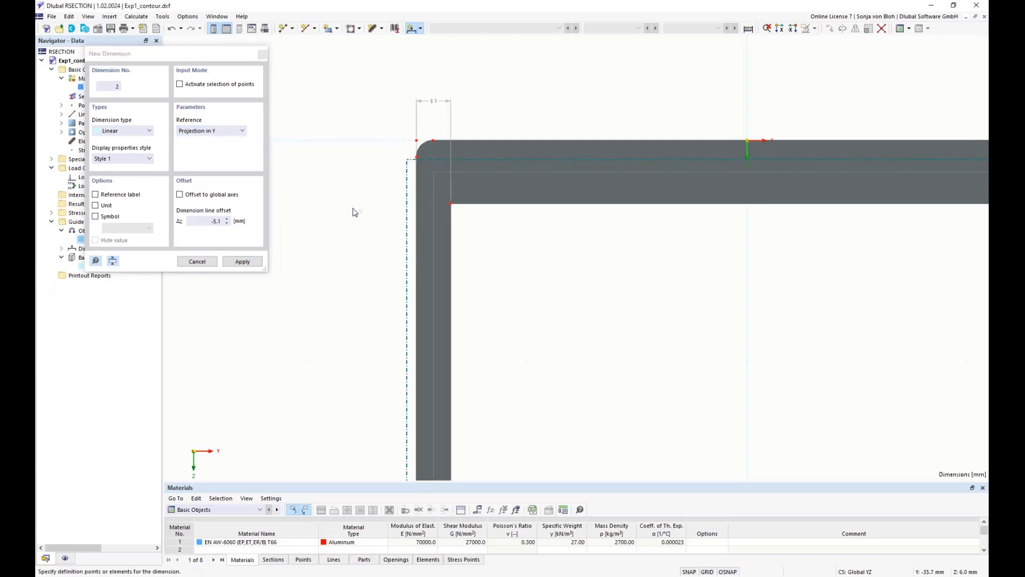
Dimension the top wall's thickness as a linear Projection in Z, with the dimension line outside the left wall at an offset of about -7.9 mm.
left_click(432, 141)
left_click(451, 203)
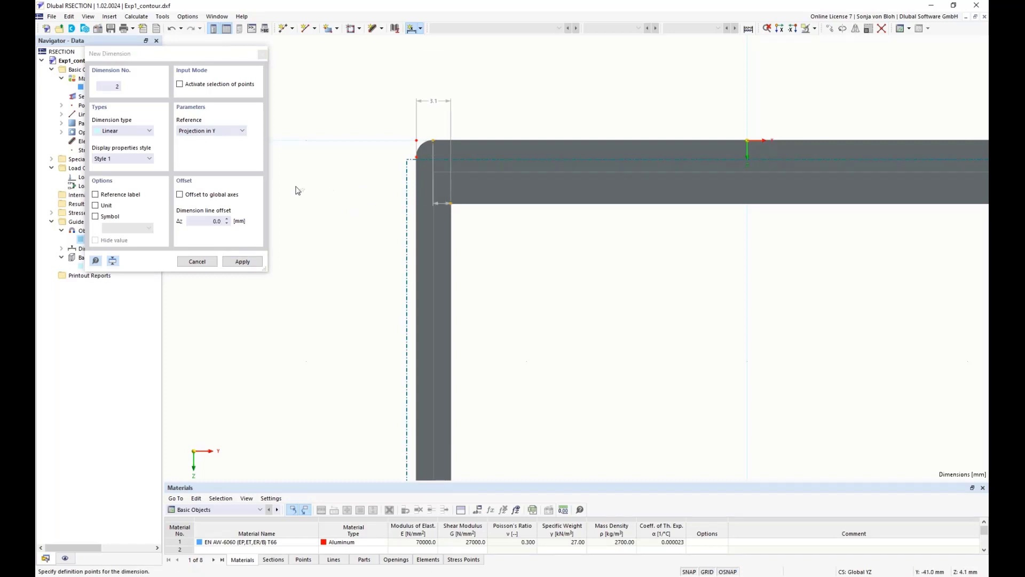
left_click(211, 130)
left_click(205, 155)
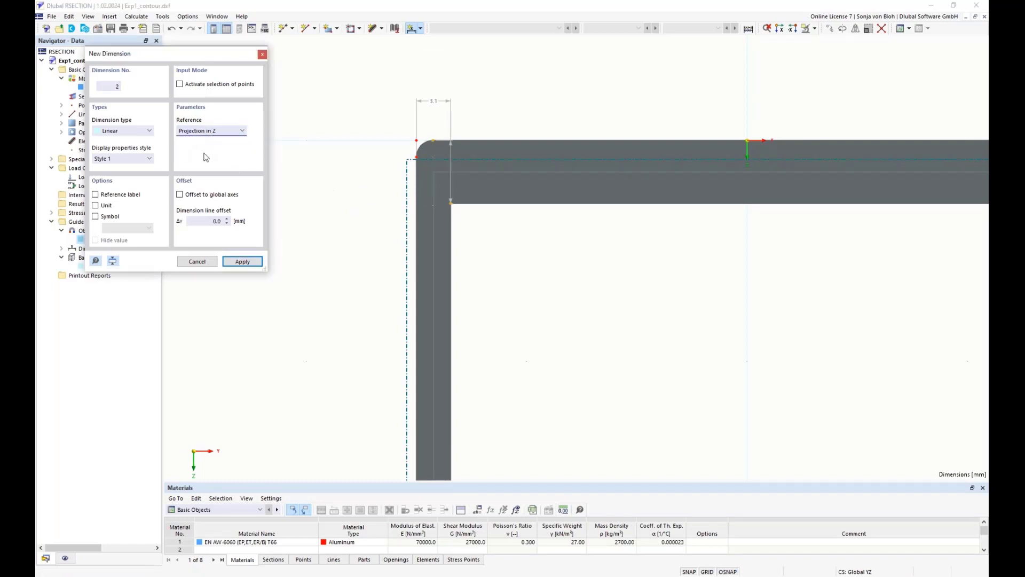
left_click(345, 175)
Dimension the lower cross wall's thickness above the left chamber as Projection in Z, with the dimension line outside the section at about -5.3 mm.
scroll(329, 293, "down", 8)
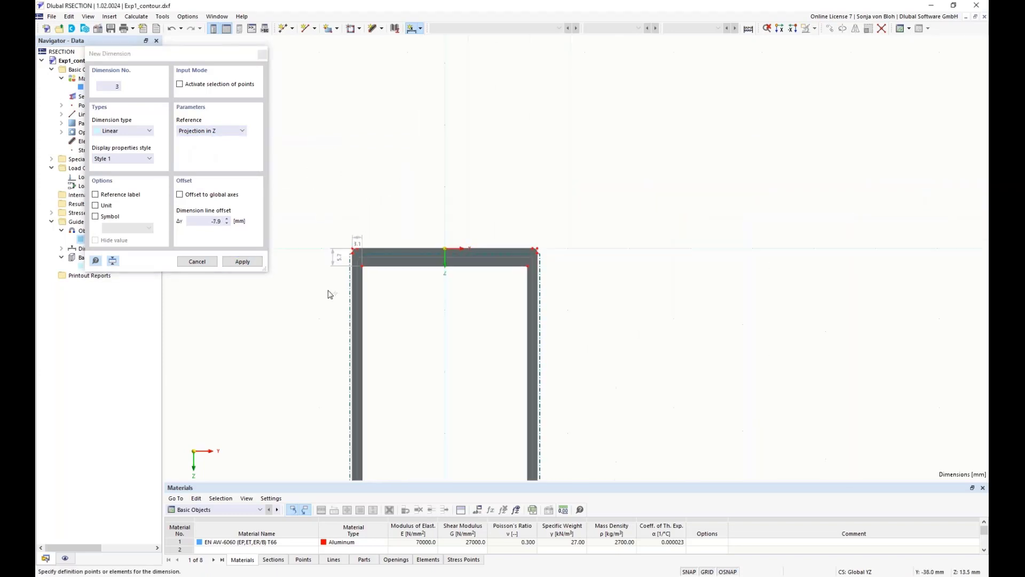
middle_click_drag(332, 371, 370, 209)
scroll(368, 381, "up", 10)
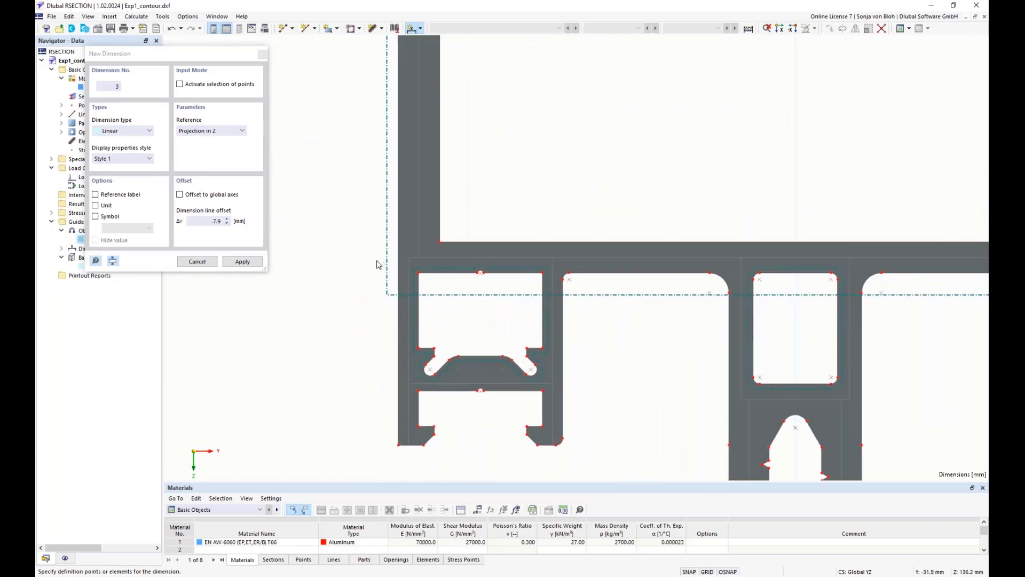
left_click(439, 241)
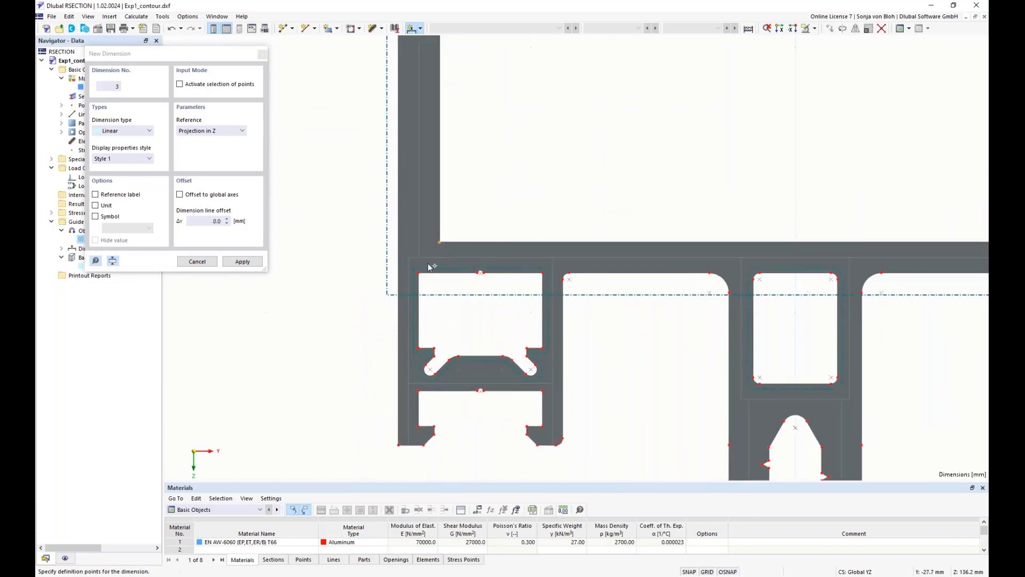
left_click(418, 270)
left_click(348, 262)
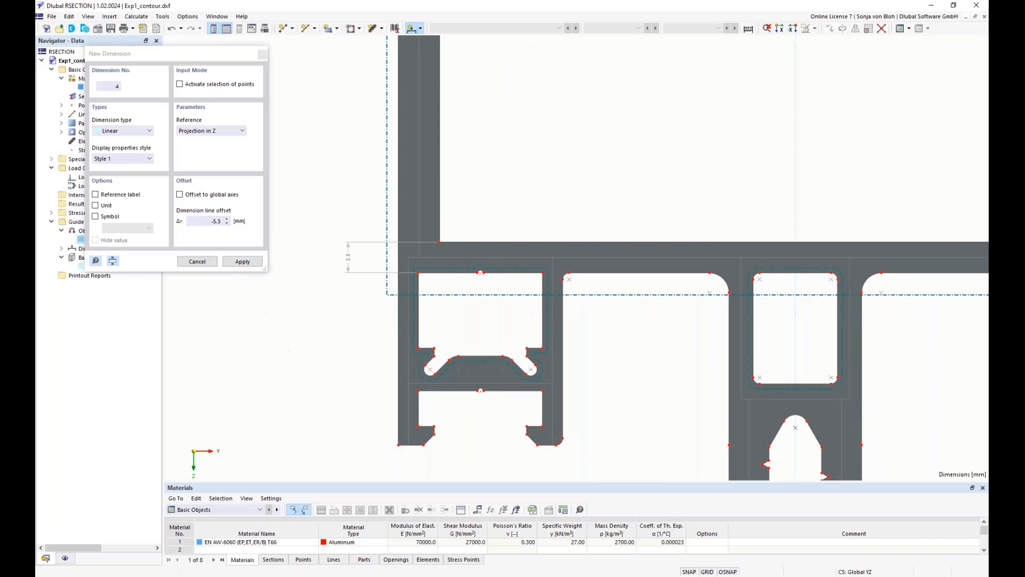
Dimension the thickness of both legs of the lower-left chamber as Projection in Y, with the dimension lines below the legs.
left_click(224, 131)
left_click(213, 147)
scroll(430, 450, "up", 1)
left_click(393, 444)
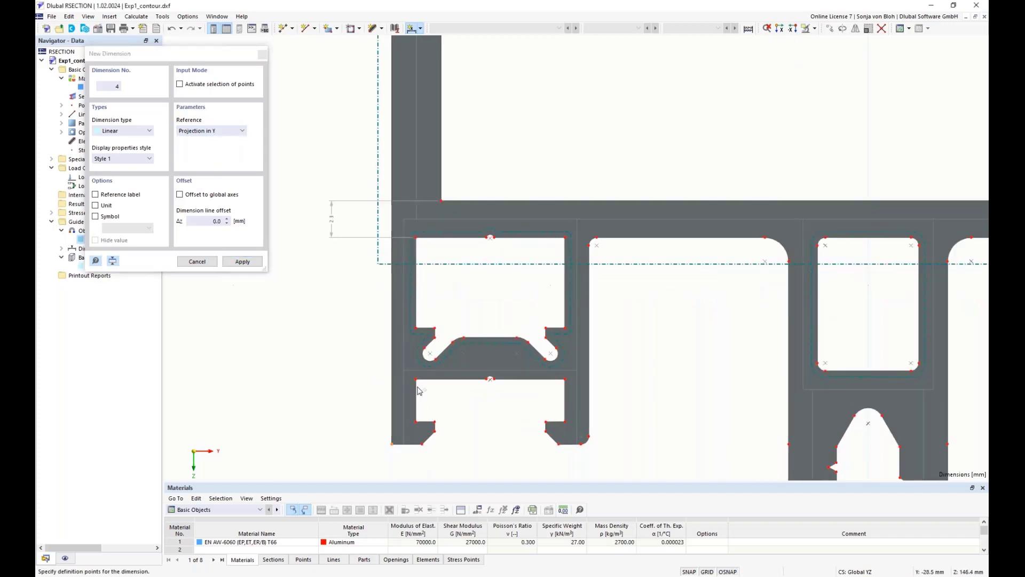
left_click(400, 469)
left_click(564, 421)
left_click(588, 436)
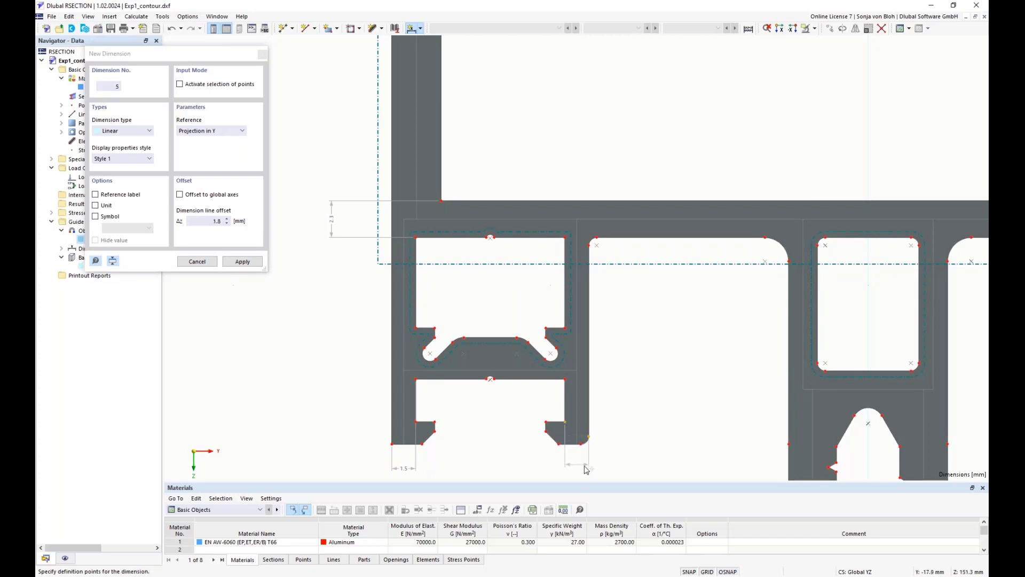
left_click(585, 476)
Dimension the thickness of both central prongs beside the serrated slot as Projection in Y, with the dimension lines below their ends.
scroll(584, 477, "down", 2)
scroll(602, 416, "down", 1)
scroll(534, 421, "up", 3)
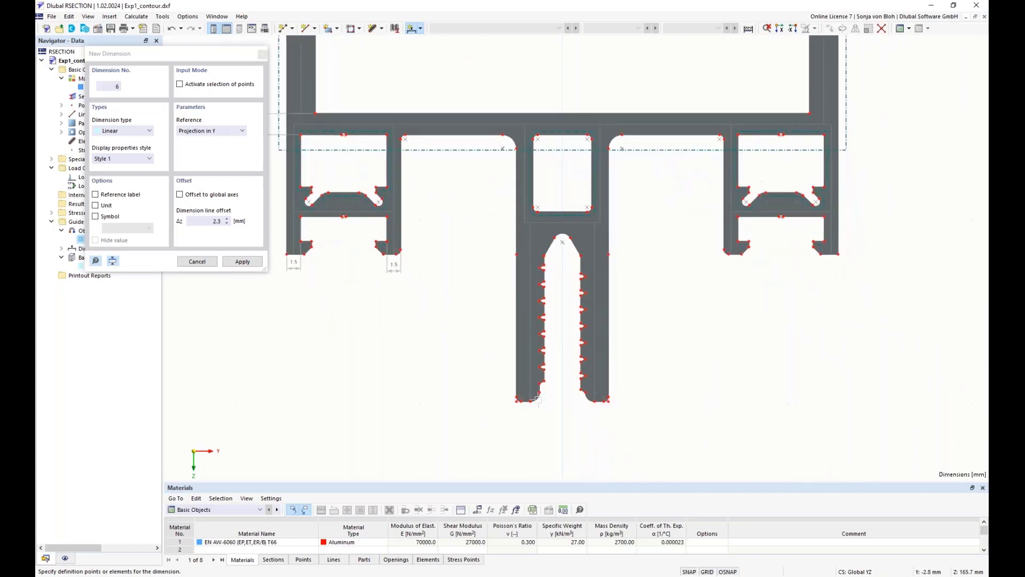
left_click(500, 398)
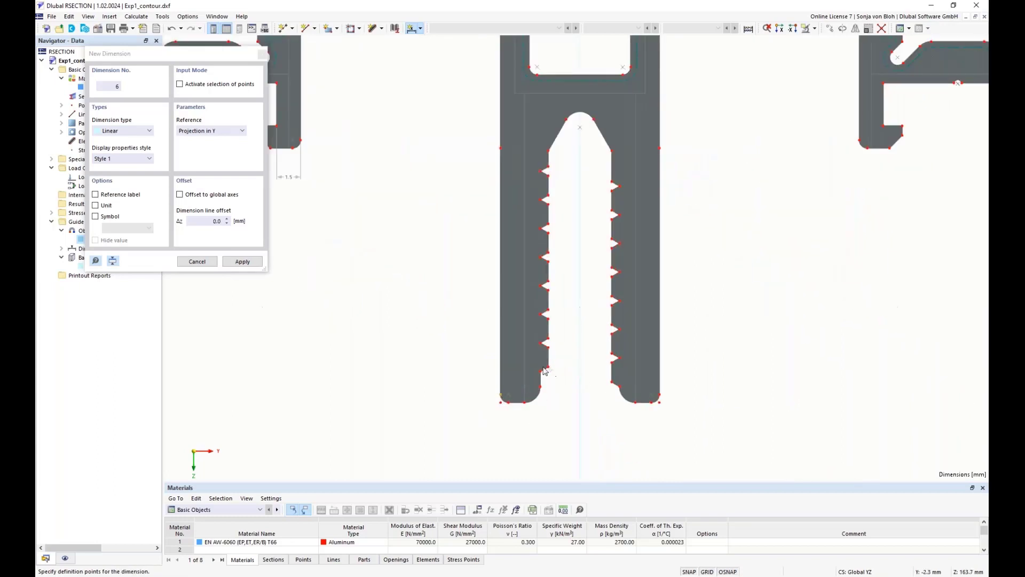
left_click(545, 367)
left_click(552, 435)
left_click(612, 382)
left_click(658, 396)
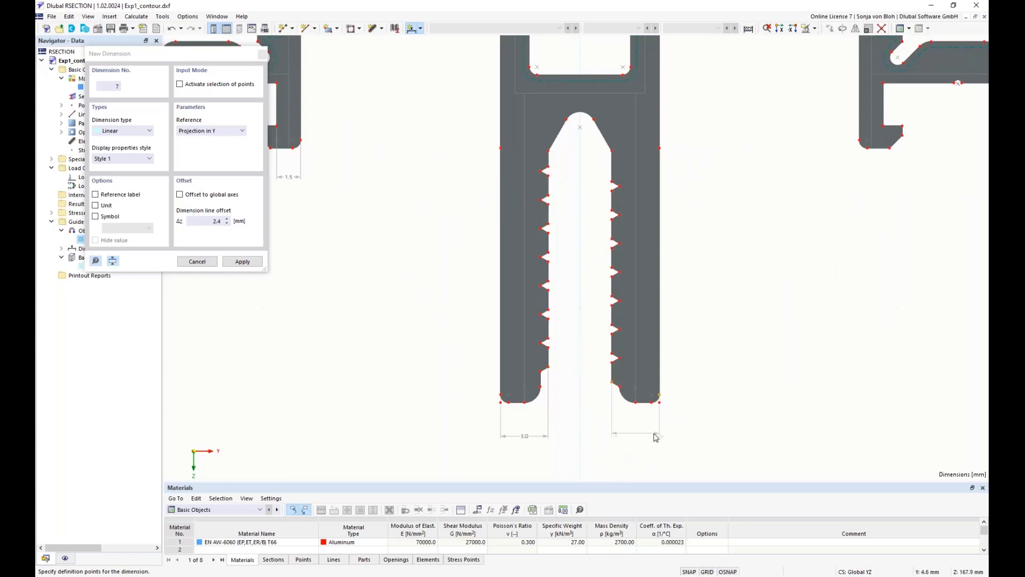
left_click(663, 448)
End dimensioning and place a standard point at the apex of the serrated slot's arc, at Y 0.0 mm and Z 147.7 mm.
scroll(605, 432, "down", 3)
middle_click_drag(767, 313, 730, 342)
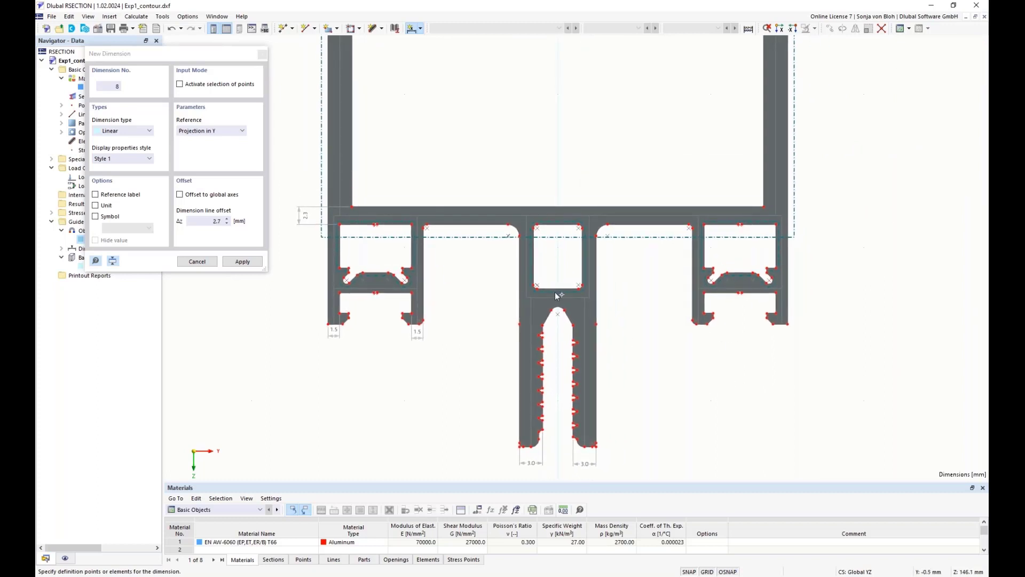
scroll(556, 293, "up", 4)
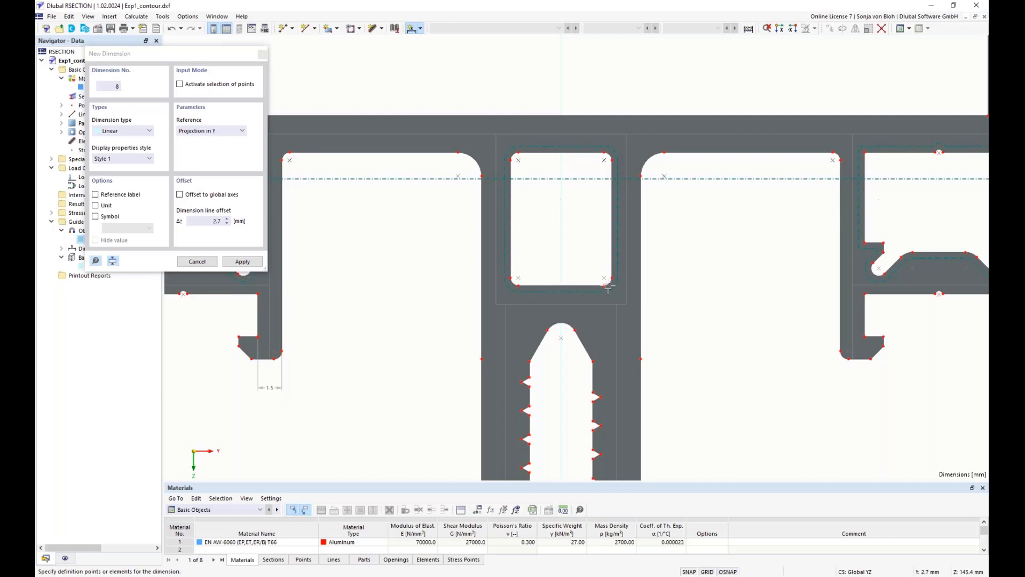
left_click(262, 53)
left_click(292, 29)
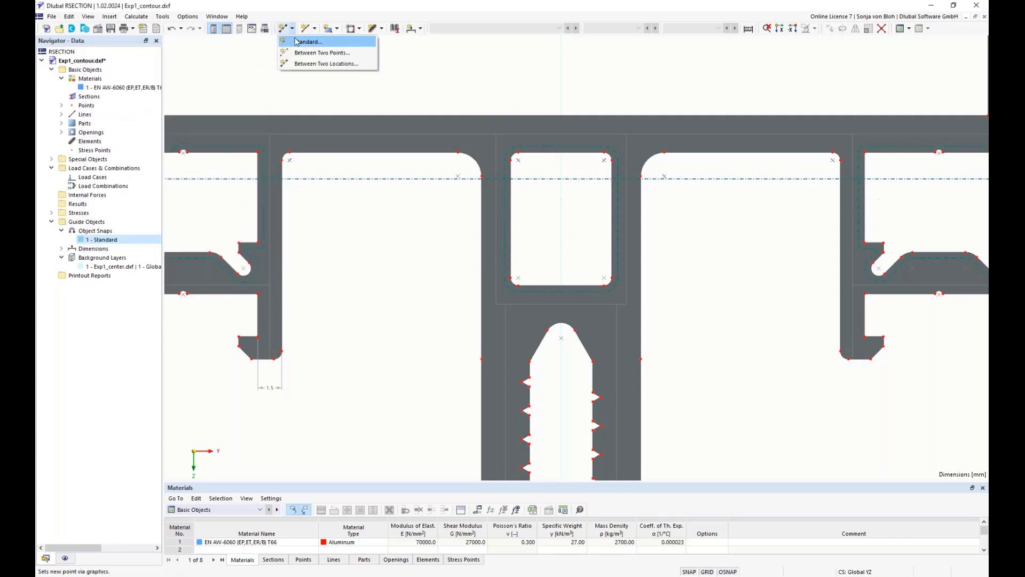
left_click(296, 43)
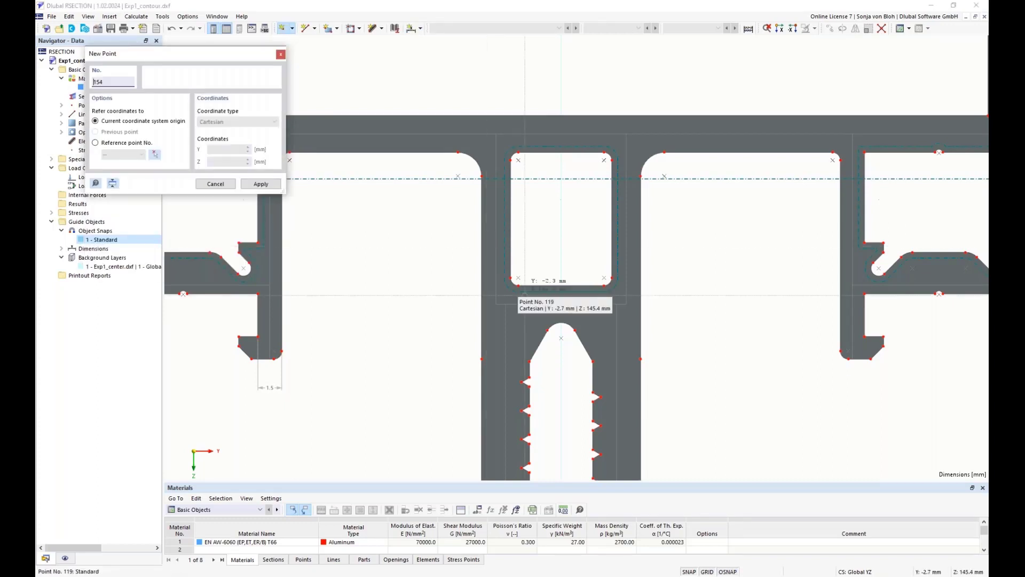
left_click(561, 285)
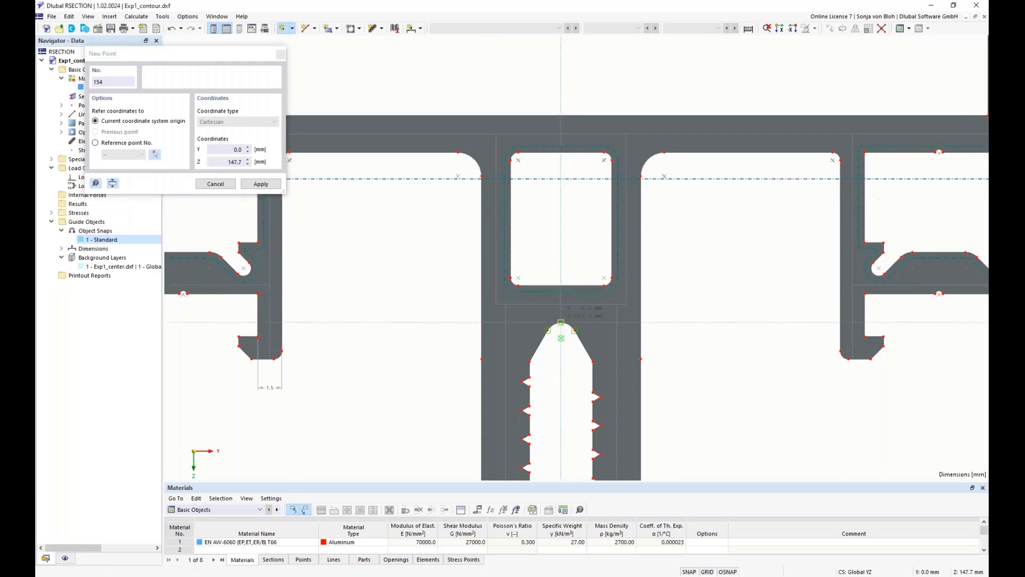
key("Escape")
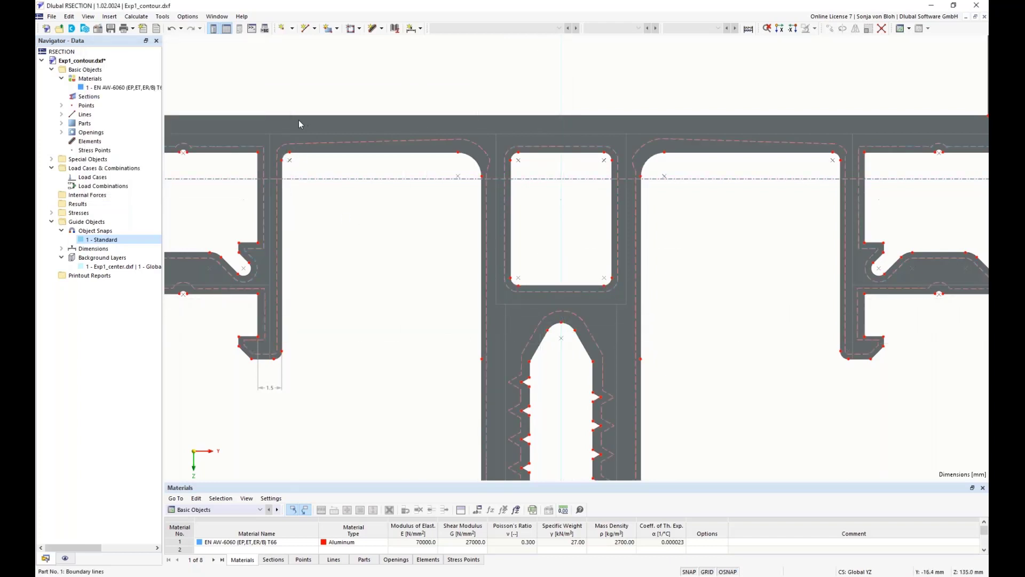
Dimension the wall between the slot's apex and the central chamber as Projection in Z, with the dimension line at an offset of about -4.8 mm.
left_click(411, 28)
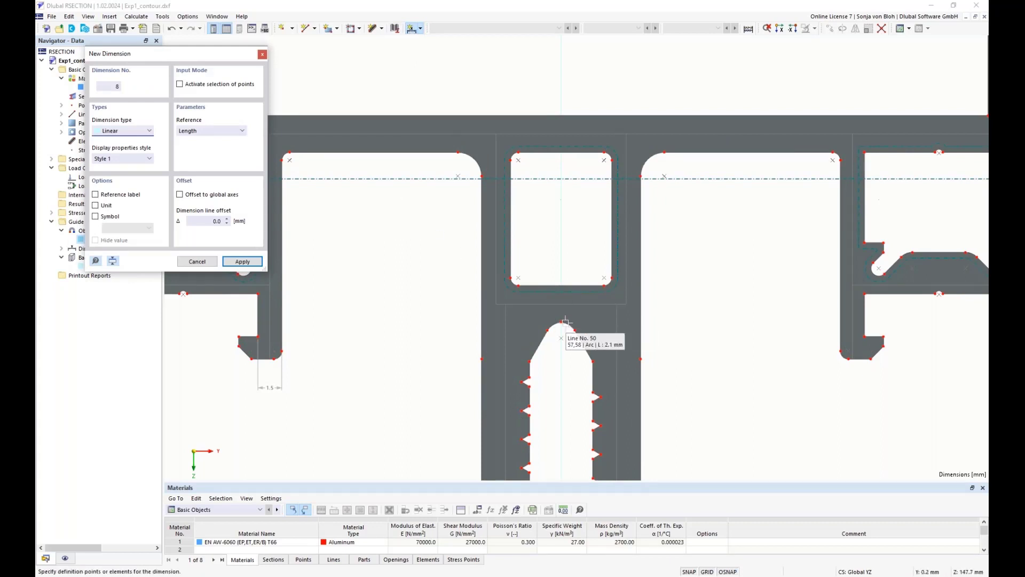
left_click(562, 321)
left_click(518, 286)
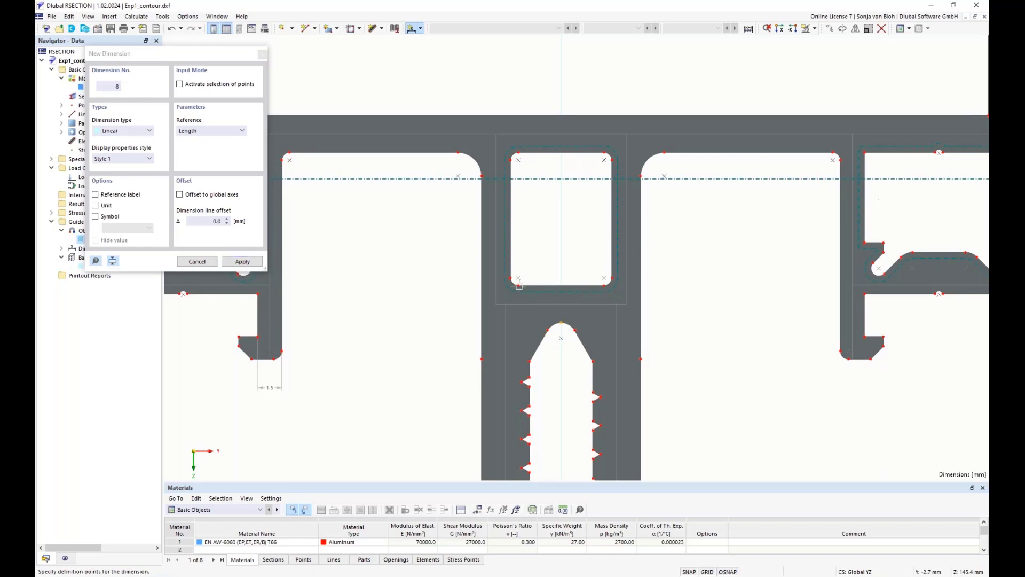
left_click(211, 131)
left_click(212, 156)
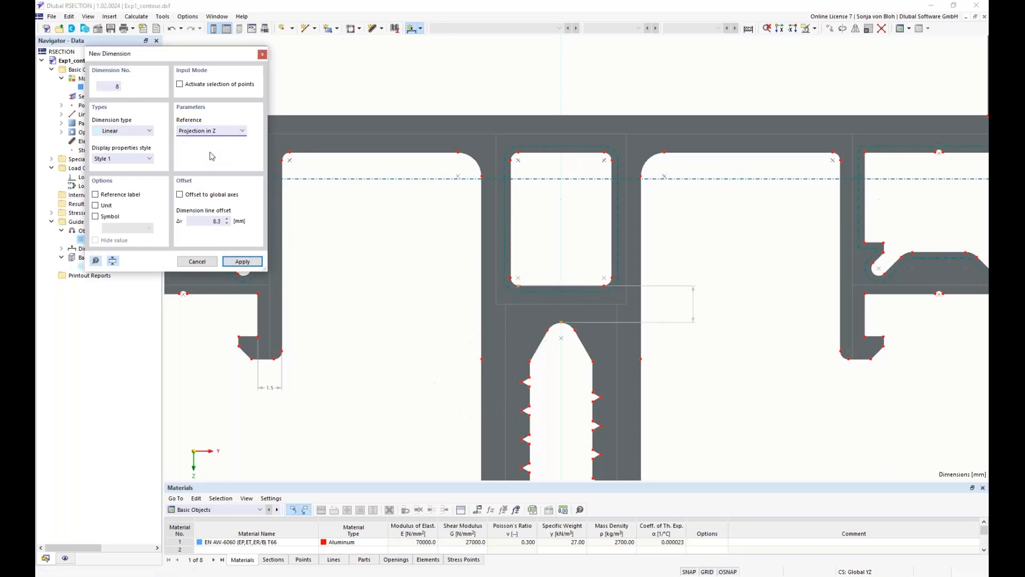
left_click(443, 299)
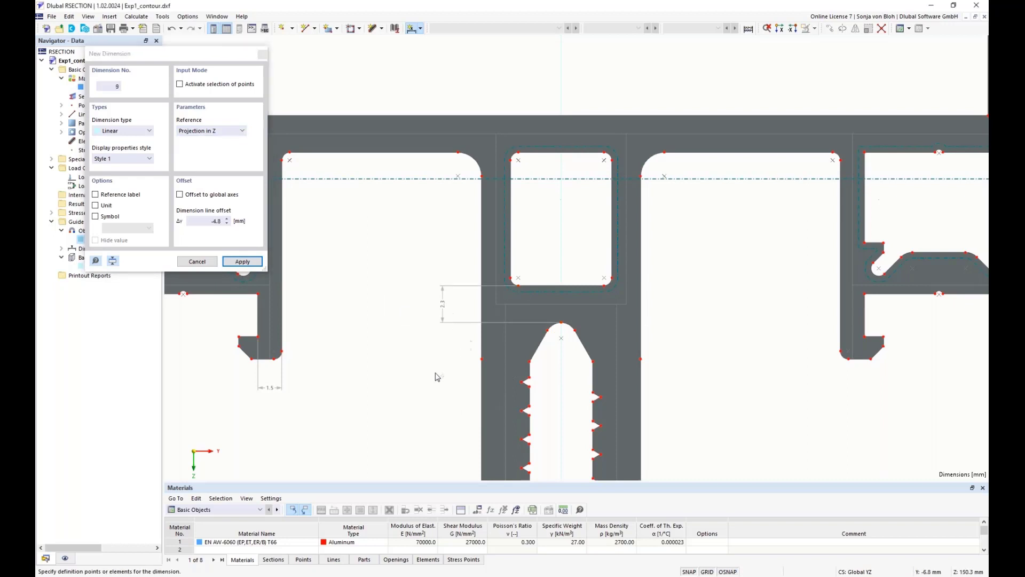
scroll(404, 360, "down", 4)
key("Escape")
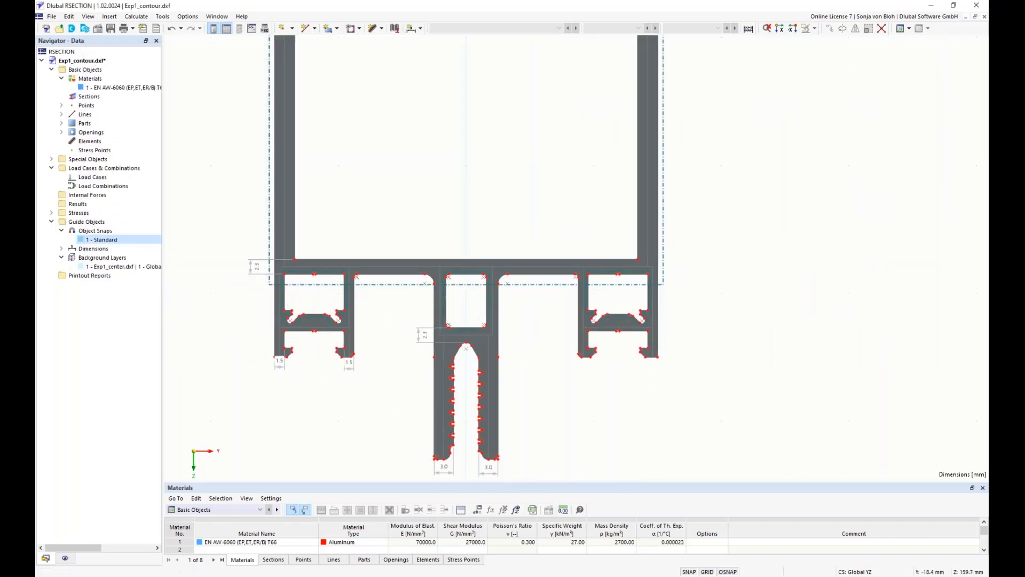
Review the element types offered for new elements, such as Single Line, Arc, Circle, Ellipse, Parabola and NURBS.
scroll(273, 288, "down", 2)
middle_click_drag(278, 257, 296, 359)
scroll(286, 90, "up", 4)
middle_click_drag(310, 129, 268, 194)
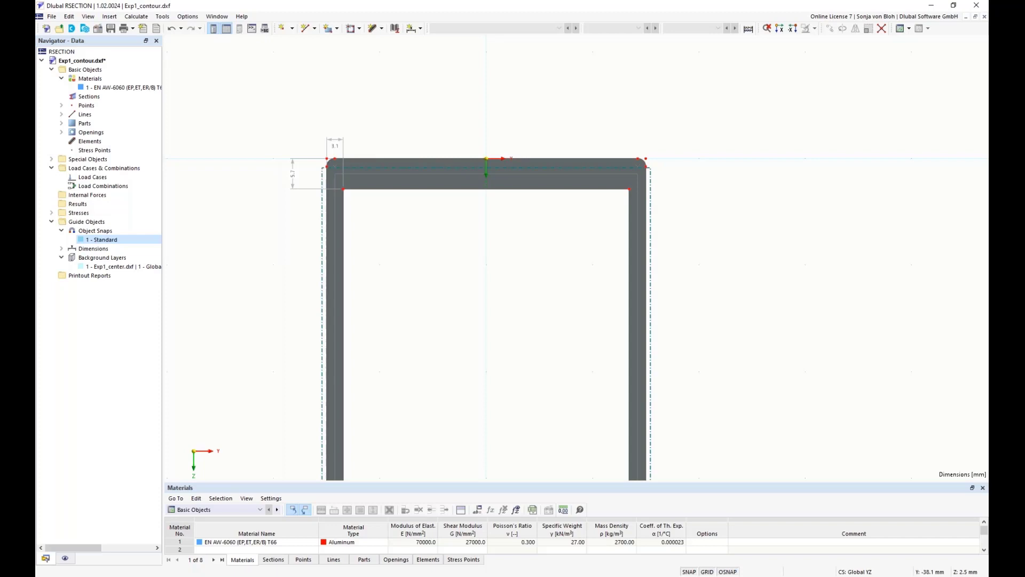
left_click(382, 29)
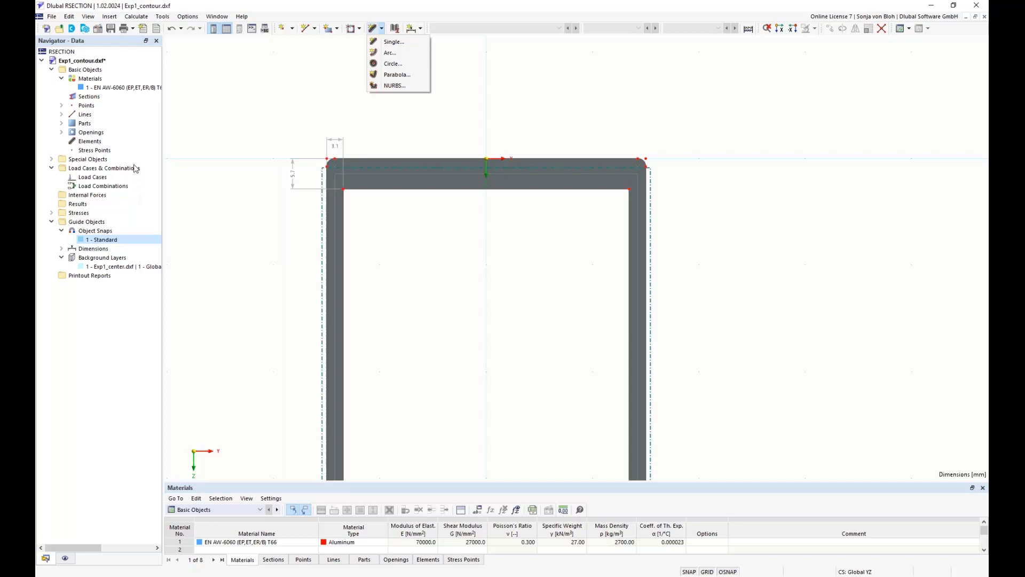
left_click(91, 142)
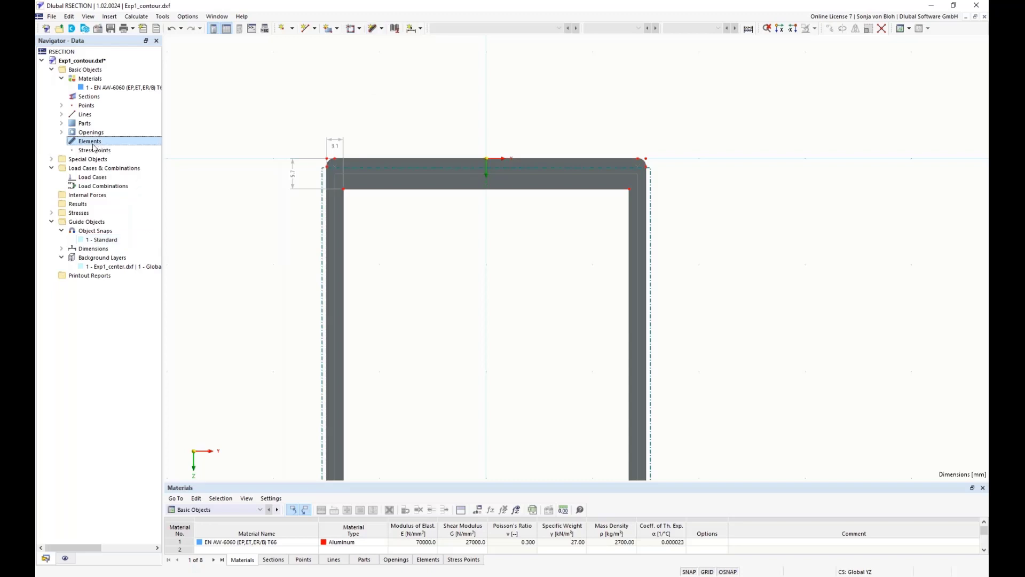
right_click(94, 147)
mouse_move(132, 163)
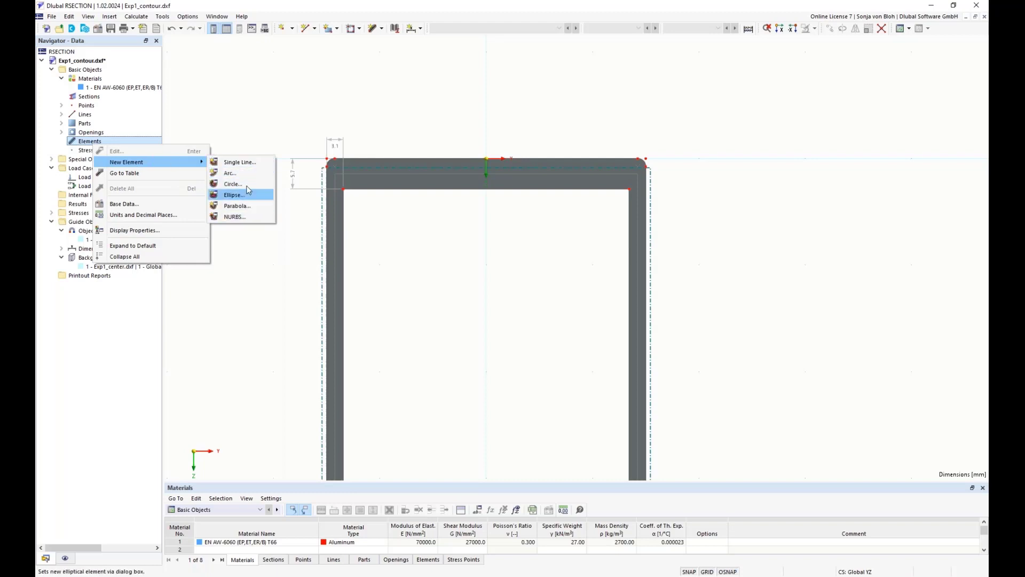
left_click(285, 101)
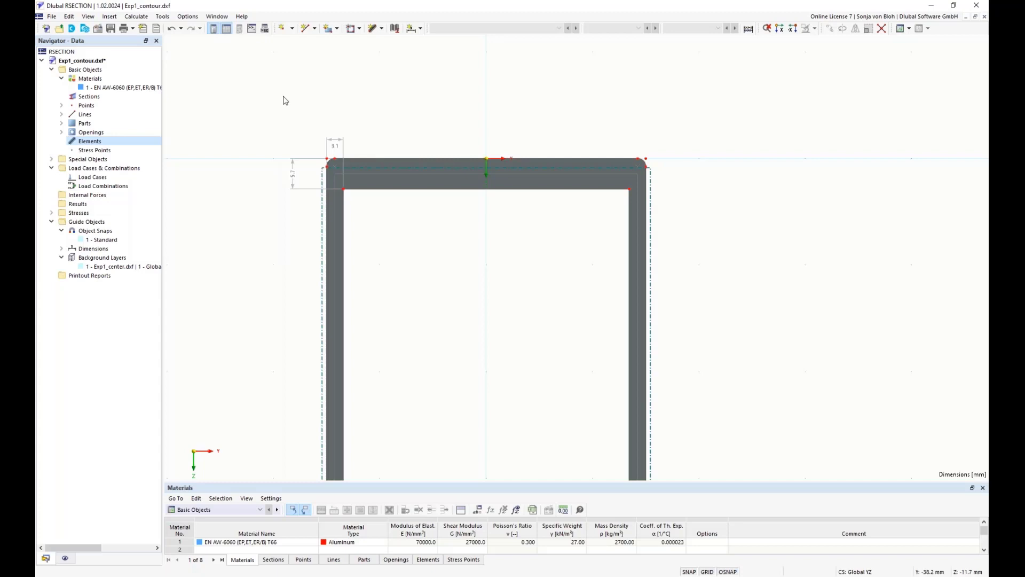
Create a 5.7 mm thick single-line element along the top wall's centerline, from Y -28.4 mm to Y 28.4 mm at Z 2.9 mm.
left_click(382, 28)
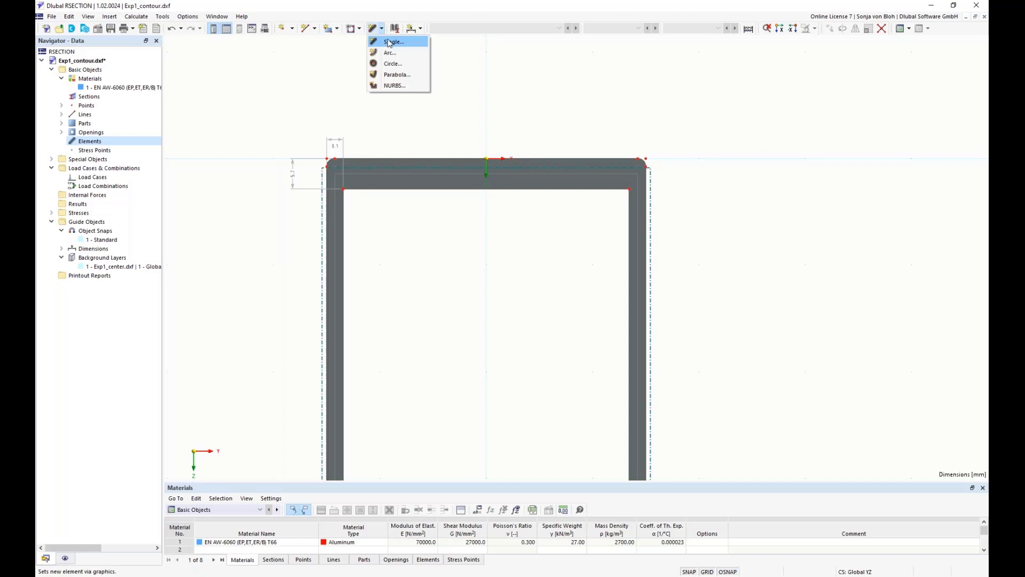
left_click(389, 43)
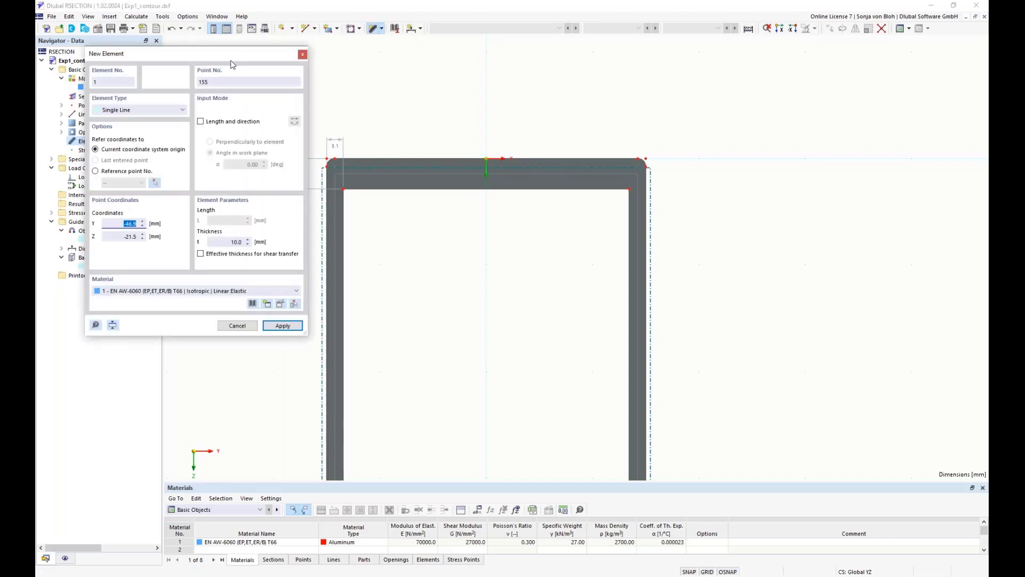
left_click_drag(232, 64, 191, 66)
left_click(187, 243)
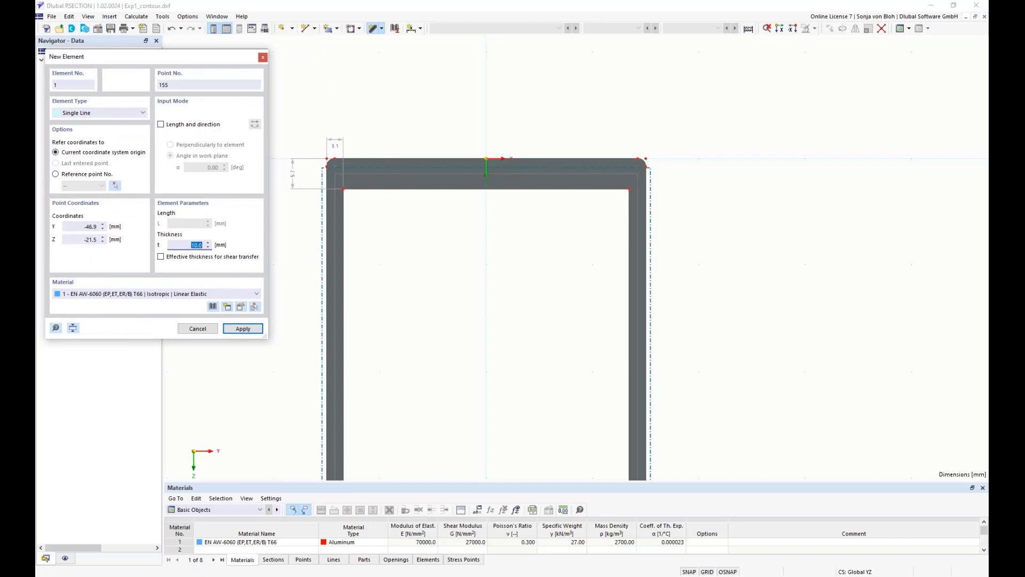
type("5")
scroll(360, 199, "up", 3)
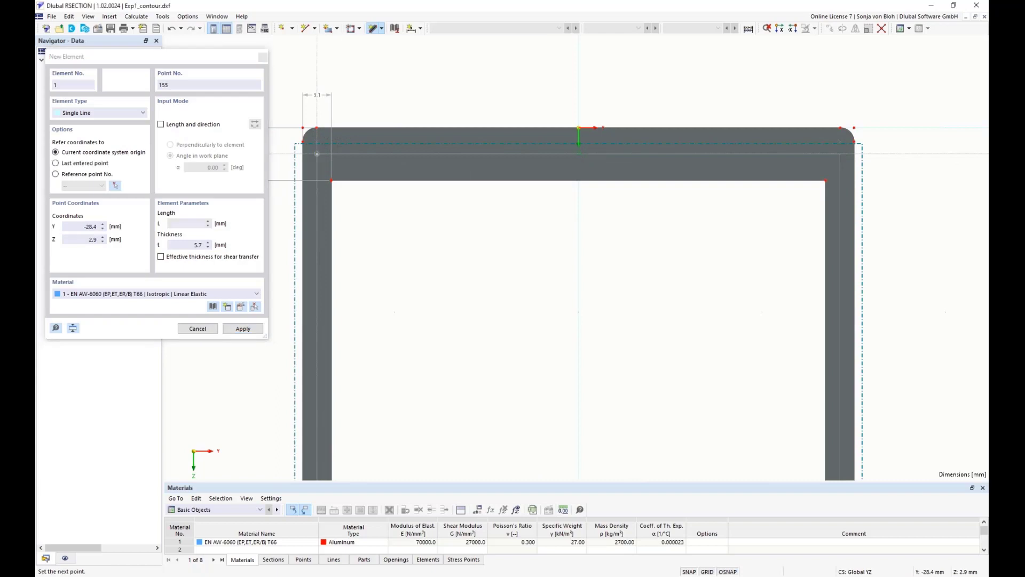
left_click(317, 153)
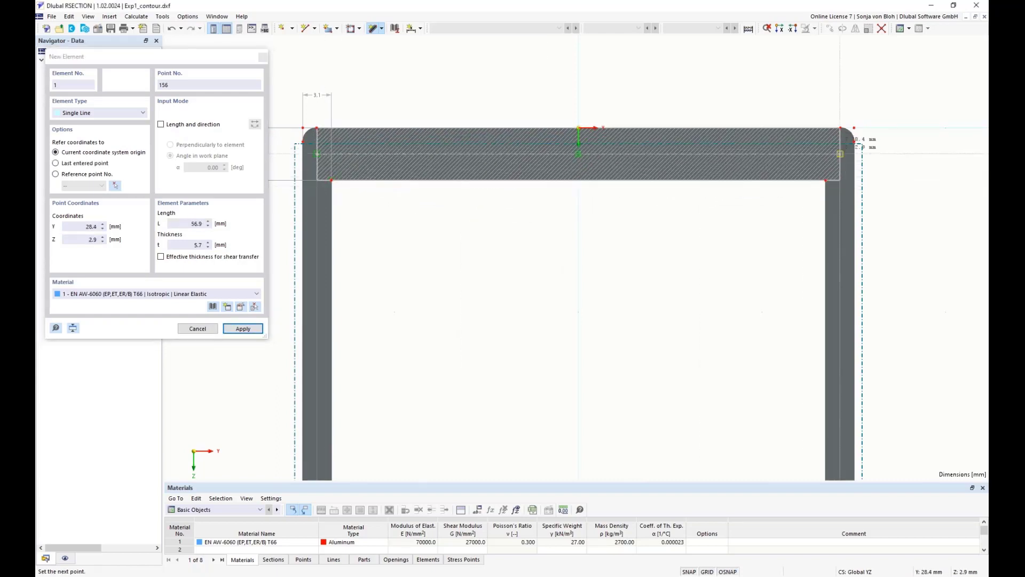
left_click(840, 154)
key("Escape")
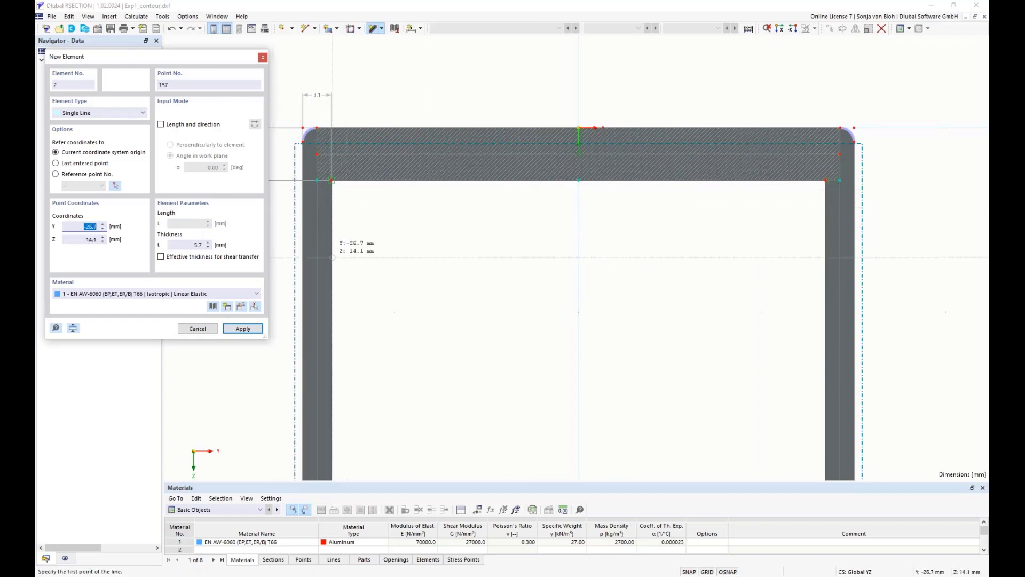
Create a 3.1 mm thick single-line element along the left wall's centerline at Y -28.4 mm, from Z 2.9 mm to Z 135.8 mm.
left_click(205, 245)
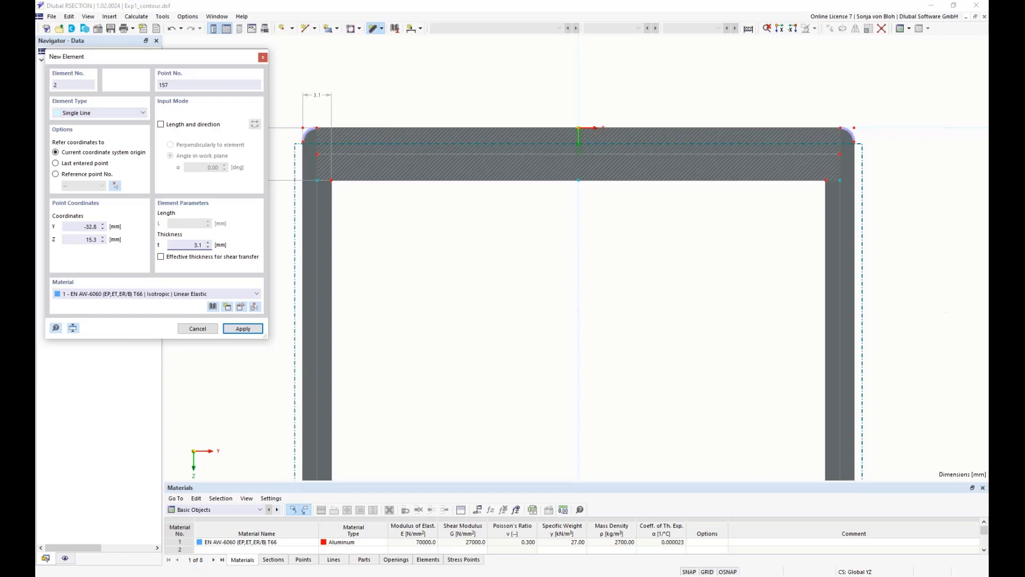
left_click(317, 154)
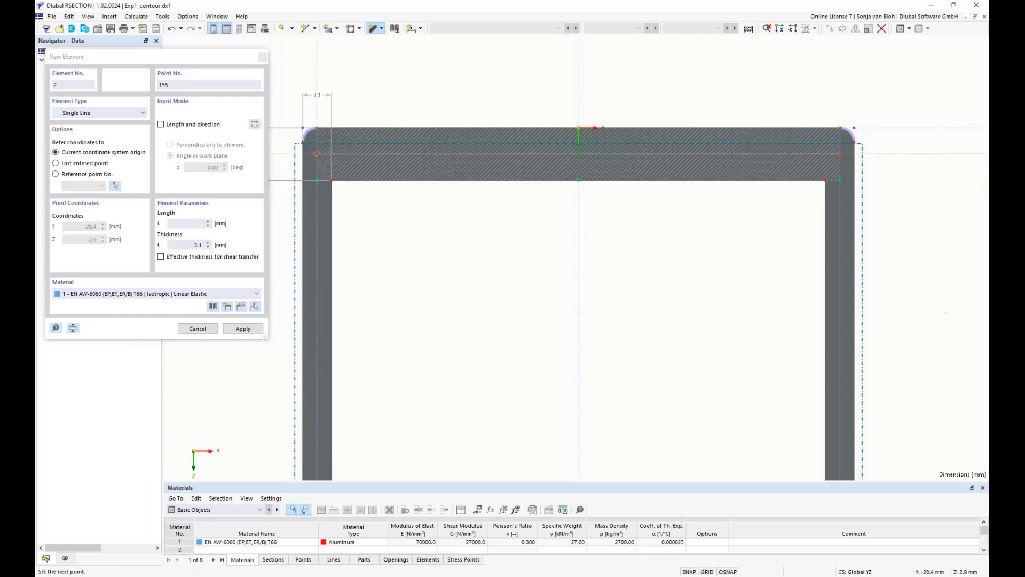
scroll(352, 318, "down", 5)
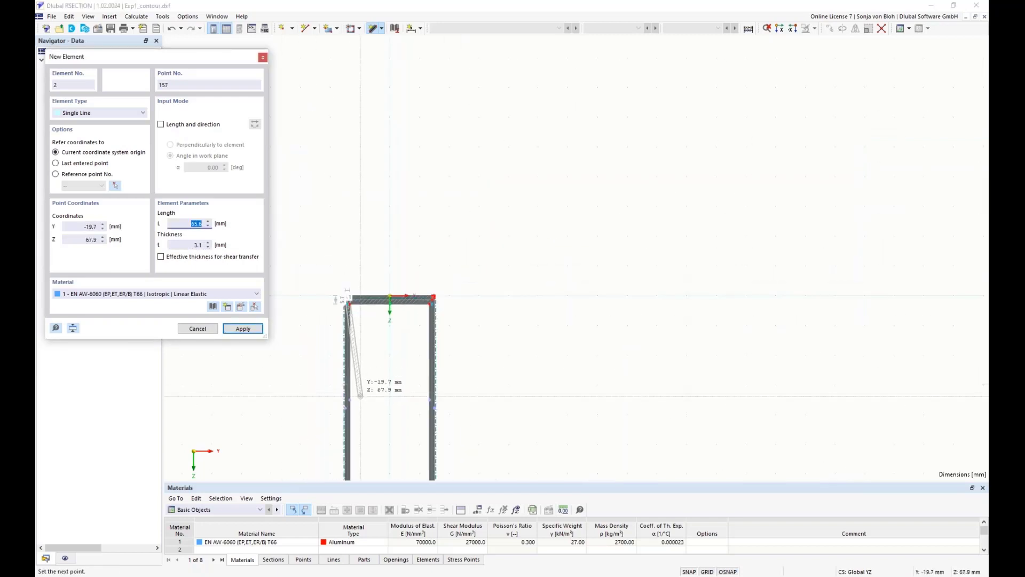
scroll(402, 317, "up", 5)
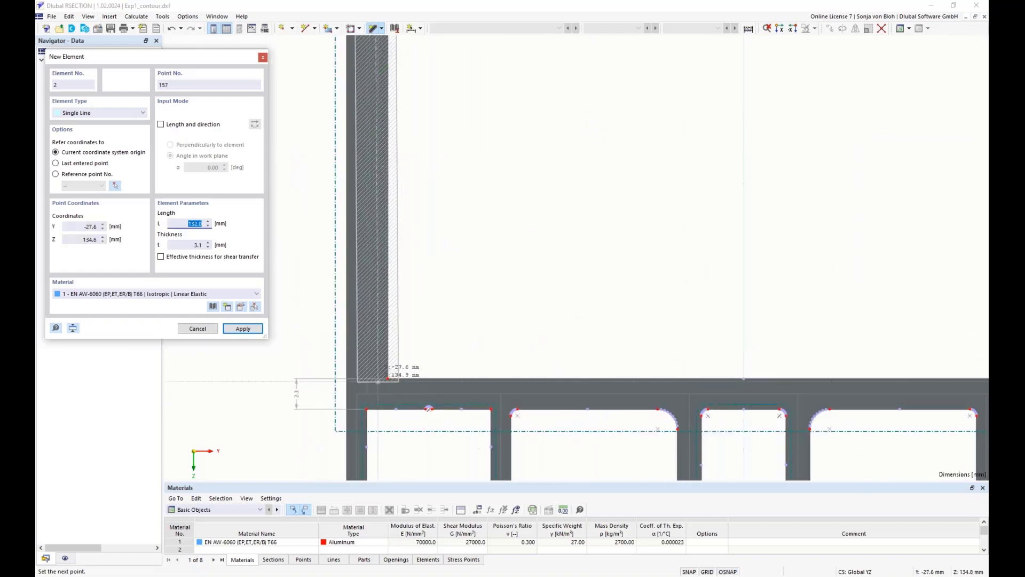
left_click(367, 393)
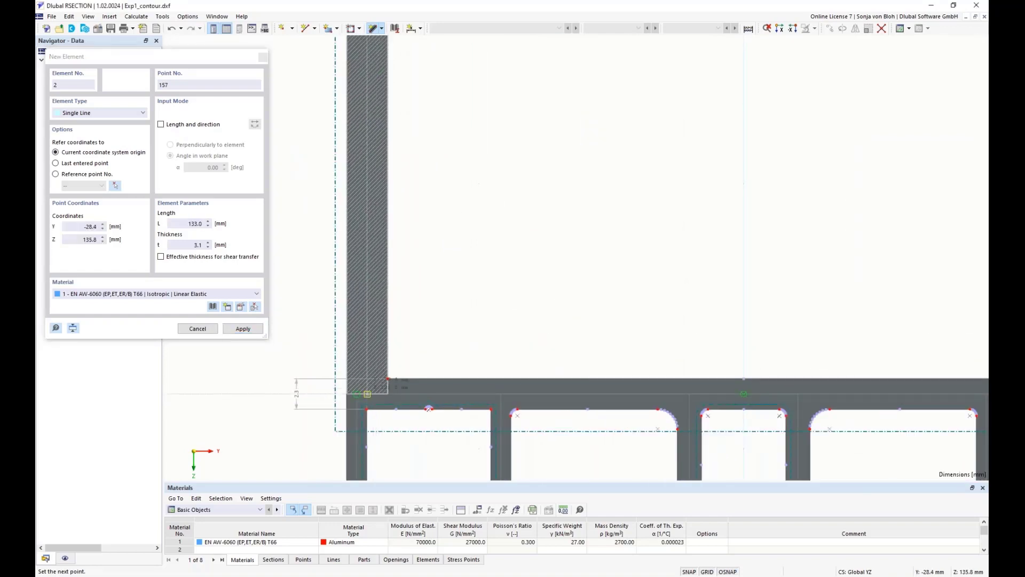
right_click(474, 233)
Create a 3.1 mm thick single-line element along the right wall's centerline at Y 28.4 mm, from Z 2.9 mm to Z 135.8 mm.
scroll(462, 252, "down", 5)
middle_click_drag(515, 238, 482, 420)
scroll(581, 153, "up", 5)
scroll(502, 182, "up", 1)
scroll(501, 181, "down", 4)
middle_click_drag(540, 199, 584, 300)
left_click(526, 196)
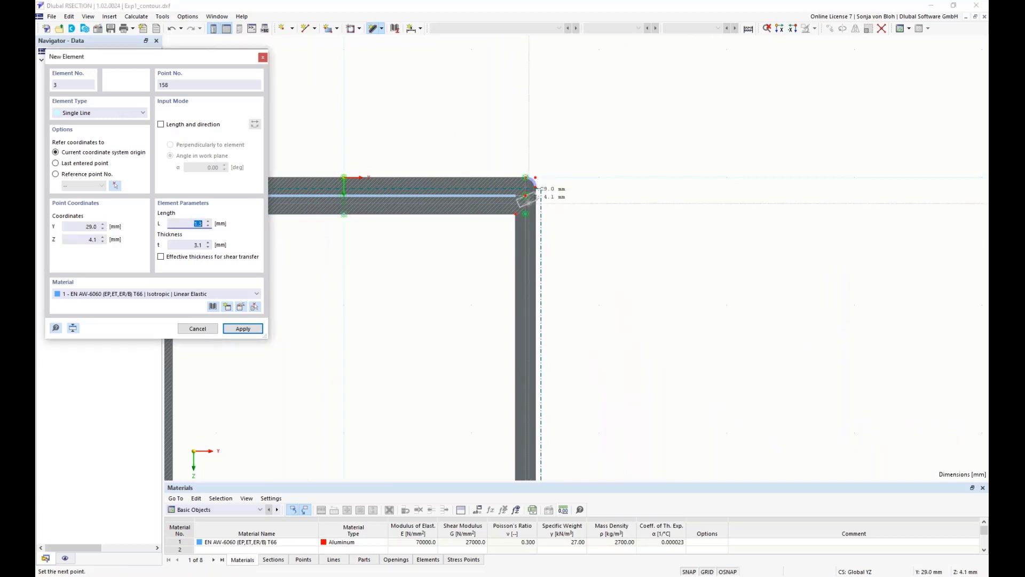
scroll(534, 198, "down", 5)
middle_click_drag(608, 393, 589, 240)
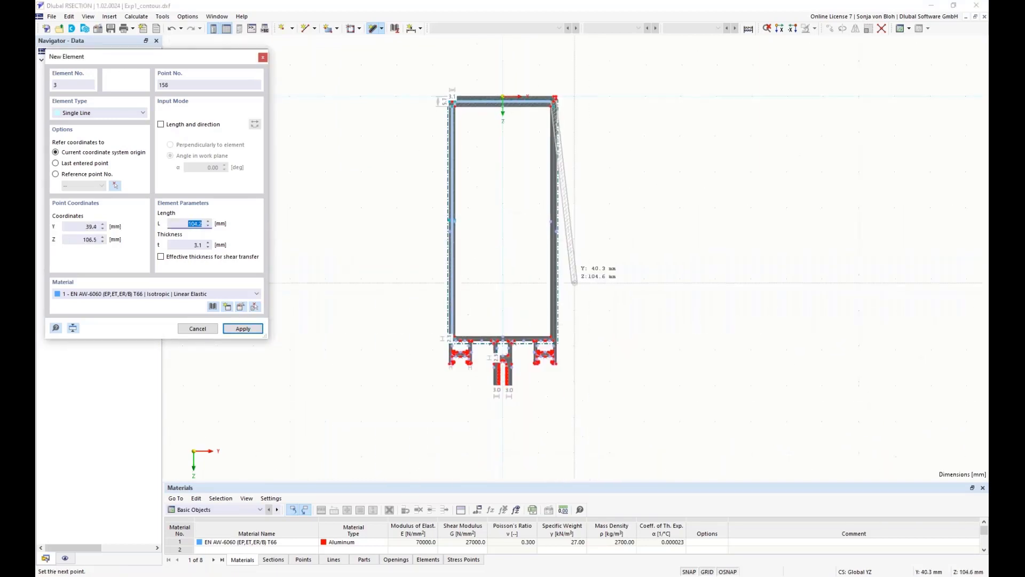
scroll(589, 239, "up", 4)
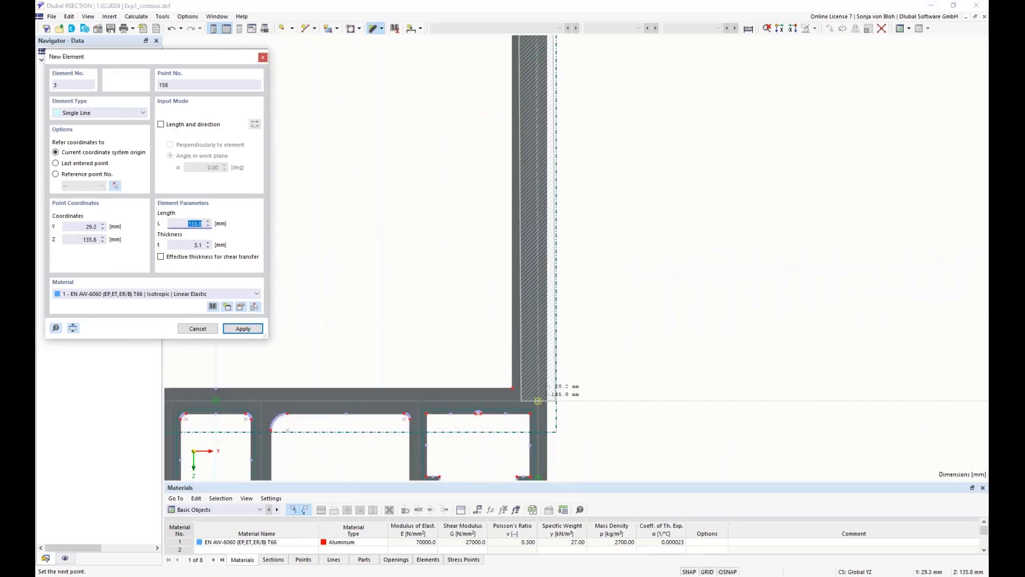
left_click(529, 400)
key("Escape")
Set the thickness to 2.3 mm and draw chained elements at Z 135.8 mm from Y -29.2 mm through Y -28.4 mm and -18.3 mm to -4.1 mm.
scroll(693, 377, "down", 3)
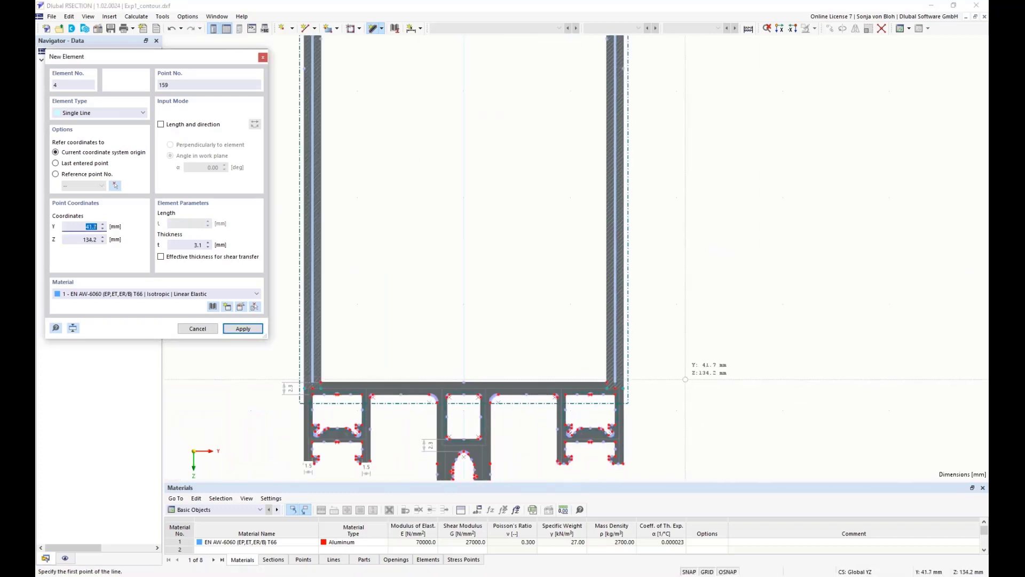
scroll(493, 430, "up", 4)
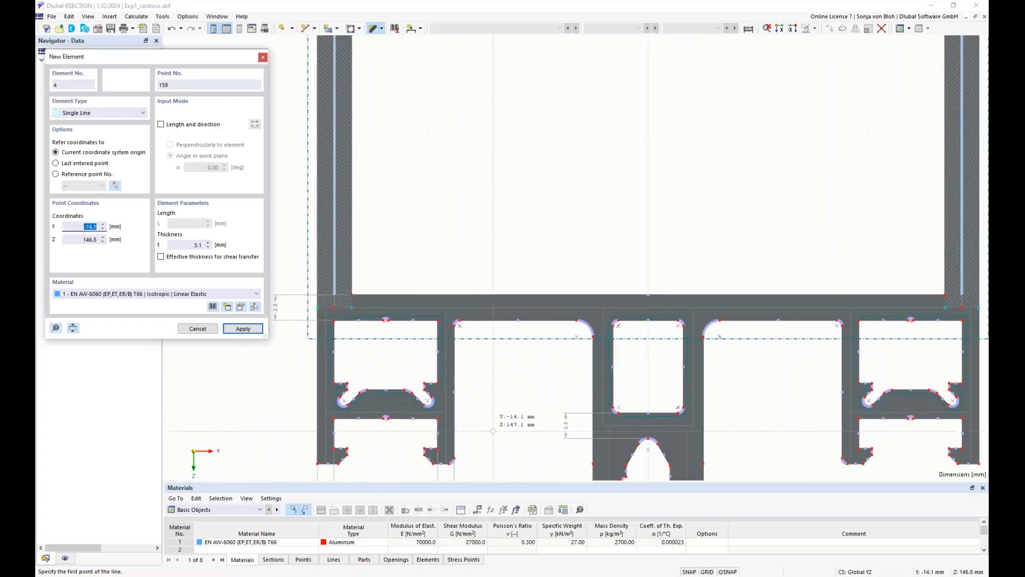
scroll(493, 430, "up", 1)
middle_click_drag(493, 430, 494, 387)
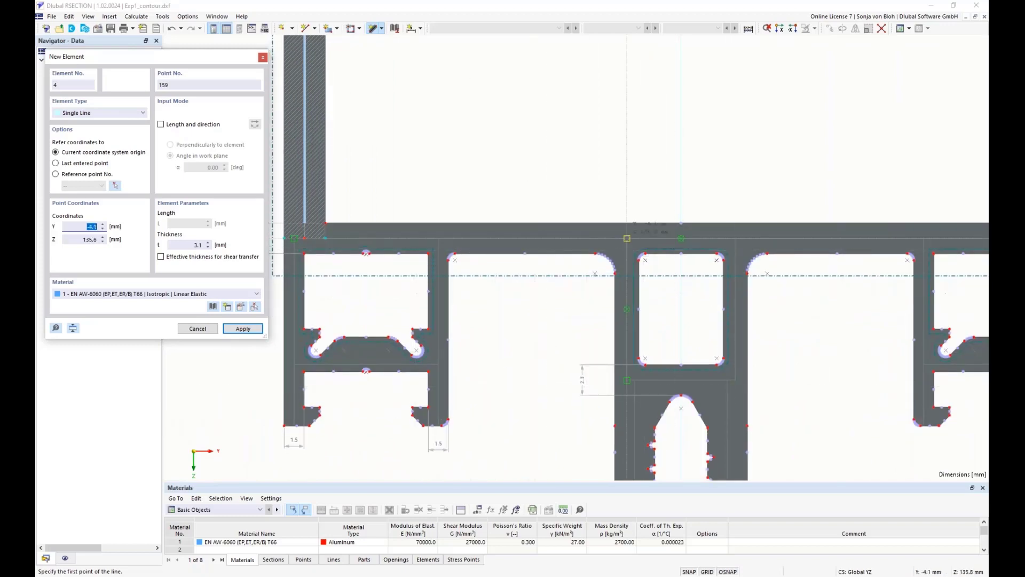
scroll(404, 289, "down", 3)
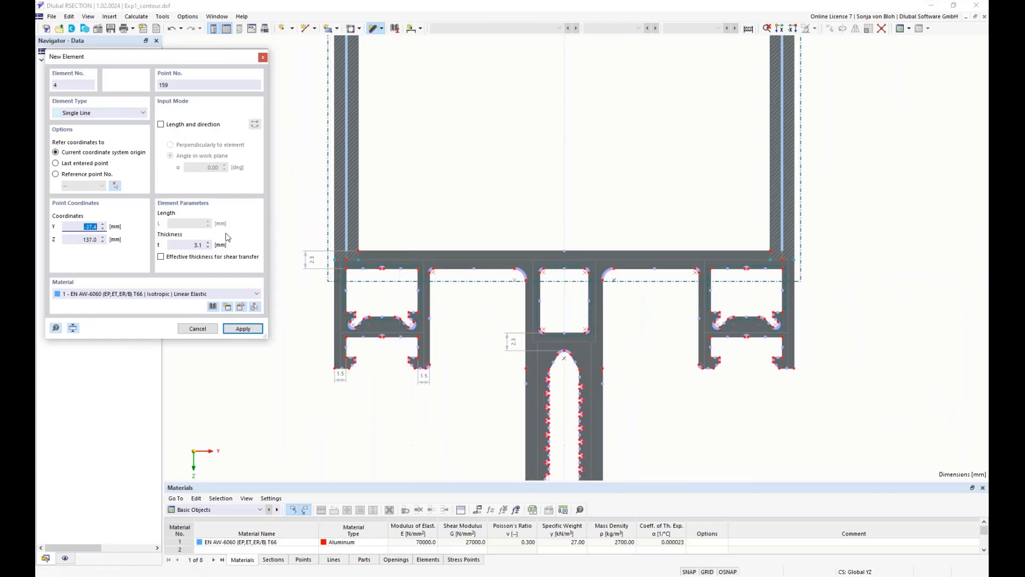
left_click(190, 245)
scroll(347, 267, "up", 5)
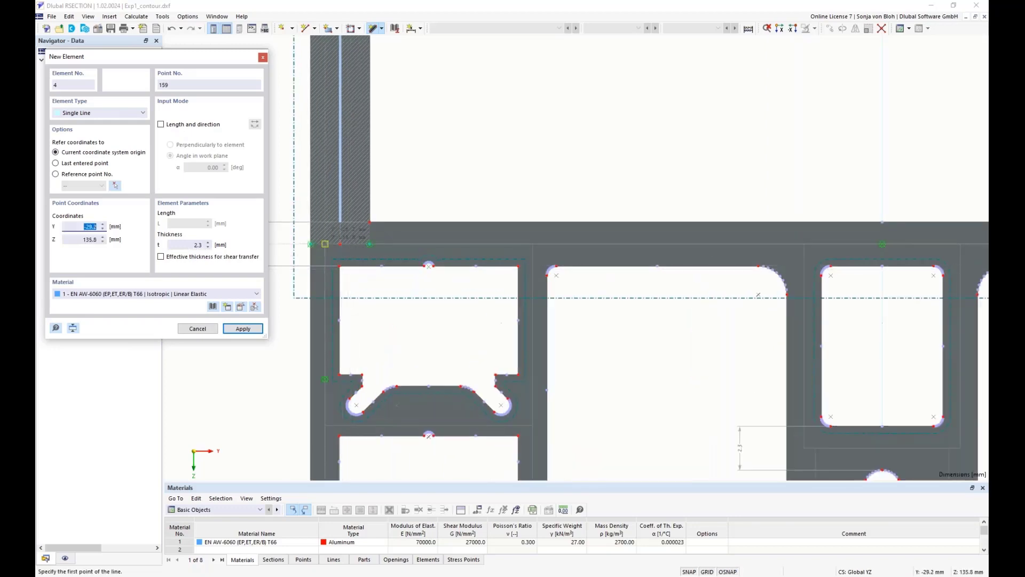
left_click(325, 244)
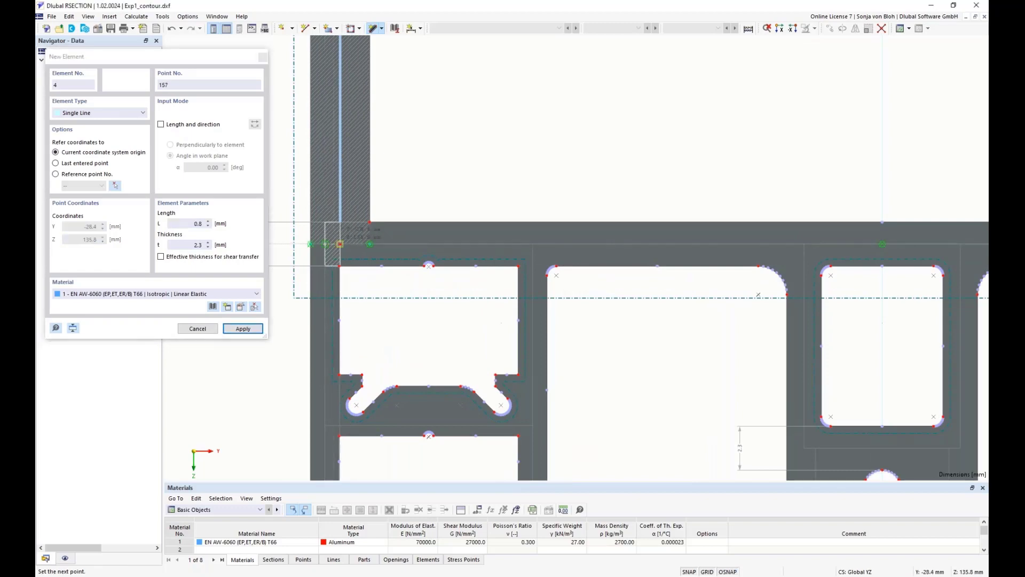
left_click(340, 244)
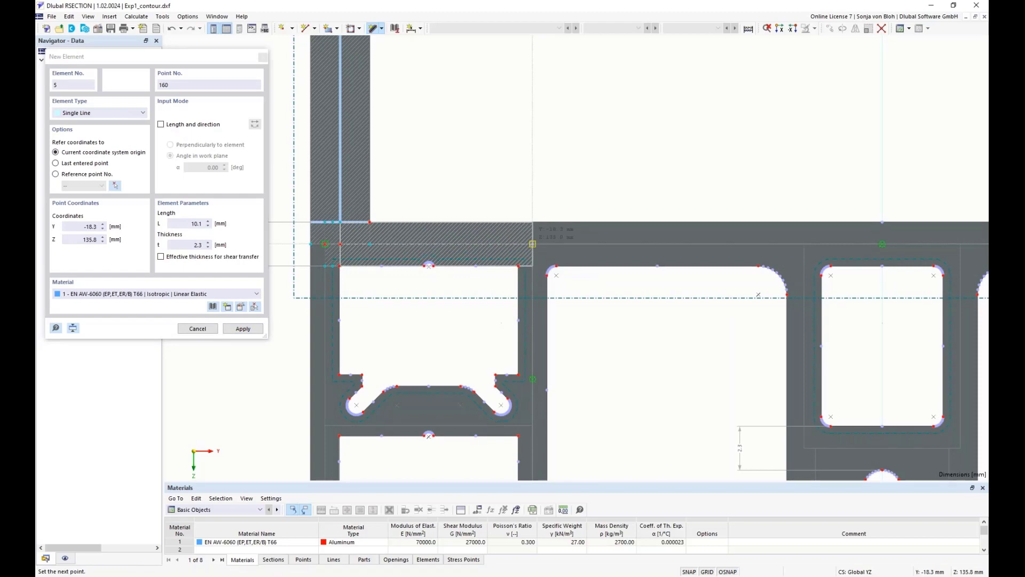
left_click(532, 243)
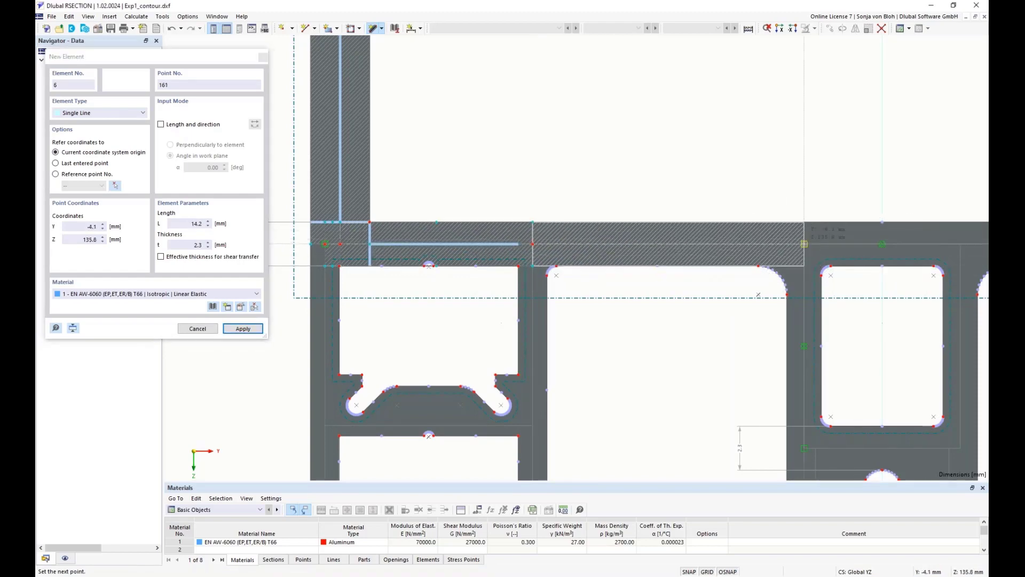
left_click(804, 244)
Continue the 2.3 mm chain at Z 135.8 mm through Y 4.1 mm, the right chamber's inner wall and Y 28.4 mm to the outer centerline.
scroll(891, 287, "down", 3)
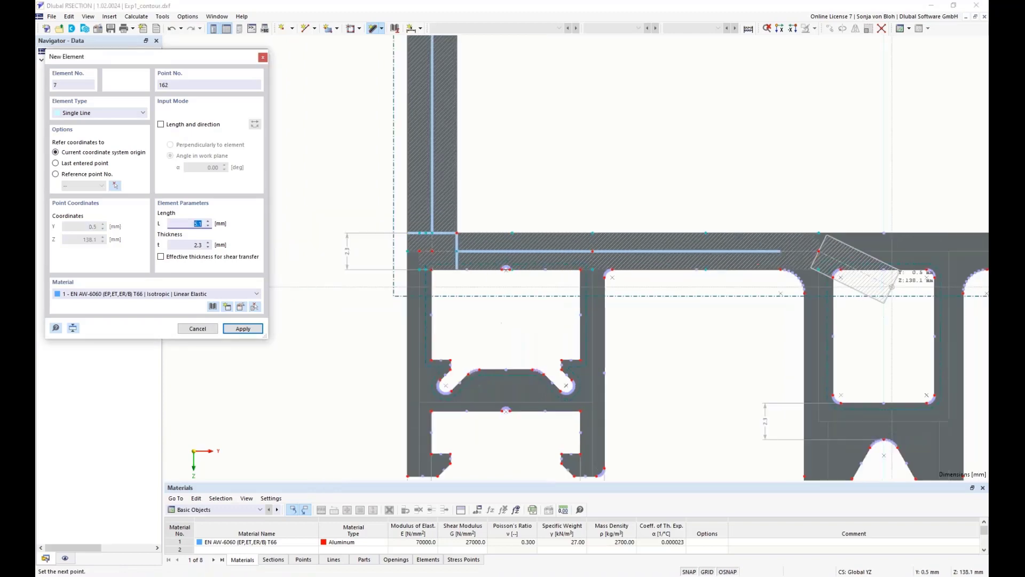
middle_click_drag(903, 323, 707, 356)
scroll(741, 332, "up", 2)
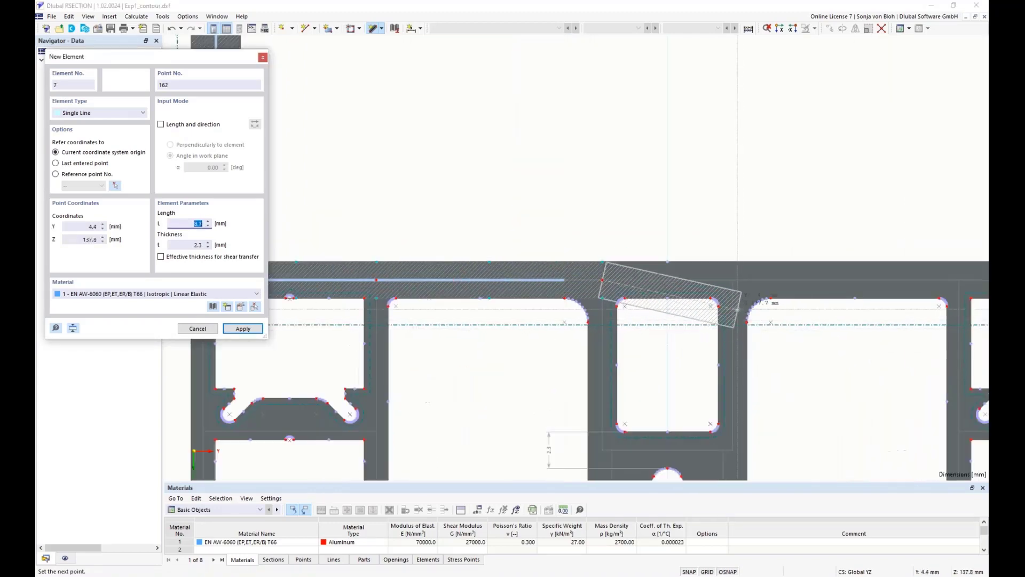
left_click(733, 279)
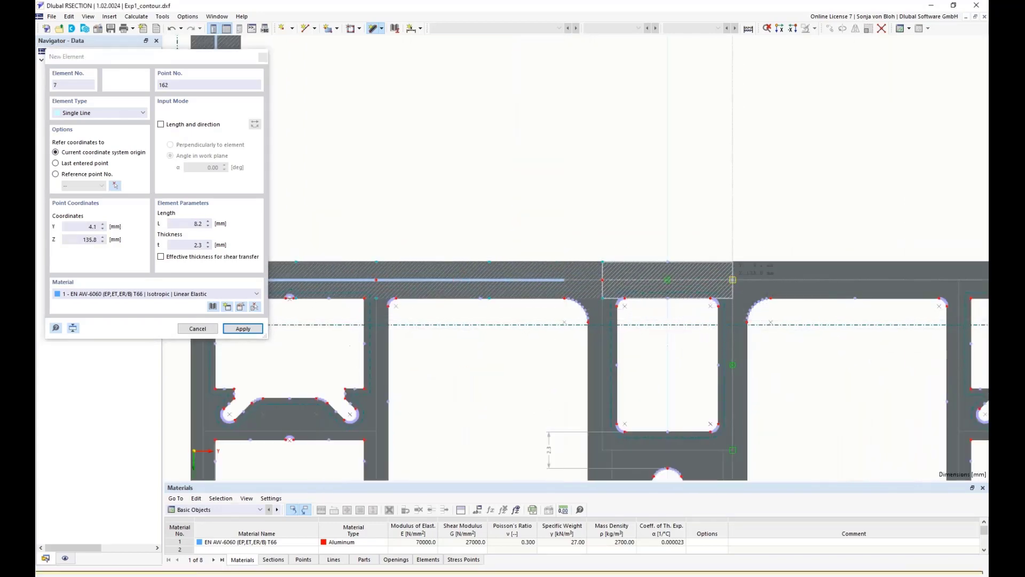
scroll(803, 340, "down", 2)
middle_click_drag(779, 364, 608, 382)
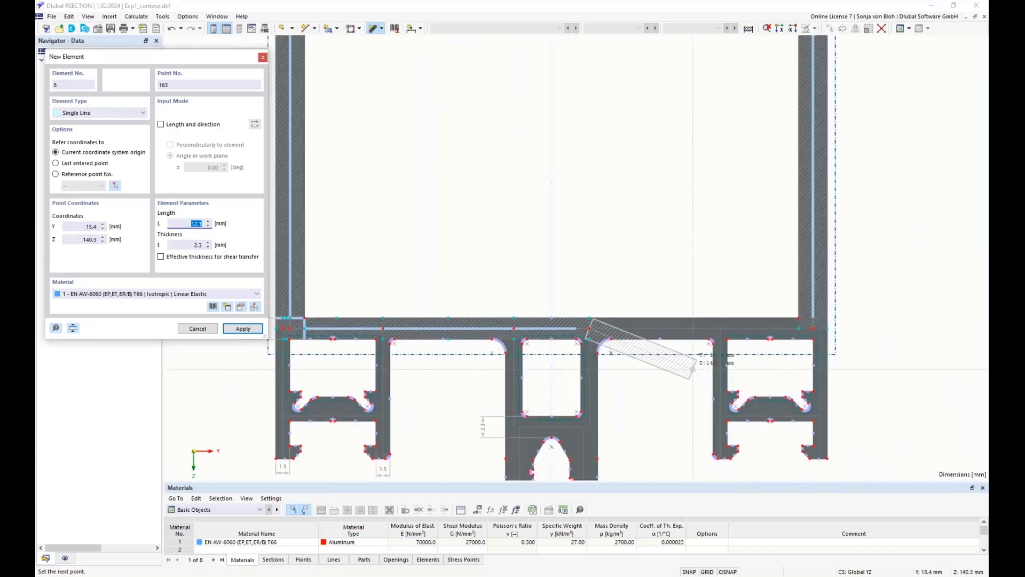
scroll(697, 370, "up", 2)
left_click(730, 312)
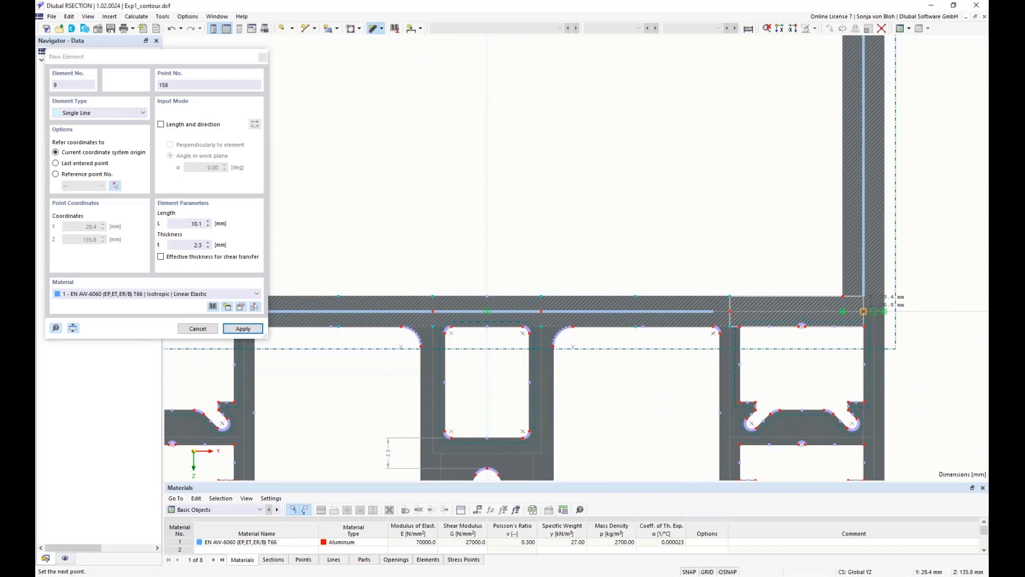
left_click(863, 311)
left_click(872, 319)
right_click(657, 388)
Create 1.5 mm thick elements down the left chamber's outer wall centerline, from Z 135.8 mm through the crossbar junction to the wall's lower end.
scroll(679, 352, "down", 3)
scroll(430, 375, "up", 4)
middle_click_drag(376, 389, 440, 301)
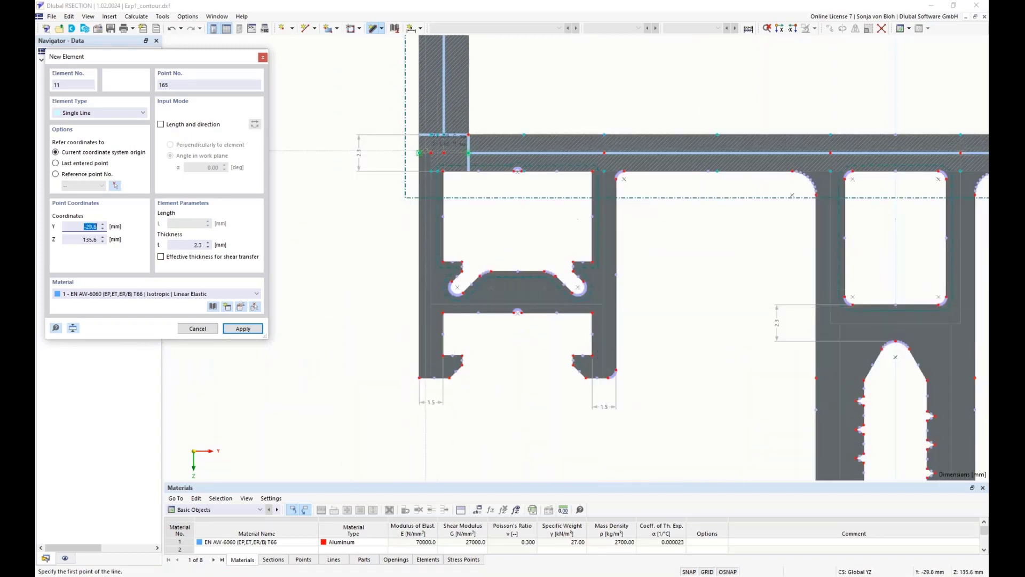
left_click_drag(179, 244, 249, 246)
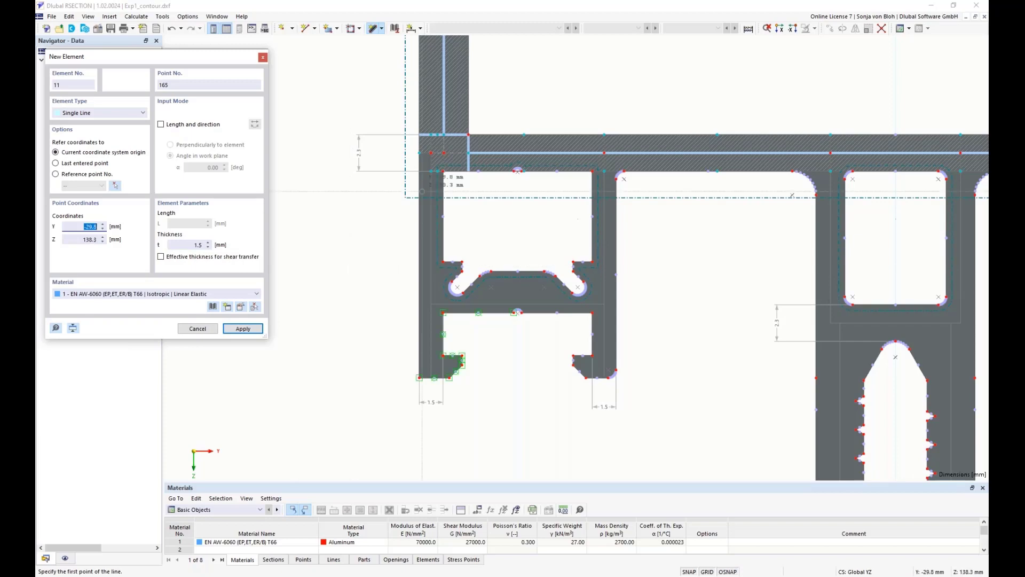
scroll(421, 188, "up", 1)
left_click(432, 144)
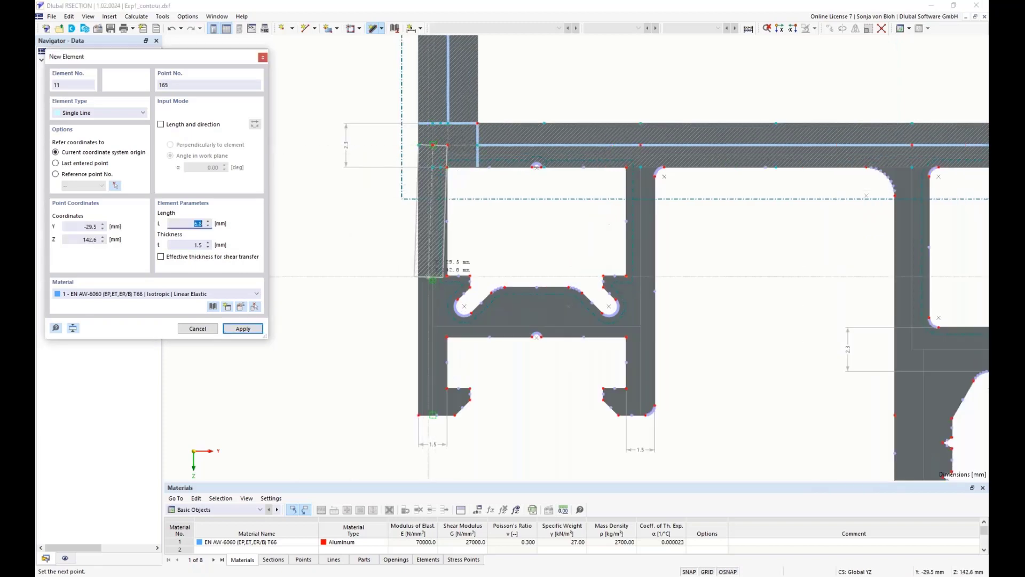
left_click(432, 326)
scroll(432, 415, "up", 4)
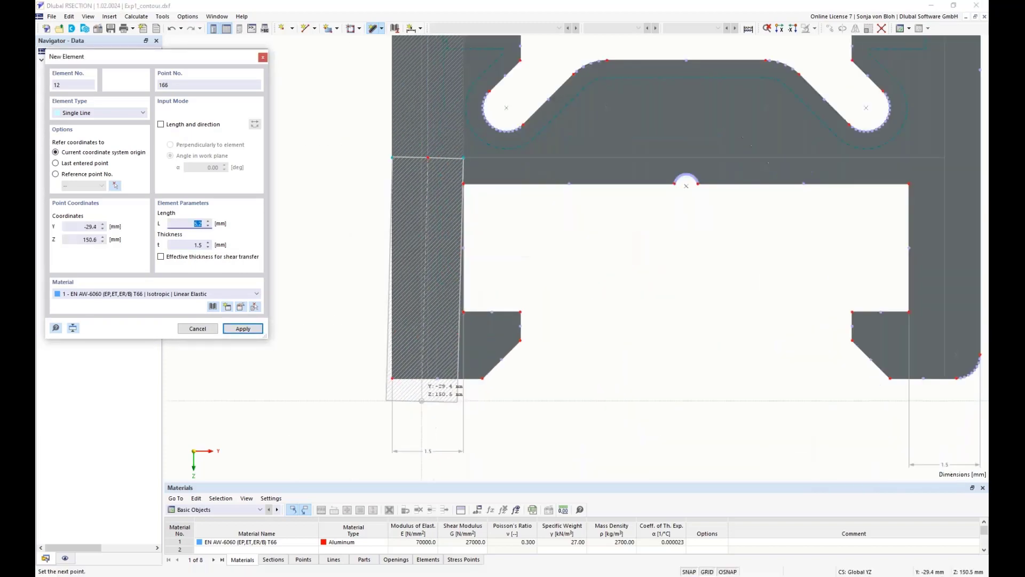
left_click(428, 378)
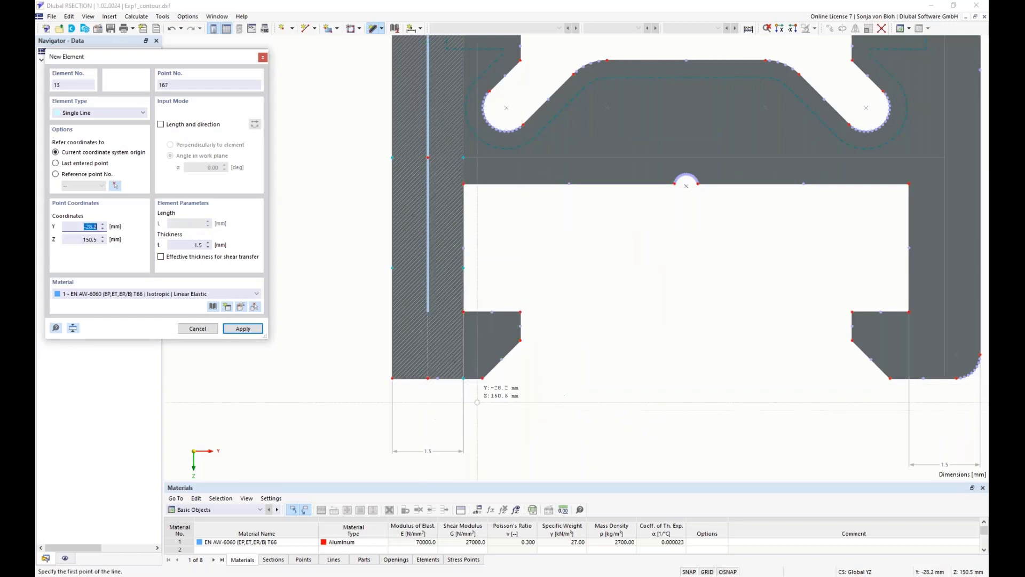
Create two 1.5 mm thick elements down the left chamber's inner wall at Y -18.3 mm, from Z 135.8 mm through 145.3 mm to 150.0 mm.
scroll(482, 378, "down", 4)
scroll(654, 253, "up", 2)
left_click(655, 66)
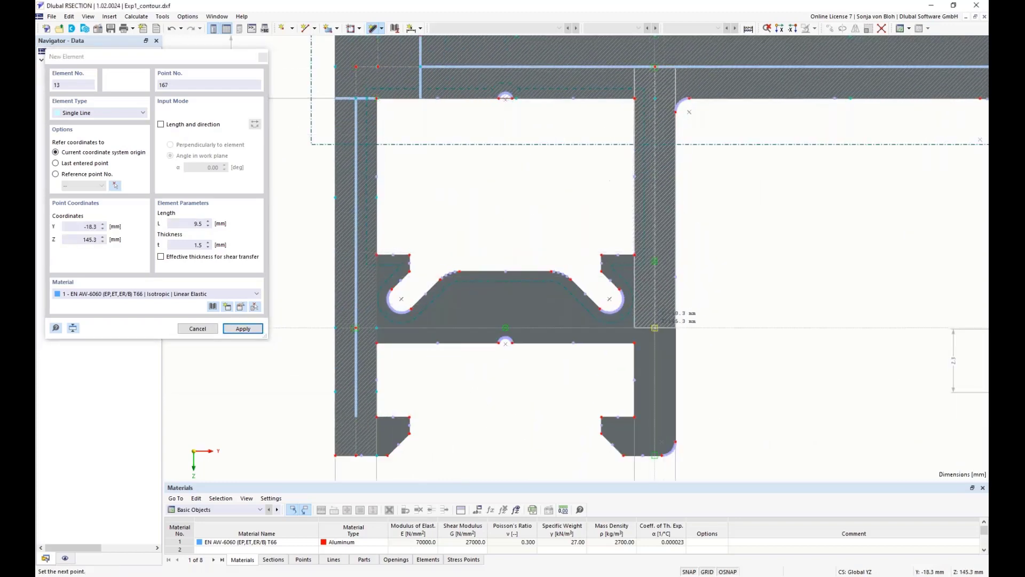
left_click(655, 328)
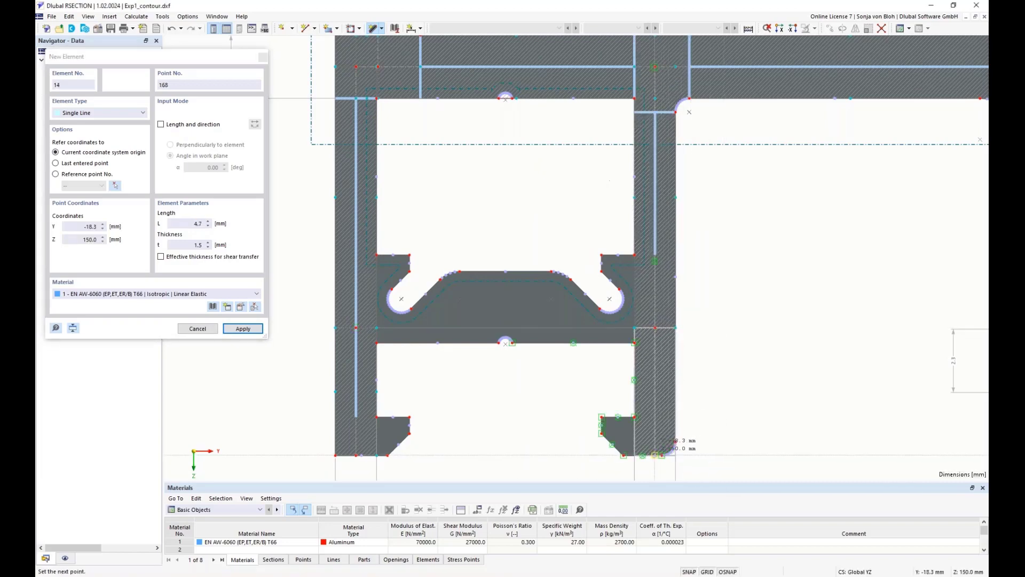
left_click(654, 455)
Create 1.5 mm thick elements down the right chamber's inner wall centerline, from the horizontal web through the crossbar junction to the wall's lower end.
scroll(782, 343, "down", 3)
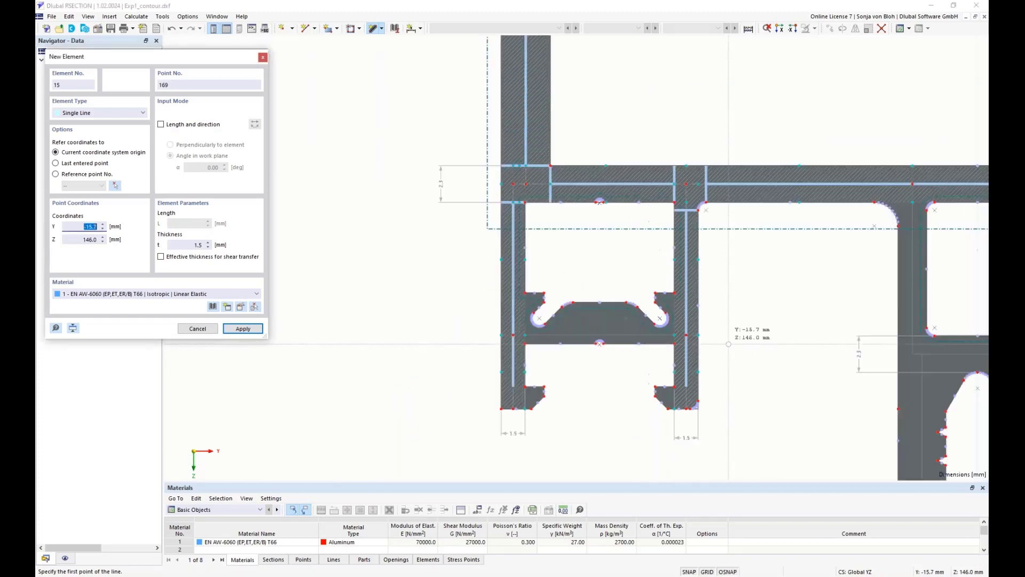
scroll(783, 344, "down", 2)
scroll(519, 241, "up", 4)
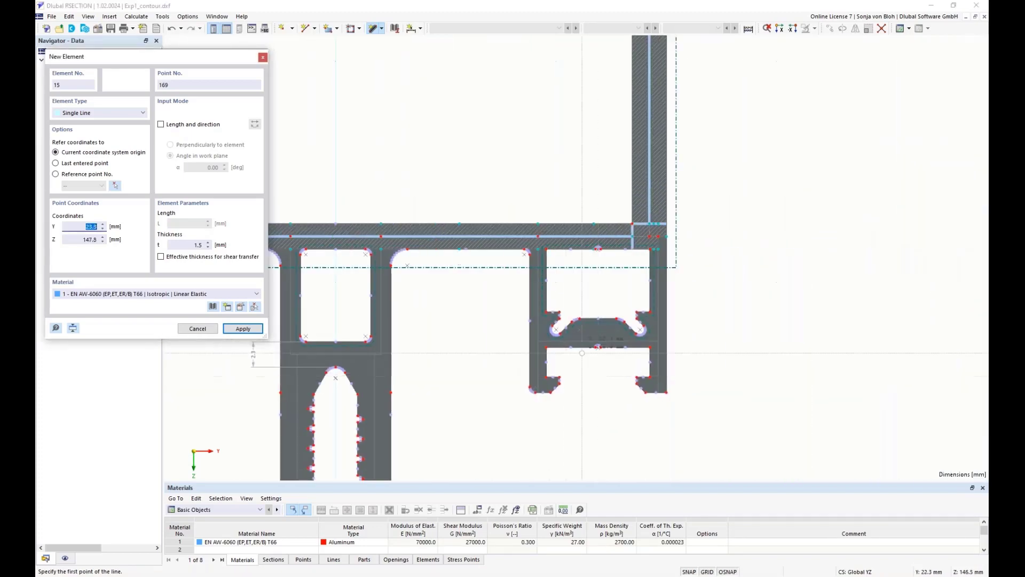
left_click(541, 234)
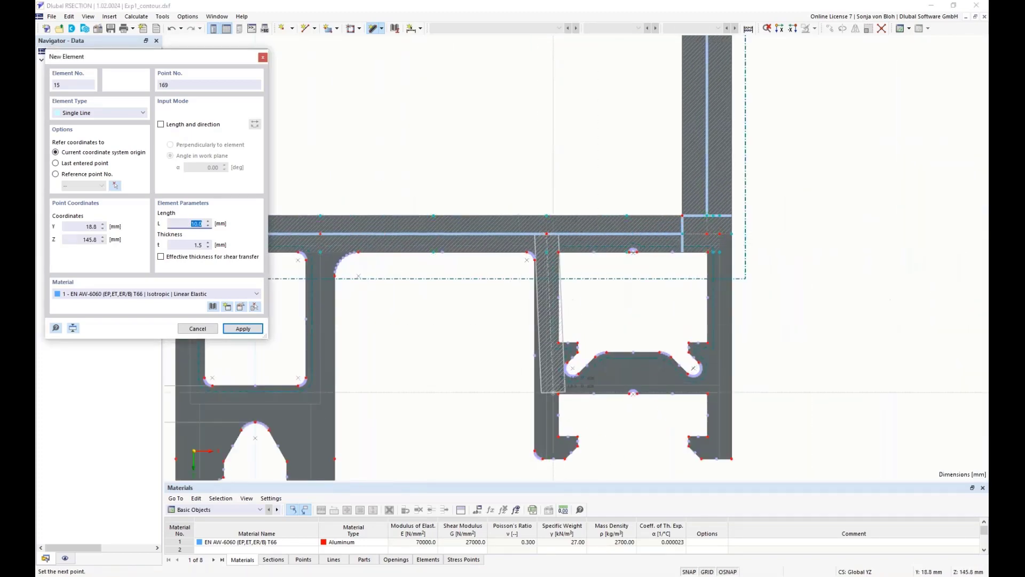
scroll(543, 387, "up", 2)
left_click(541, 378)
scroll(606, 198, "down", 2)
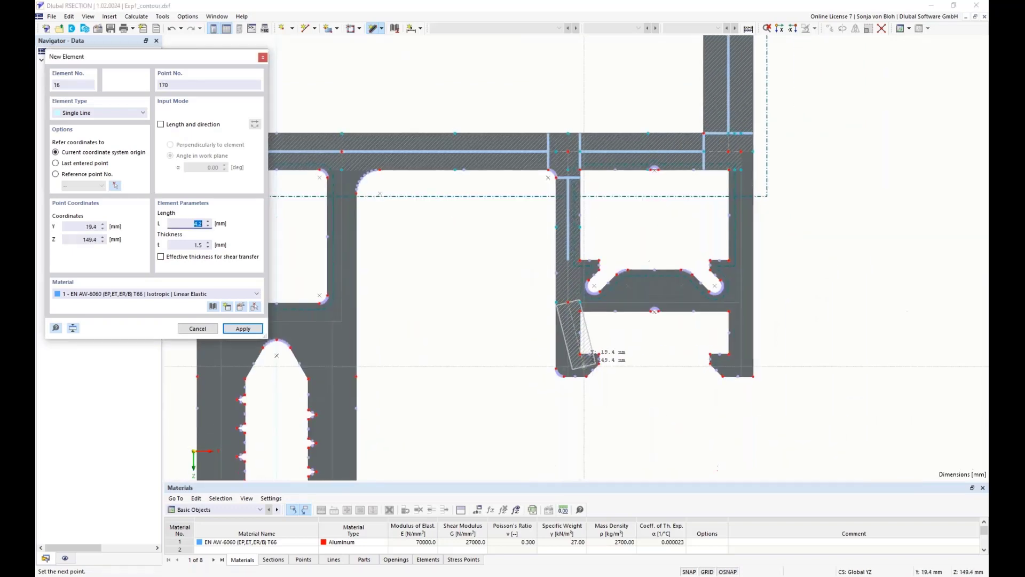
scroll(569, 373, "up", 2)
left_click(572, 373)
right_click(652, 403)
Create 1.5 mm thick elements down the right chamber's outer wall centerline, from the horizontal web through the crossbar junction to the wall's lower end.
scroll(617, 393, "down", 5)
scroll(764, 243, "up", 2)
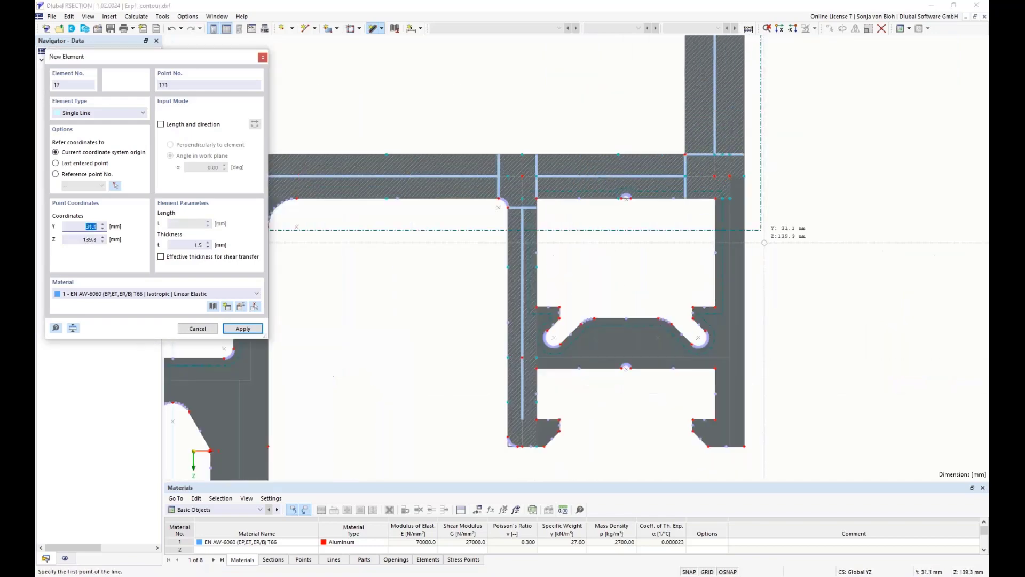
left_click(730, 176)
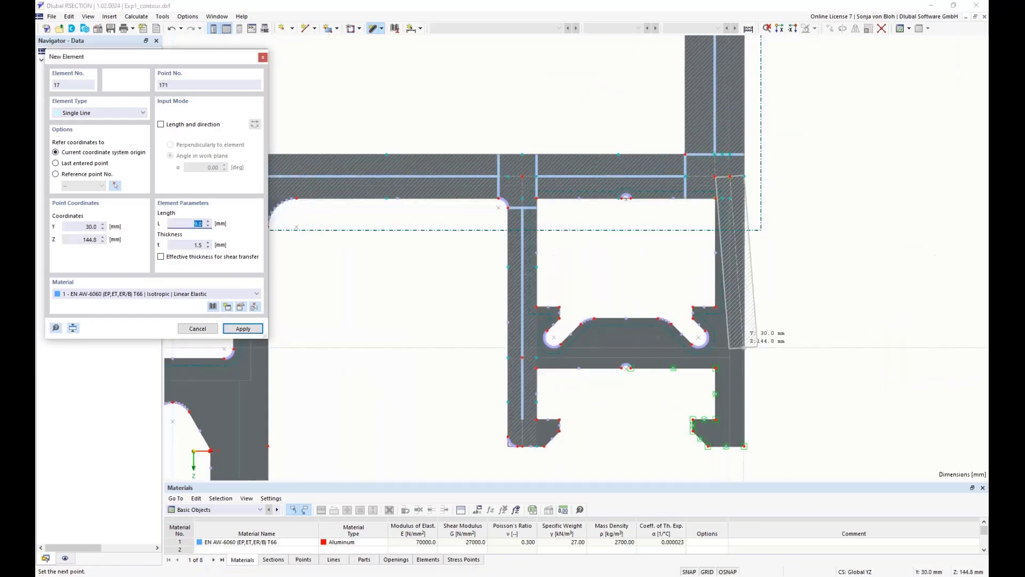
left_click(730, 356)
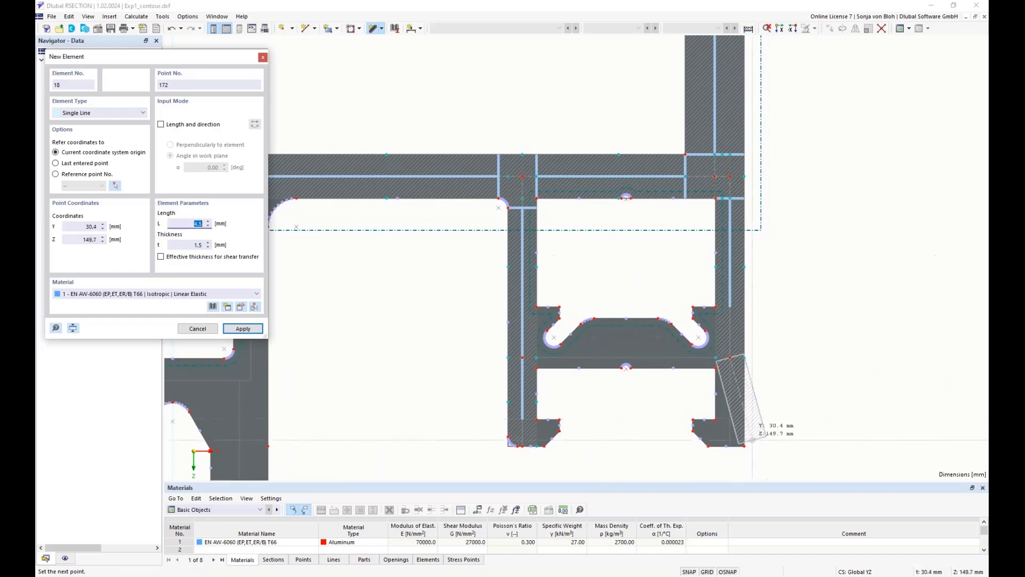
scroll(752, 439, "up", 3)
left_click(714, 449)
Create a 1.8 mm thick element down the central chamber's left wall at Y -4.1 mm, from Z 135.8 mm to 146.5 mm.
scroll(822, 394, "down", 3)
scroll(821, 394, "down", 2)
middle_click_drag(679, 447, 653, 301)
scroll(479, 213, "up", 2)
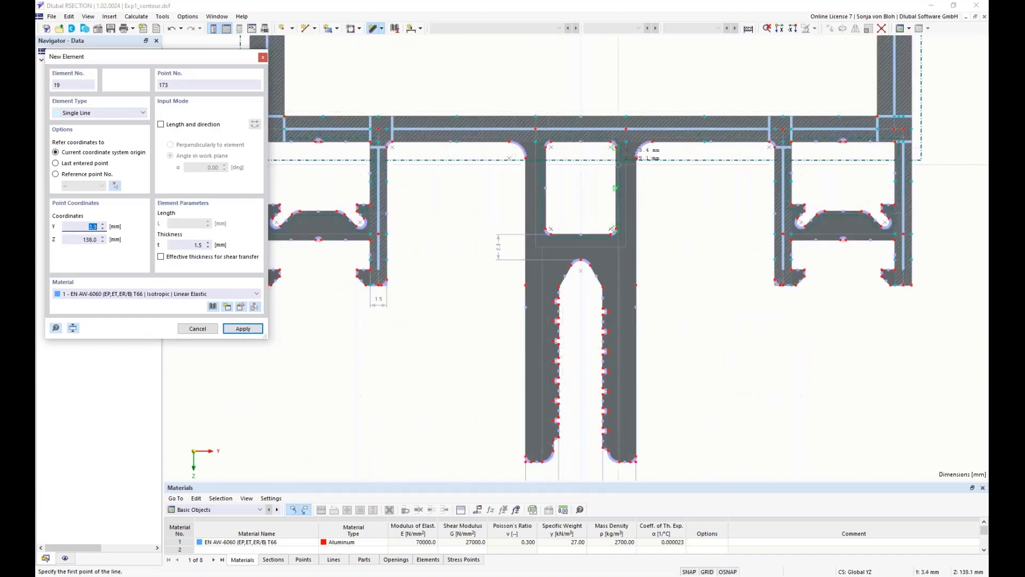
left_click(193, 245)
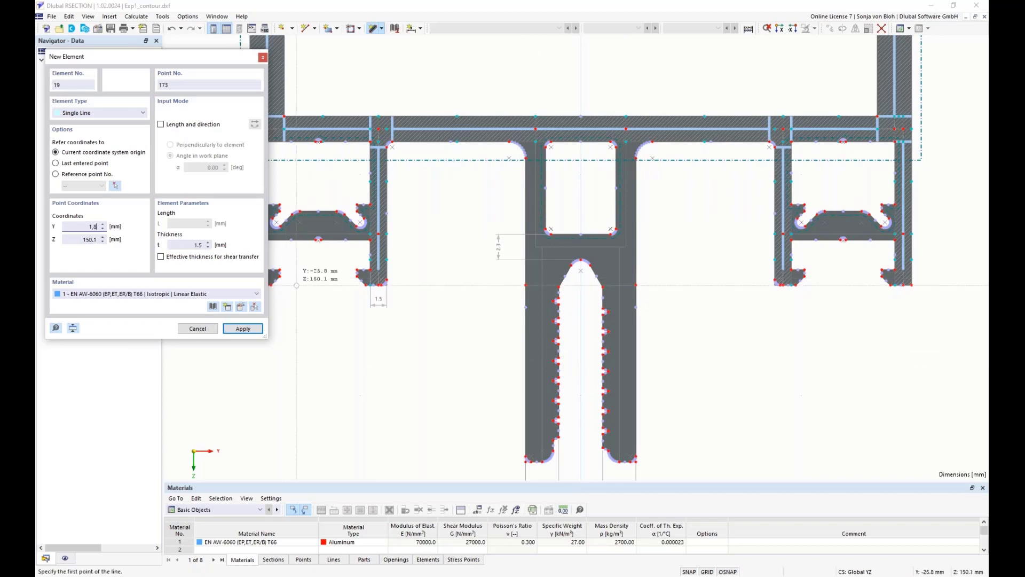
left_click(198, 244)
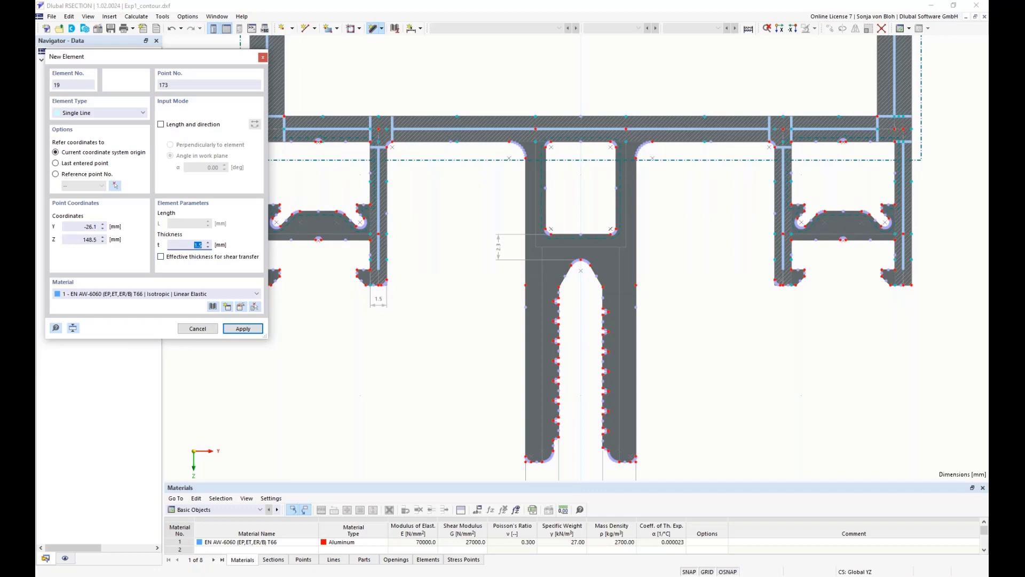
type("1")
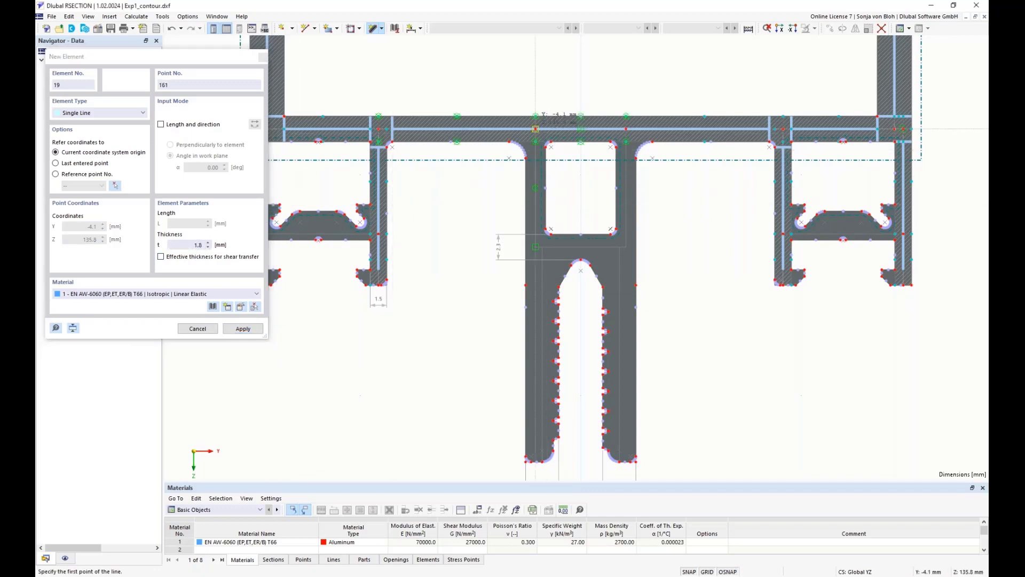
left_click(536, 129)
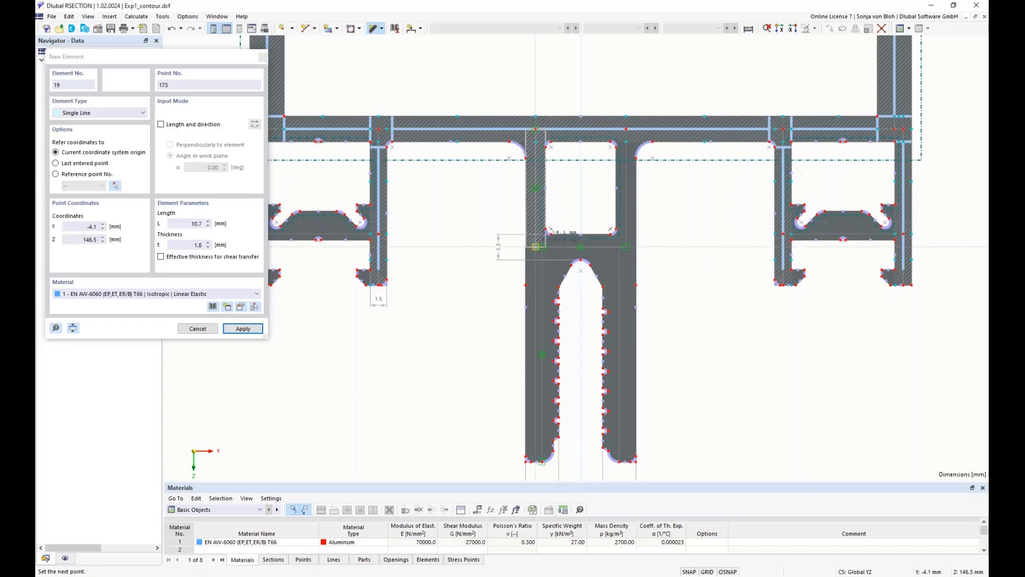
left_click(536, 246)
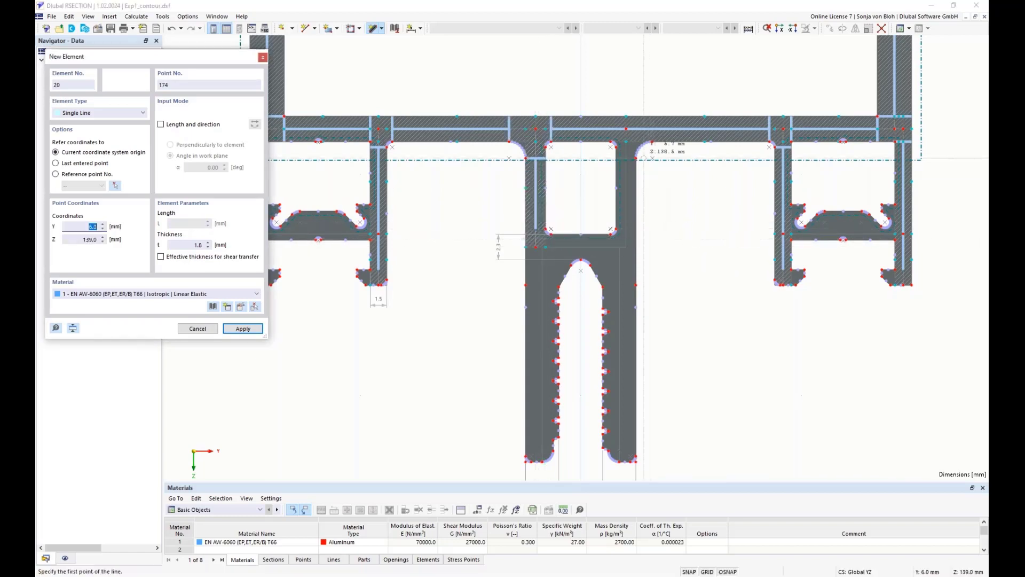
Create a matching 1.8 mm thick element down the central chamber's right wall at Y 4.1 mm, ending at Z 146.5 mm.
left_click(626, 129)
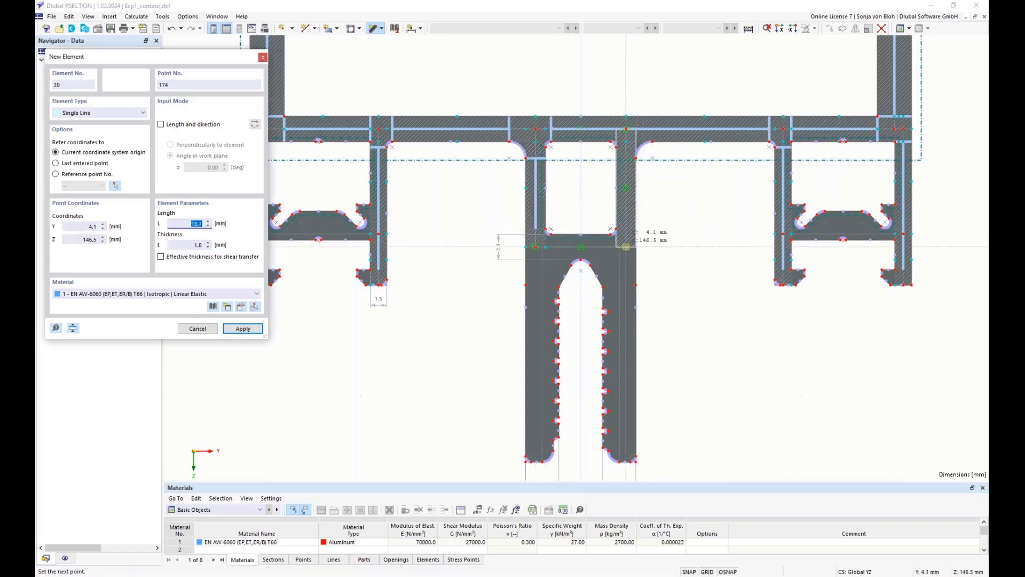
left_click(626, 246)
right_click(662, 309)
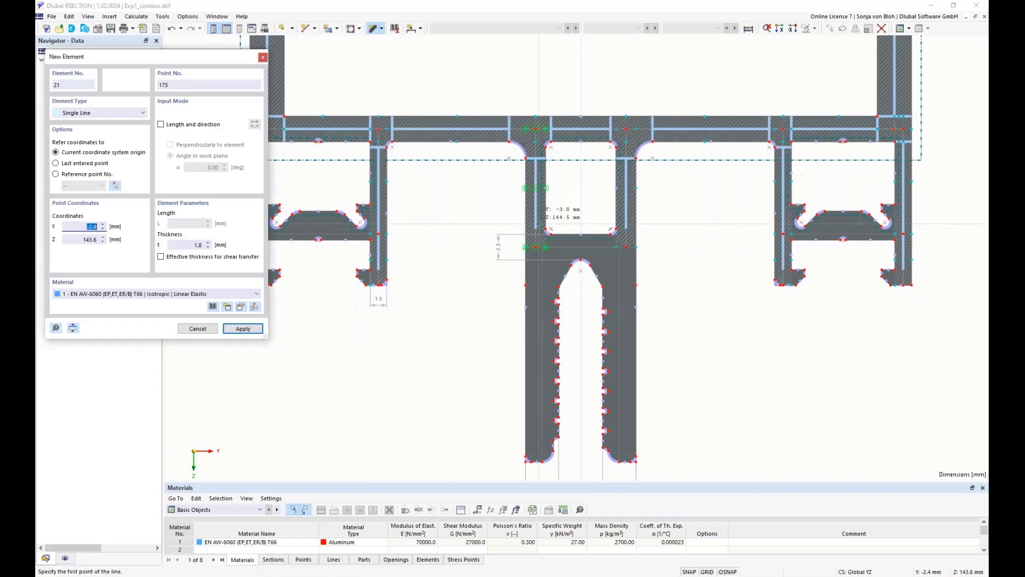
Create a 3.0 mm thick element down the left serrated leg's centerline at Y -3.5 mm, from Z 146.5 mm to its lower end at 166.0 mm.
left_click_drag(183, 245, 237, 255)
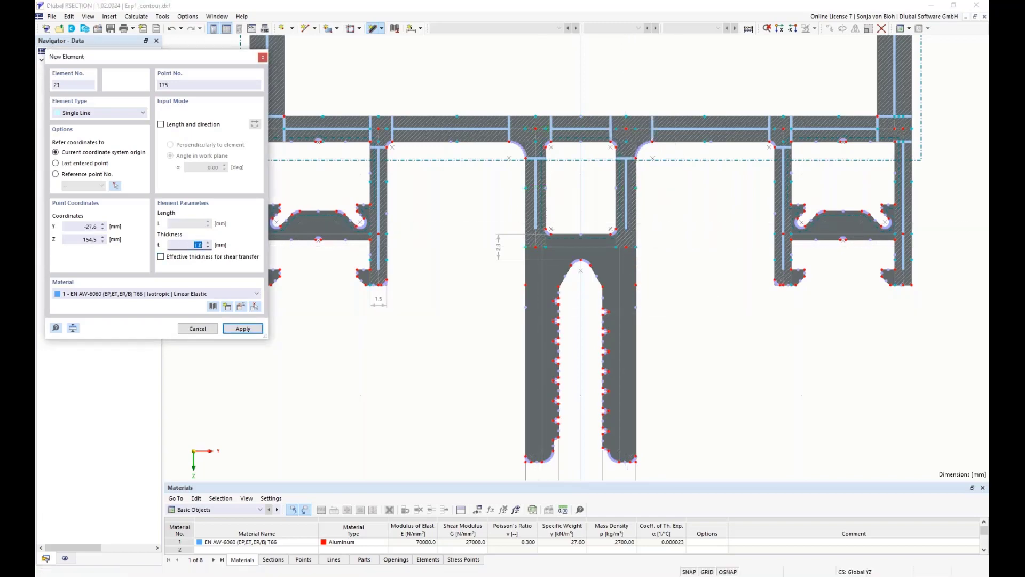
type("3")
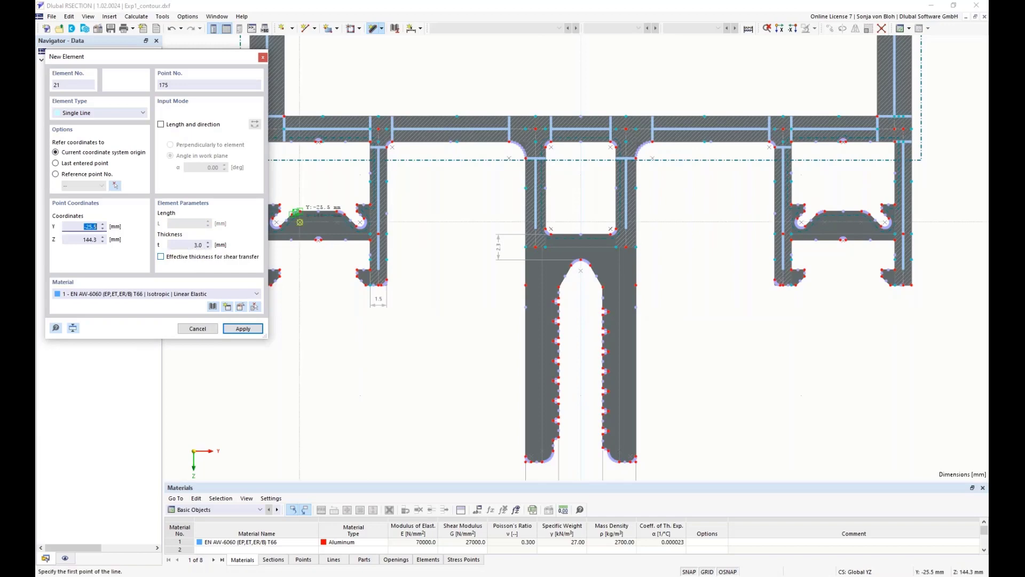
scroll(540, 267, "up", 3)
left_click(537, 225)
scroll(539, 347, "down", 2)
scroll(539, 459, "up", 3)
scroll(540, 468, "up", 1)
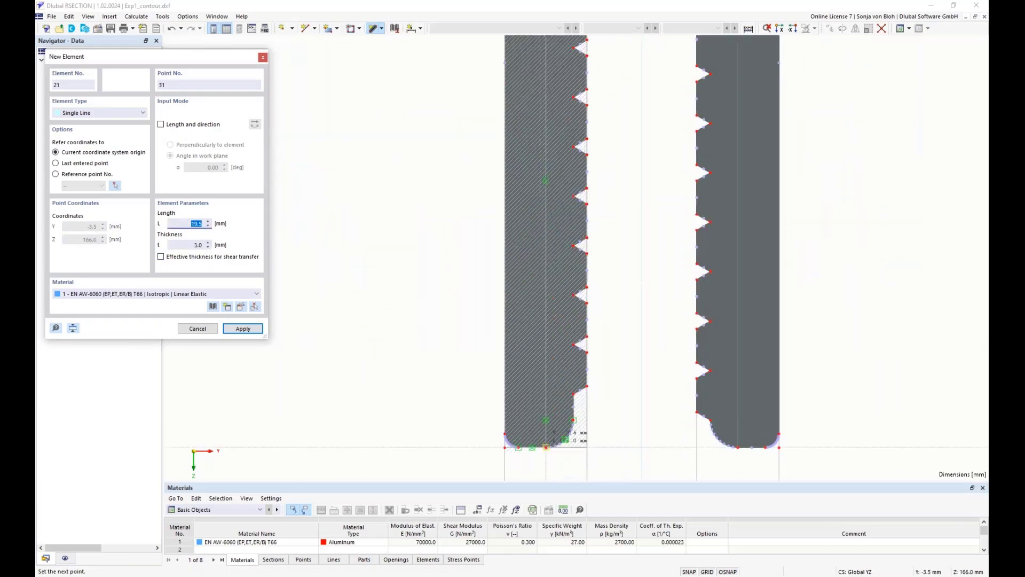
left_click(544, 450)
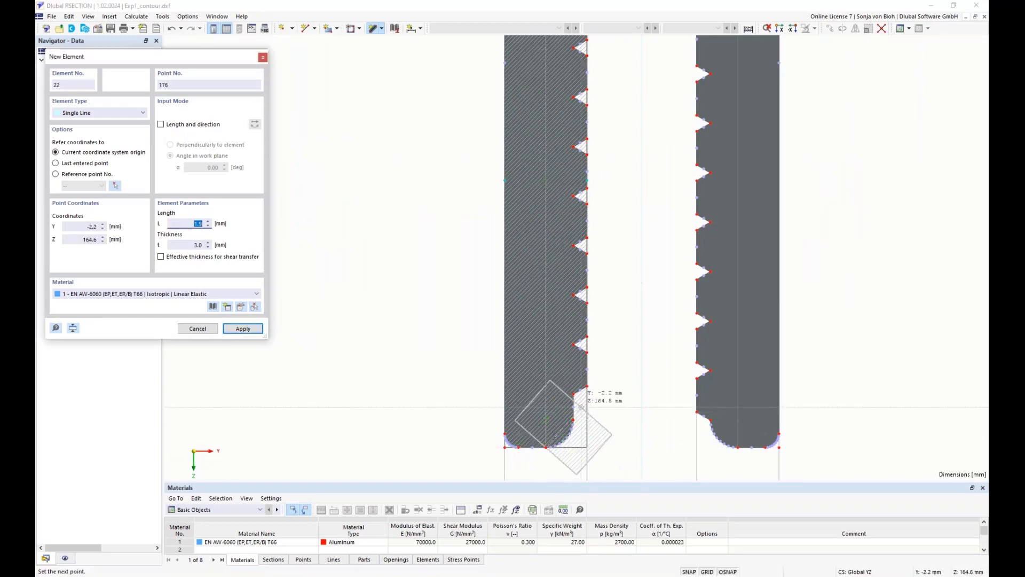
Create a 3.0 mm thick element down the right serrated leg's centerline, from the central chamber's lower web to the leg's lower end.
scroll(593, 385, "down", 2)
scroll(673, 270, "up", 1)
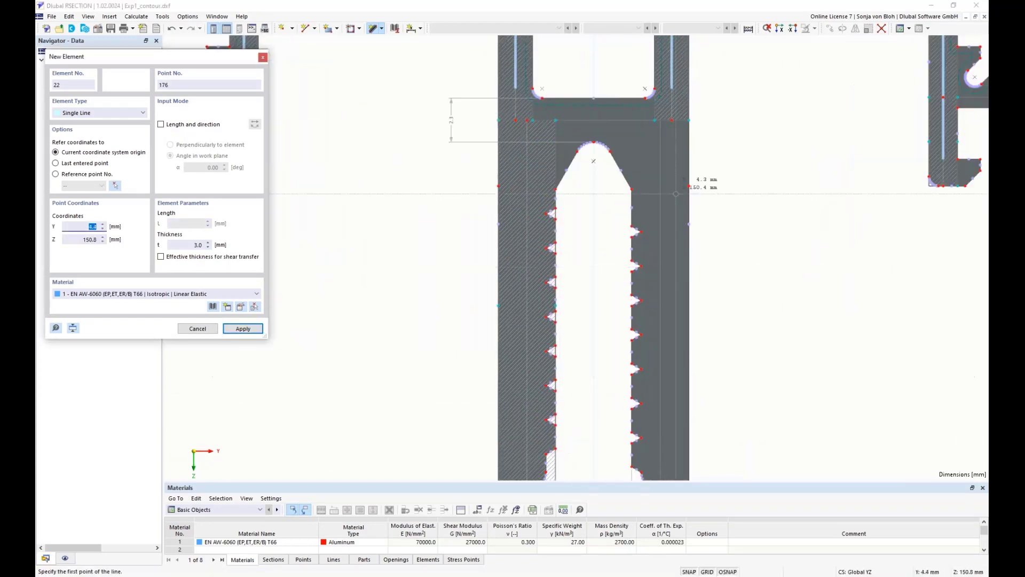
left_click(660, 121)
scroll(659, 121, "down", 2)
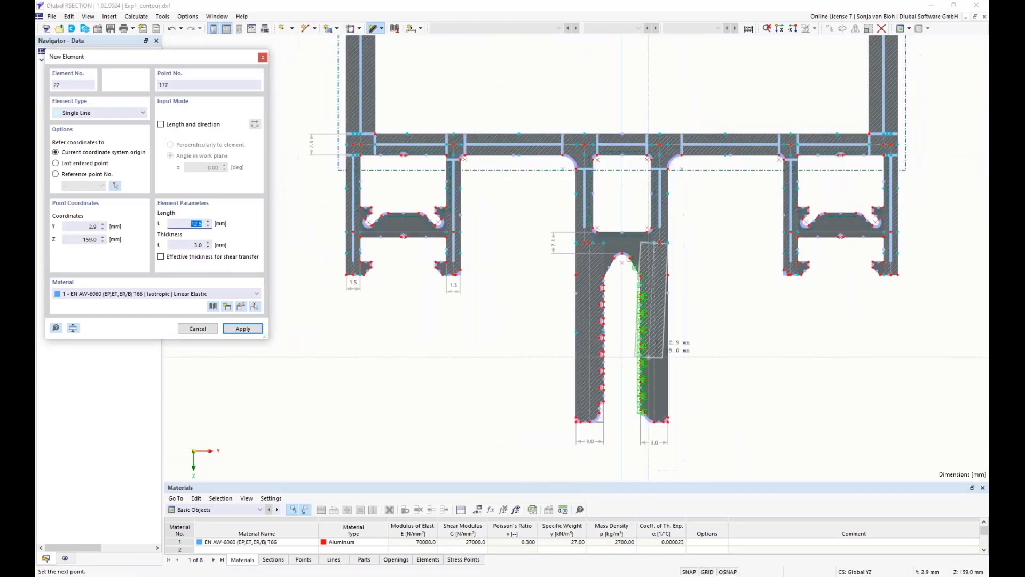
scroll(641, 414, "up", 3)
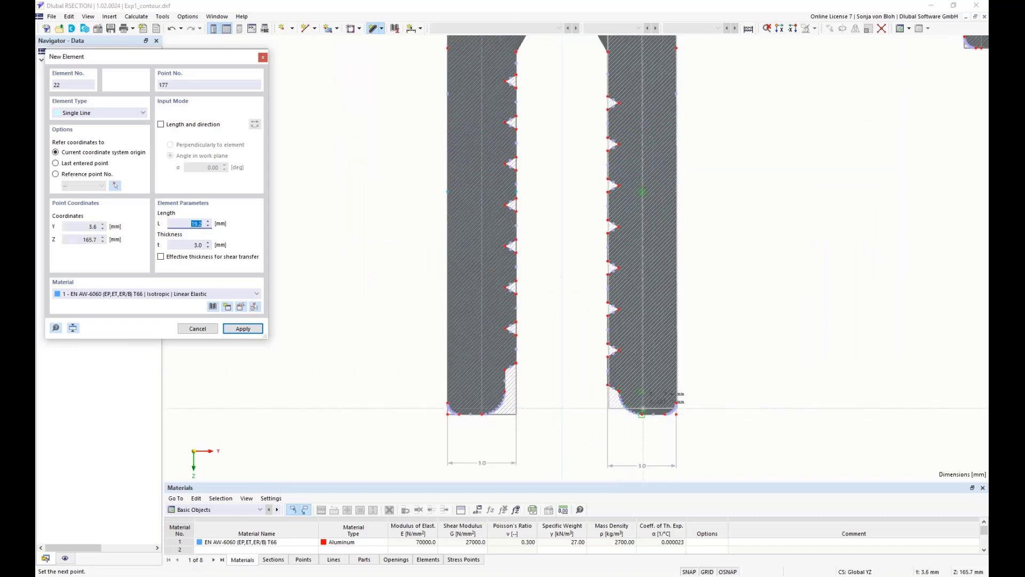
scroll(641, 414, "up", 2)
left_click(662, 415)
Create a 2.3 mm thick chain along the central chamber's lower web, from the left wall centerline through both leg centerlines to the right wall centerline.
scroll(622, 335, "down", 5)
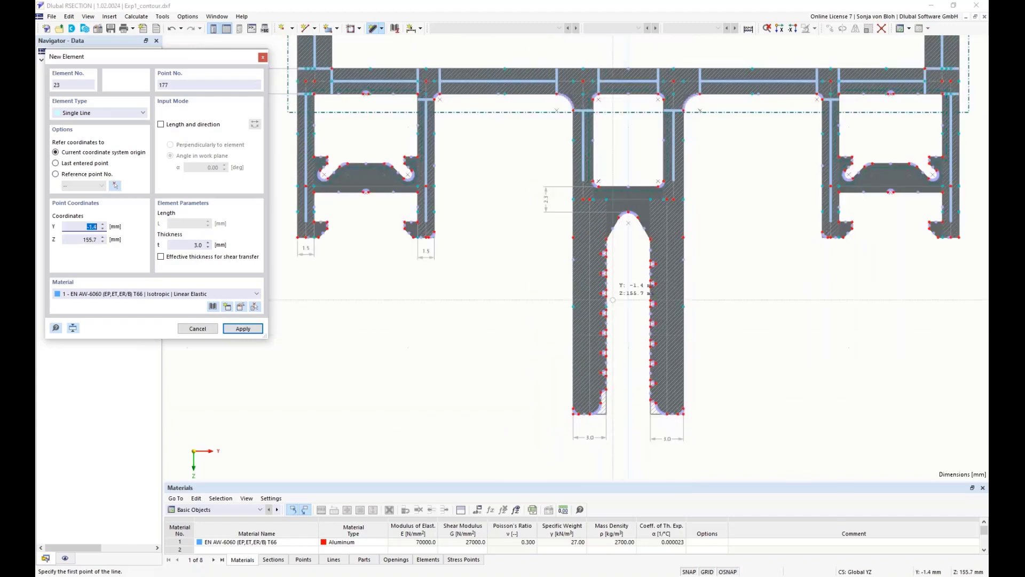
scroll(662, 160, "up", 4)
left_click(194, 246)
double_click(193, 246)
type("2,3")
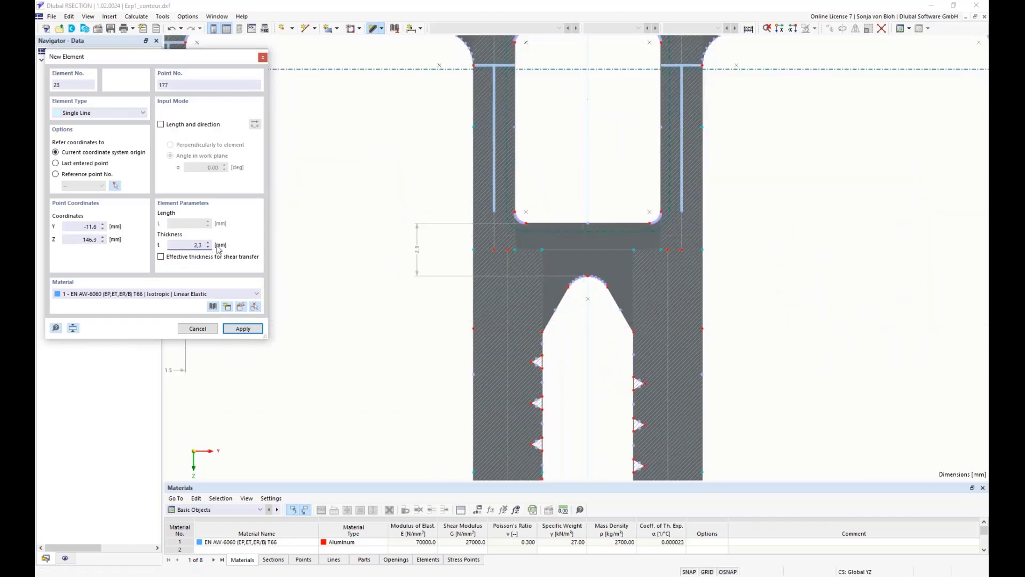
scroll(446, 229, "up", 3)
left_click(543, 272)
left_click(572, 272)
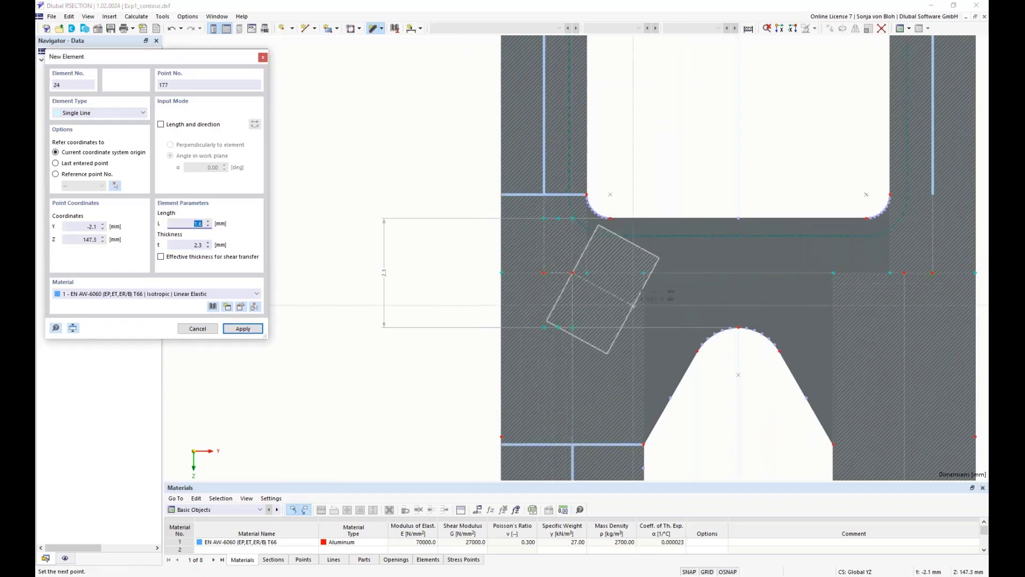
left_click(904, 272)
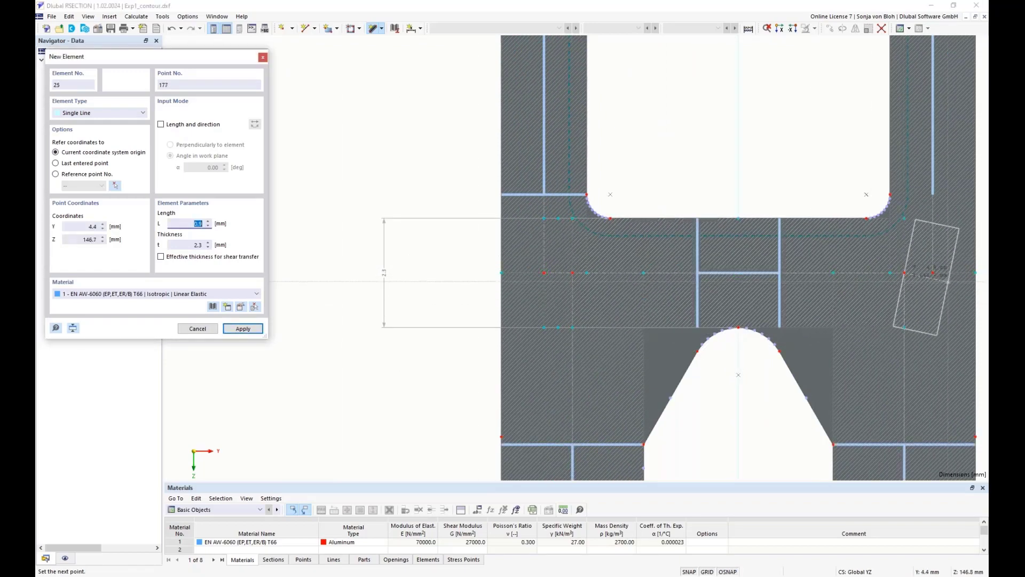
left_click(932, 273)
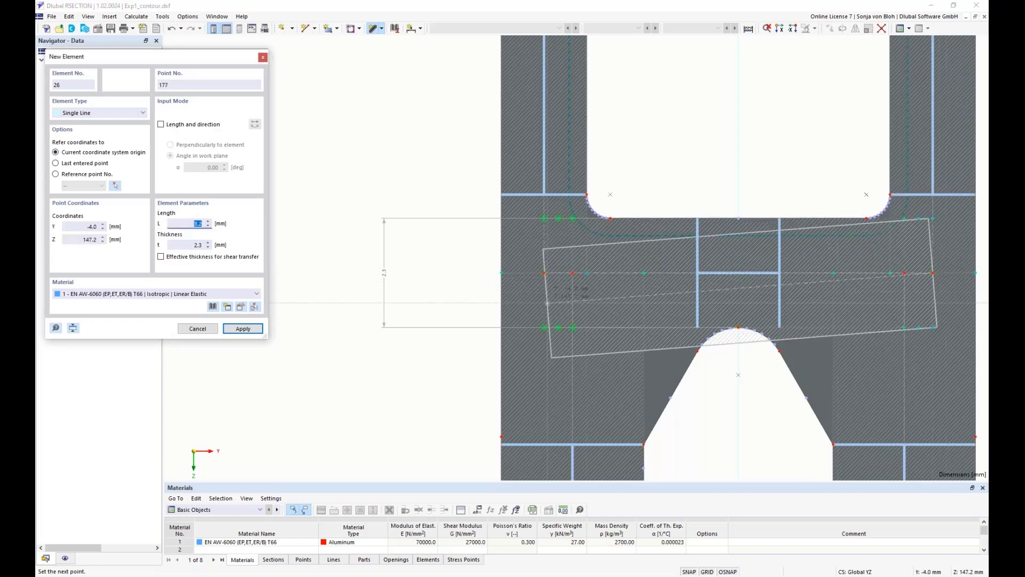
key("Escape")
Create 1.1 mm thick elements along the left chamber's crossbar, from the outer wall centerline through its inner face to Y -18.3 mm, Z 145.3 mm.
scroll(547, 303, "down", 6)
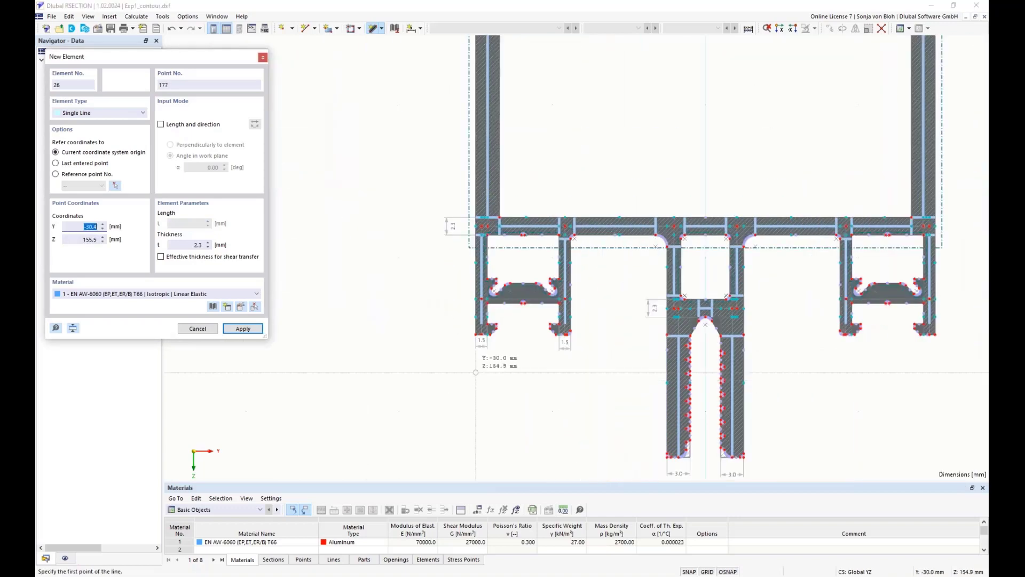
scroll(489, 358, "up", 2)
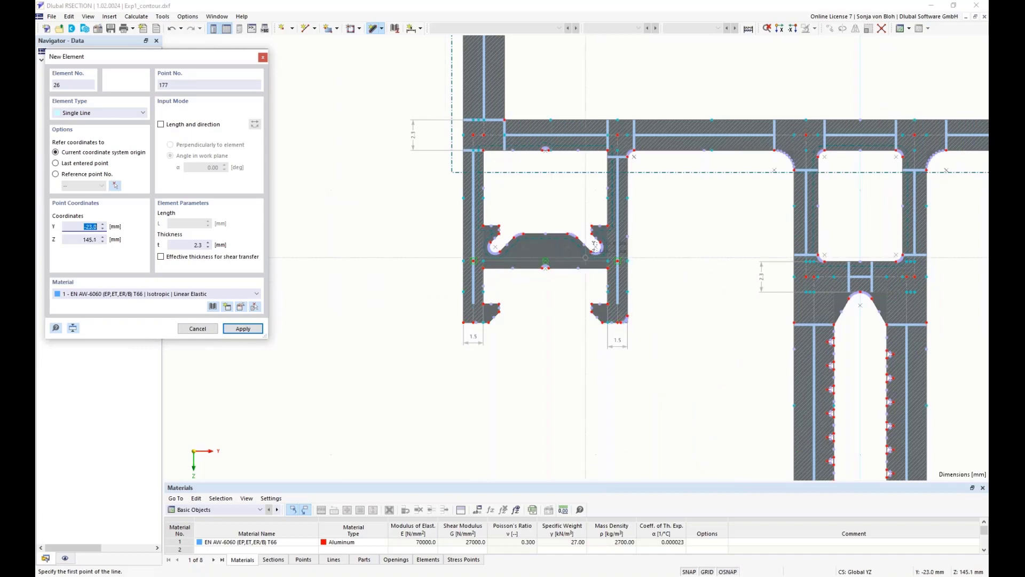
double_click(198, 244)
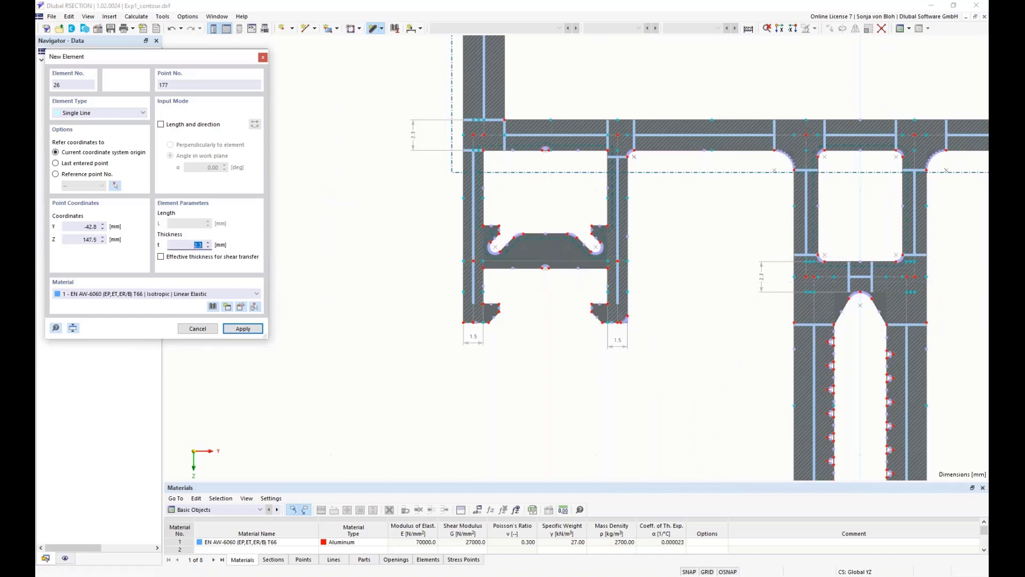
type("1")
type(",1")
scroll(478, 269, "up", 2)
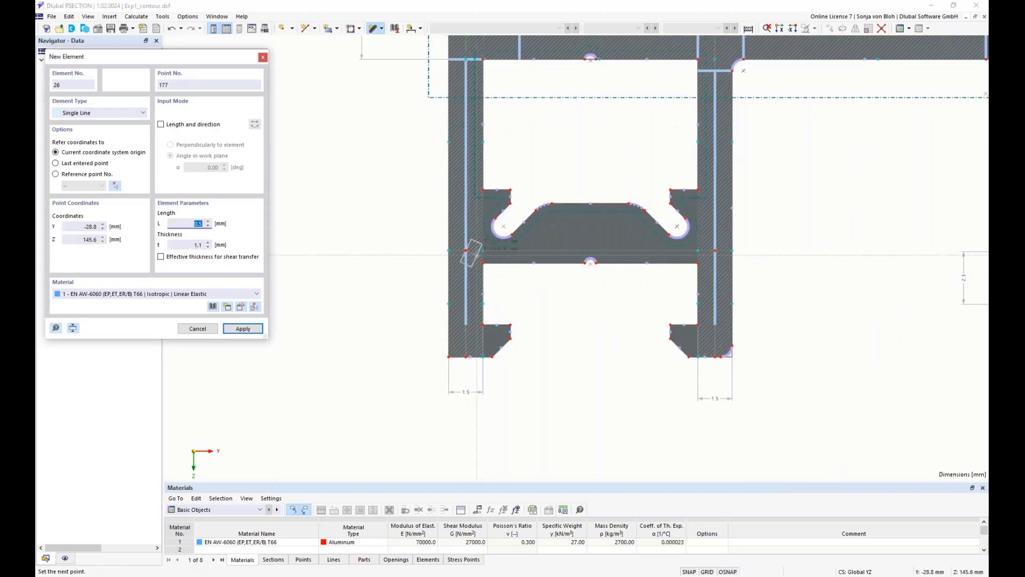
left_click(483, 250)
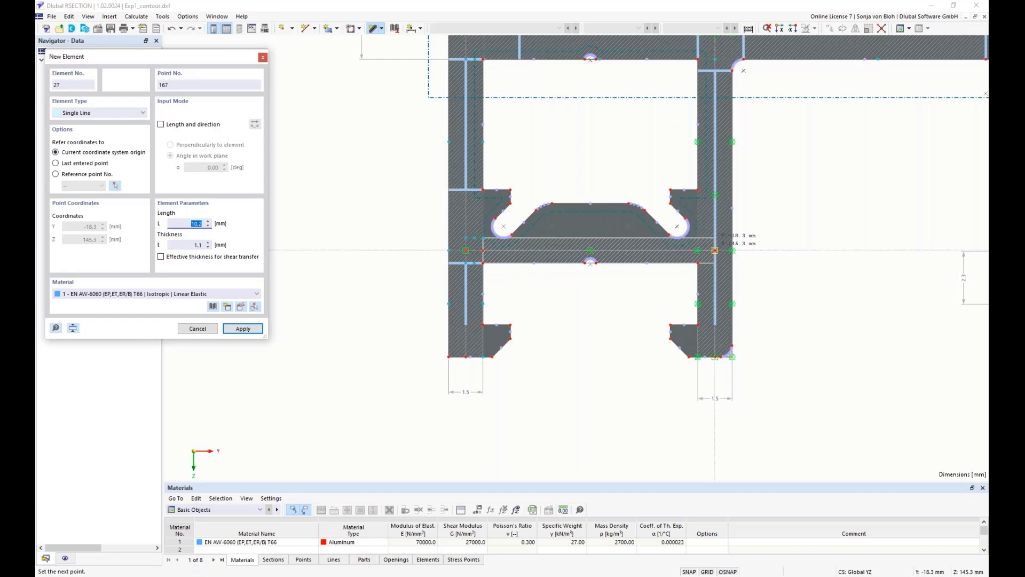
left_click(714, 249)
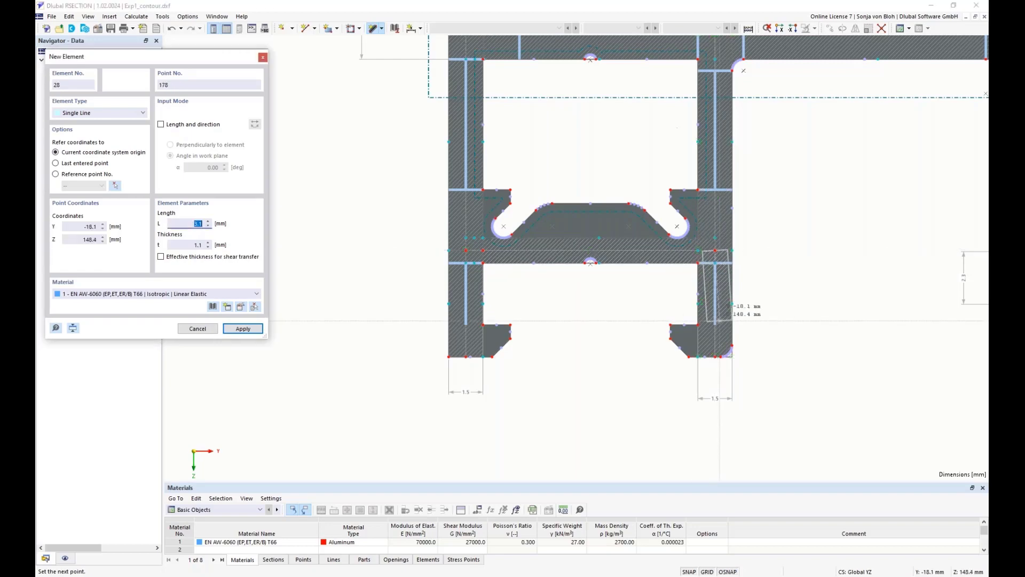
right_click(623, 367)
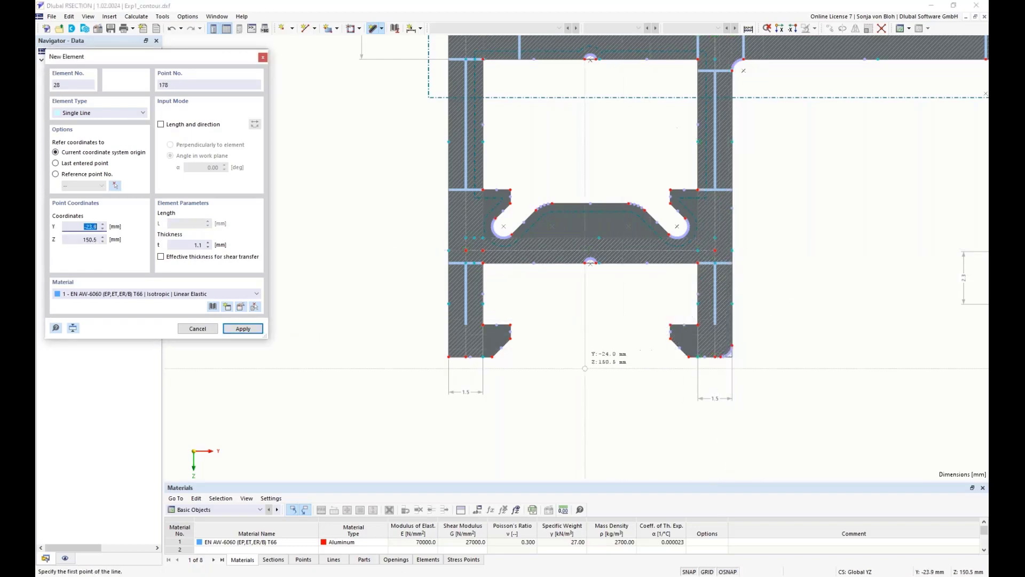
Create a 1.1 mm thick element along the right chamber's crossbar at Z 145.3 mm, from Y 18.3 mm to 29.2 mm.
scroll(525, 360, "down", 3)
middle_click_drag(702, 386, 421, 362)
scroll(427, 361, "down", 1)
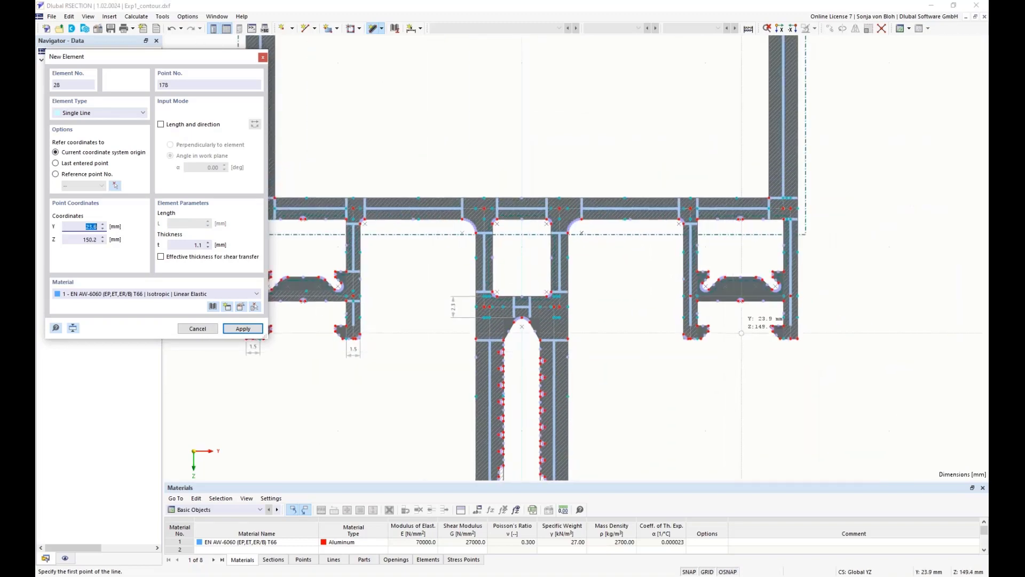
scroll(738, 322, "up", 4)
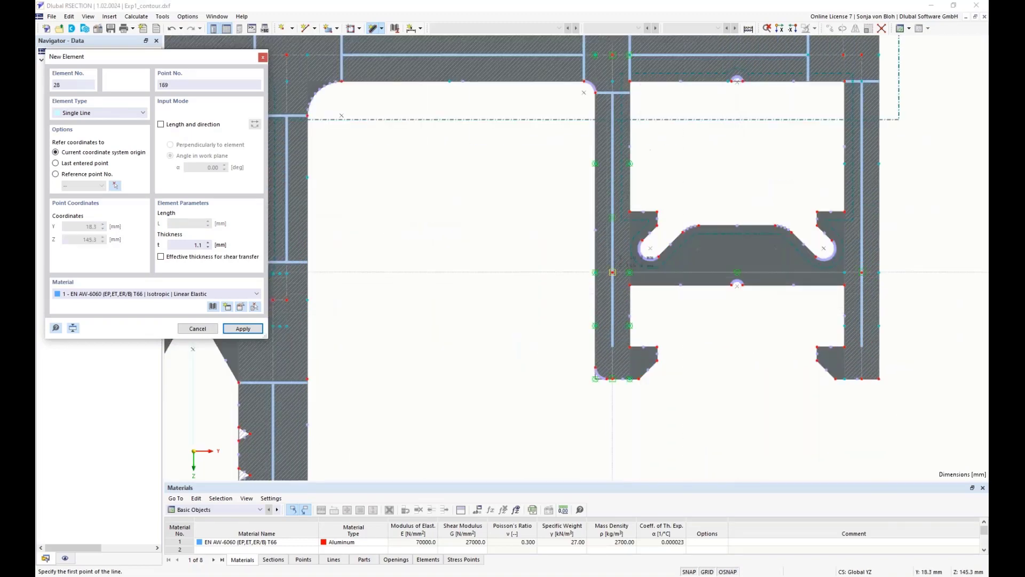
left_click(612, 271)
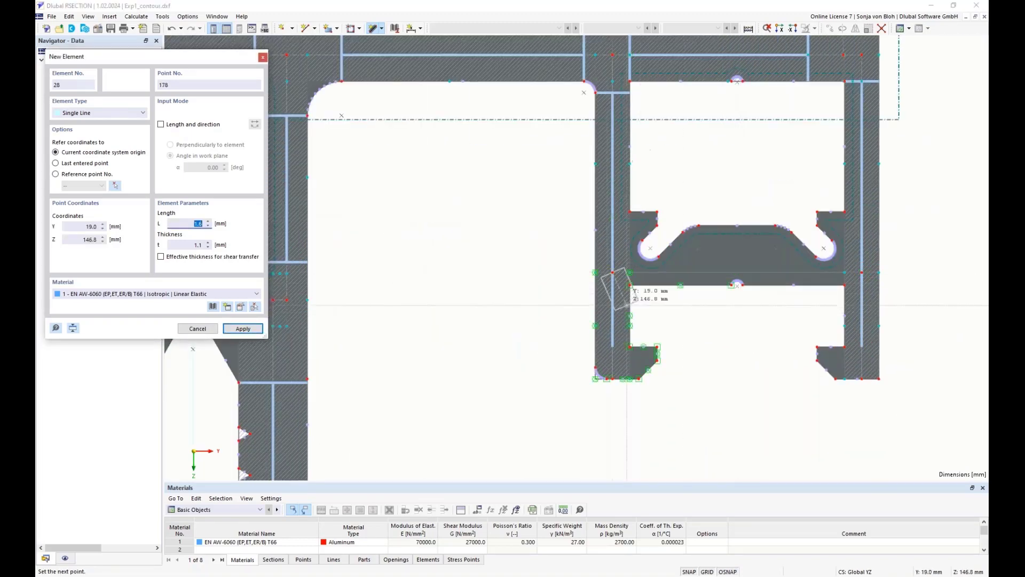
left_click(861, 273)
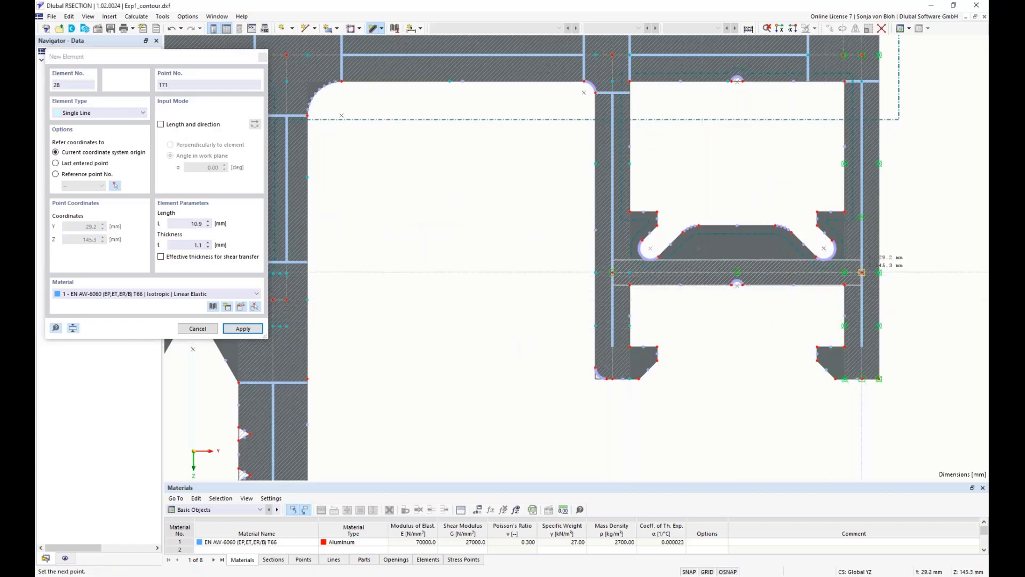
right_click(730, 374)
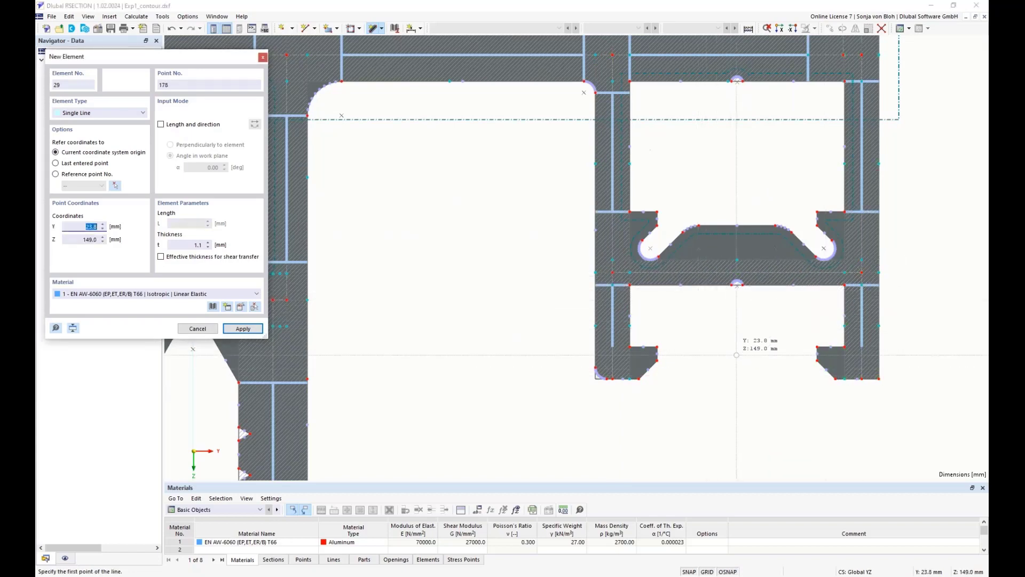
Leave element creation and examine the whole modelled section, particularly the top flange.
right_click(737, 356)
scroll(736, 356, "down", 1)
scroll(710, 397, "down", 5)
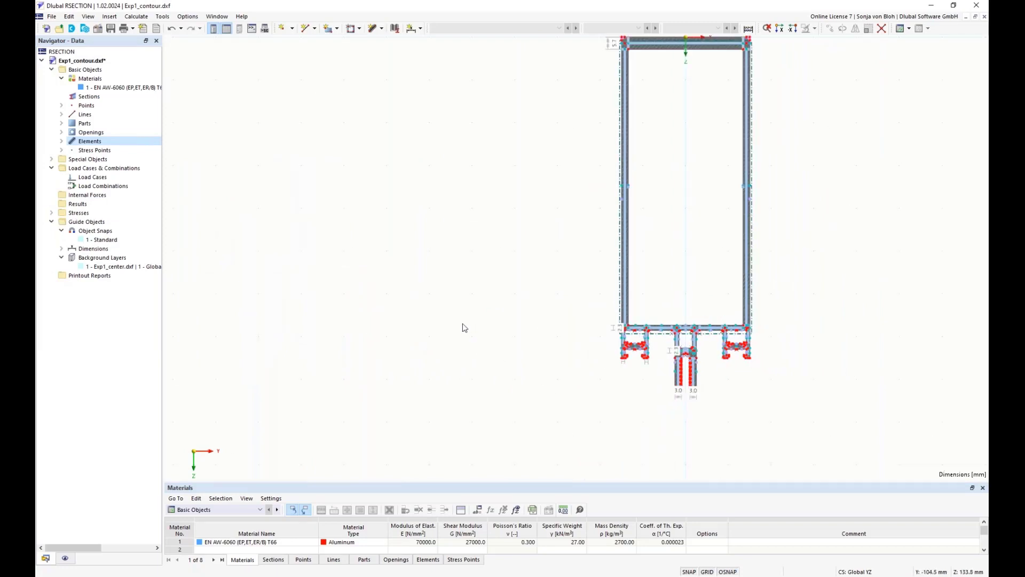
scroll(464, 327, "down", 2)
middle_click_drag(516, 269, 343, 286)
scroll(342, 287, "up", 1)
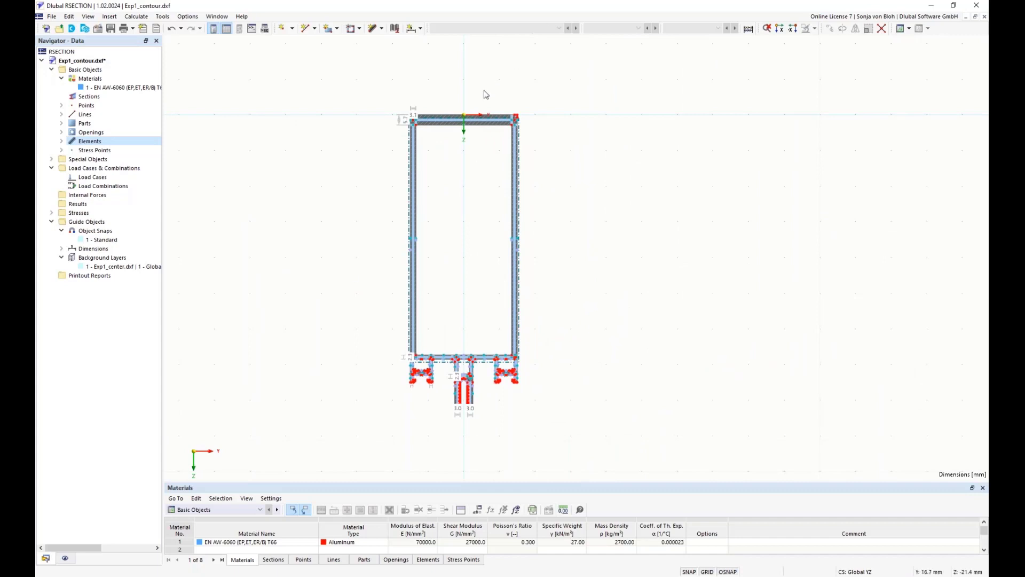
scroll(481, 96, "up", 3)
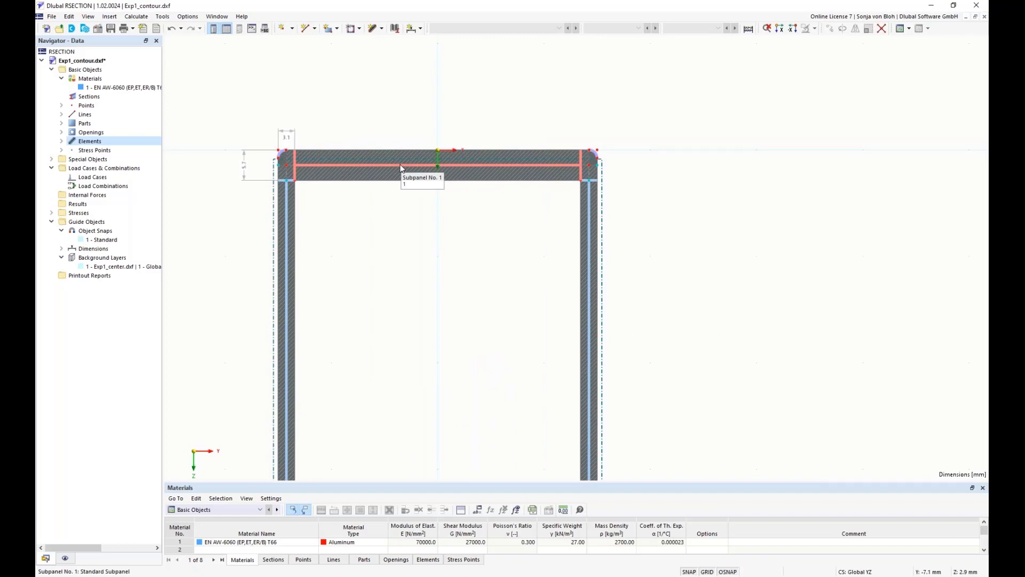
Check the analysis method and design standard in the model's base data without changing anything.
left_click(91, 70)
right_click(90, 70)
left_click(114, 79)
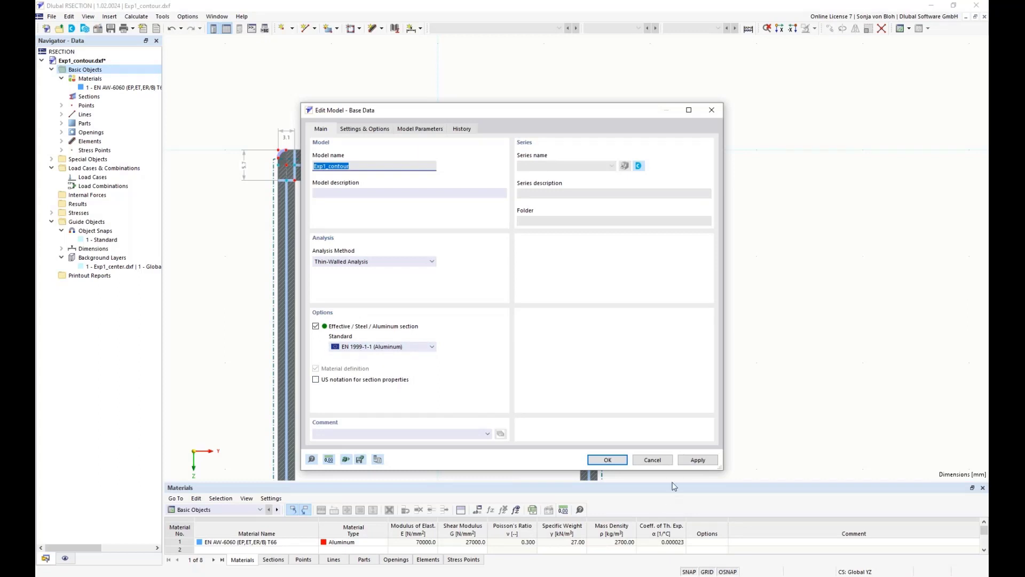
left_click(652, 460)
Add a global parameter H1 with unit group Lengths, defined as a value of 133 mm.
scroll(447, 325, "down", 5)
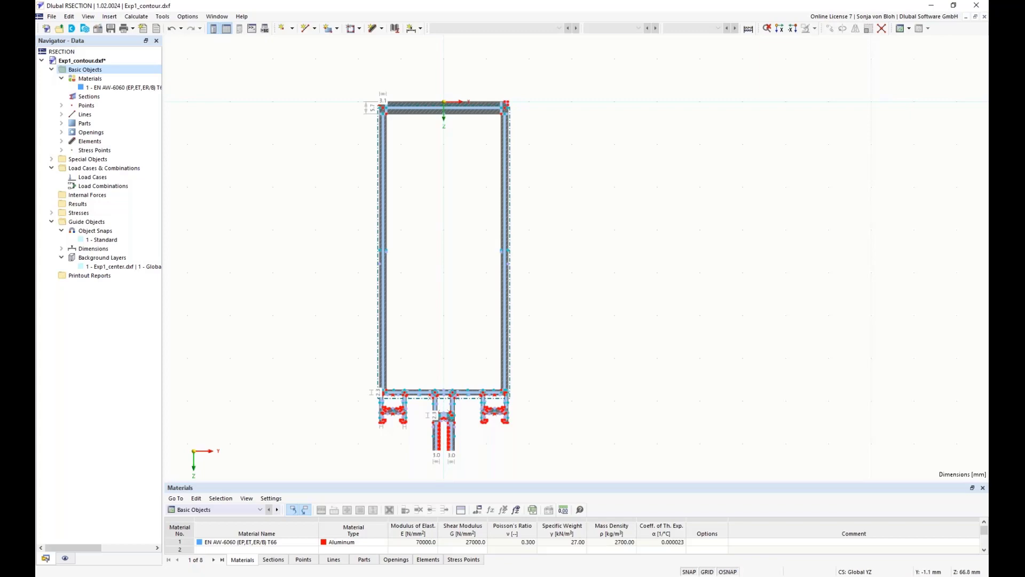
left_click(479, 510)
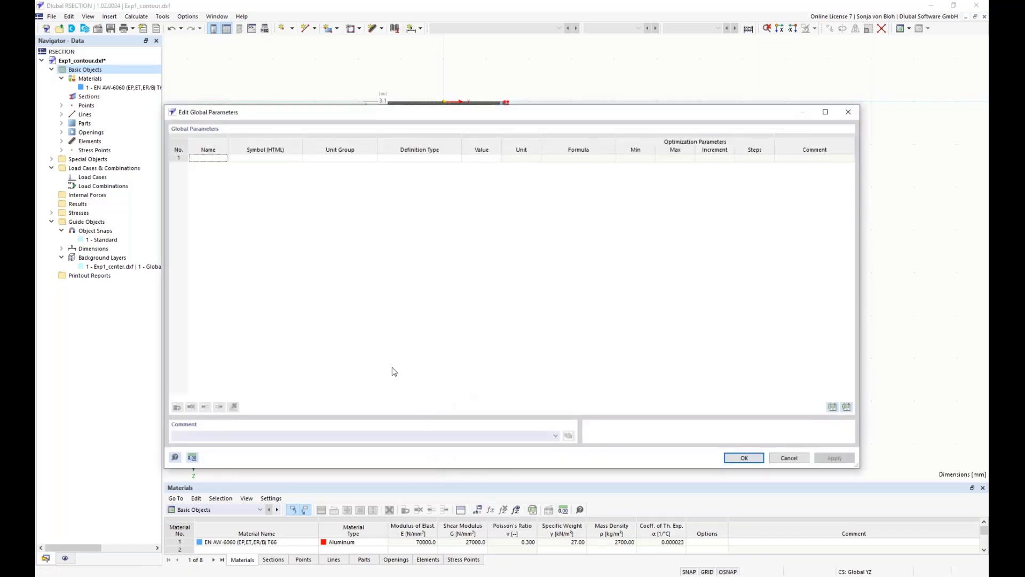
left_click(200, 157)
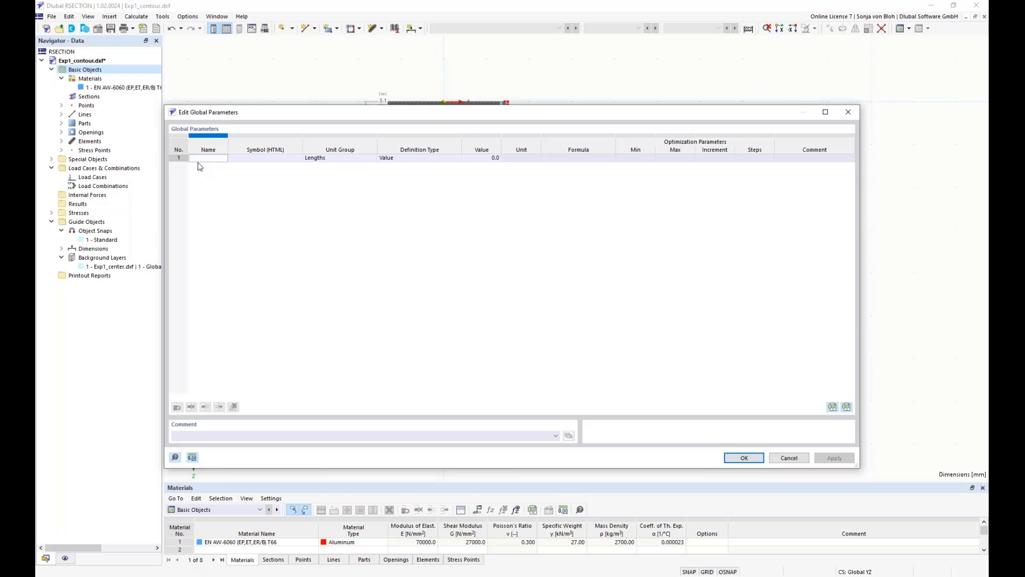
type("H1")
left_click(333, 159)
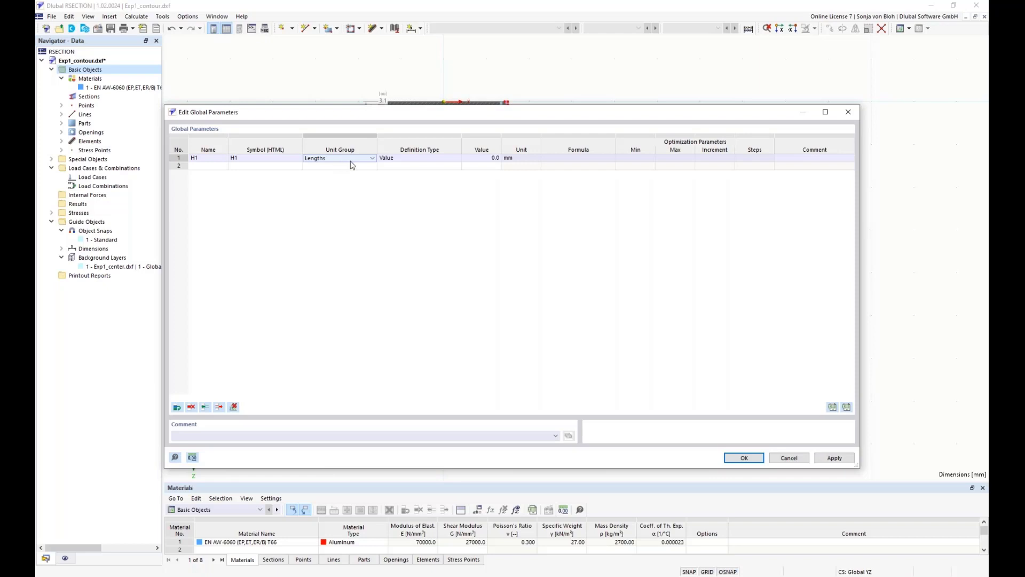
left_click(373, 159)
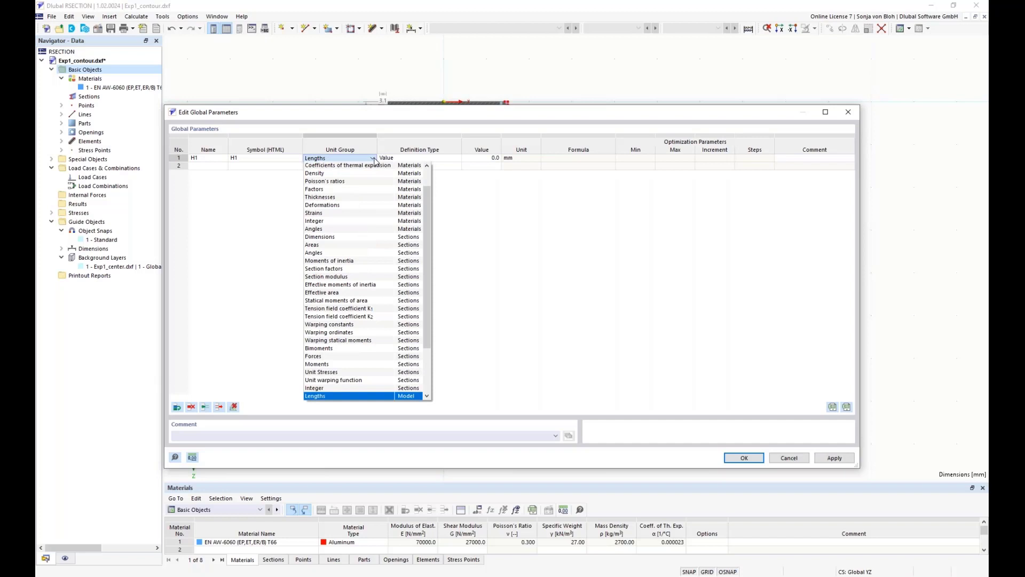
left_click(374, 158)
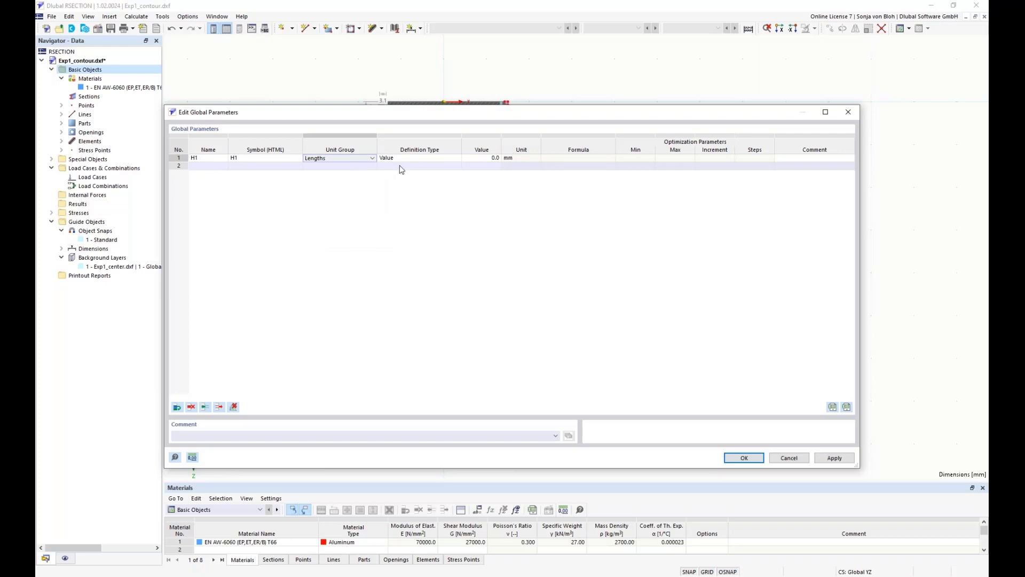
left_click(414, 158)
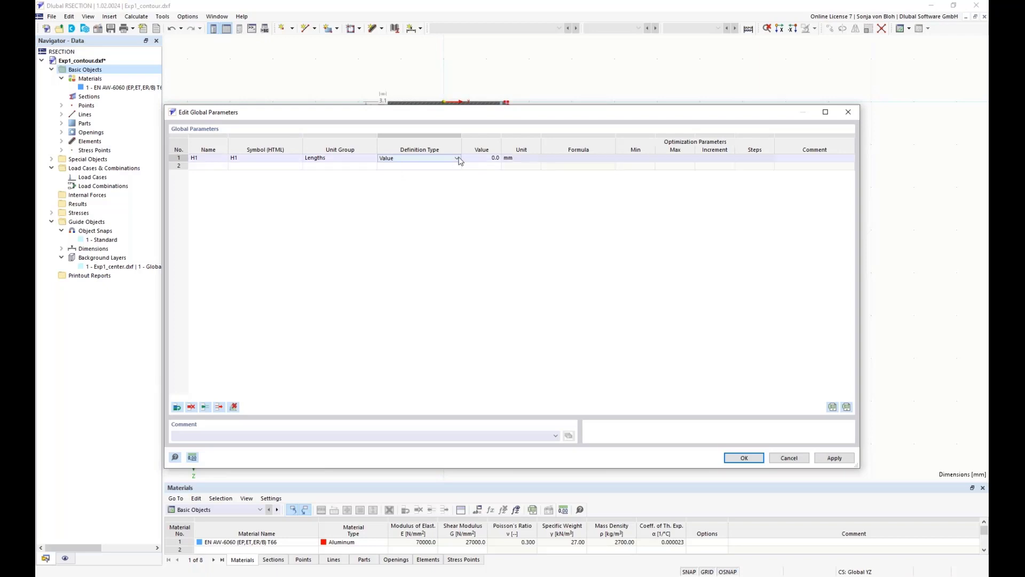
left_click(457, 159)
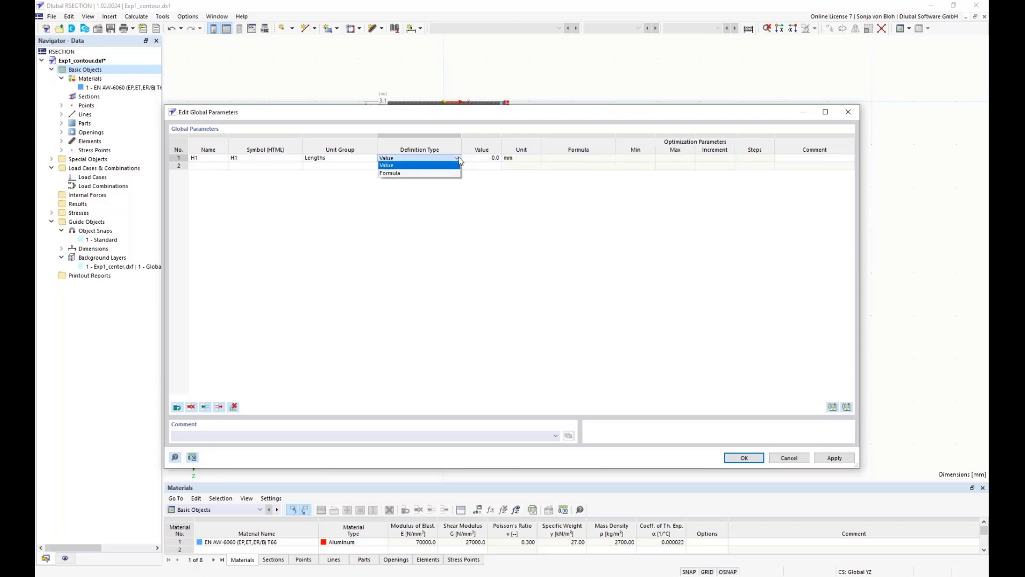
left_click(434, 166)
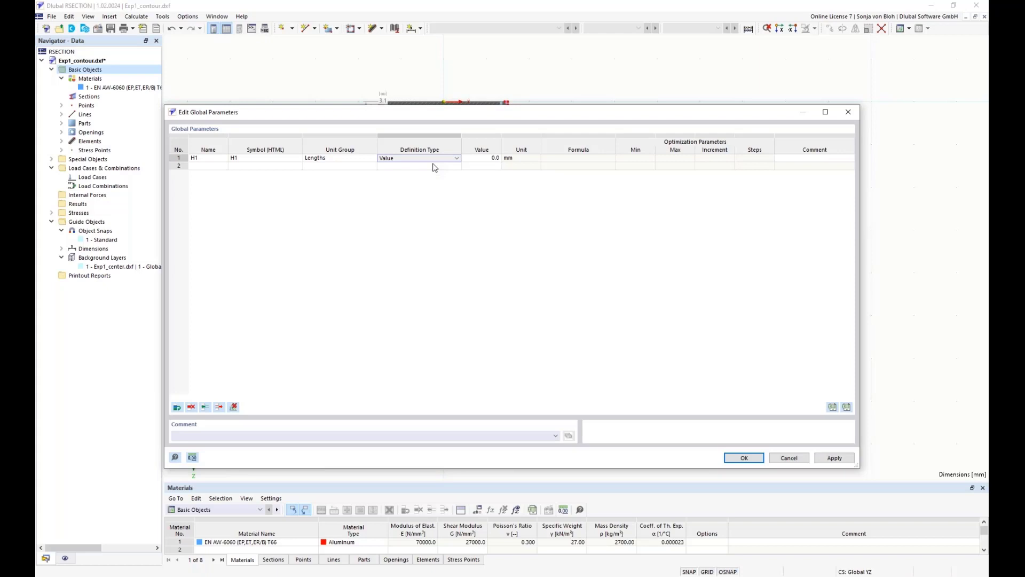
double_click(474, 159)
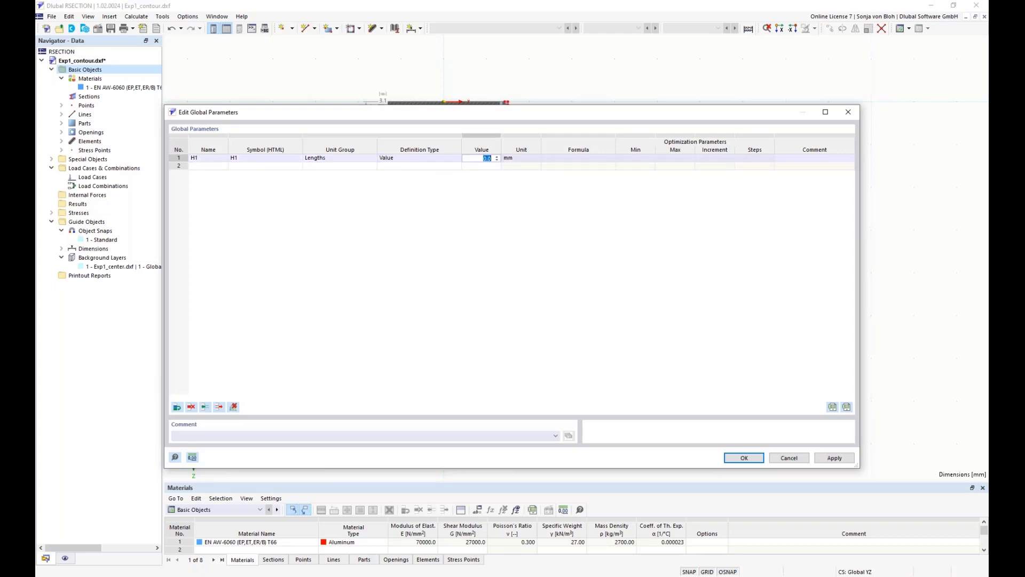
type("133")
Add a second global length parameter tf1 with a value of 5.7 mm.
left_click(205, 166)
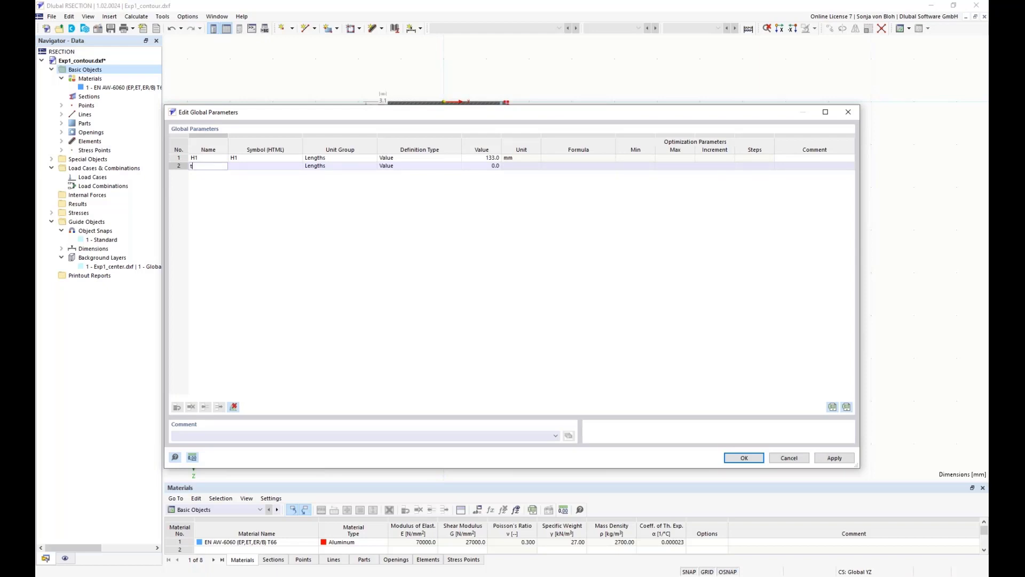
type("1")
key("Return")
left_click(487, 166)
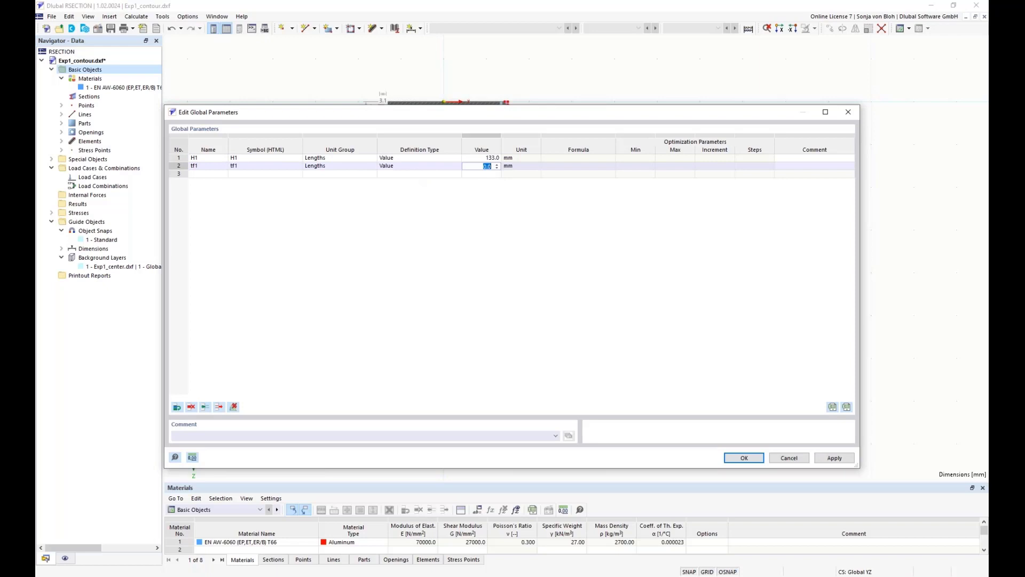
type("5.7")
left_click(533, 167)
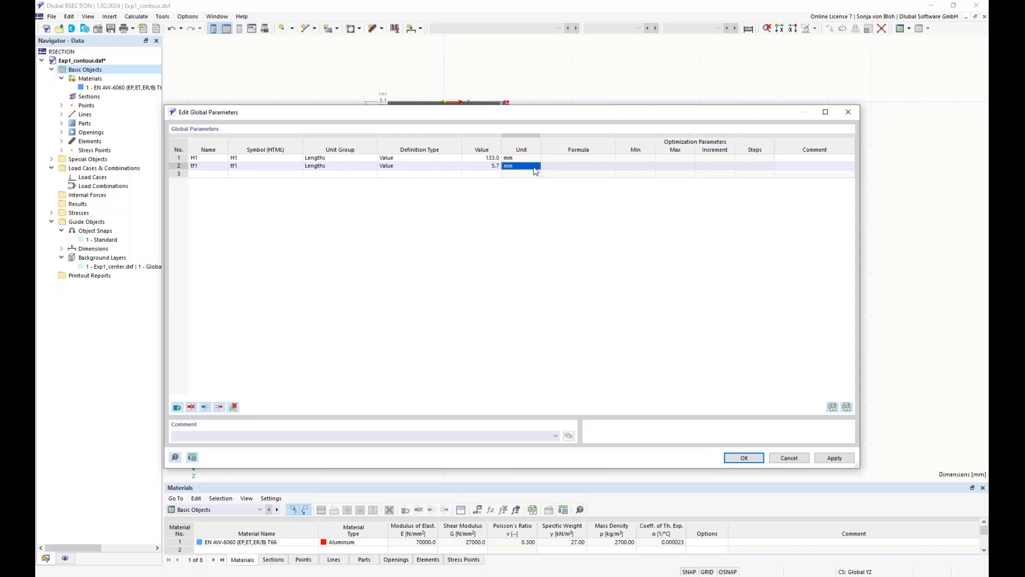
Add a third global length parameter r1 with a value of 1.5 mm and accept the global parameters.
double_click(201, 174)
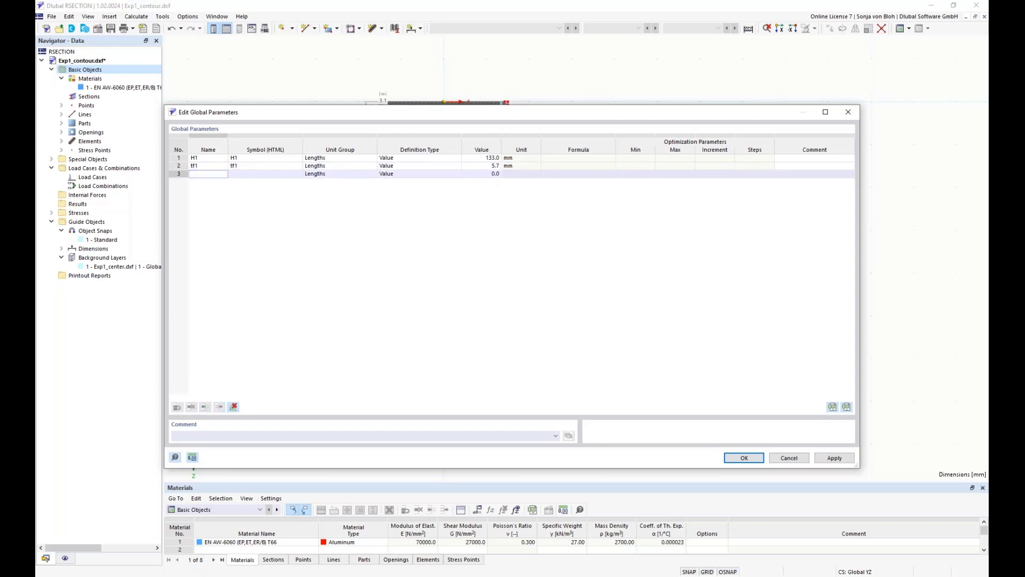
type("r1")
double_click(477, 175)
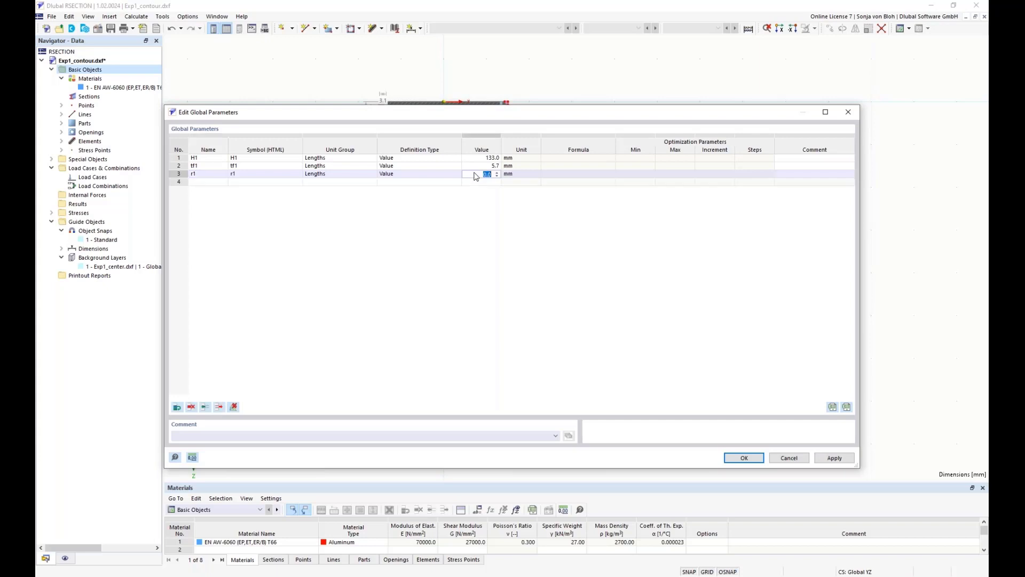
type("1.5")
left_click(515, 177)
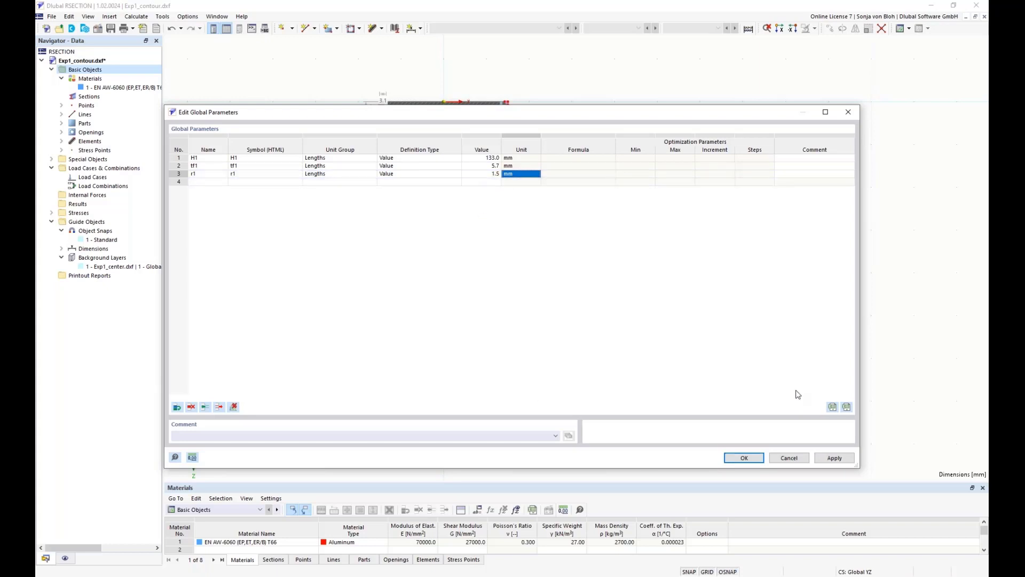
left_click(743, 457)
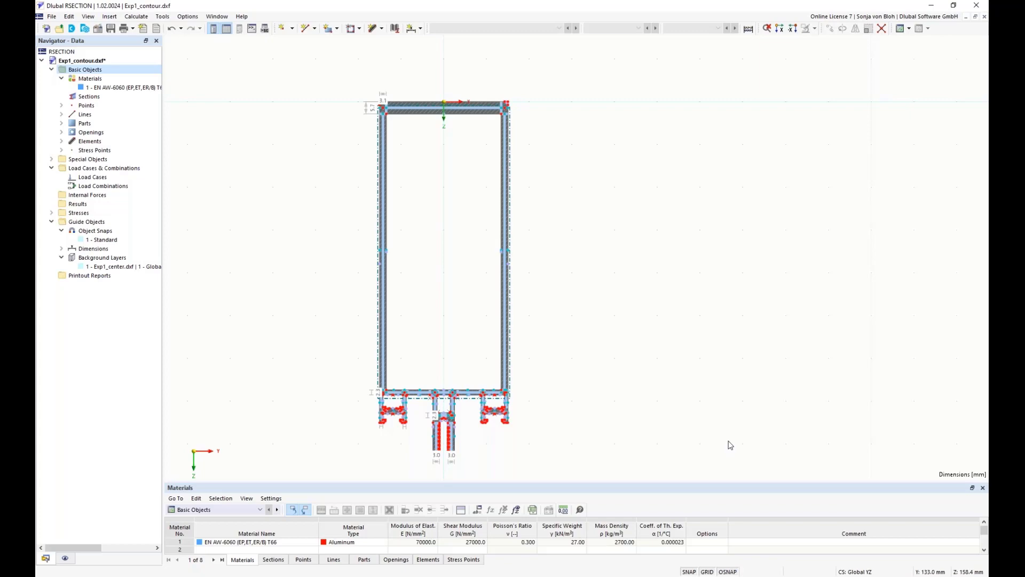
Select the section's top flange together with its corner points and dimensions.
middle_click_drag(411, 80, 393, 172)
left_click_drag(324, 150, 574, 219)
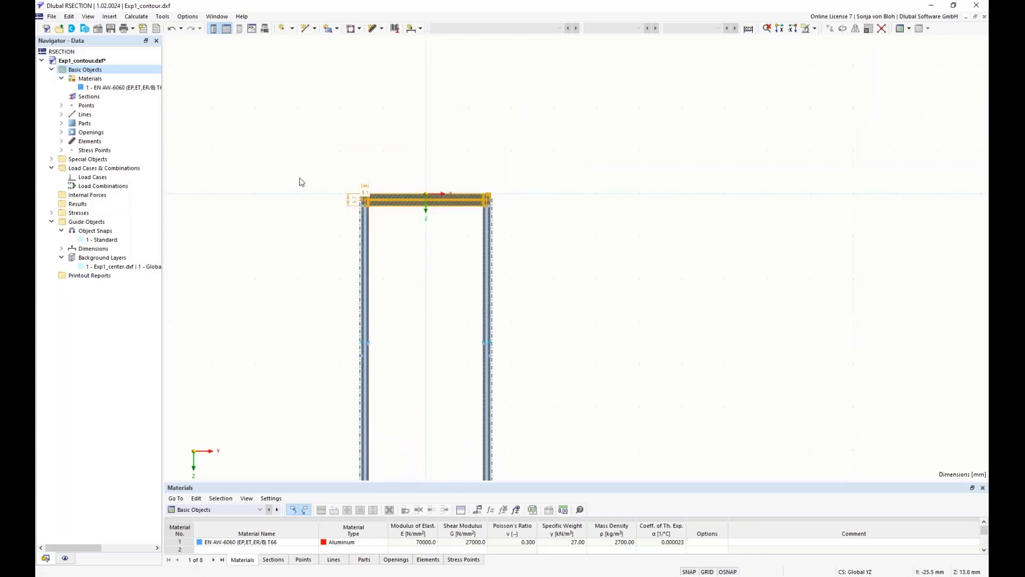
middle_click_drag(279, 218, 269, 270)
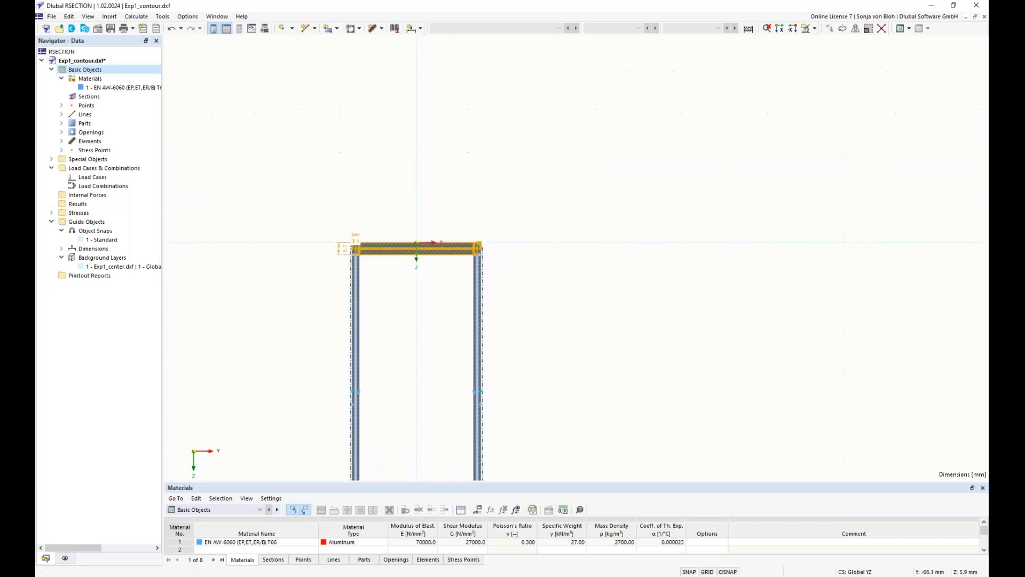
scroll(267, 283, "up", 1)
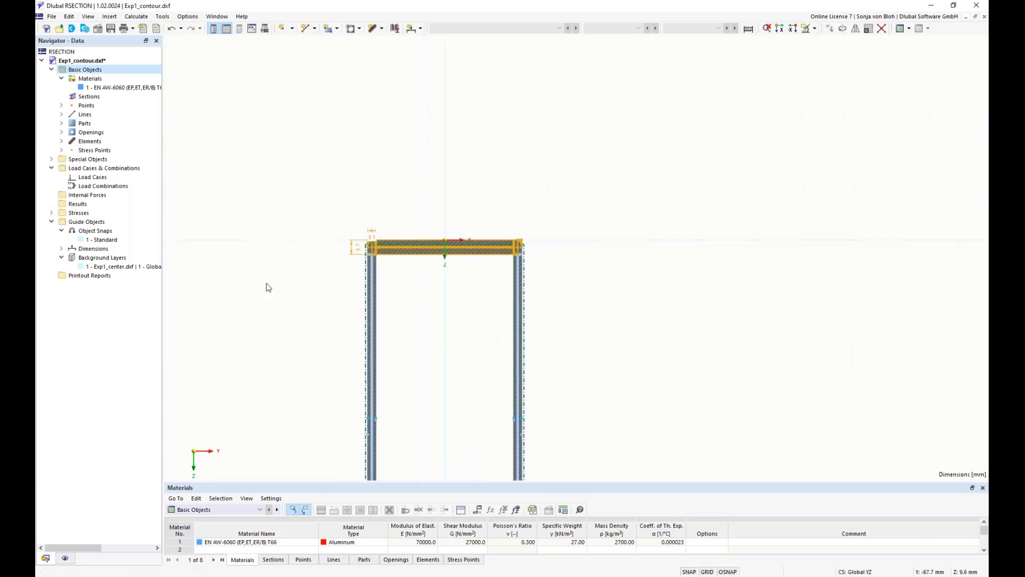
Show the points table in an enlarged area and identify the outer point at the section's upper left corner.
left_click(303, 560)
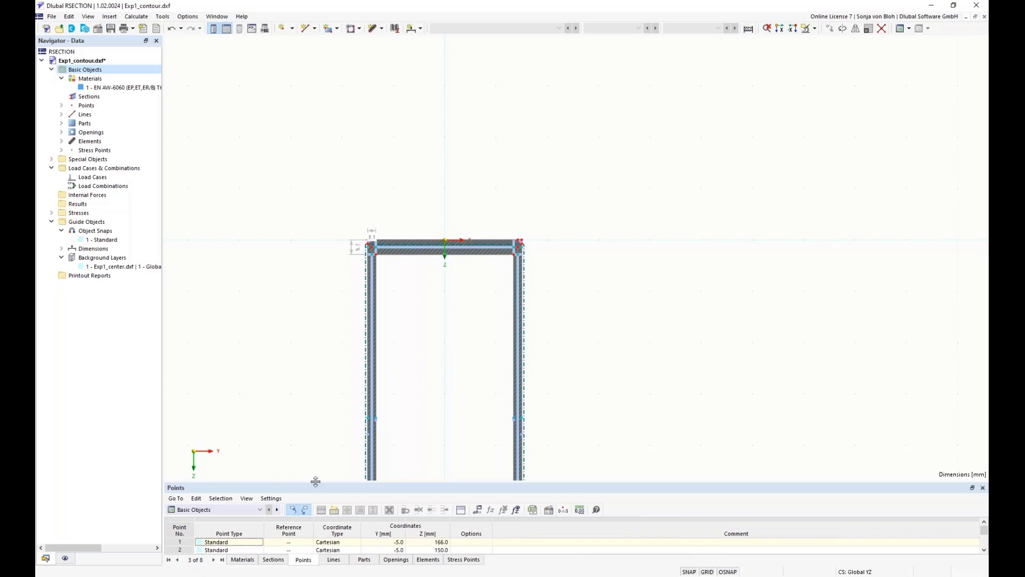
left_click_drag(315, 483, 323, 440)
left_click_drag(330, 394, 344, 247)
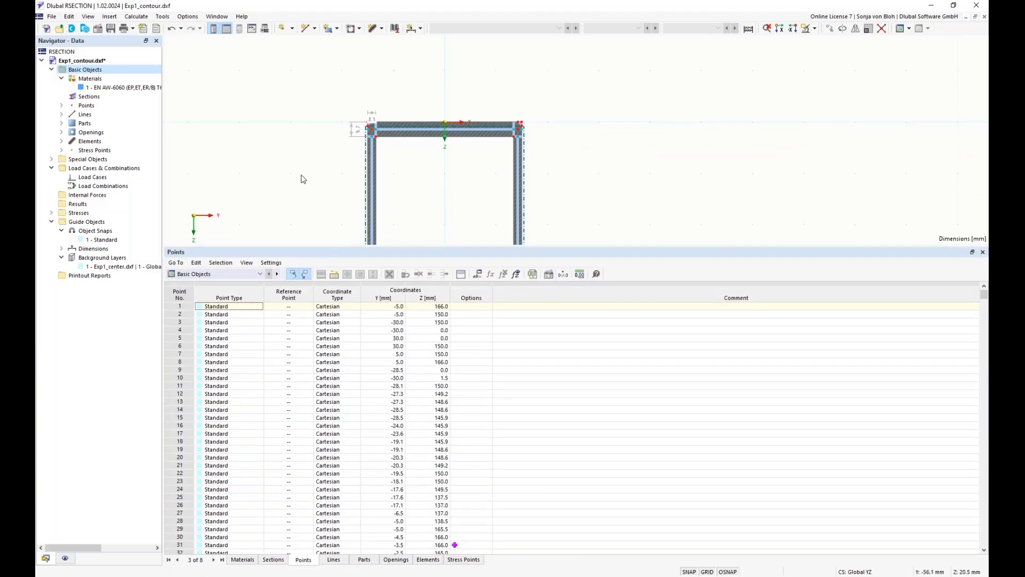
scroll(363, 171, "up", 8)
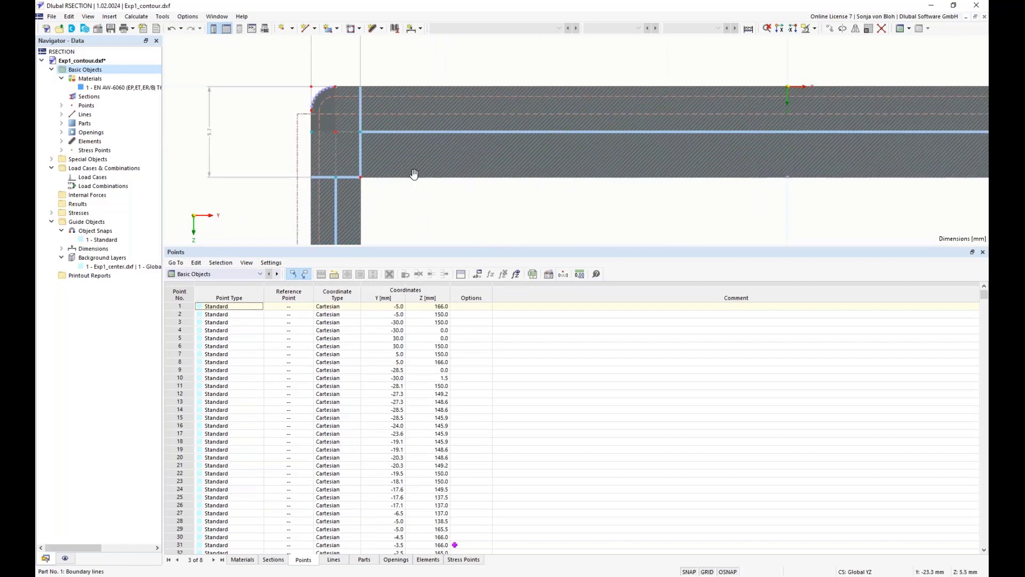
scroll(350, 160, "down", 3)
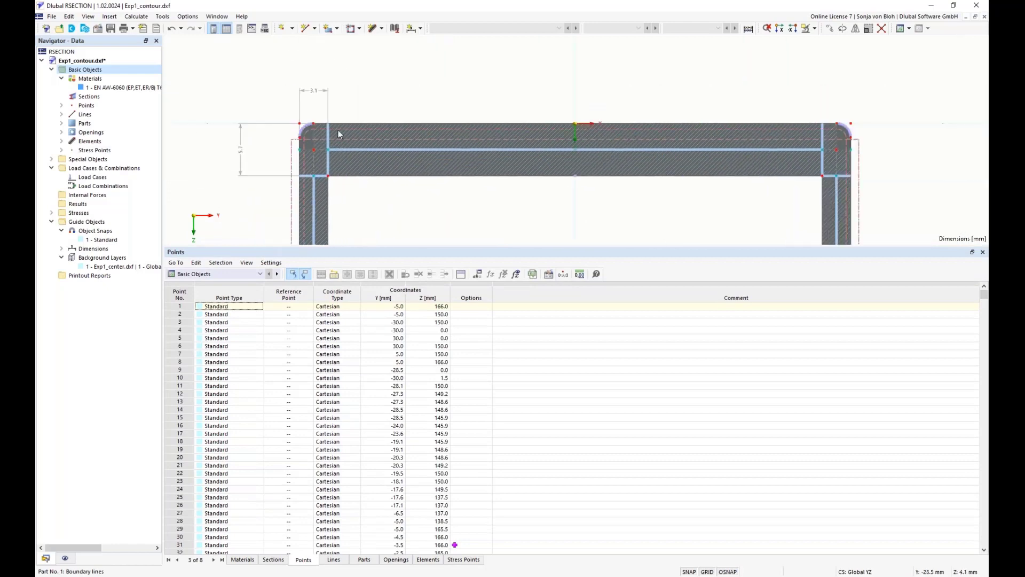
left_click(301, 127)
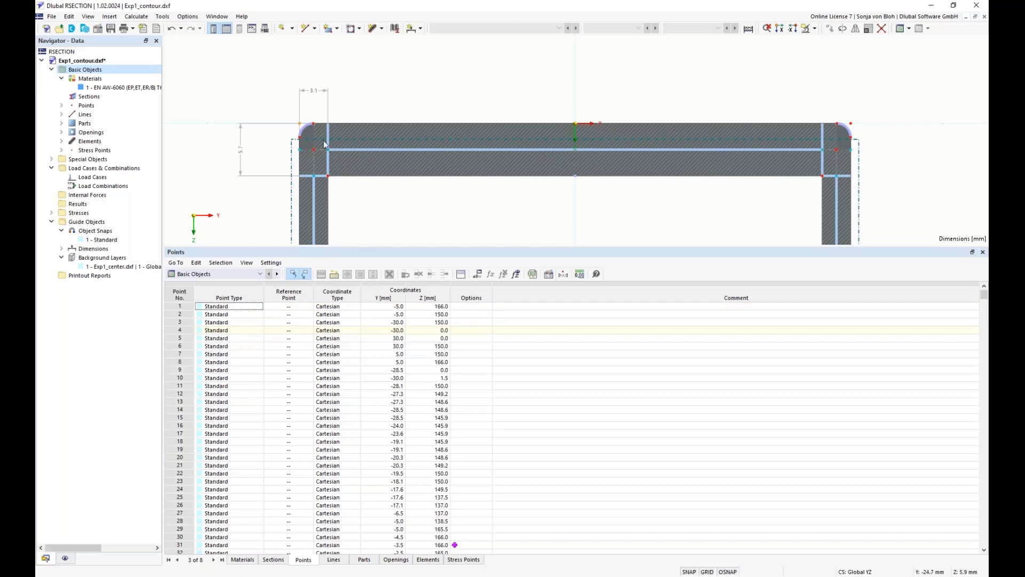
left_click(199, 62)
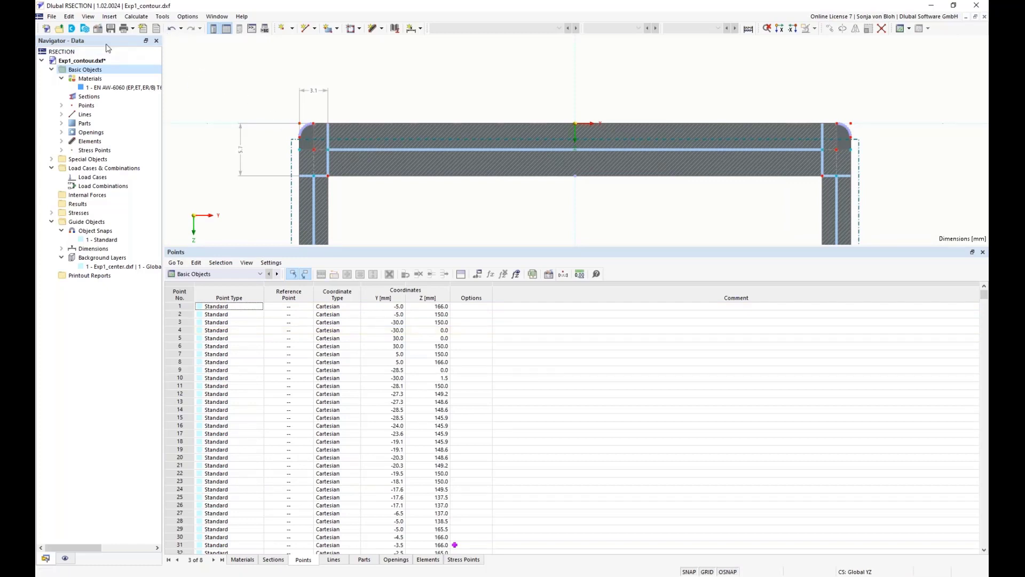
Select all free points in the model.
left_click(69, 17)
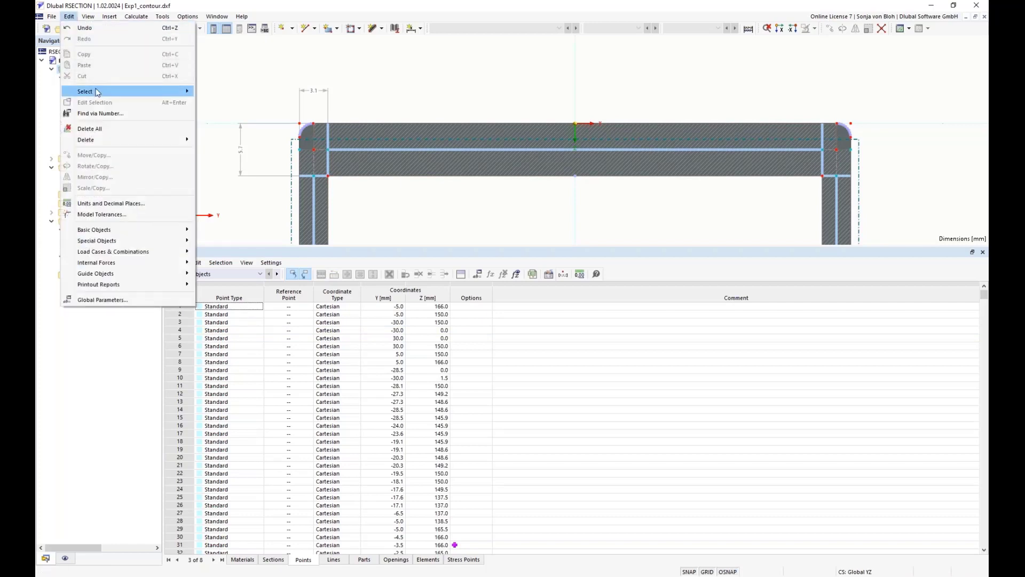
mouse_move(98, 93)
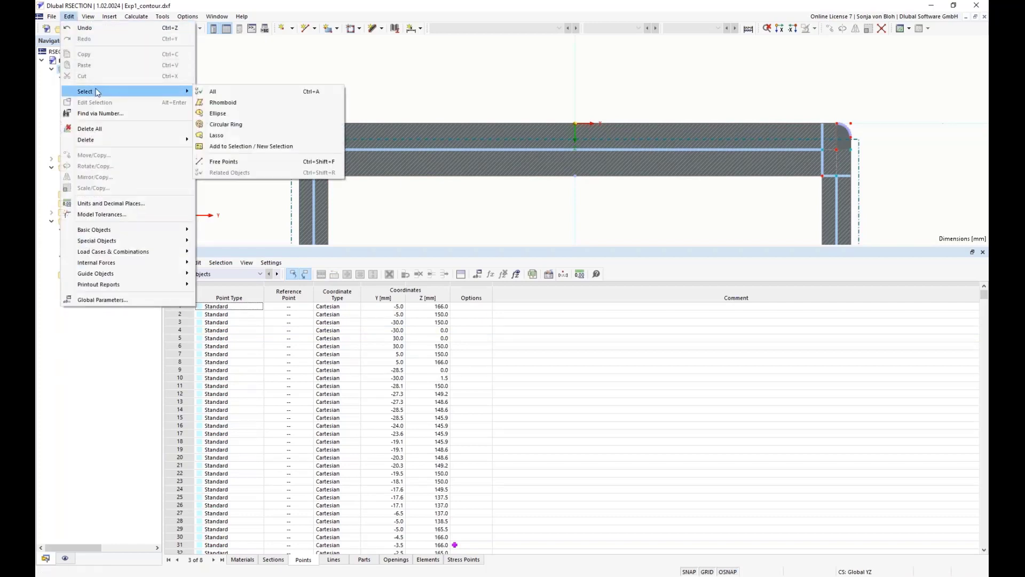
left_click(229, 160)
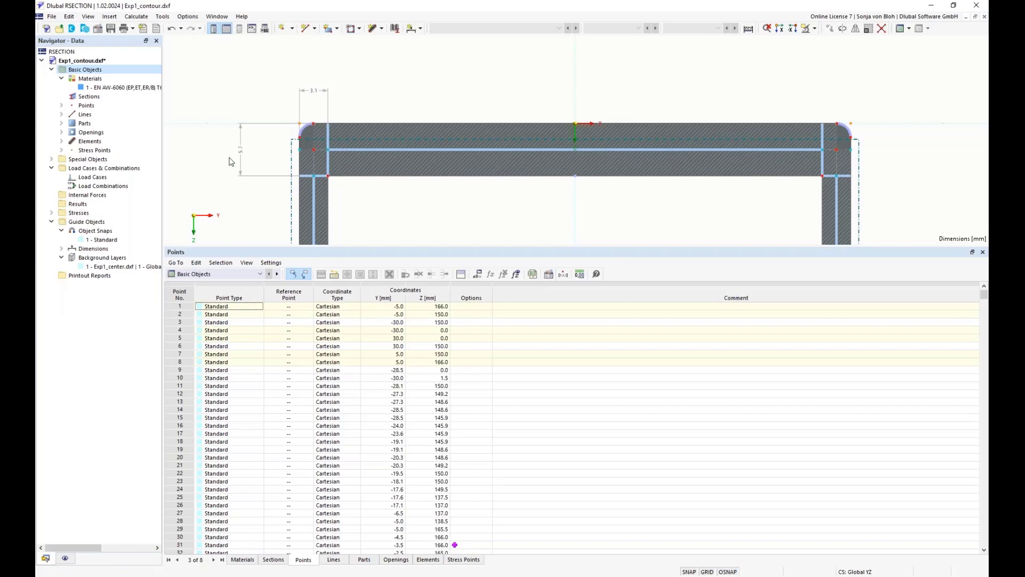
Delete the selected points and limit the Points table to the points of the top flange, with wider coordinate columns.
key("Delete")
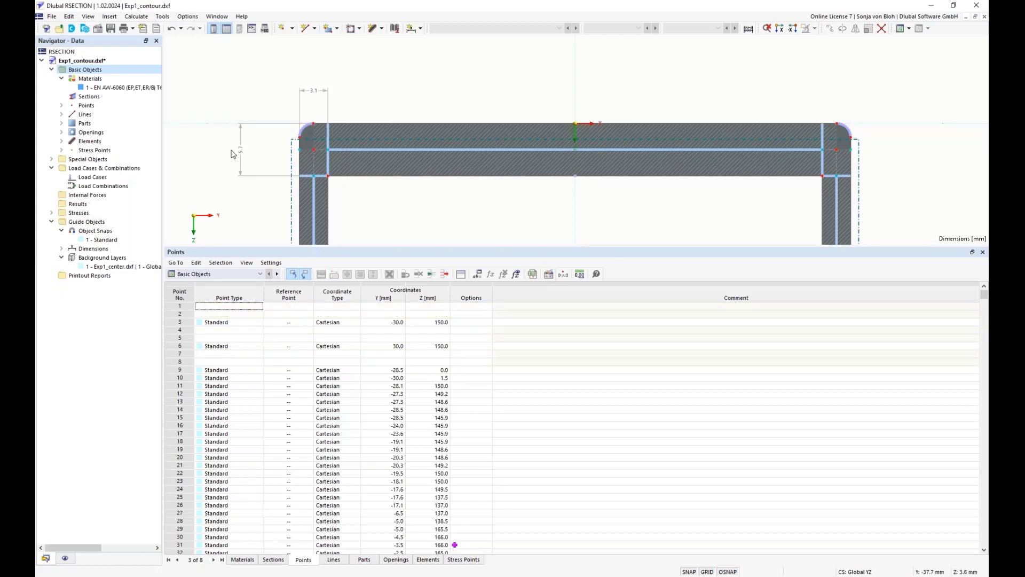
scroll(236, 117, "down", 1)
left_click_drag(240, 80, 796, 186)
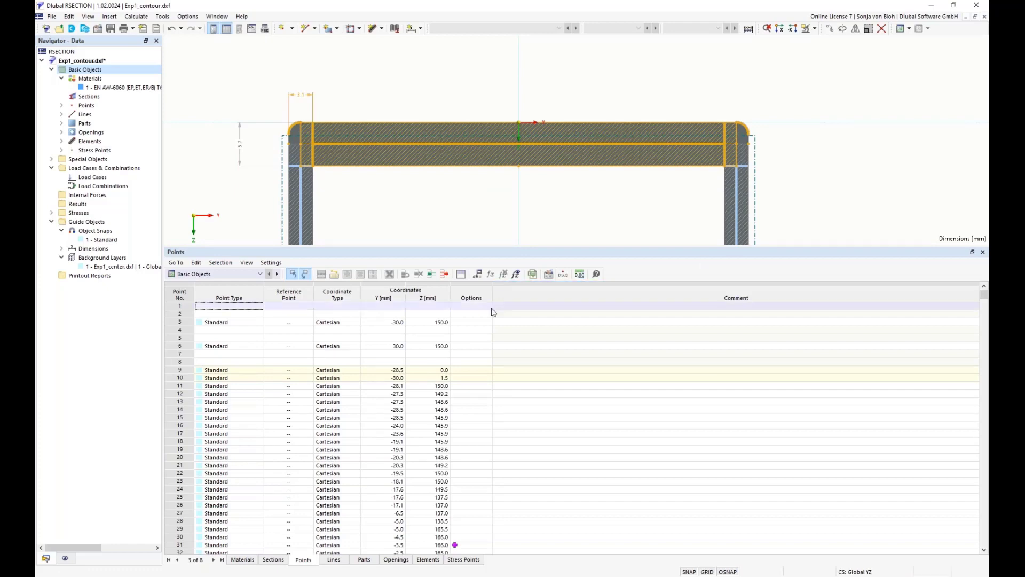
left_click(335, 275)
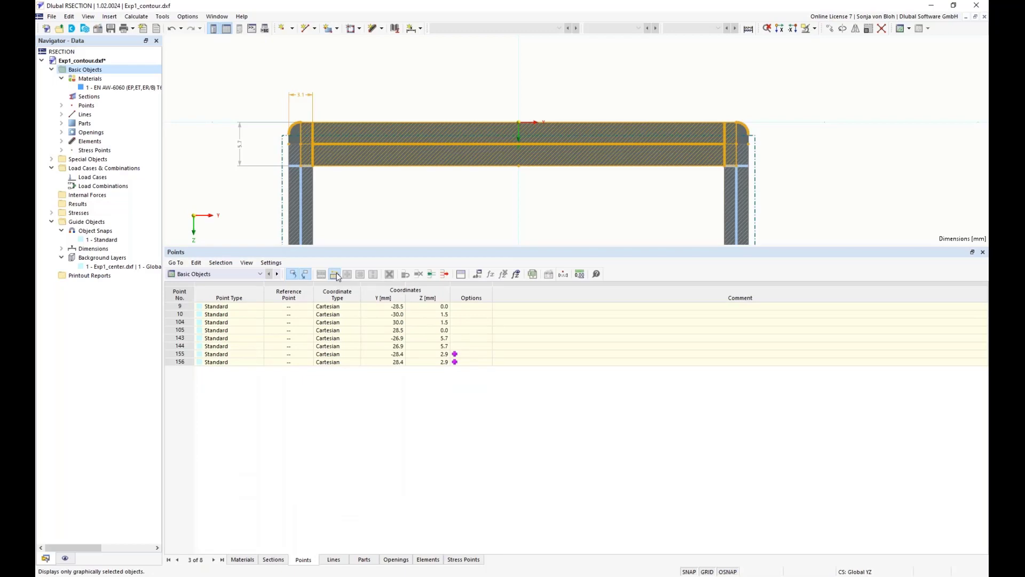
left_click_drag(406, 284, 675, 284)
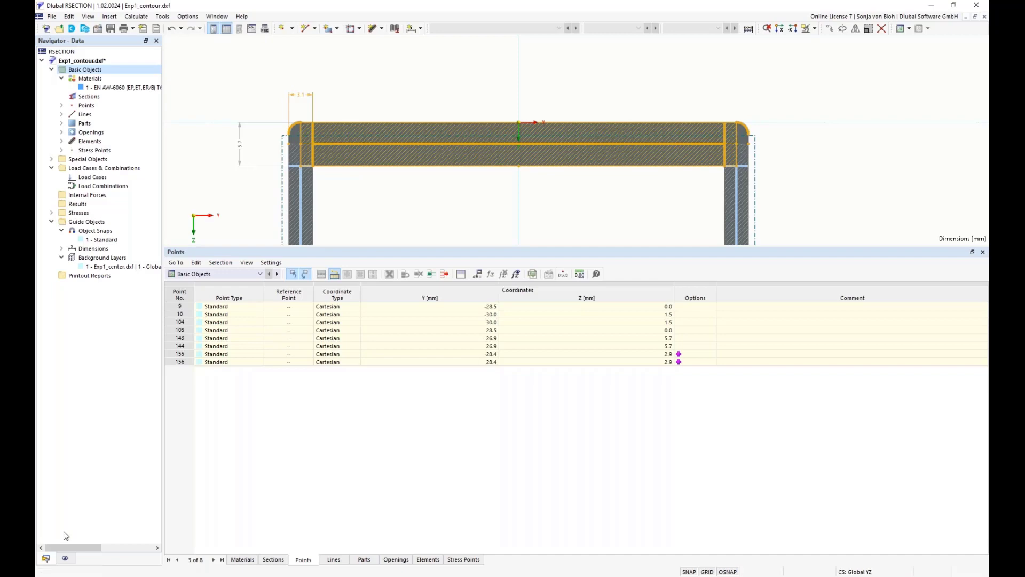
Turn on numbering in the model for points only, excluding lines, parts, openings, elements, stress points and subpanels.
left_click(66, 558)
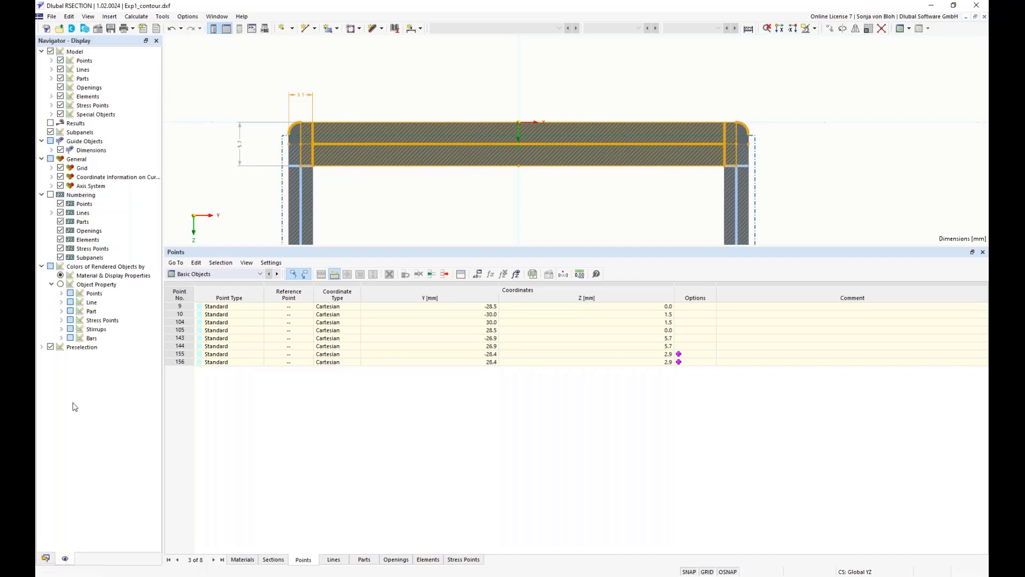
left_click(50, 194)
left_click(61, 212)
left_click(60, 221)
left_click(60, 230)
left_click(61, 239)
left_click(60, 249)
left_click(60, 257)
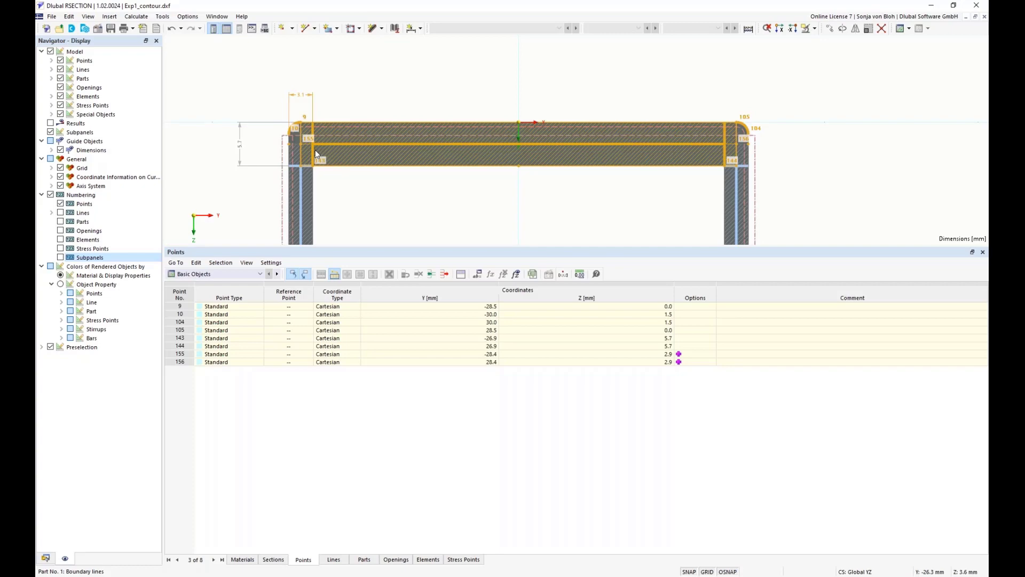
Enlarge the graphics area and examine the point numbers where the left web meets the lower flange.
left_click_drag(321, 247, 325, 401)
middle_click_drag(388, 369, 392, 208)
scroll(392, 209, "down", 3)
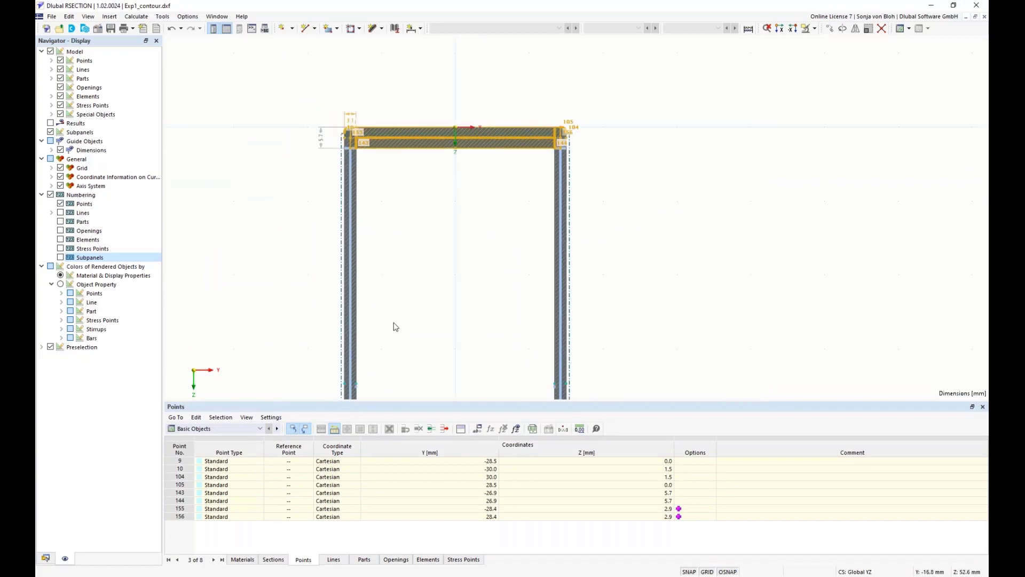
middle_click_drag(396, 325, 397, 200)
middle_click_drag(407, 369, 421, 160)
scroll(370, 295, "up", 3)
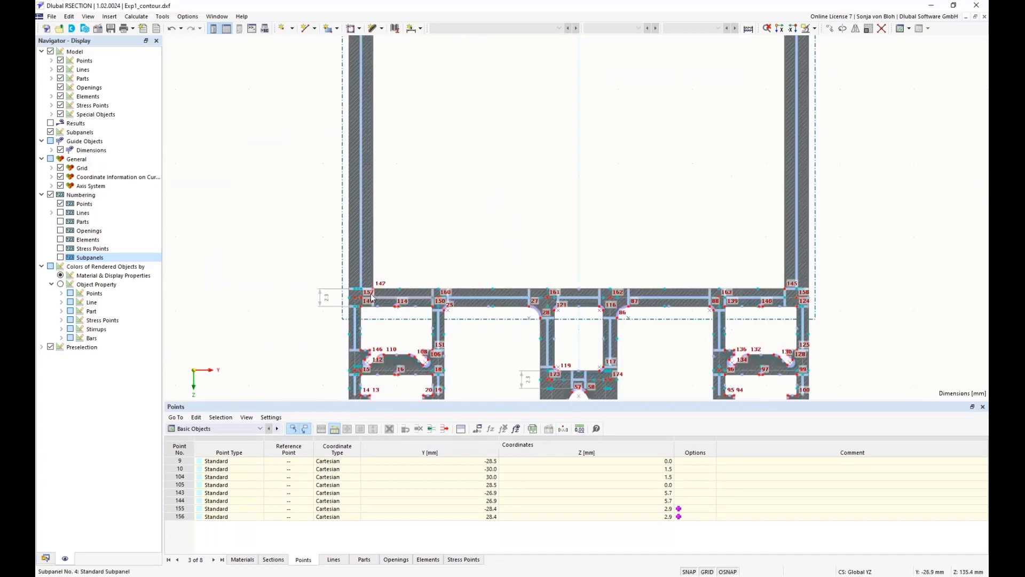
scroll(370, 295, "up", 5)
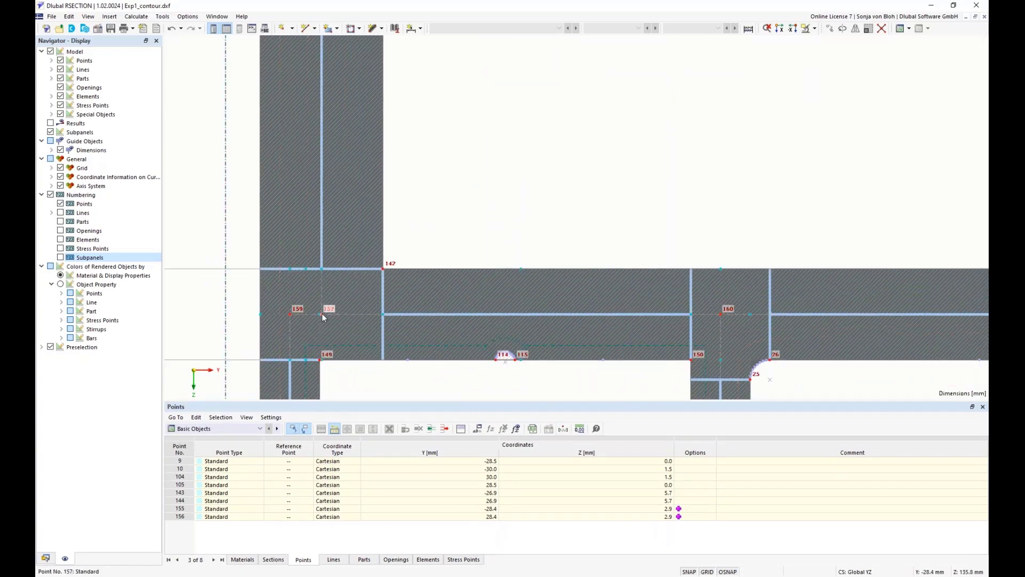
mouse_move(322, 313)
Open the console and look up the coordinate_1 and coordinate_2 properties of points in the object property list.
left_click(88, 16)
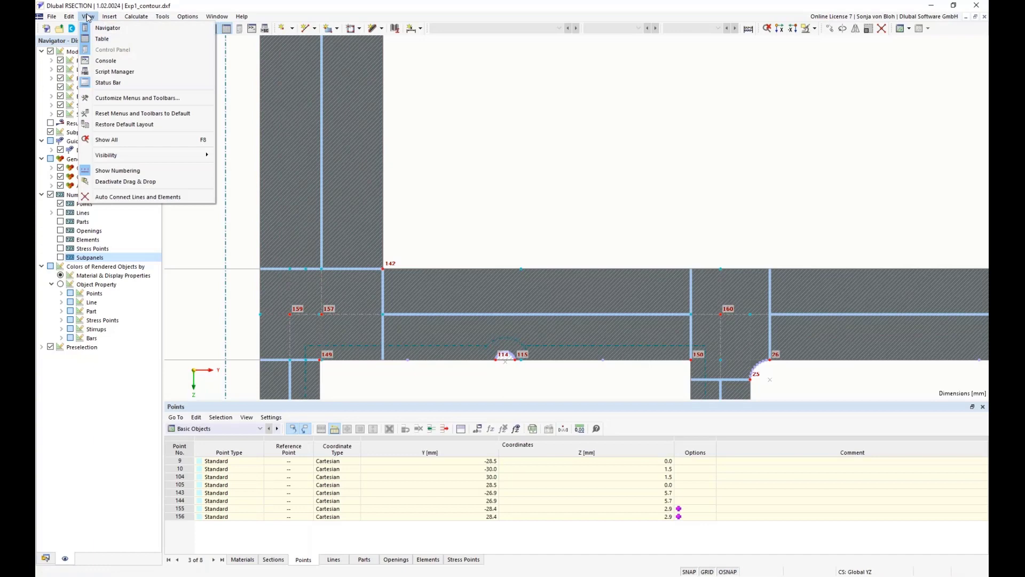
left_click(105, 60)
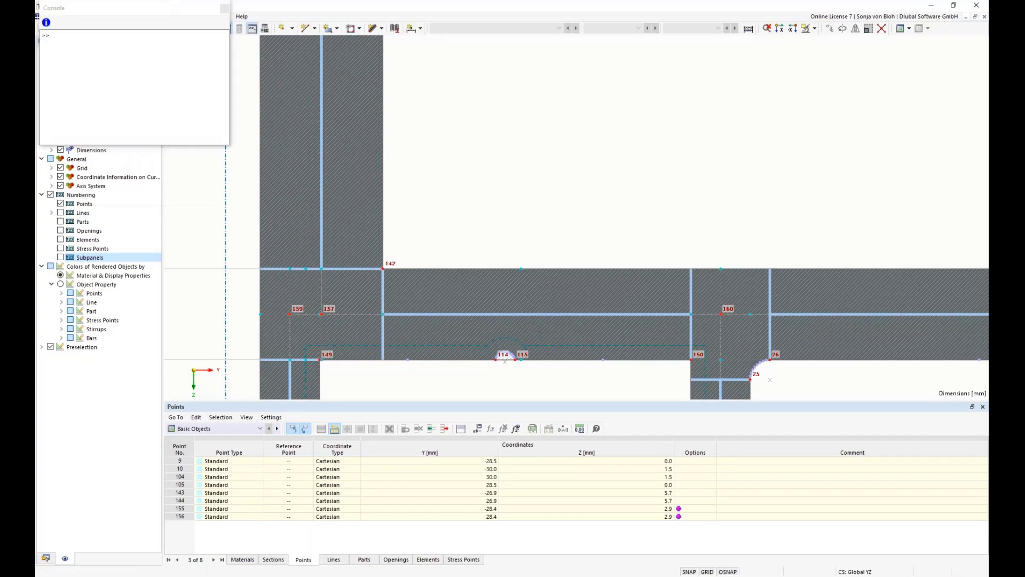
left_click(46, 23)
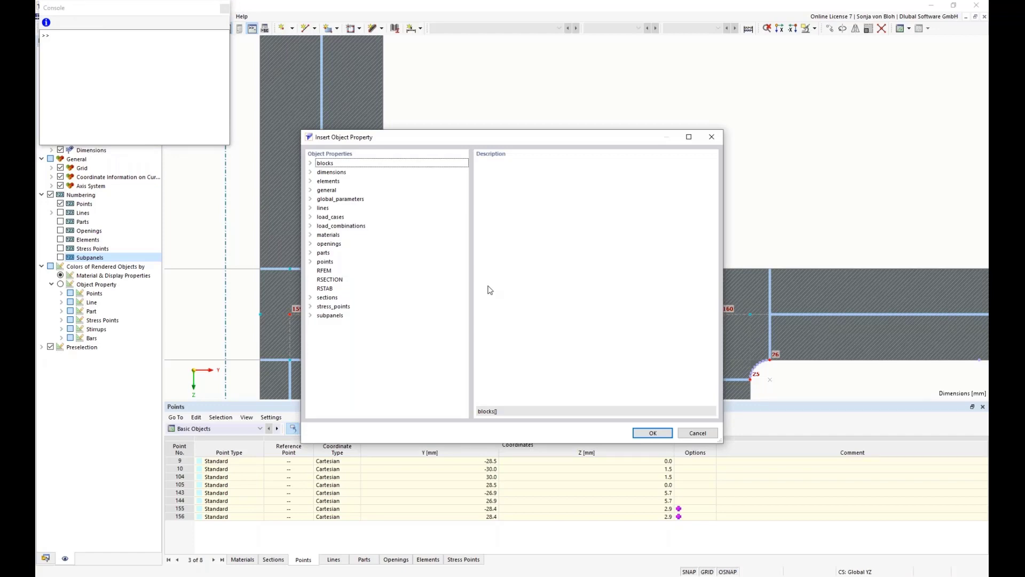
left_click(311, 262)
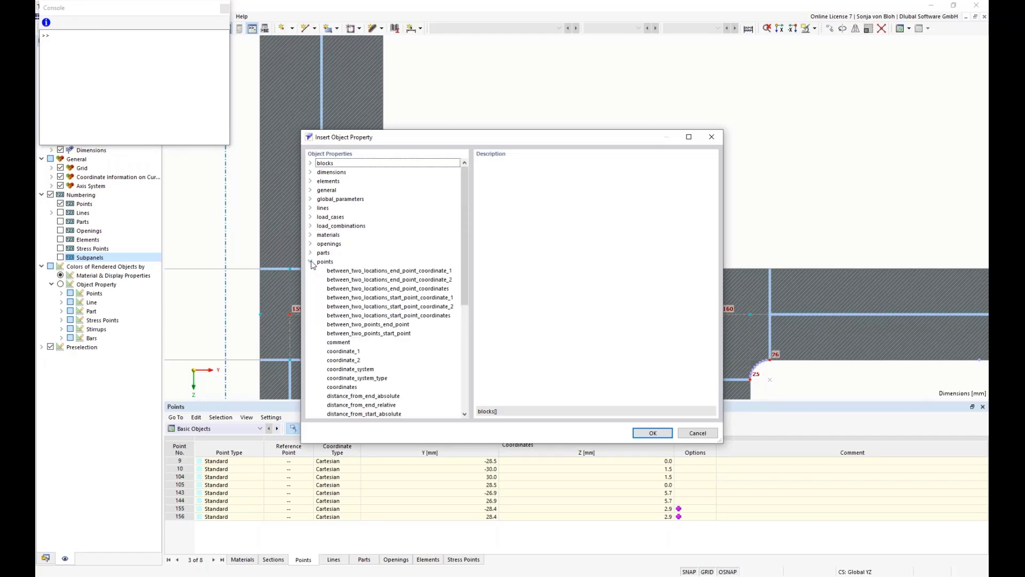
left_click(322, 262)
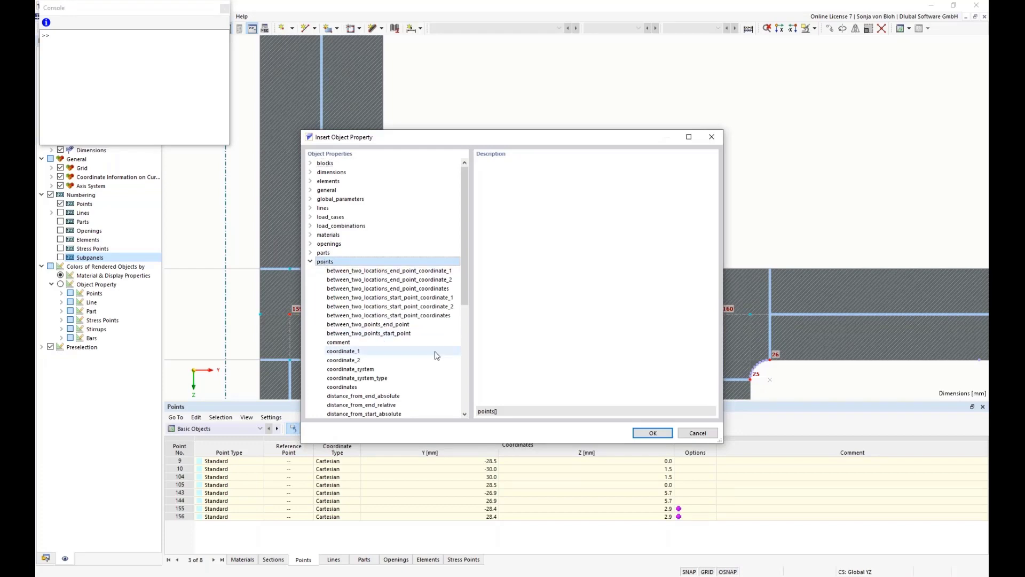
scroll(464, 313, "down", 2)
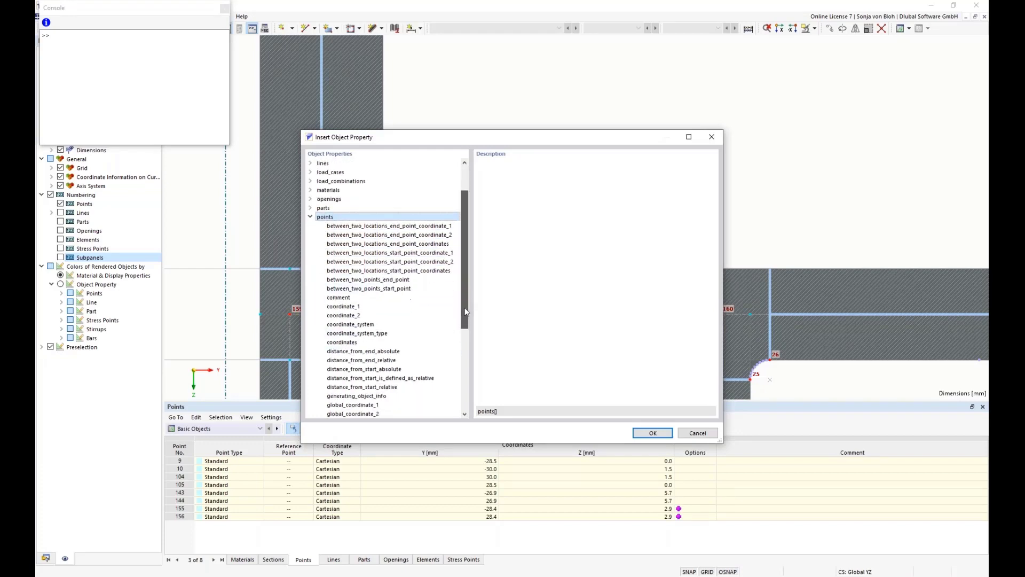
left_click(357, 307)
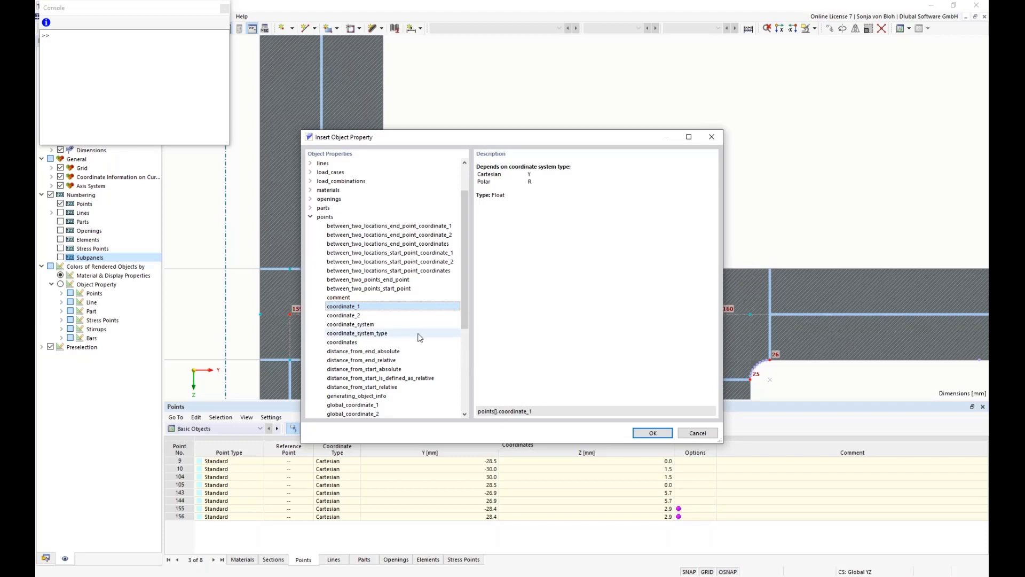
left_click(352, 316)
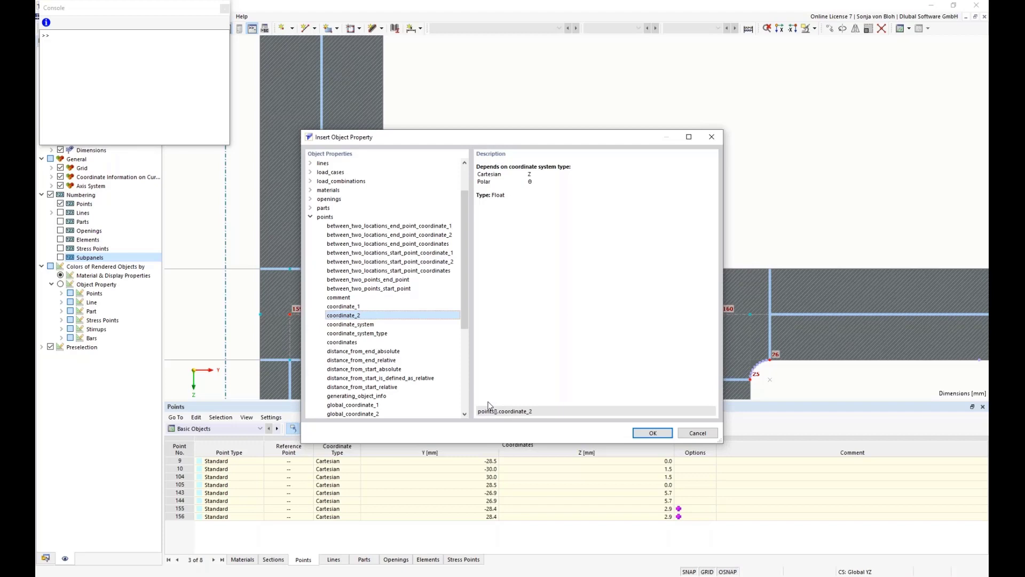
left_click(697, 434)
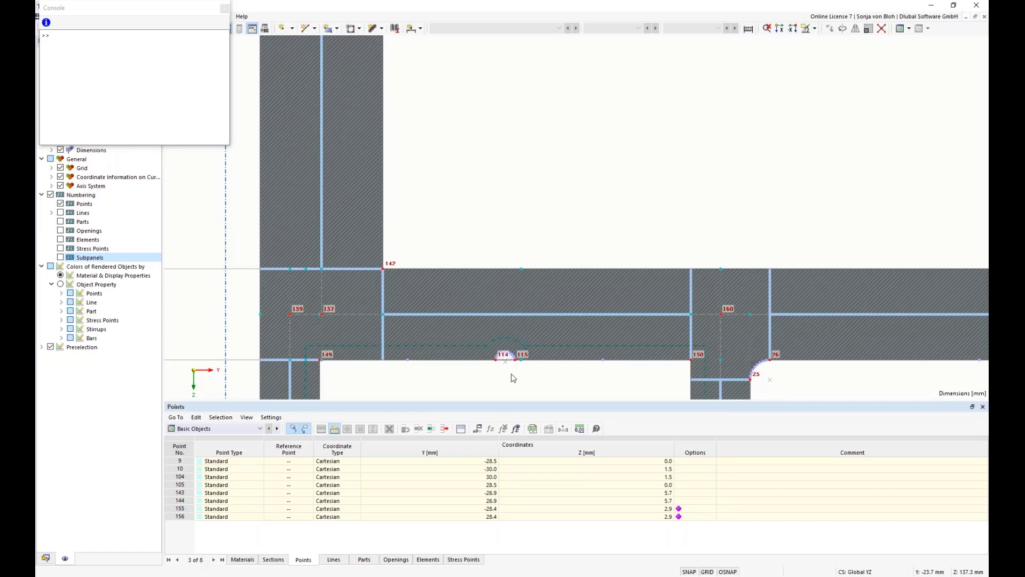
Define the Y-coordinate of point 9 at the upper left corner with the formula points[10].coordinate_1+r1.
double_click(423, 462)
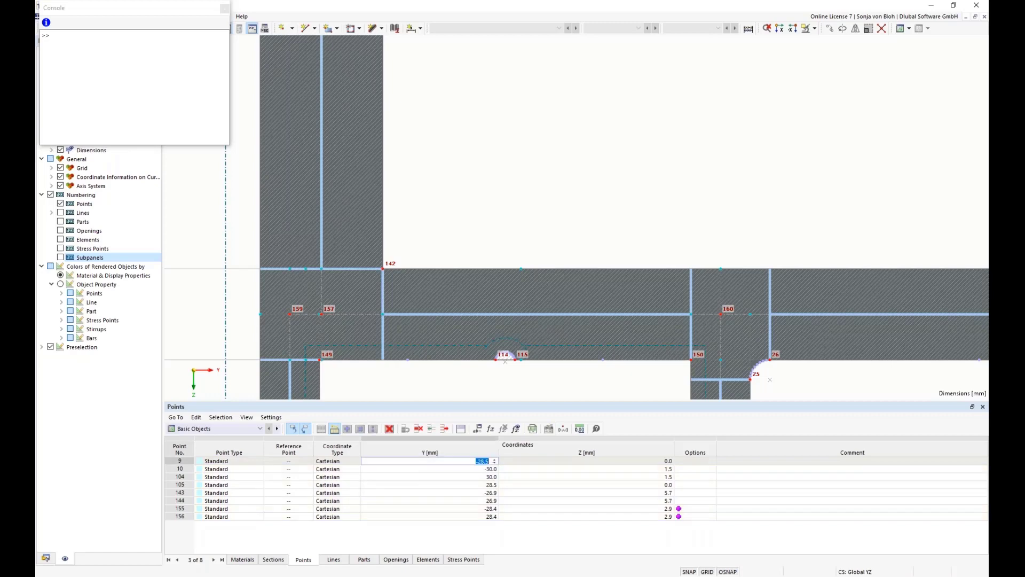
scroll(465, 247, "down", 5)
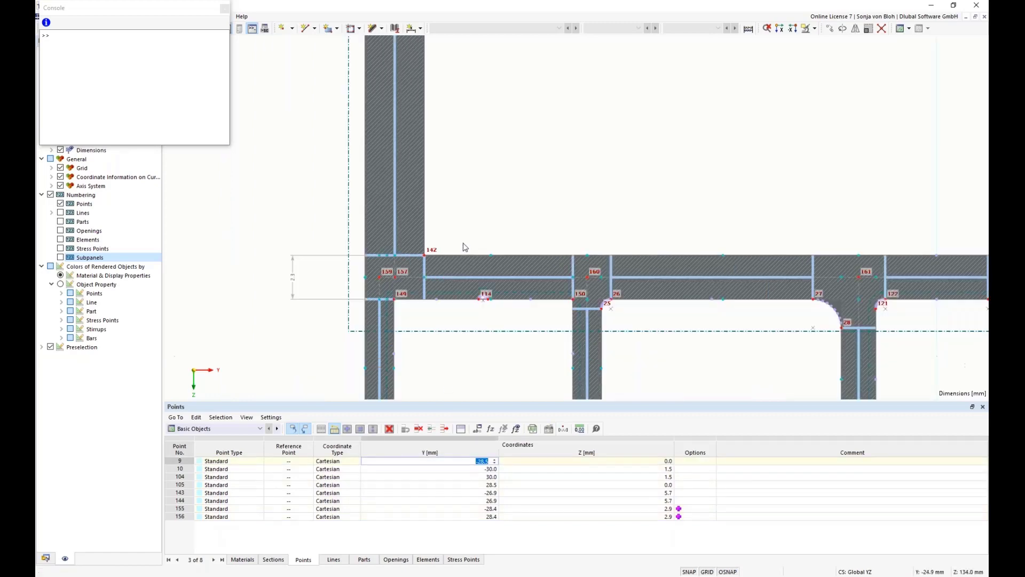
scroll(502, 163, "up", 5)
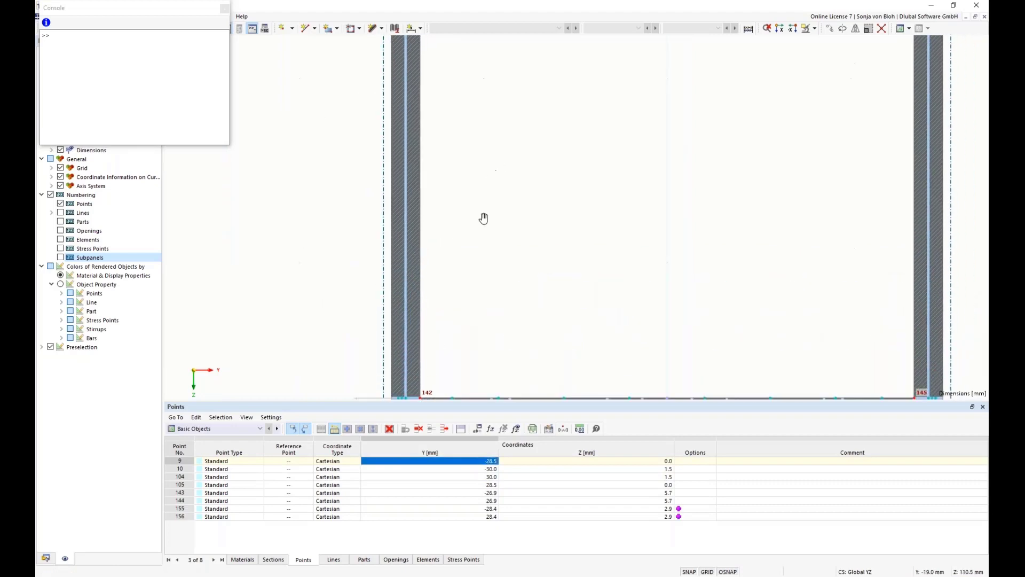
middle_click_drag(490, 131, 483, 342)
middle_click_drag(466, 89, 453, 347)
scroll(462, 297, "down", 6)
scroll(457, 247, "up", 1)
middle_click_drag(444, 192, 437, 278)
scroll(437, 278, "up", 5)
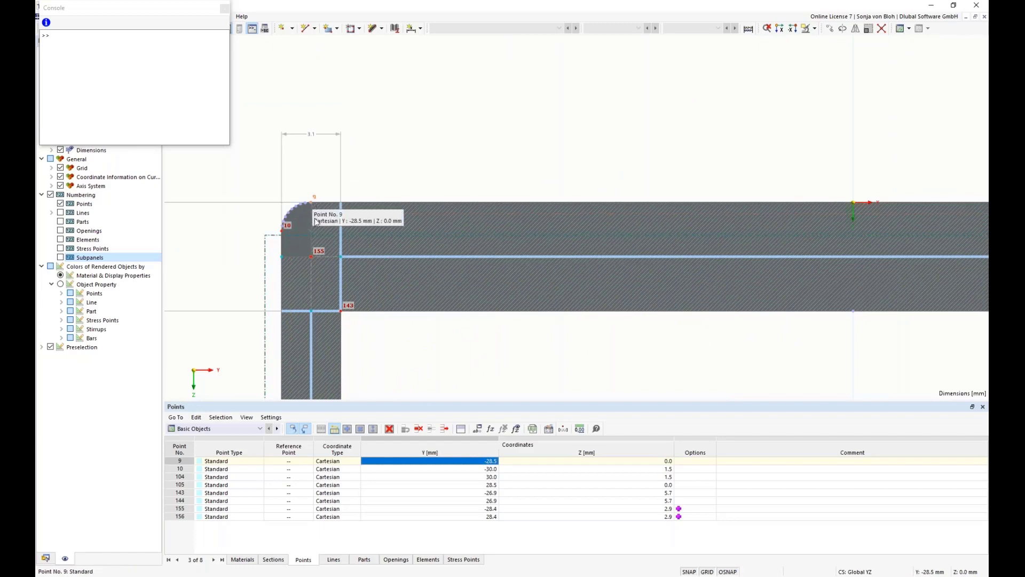
left_click(454, 462)
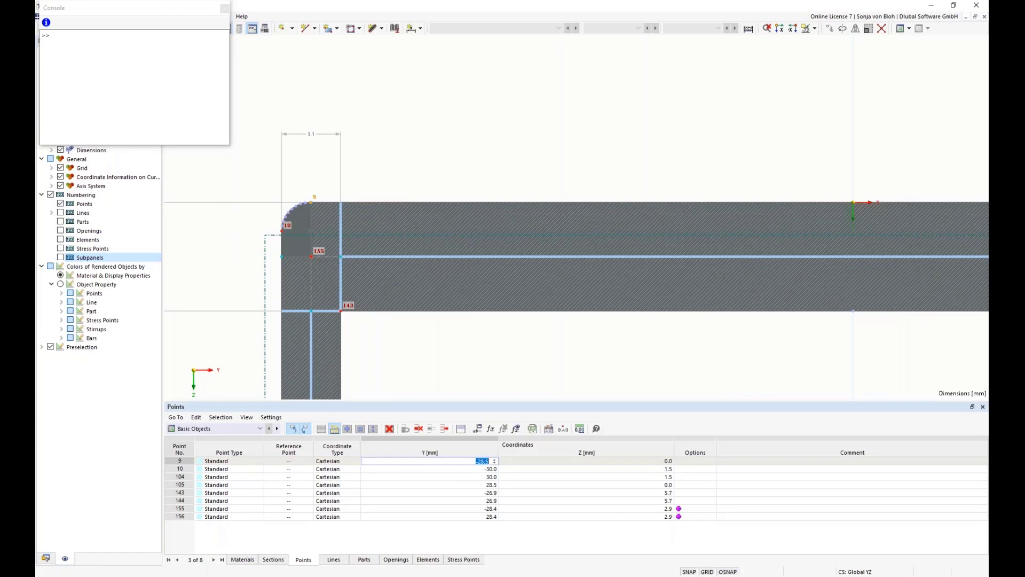
type("=")
type("points")
type("[")
type("10")
type("].")
type("coordinat")
type("e")
type("_")
type("1")
type("-")
type("r1")
key("Tab")
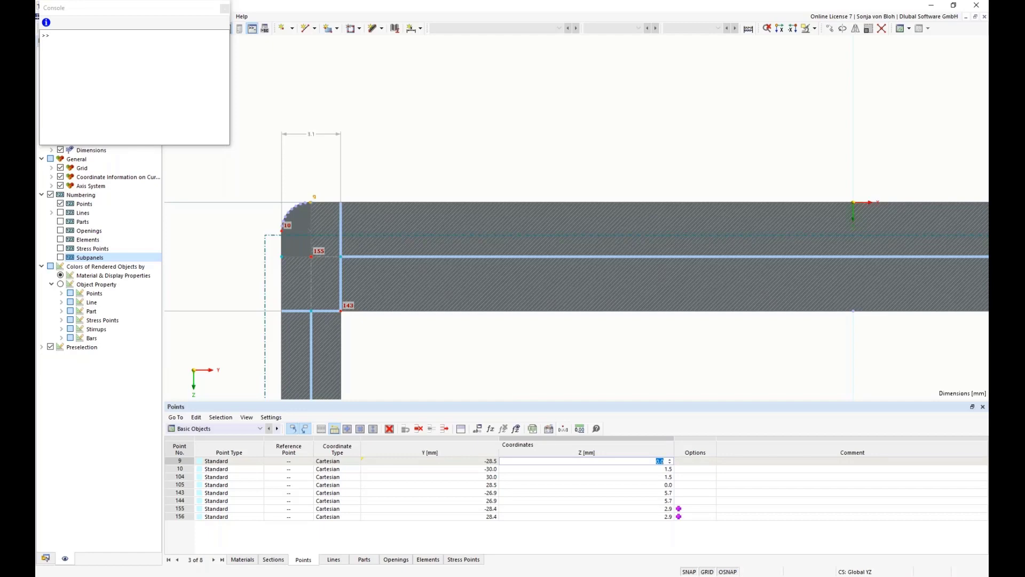
Display formulas in the Points table and define the Z-coordinate of point 9 as points[157].coordinate_2-H1-tf1/2.
left_click(517, 431)
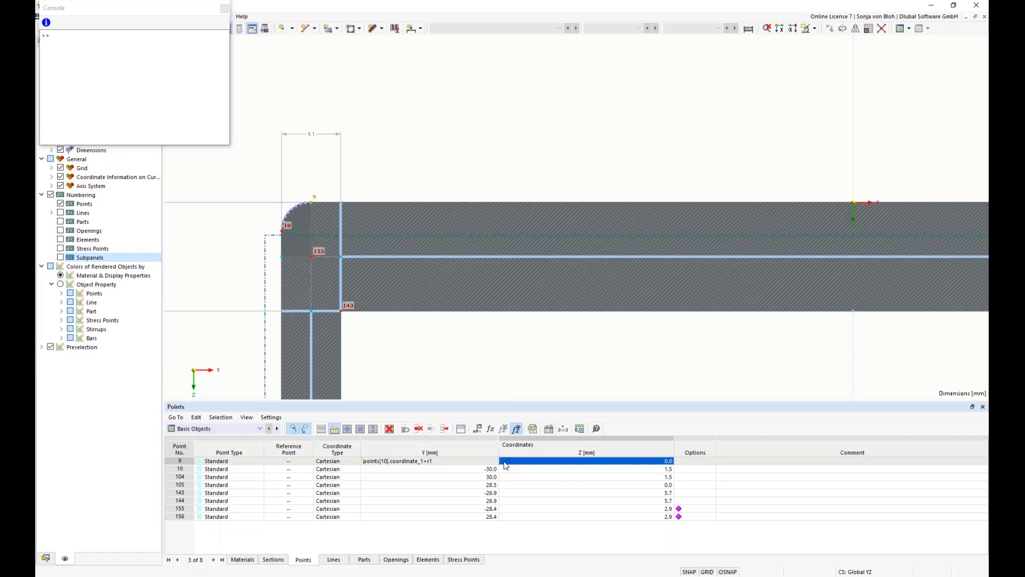
left_click(492, 429)
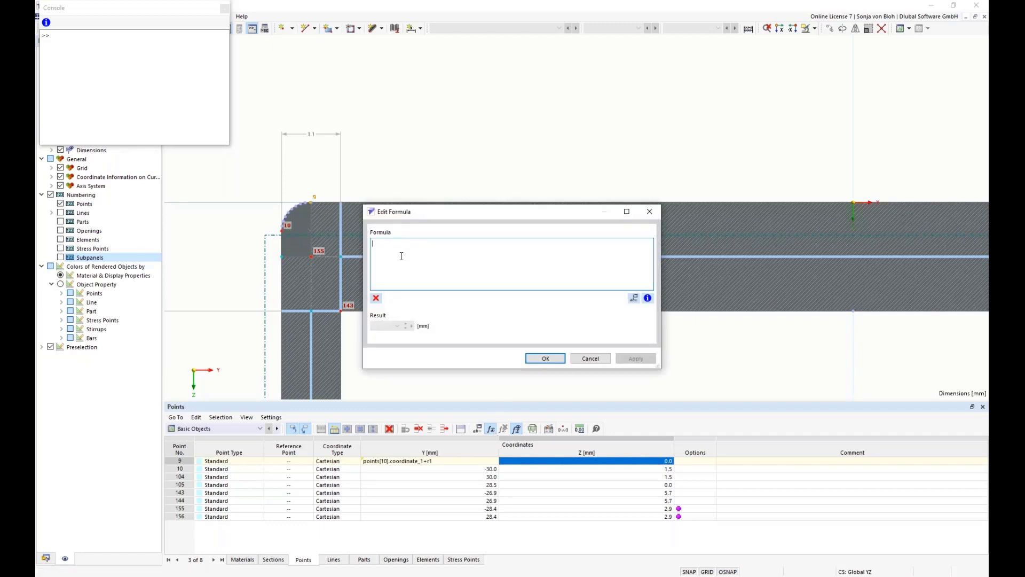
type("points")
type("[")
type("157].")
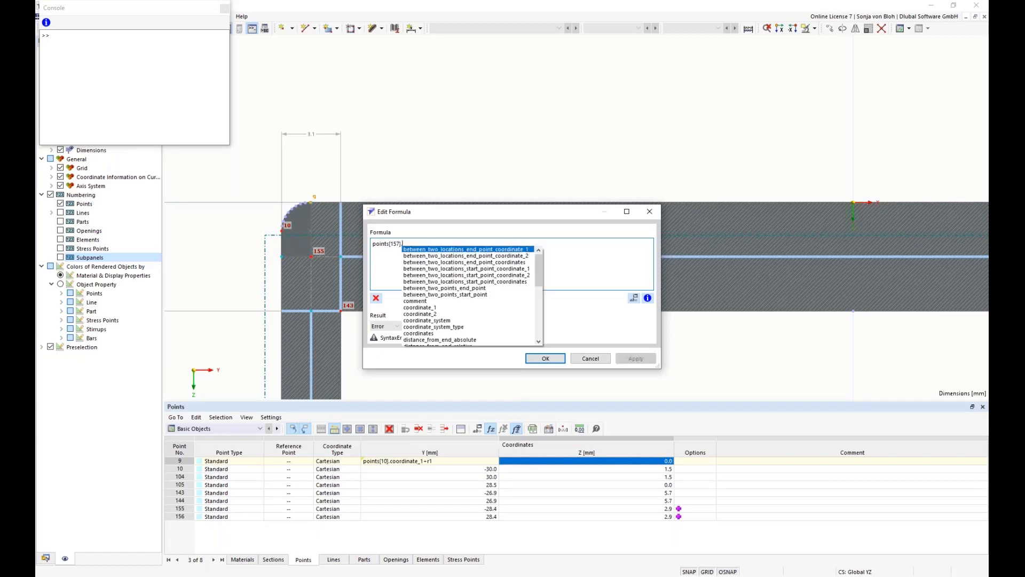
left_click(427, 313)
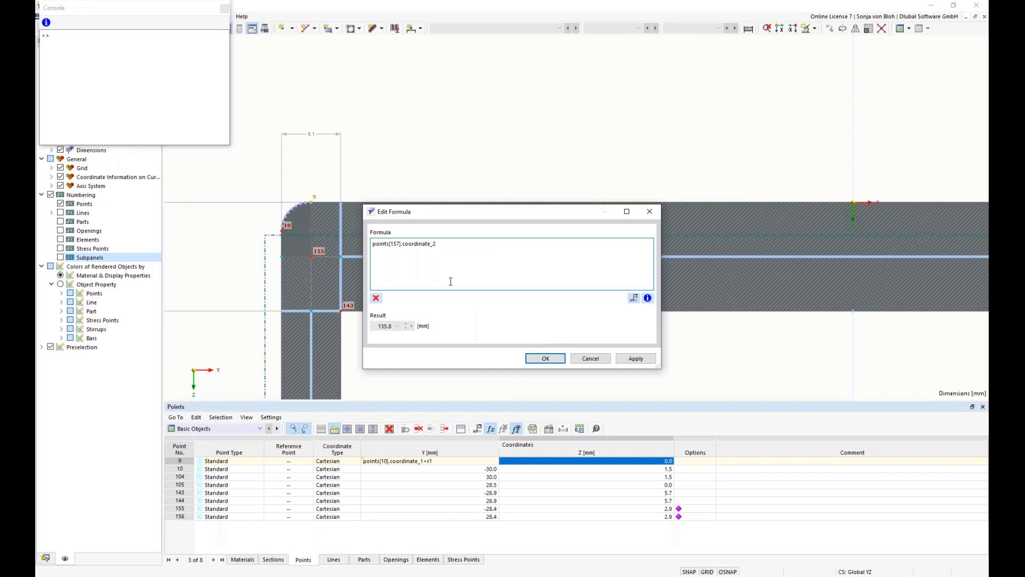
type("-H1-tf1/2")
left_click(552, 363)
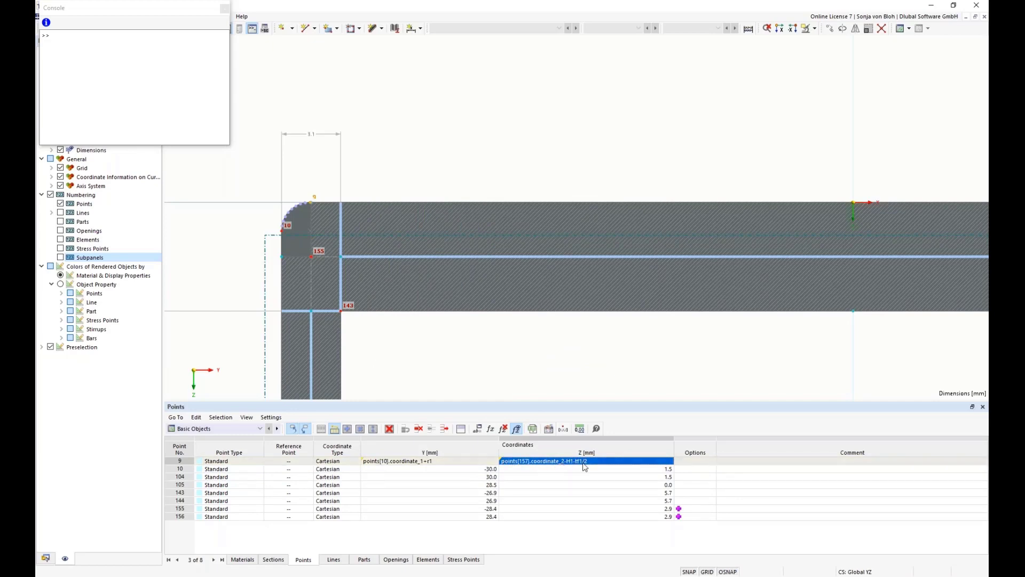
Copy the formula of point 9's Z-coordinate without changing it.
left_click(491, 428)
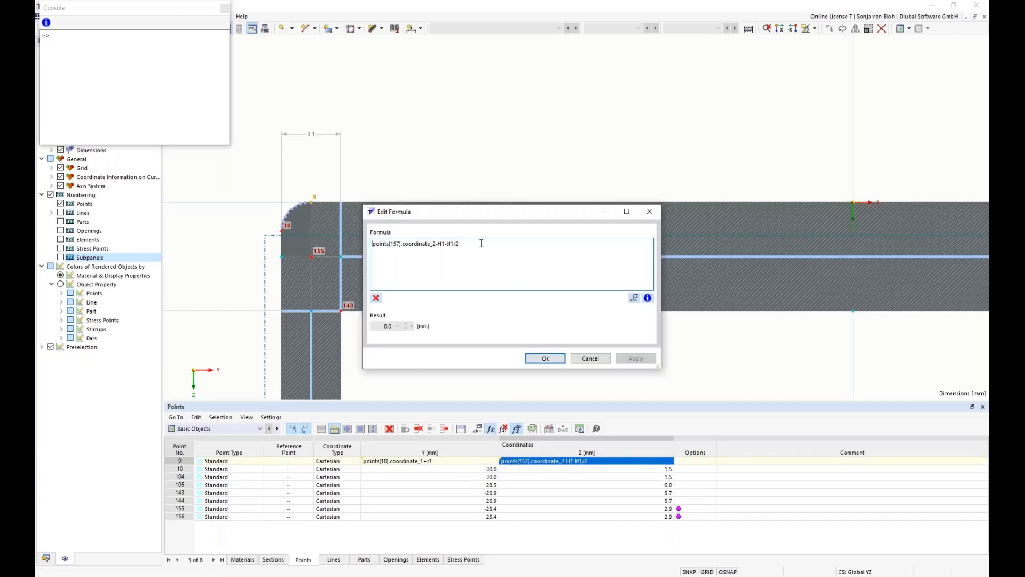
left_click_drag(480, 243, 392, 237)
key("ctrl+c")
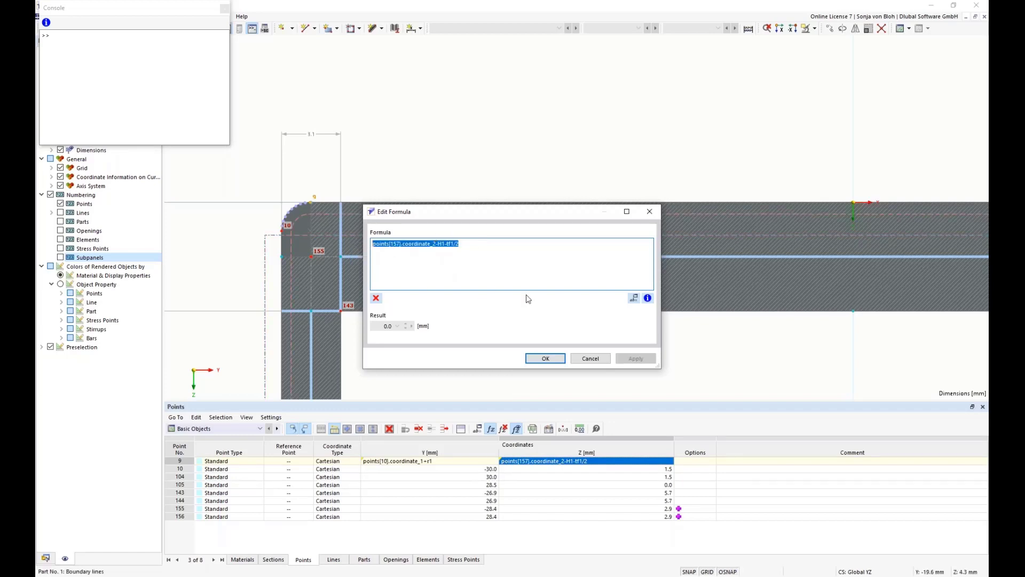
left_click(651, 212)
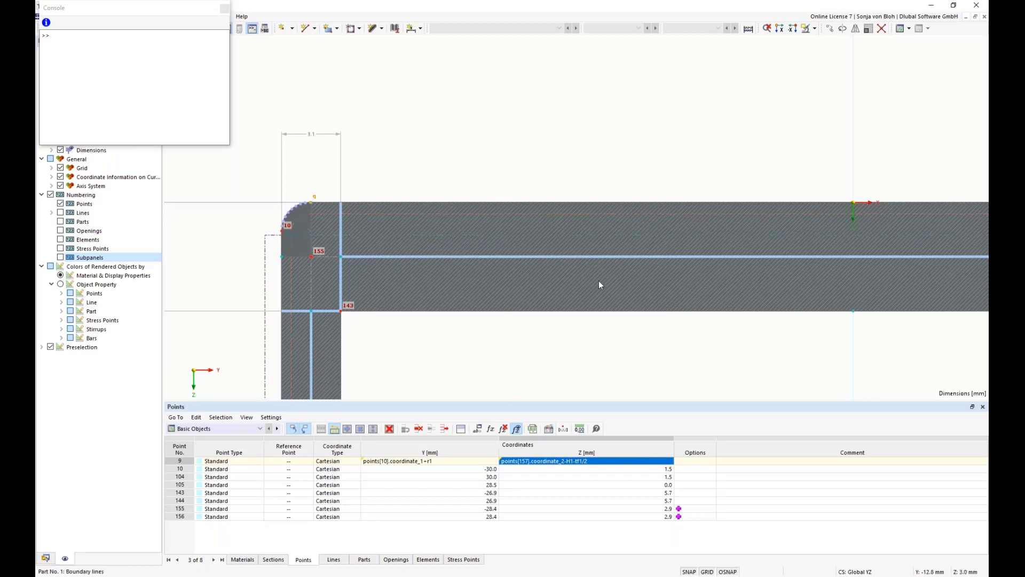
Define the Z-coordinate of point 10 as points[157].coordinate_2-H1-tf1/2+r1, reusing the copied formula.
left_click(510, 469)
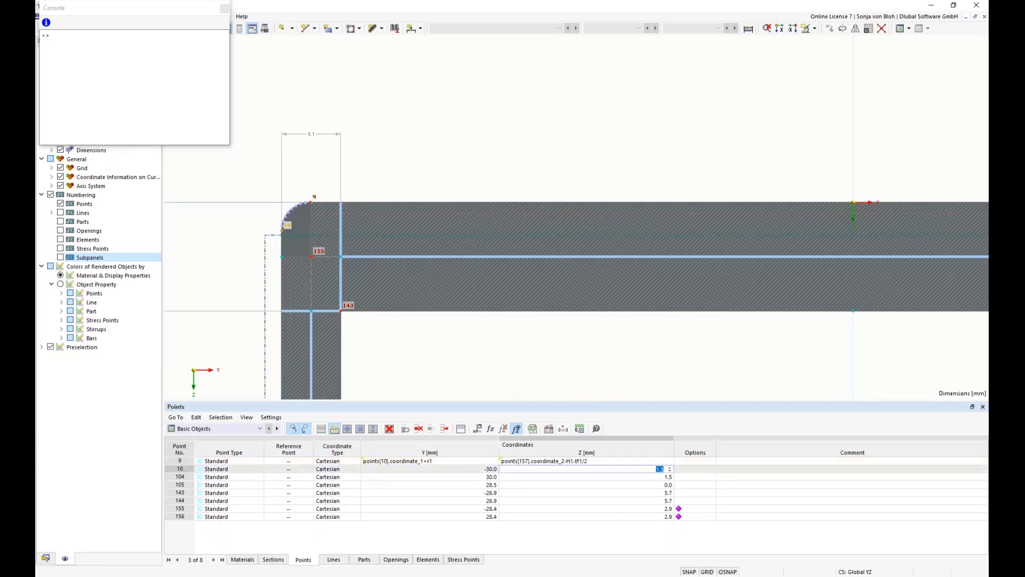
left_click(491, 429)
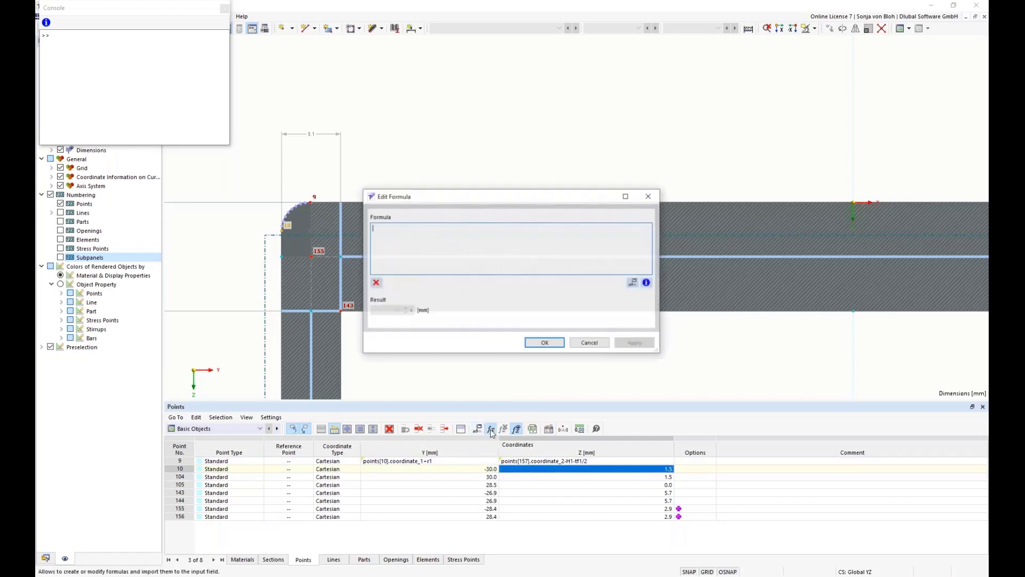
key("ctrl+v")
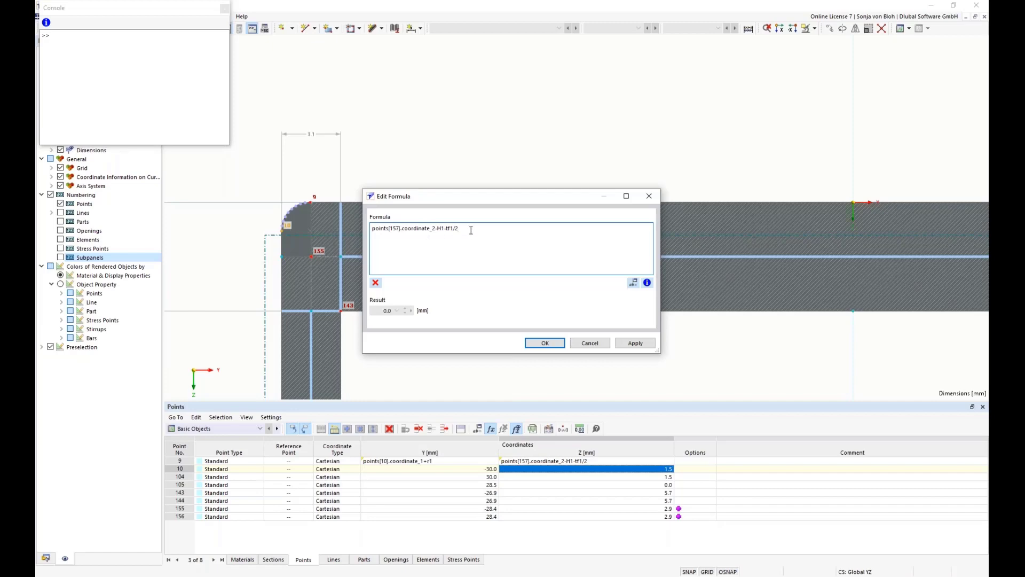
type("+")
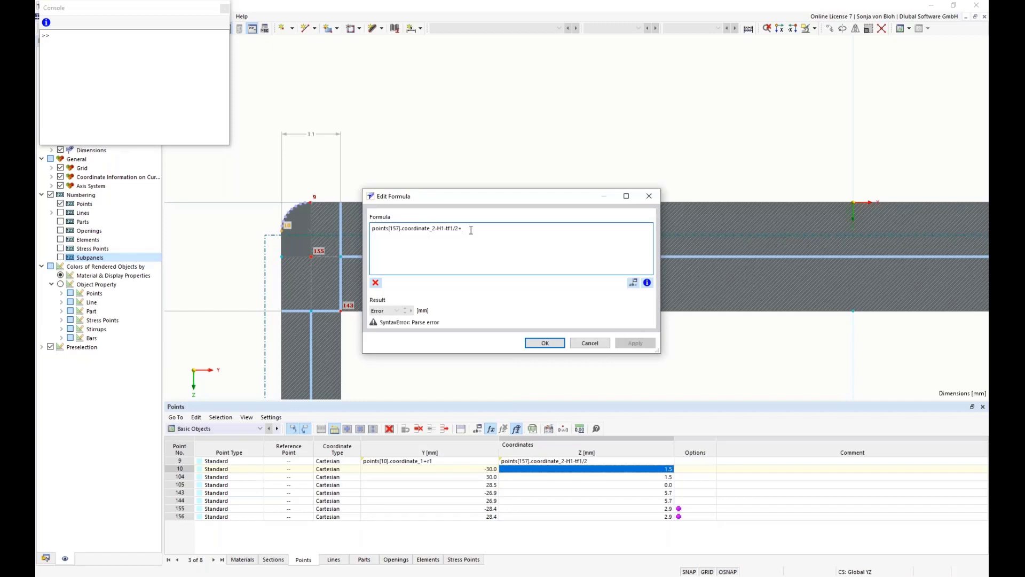
type("r1")
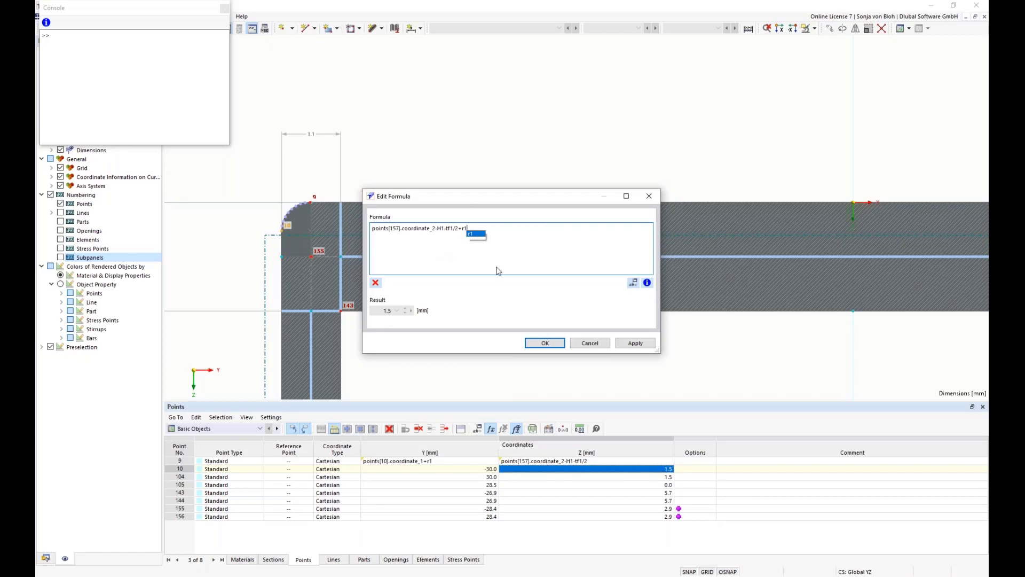
left_click(504, 247)
left_click(545, 343)
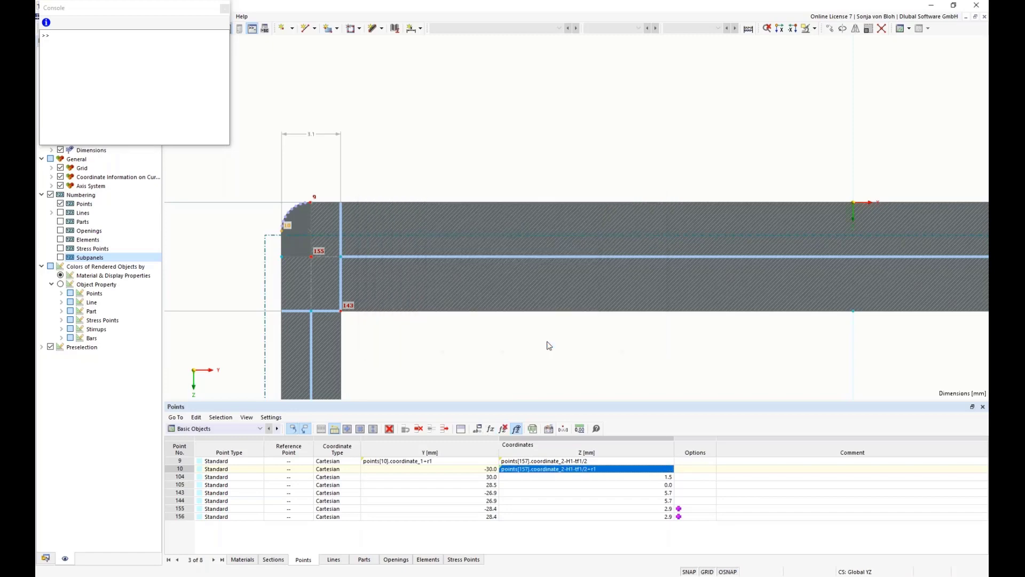
Define the Z-coordinate of point 104 at the upper right corner as points[157].coordinate_2-H1-tf1/2+r1.
left_click(515, 479)
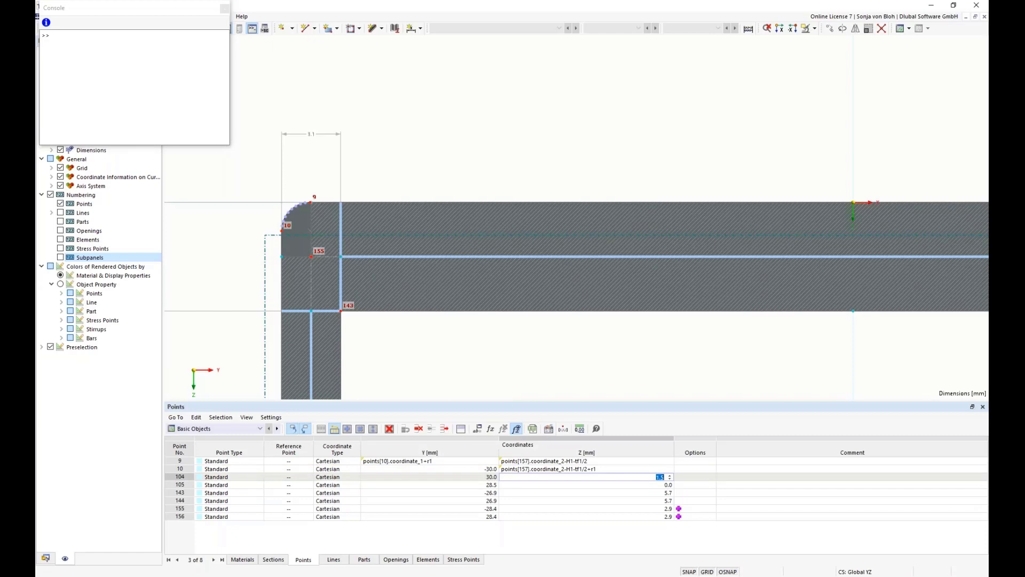
scroll(485, 316, "down", 4)
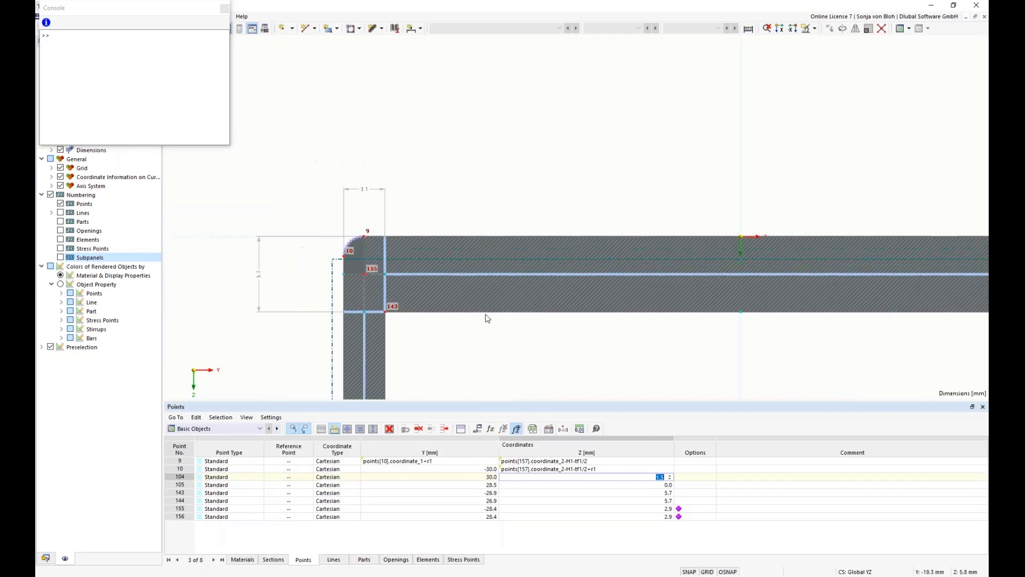
middle_click_drag(639, 340, 543, 325)
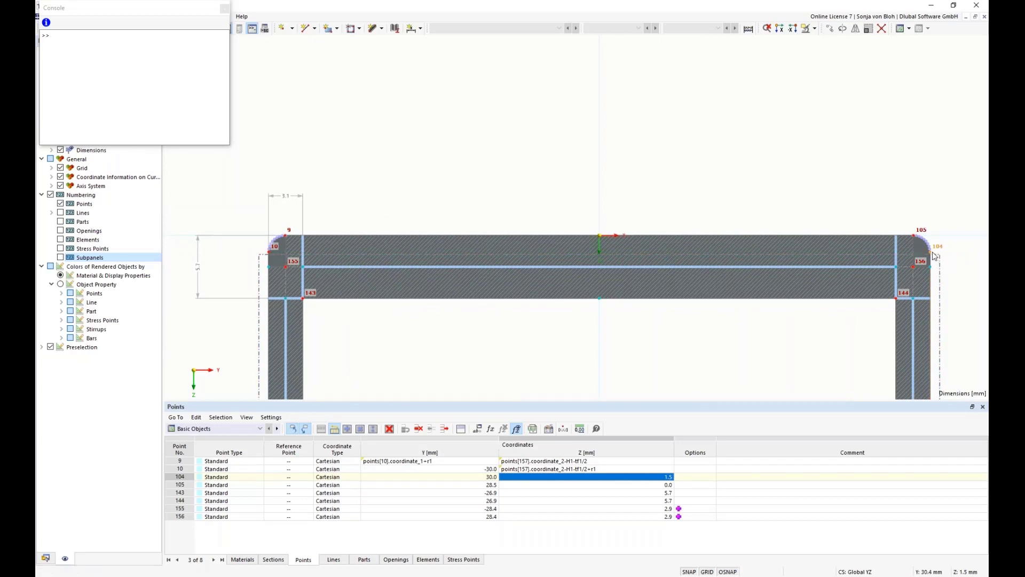
mouse_move(932, 256)
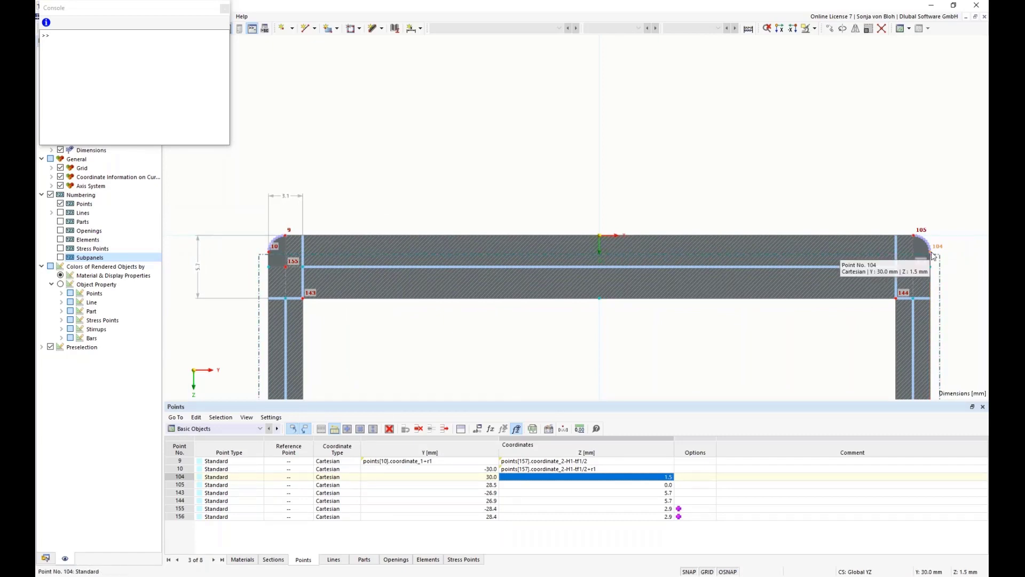
left_click(490, 429)
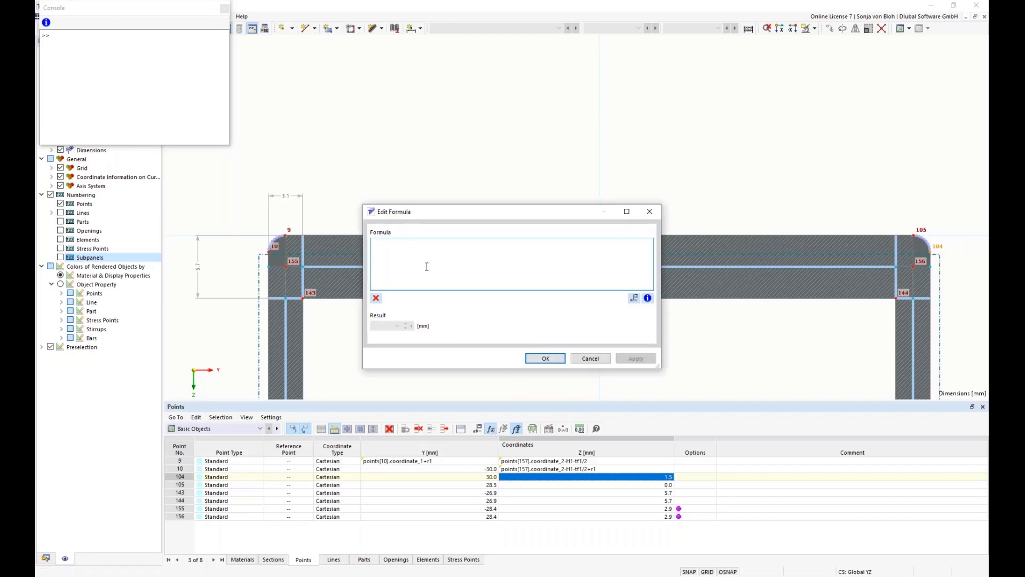
type("points[157].coordinate_2-H1-tf1/2")
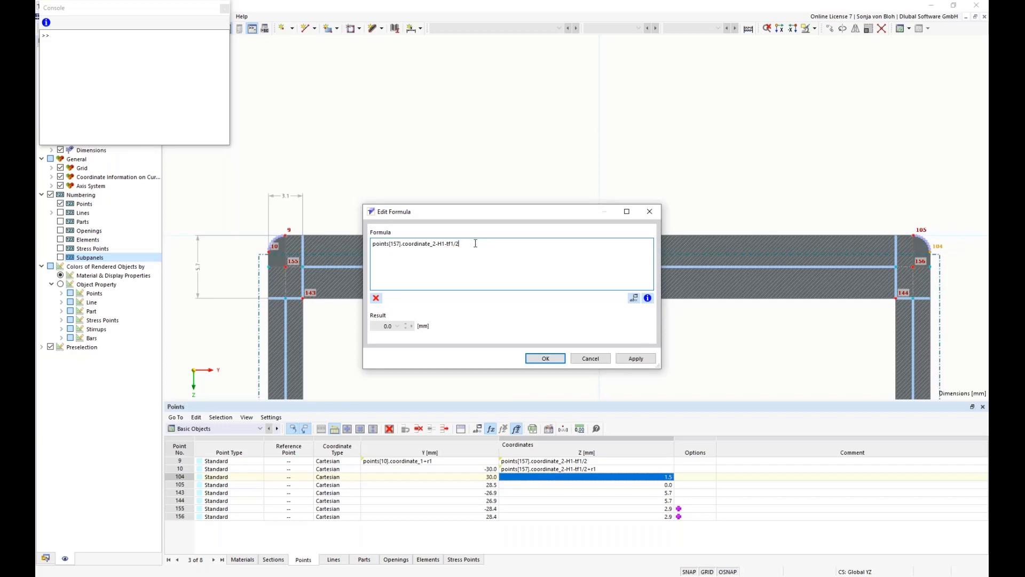
type("+r1")
left_click(537, 358)
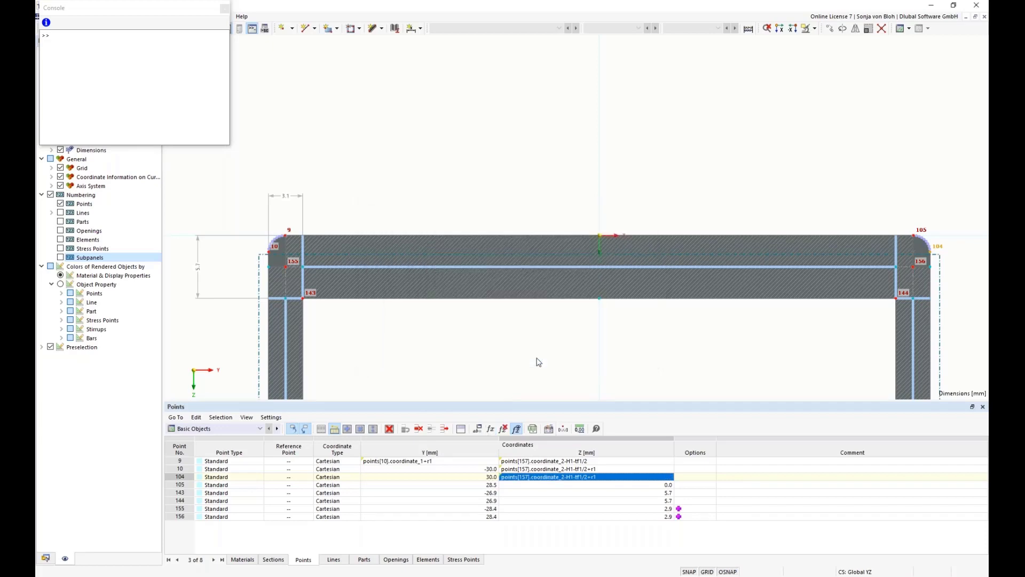
Define the Y-coordinate of point 105 with the formula points[104].coordinate_1-r1, adapting the copied formula.
double_click(388, 485)
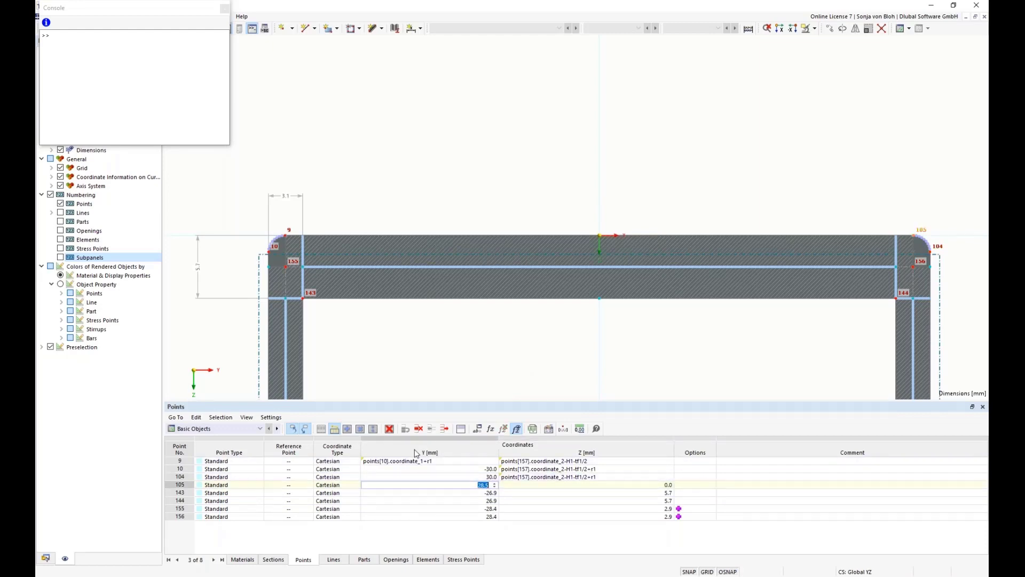
left_click(490, 428)
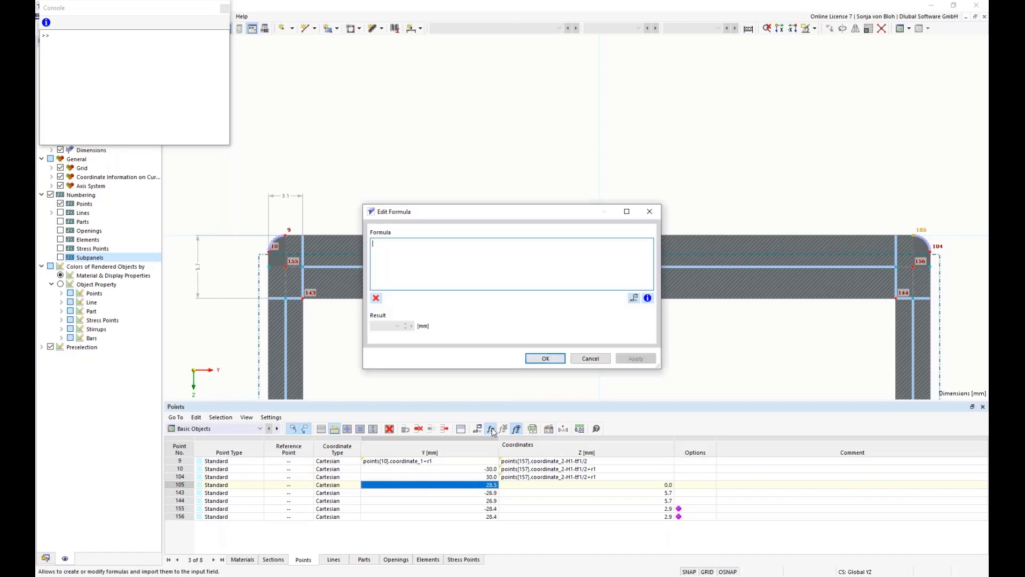
type("points[157].coordinate_2-H1-tf1/2")
left_click(400, 244)
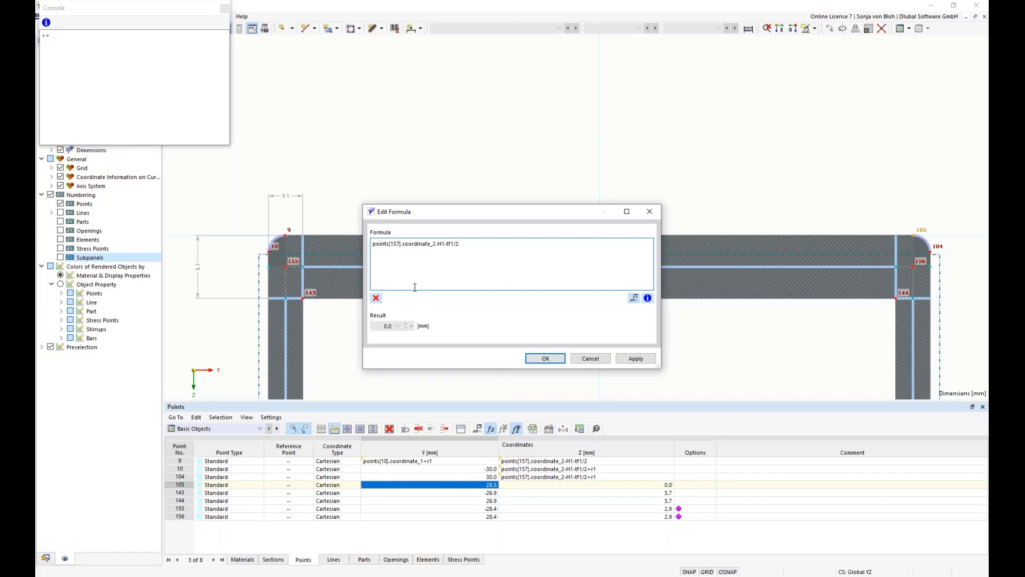
key("BackSpace")
key("BackSpace")
key("BackSpace")
type("104")
key("BackSpace")
type("1")
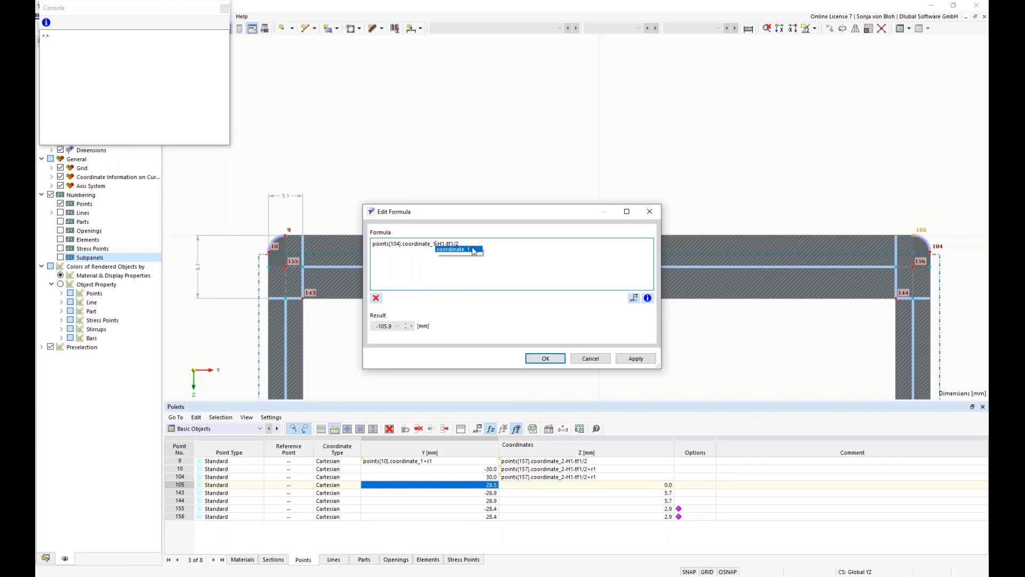
left_click(462, 244)
key("BackSpace")
key("BackSpace")
key("BackSpace")
key("BackSpace")
key("BackSpace")
key("BackSpace")
key("BackSpace")
key("BackSpace")
type("r1")
left_click(549, 358)
Define the Z-coordinate of point 105 as points[157].coordinate_2-H1-tf1/2.
left_click(599, 485)
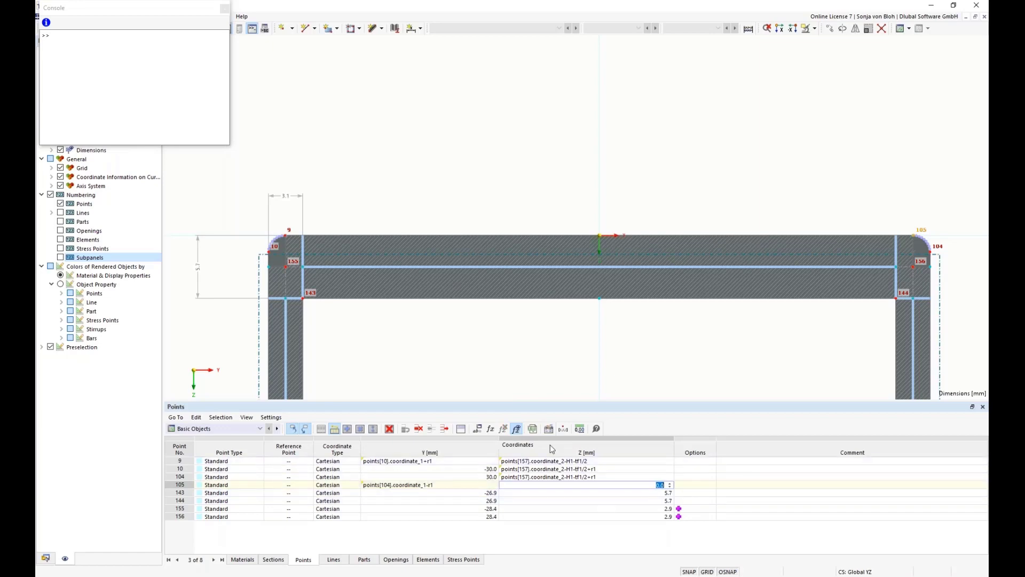
left_click(492, 429)
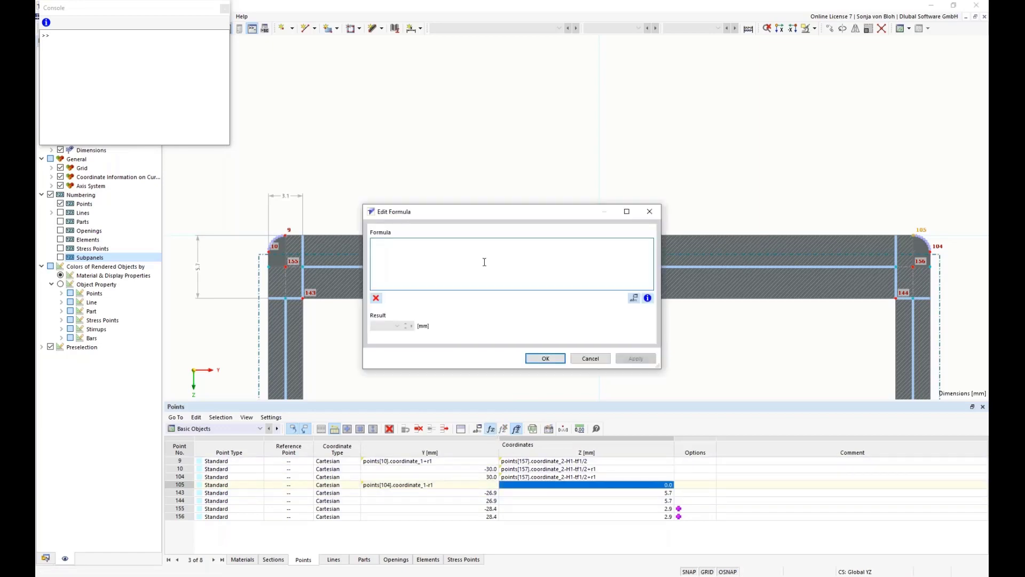
type("points[157].coordinate_2-H1-tf1/2")
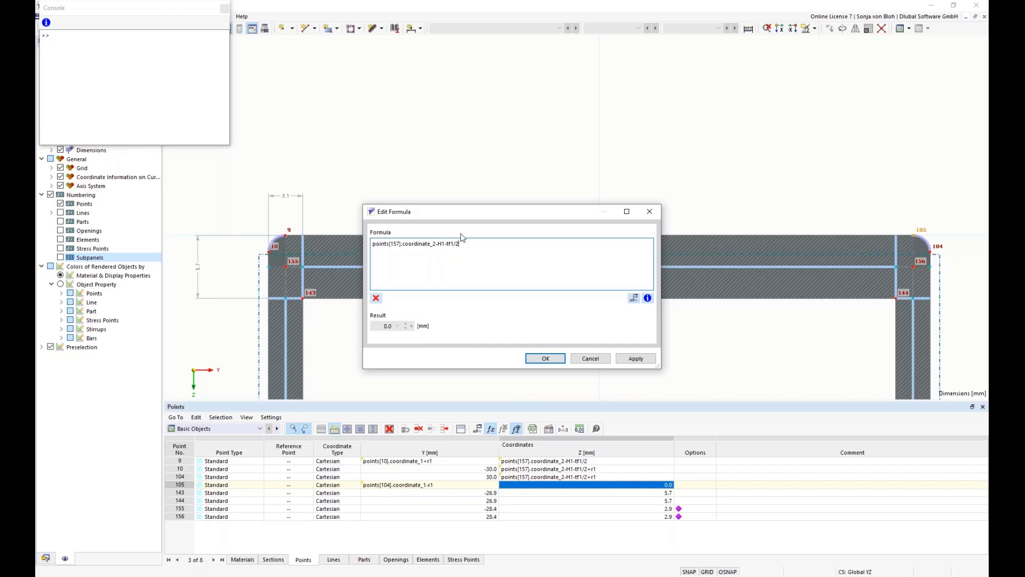
left_click(543, 359)
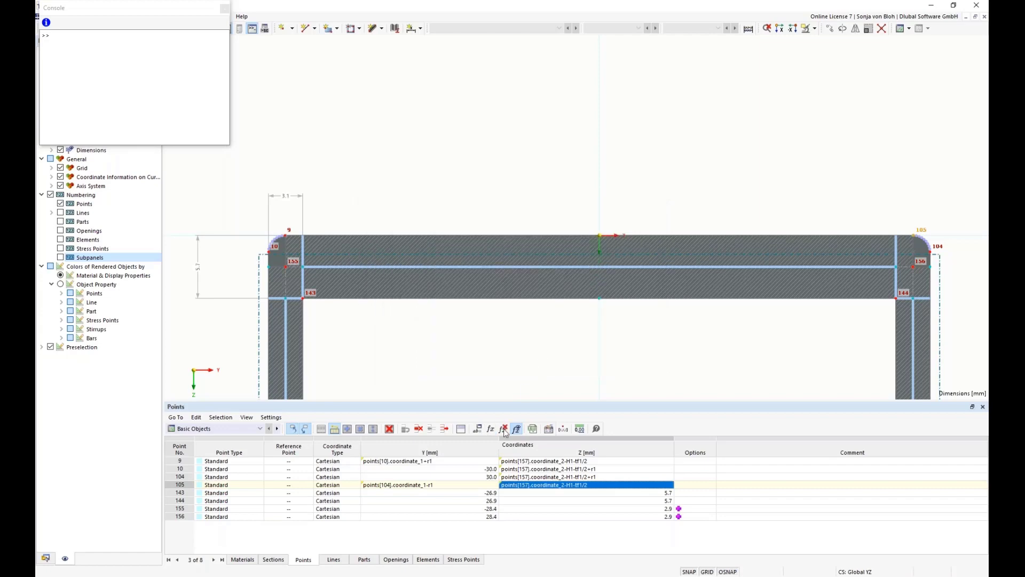
Define the Z-coordinate of point 143 at the left inner corner as points[157].coordinate_2-H1+tf1/2.
double_click(520, 492)
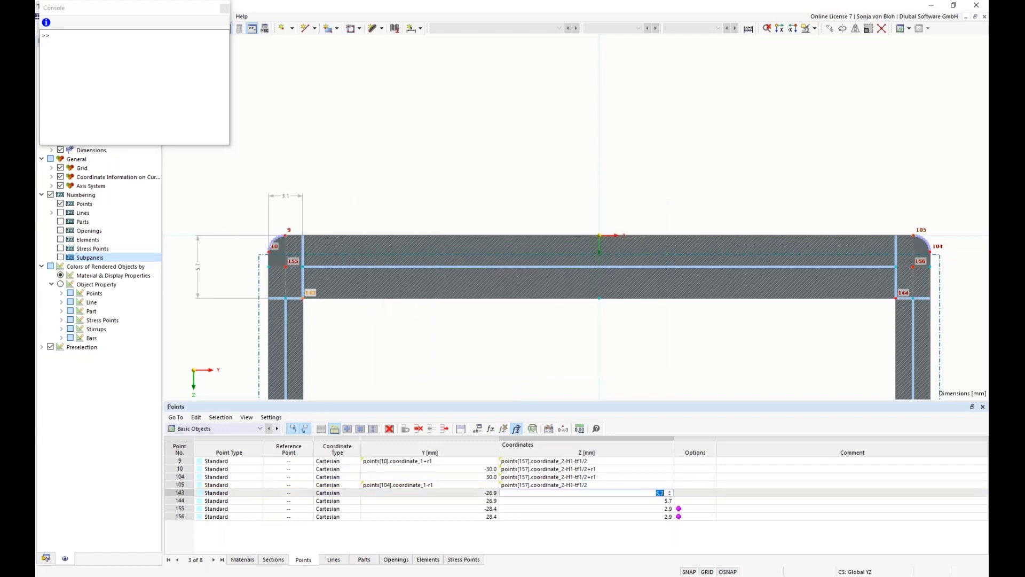
left_click(491, 429)
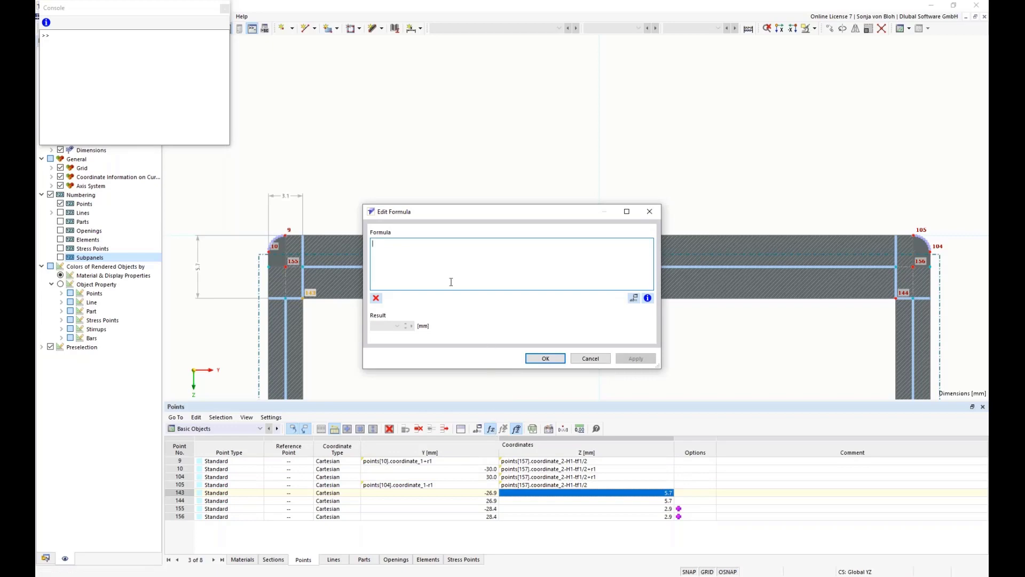
type("points[157].coordinate_2-H1-tf1/2")
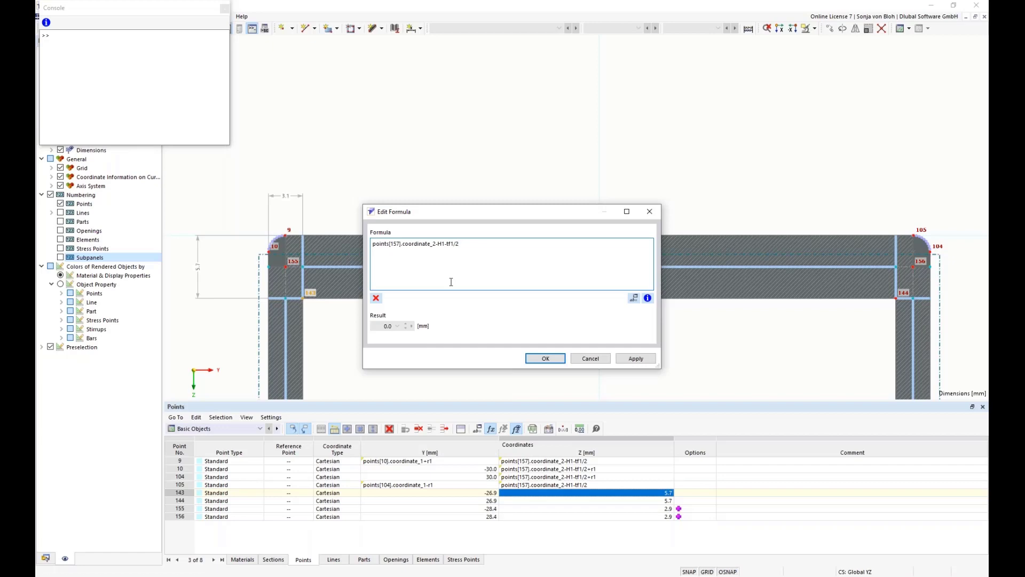
left_click(446, 244)
key("BackSpace")
type("+")
left_click(544, 359)
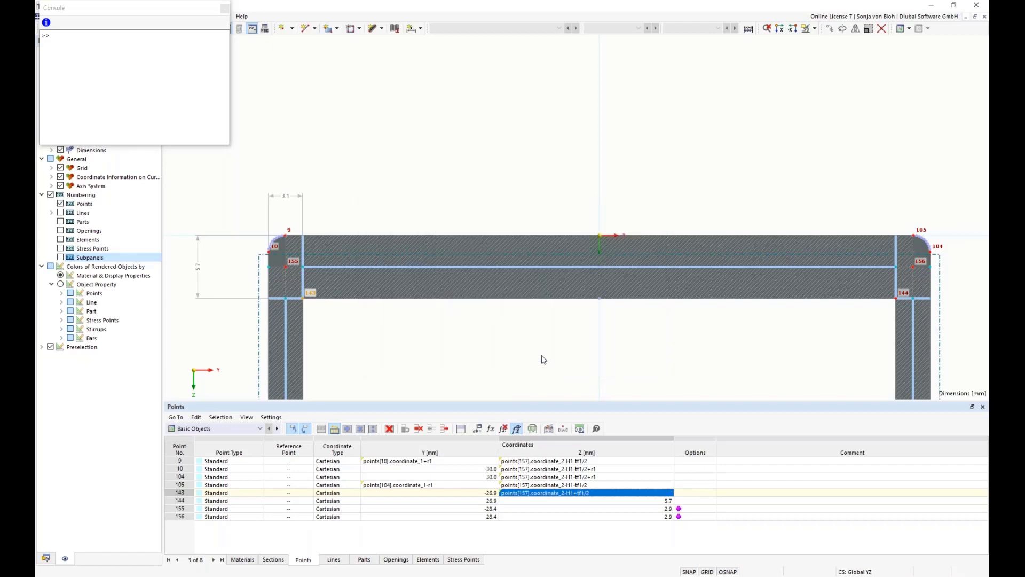
Define the Z-coordinate of point 144 at the right inner corner as points[157].coordinate_2-H1+tf1/2.
left_click(526, 502)
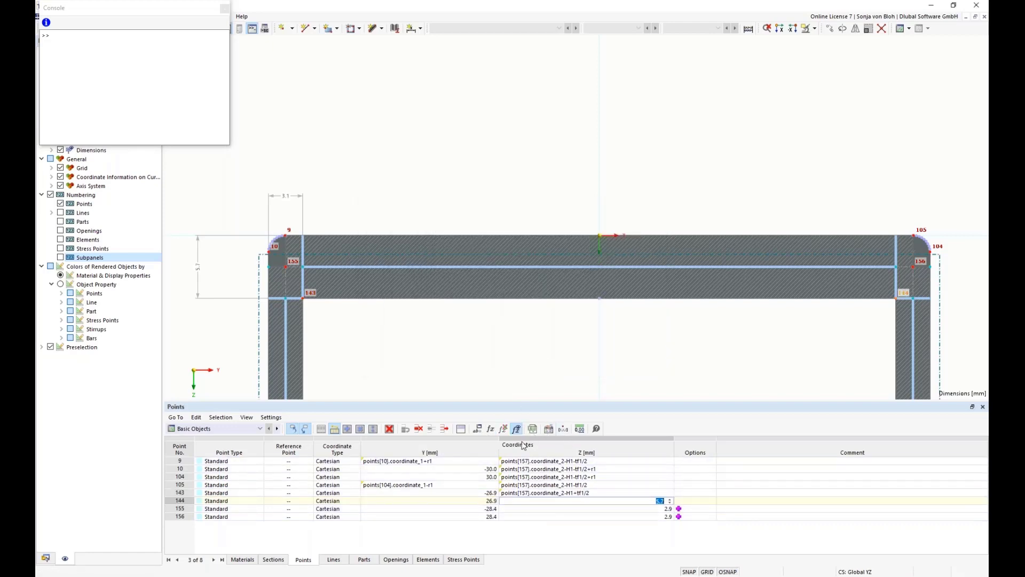
left_click(490, 429)
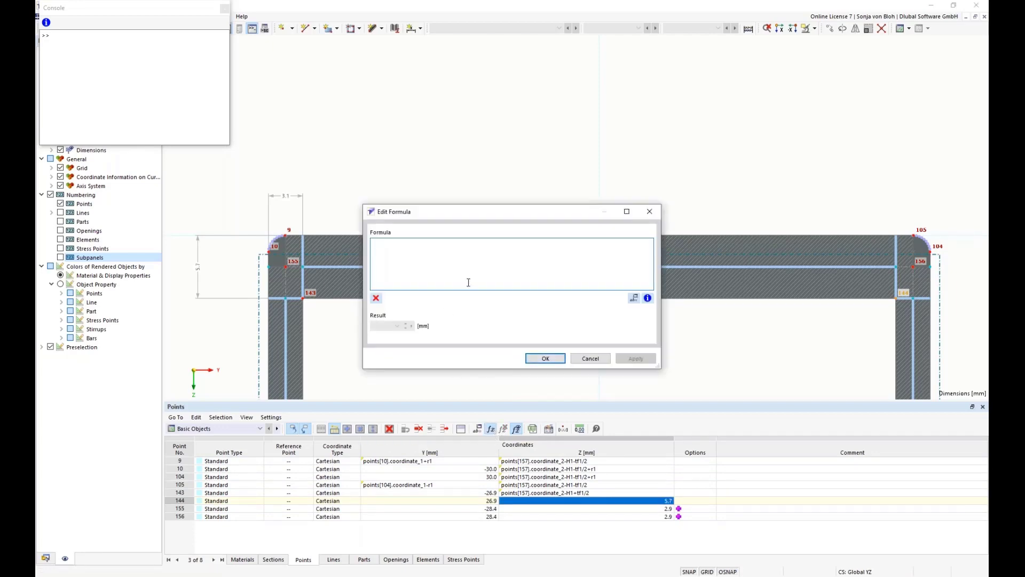
type("points[157].coordinate_2-H1-tf1/2")
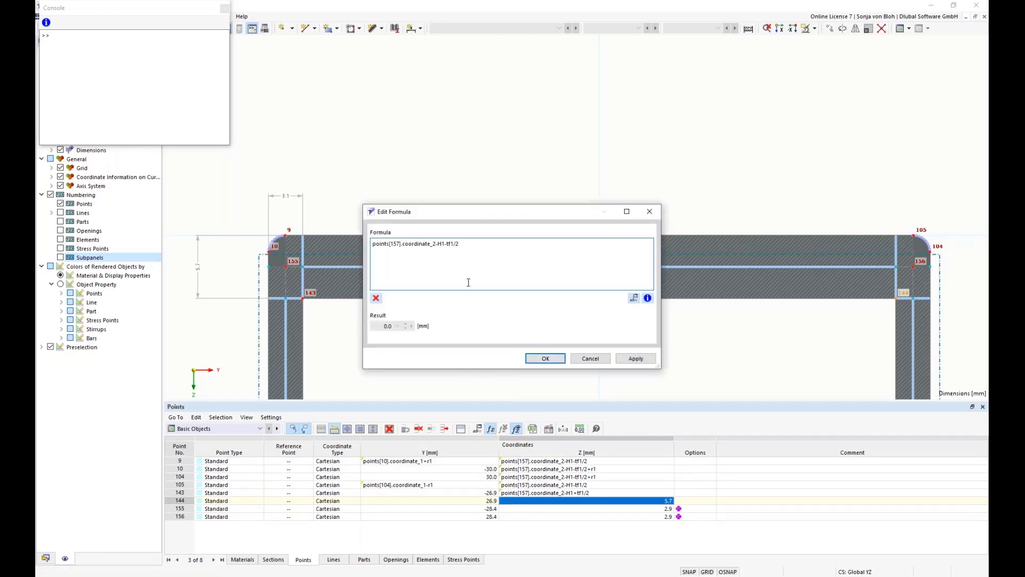
left_click(446, 243)
key("Delete")
type("+")
left_click(539, 359)
Define the Z-coordinate of point 155 on the flange's centreline as points[157].coordinate_2-H1.
left_click(514, 509)
left_click(514, 509)
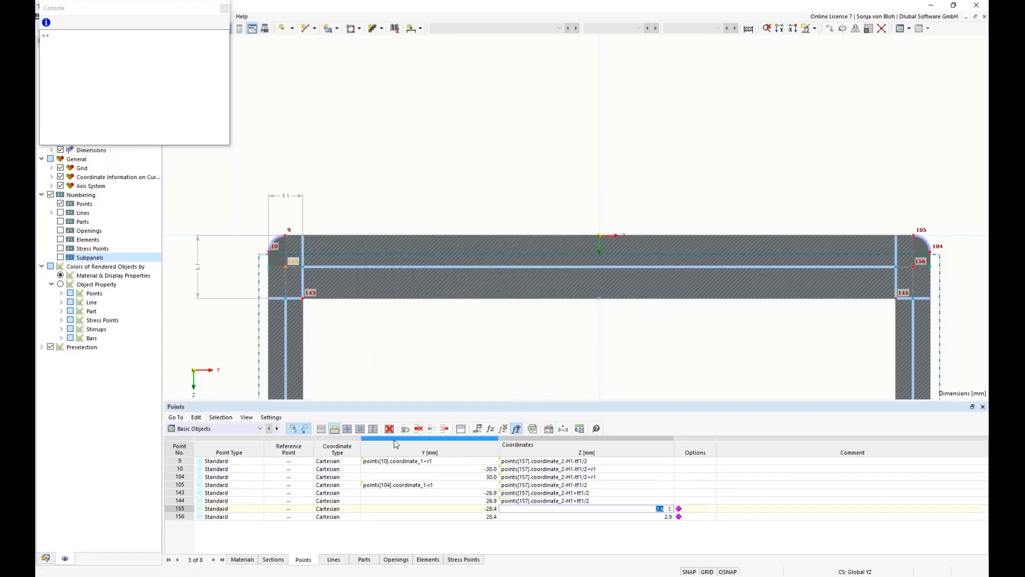
left_click(491, 430)
type("points[157].coordinate_2-H1-tf1/2")
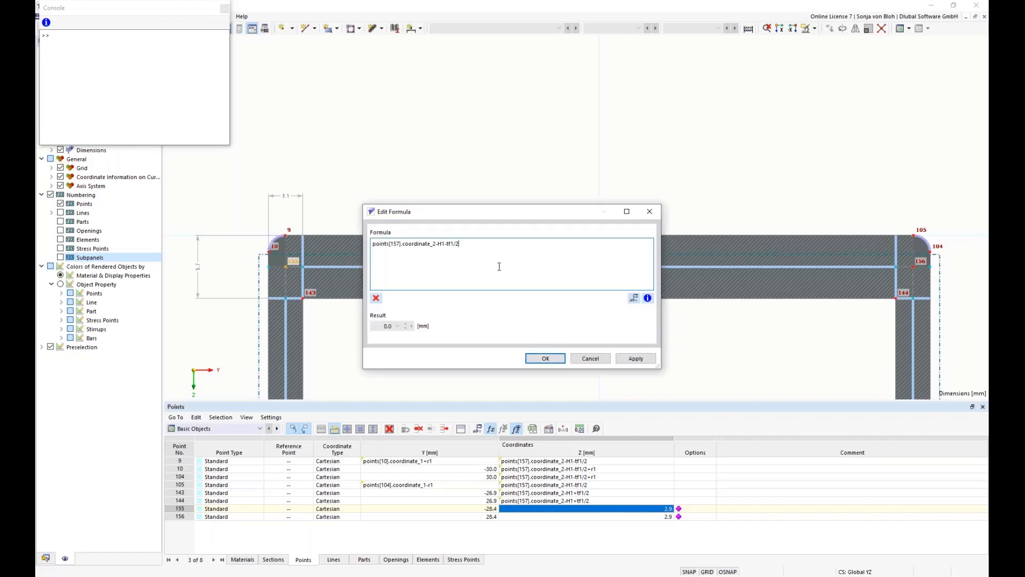
left_click_drag(477, 249, 445, 244)
key("BackSpace")
left_click(540, 359)
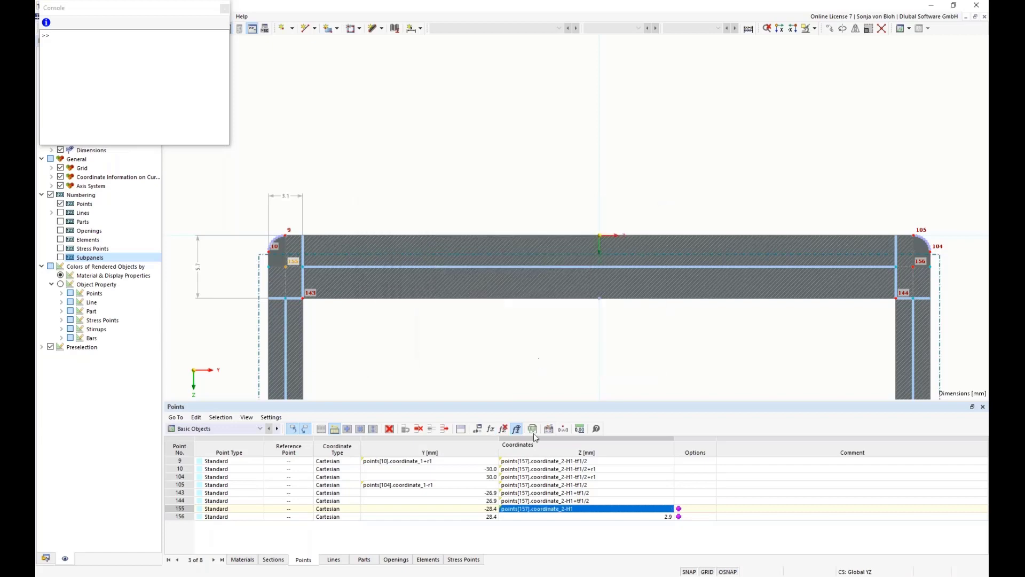
Define the Z-coordinate of point 156 on the flange's centreline as points[157].coordinate_2-H1.
double_click(548, 516)
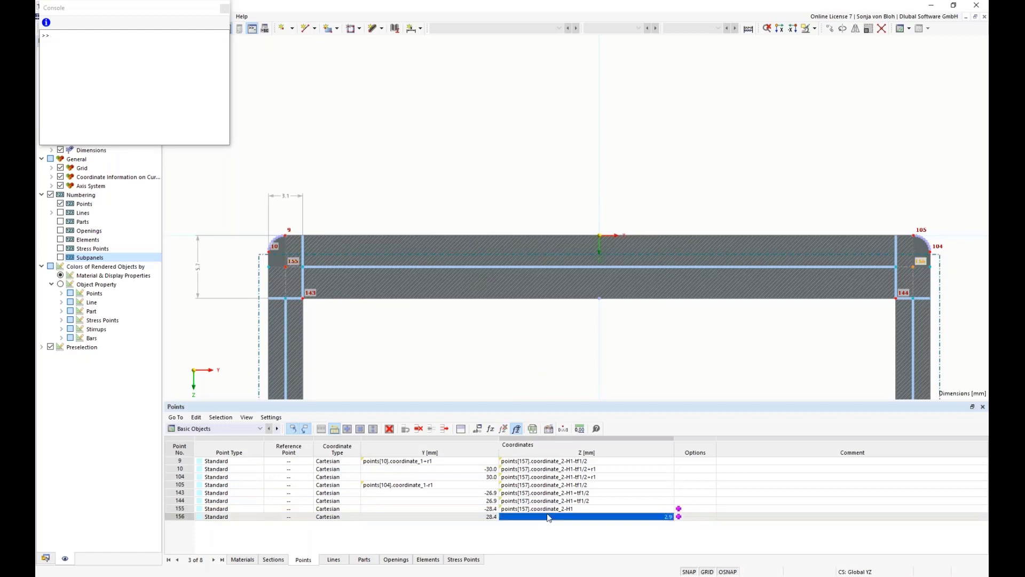
left_click(490, 429)
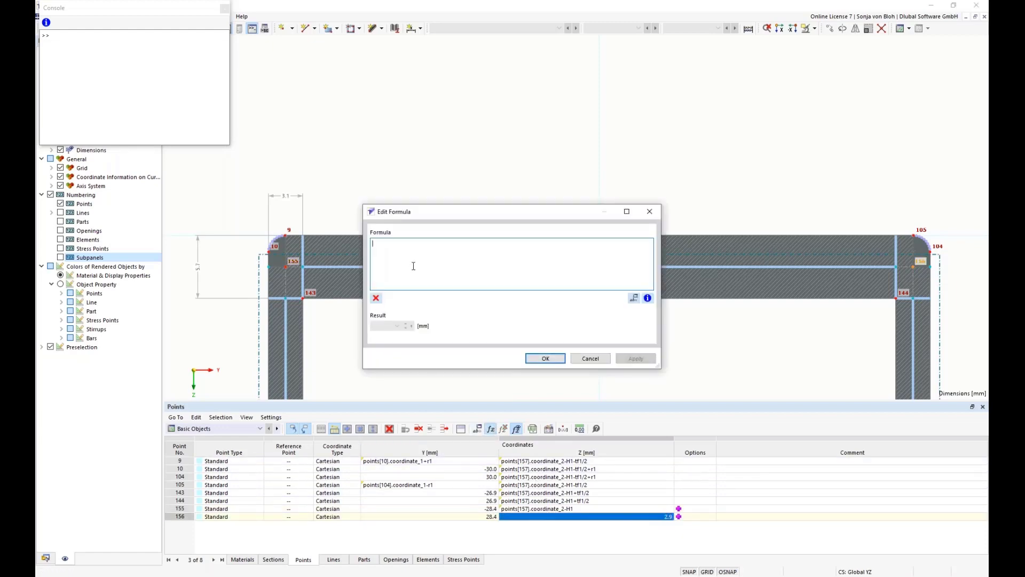
type("points[157].coordinate_2-H1-tf1/2")
key("BackSpace")
key("BackSpace")
key("BackSpace")
key("BackSpace")
key("BackSpace")
key("BackSpace")
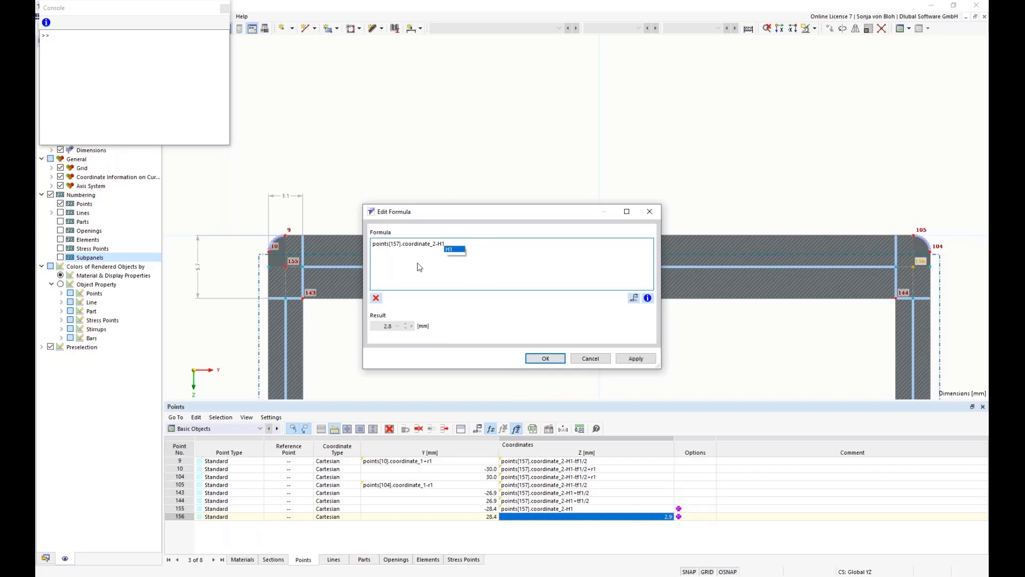
left_click(545, 358)
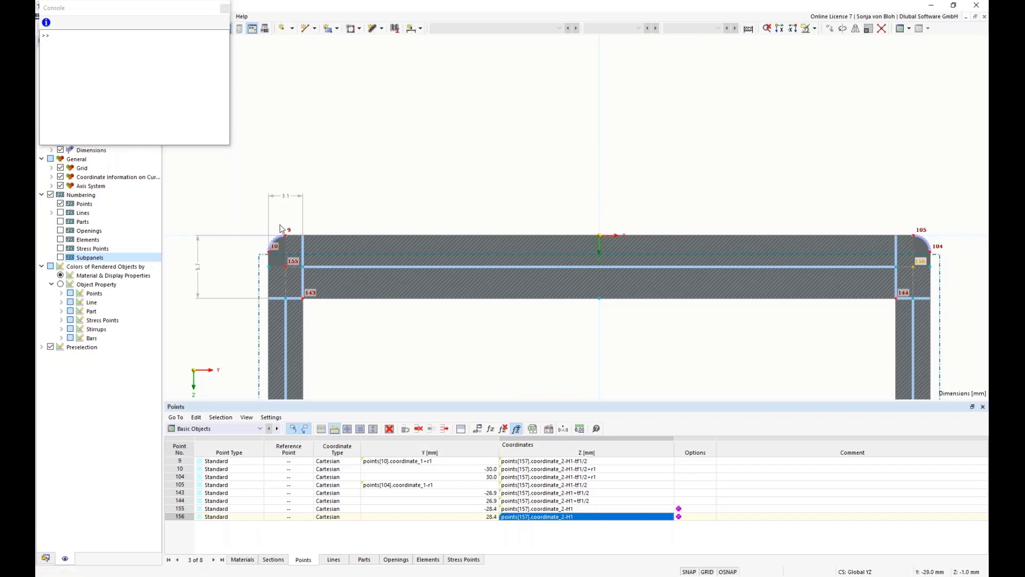
Define the control point's Y-coordinate of the left corner arc between points 9 and 10 as points[9].coordinate_1-r1/sqrt(2).
scroll(281, 229, "up", 5)
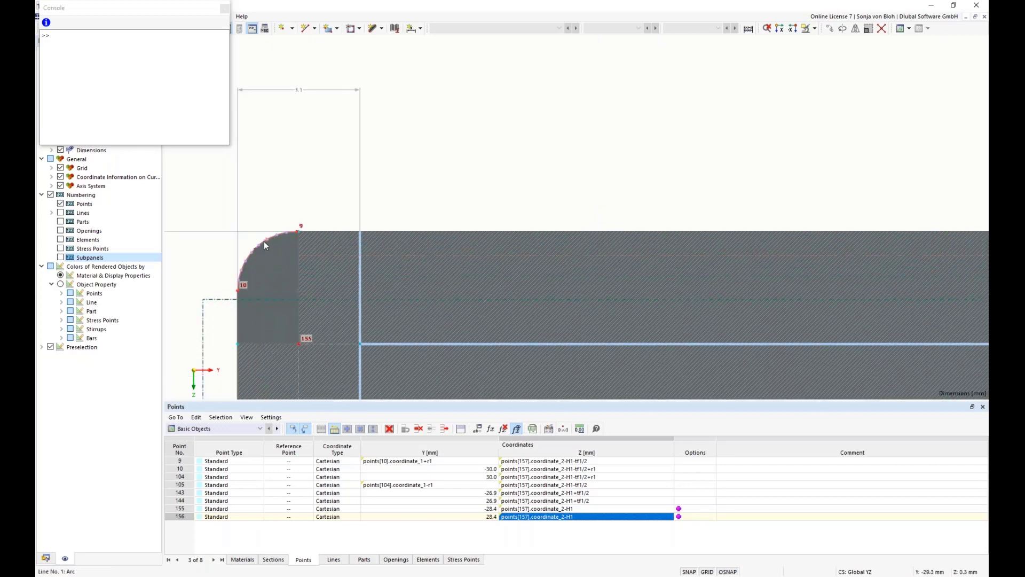
scroll(276, 273, "down", 5)
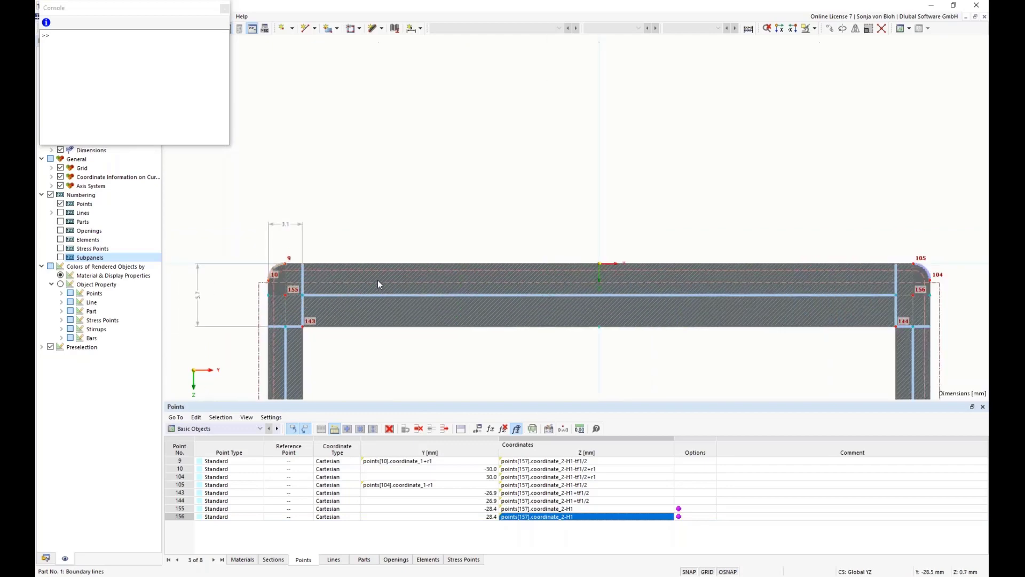
scroll(925, 276, "up", 1)
scroll(925, 276, "up", 5)
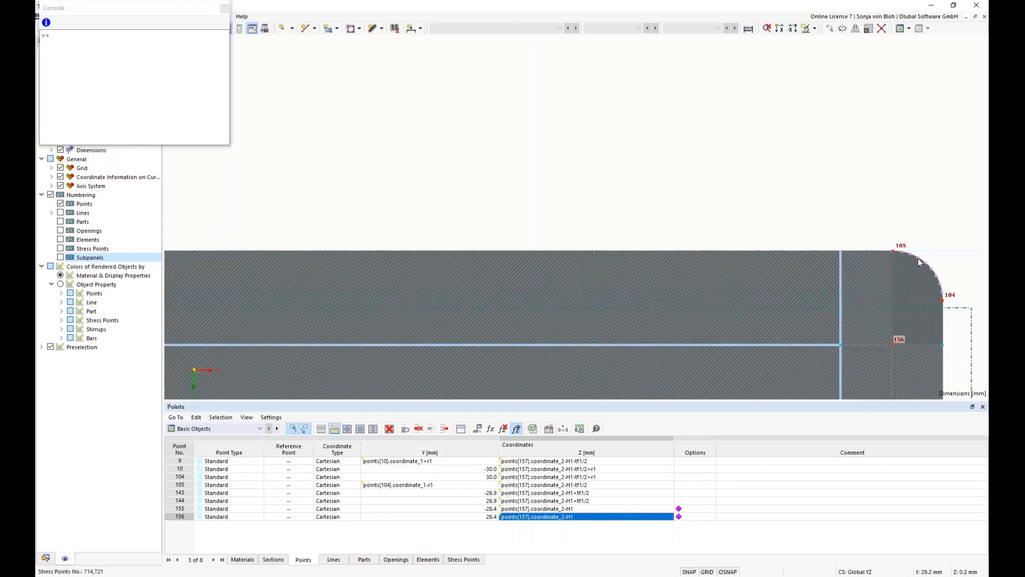
scroll(914, 271, "down", 6)
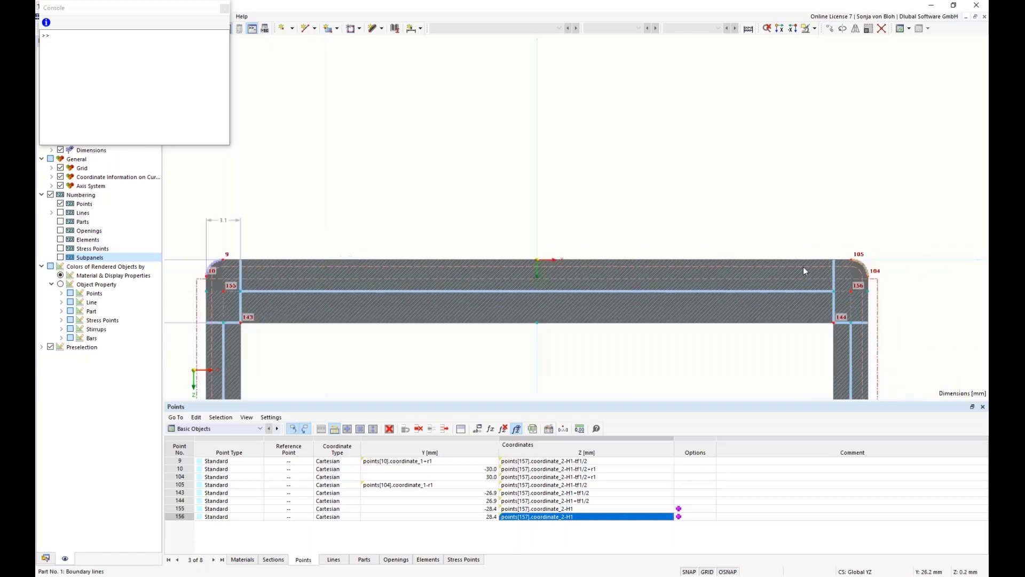
scroll(306, 264, "up", 4)
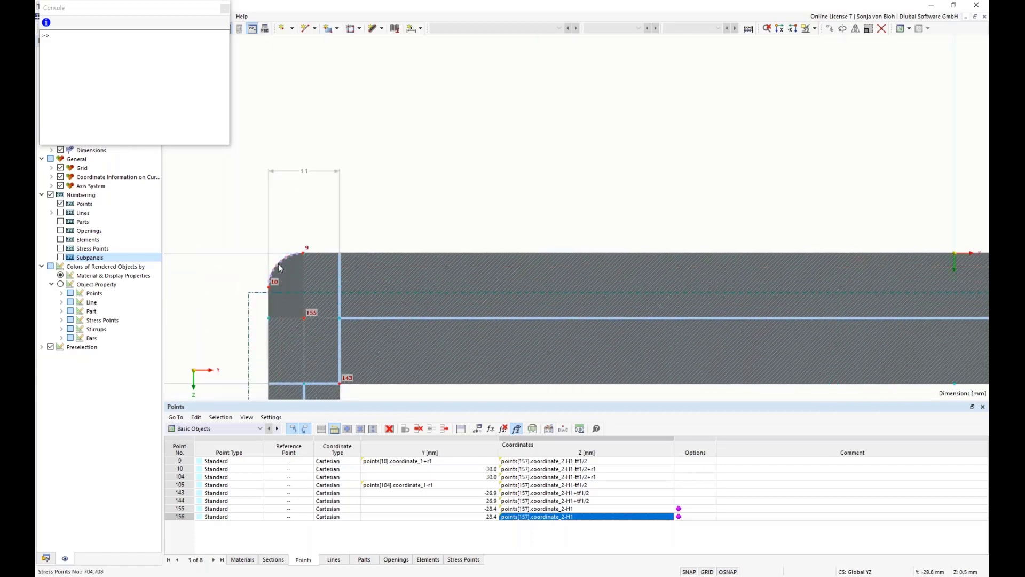
scroll(284, 259, "up", 4)
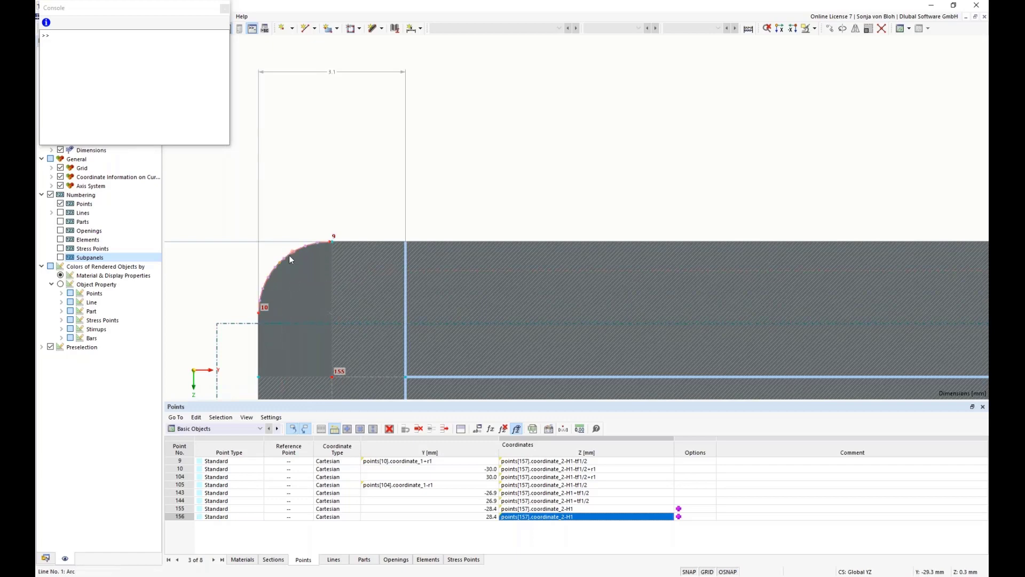
double_click(290, 256)
left_click_drag(301, 102, 365, 87)
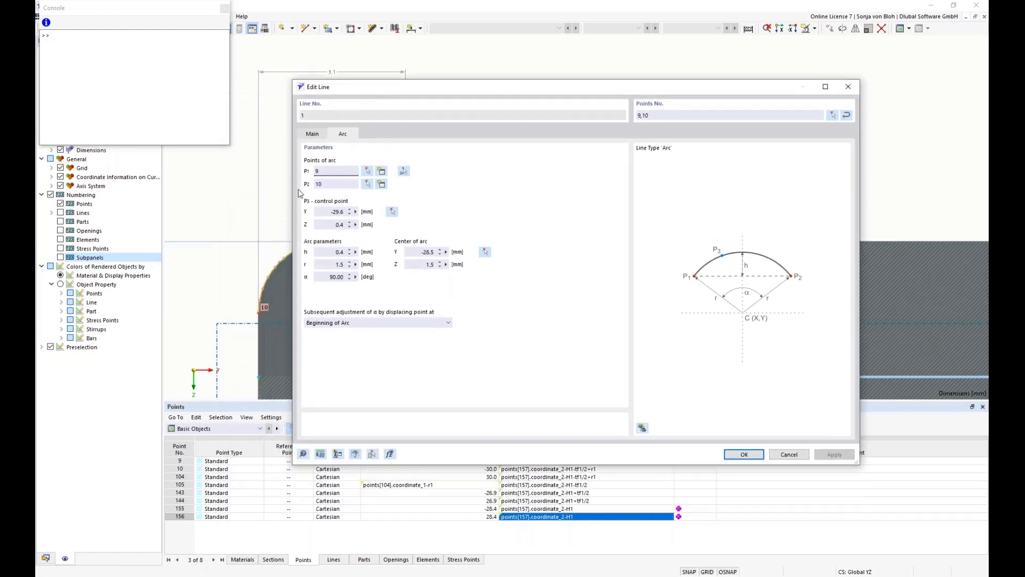
left_click(356, 212)
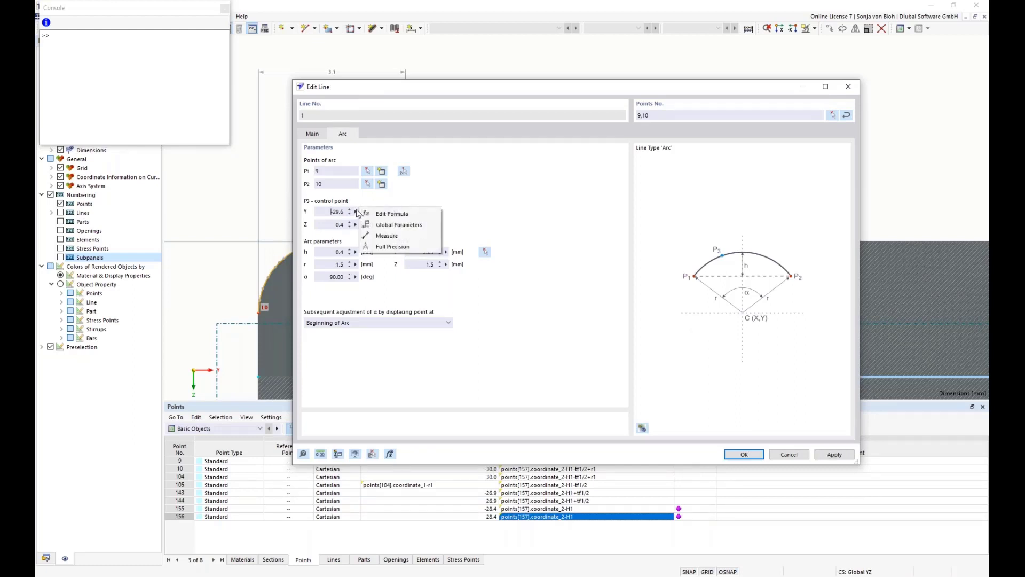
left_click(403, 214)
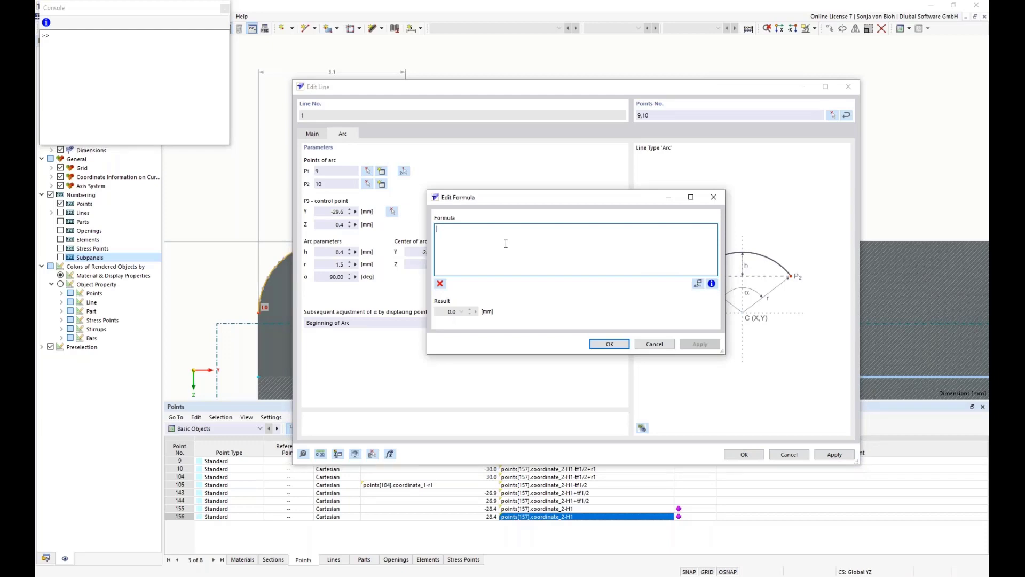
type("points[157].coordinate_2-H1-tf1/2")
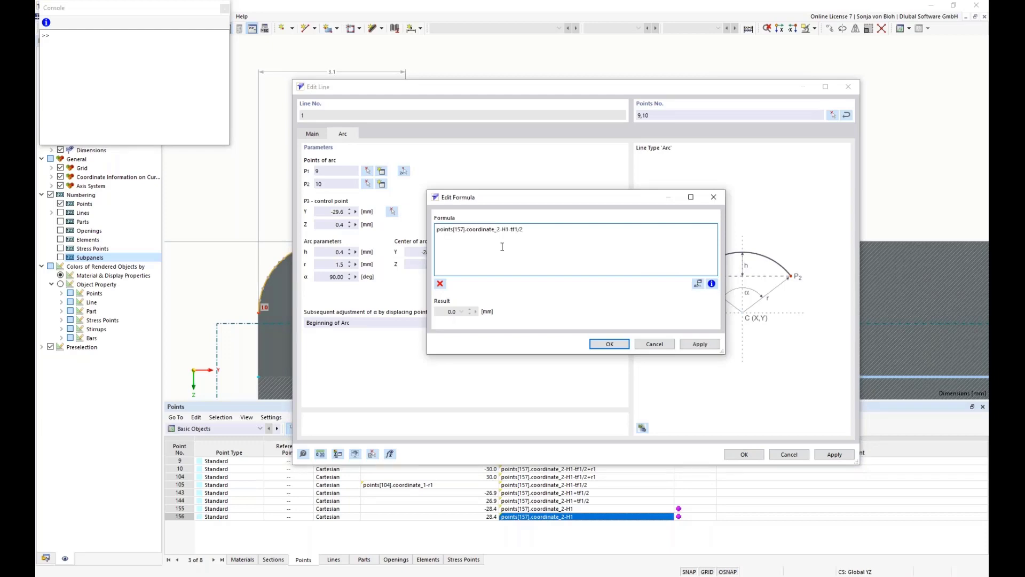
left_click(465, 229)
key("BackSpace")
key("BackSpace")
key("BackSpace")
key("BackSpace")
key("BackSpace")
type("9")
left_click(496, 228)
key("BackSpace")
type("1")
left_click_drag(529, 229, 498, 225)
type("r1/")
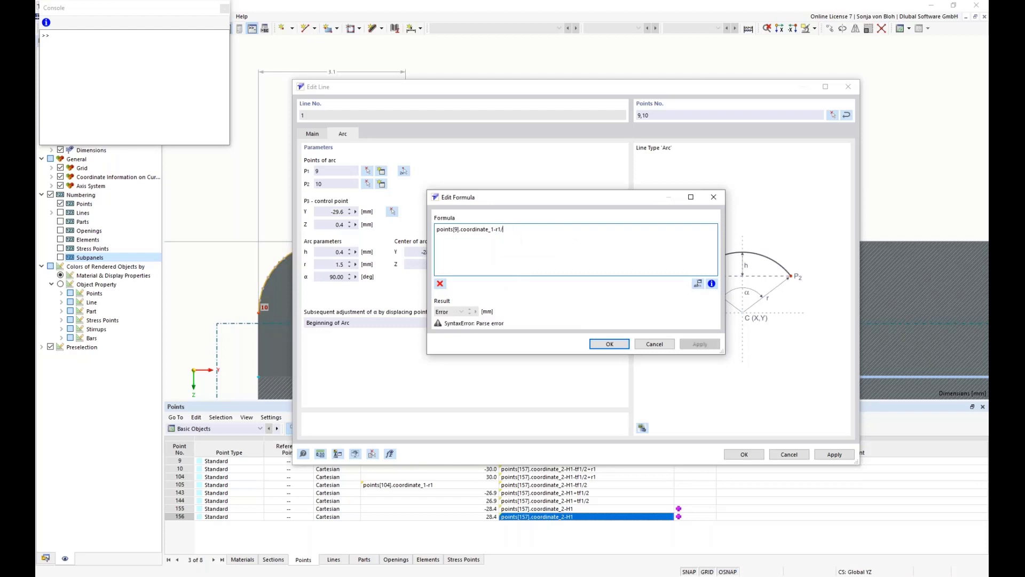
type("sqrt")
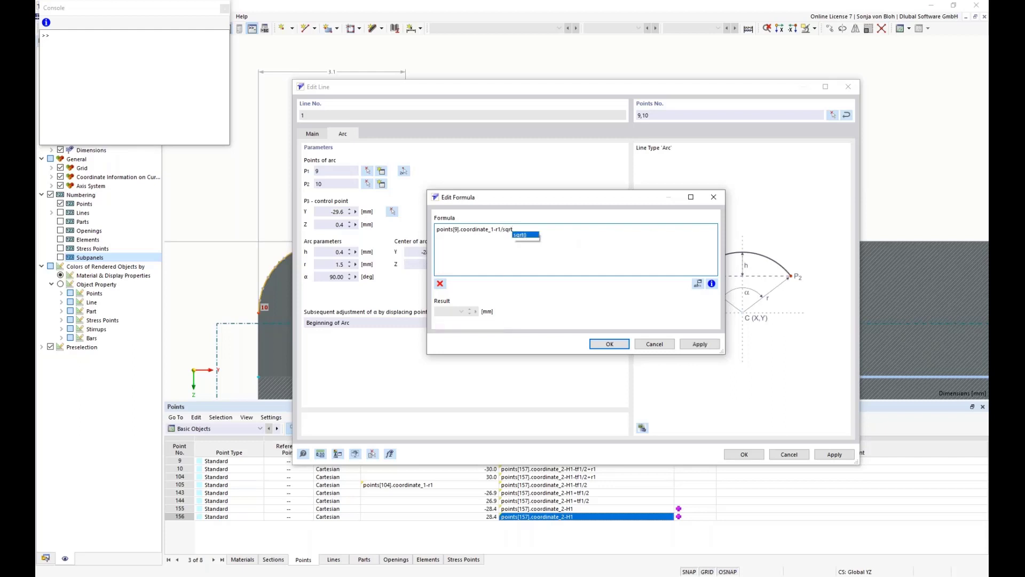
type("(2)")
left_click_drag(516, 229, 409, 226)
key("ctrl+c")
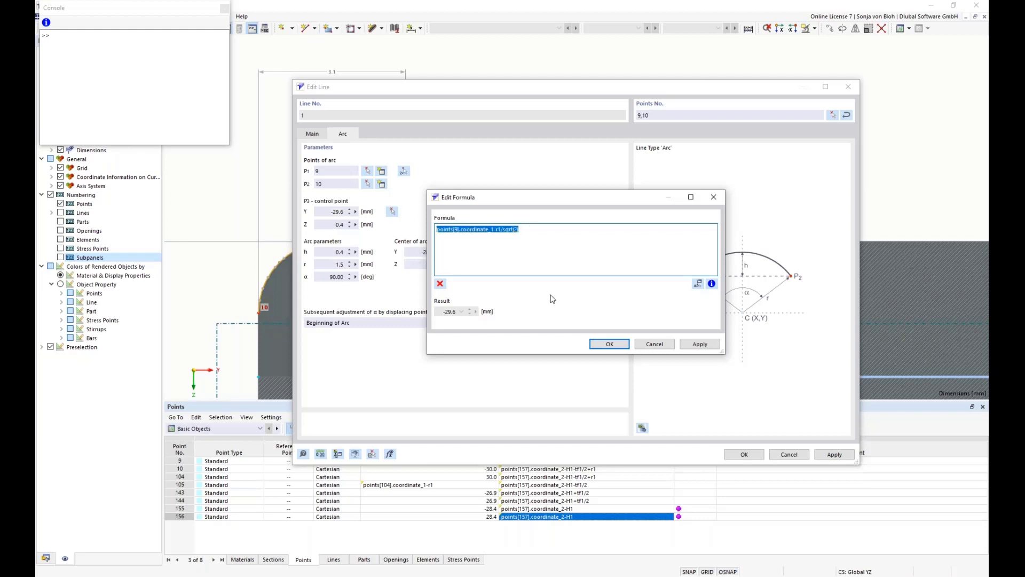
left_click(607, 346)
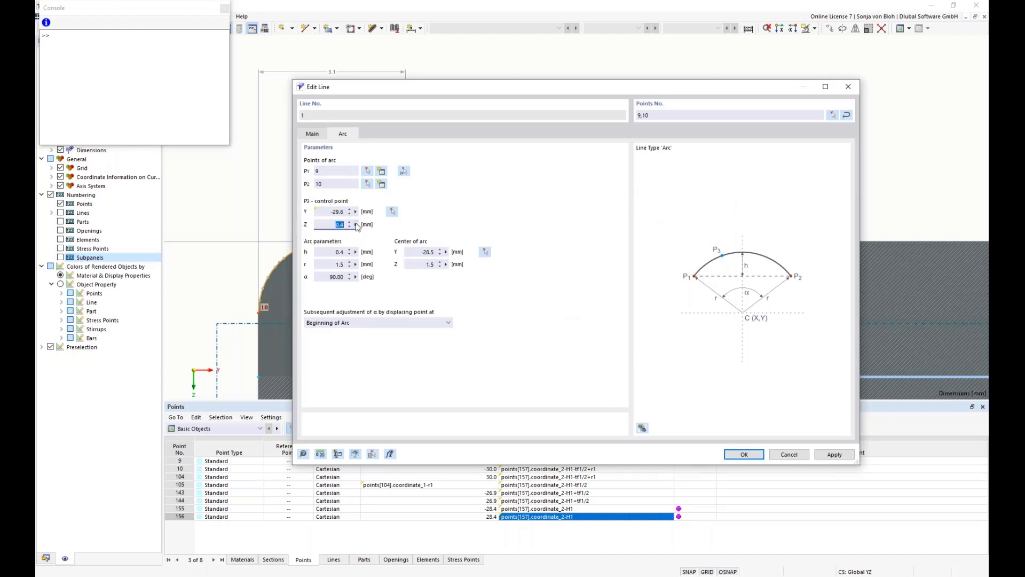
Define the left corner arc's control point Z-coordinate as points[10].coordinate_2-r1/sqrt(2) and accept the line changes.
left_click(356, 224)
left_click(388, 228)
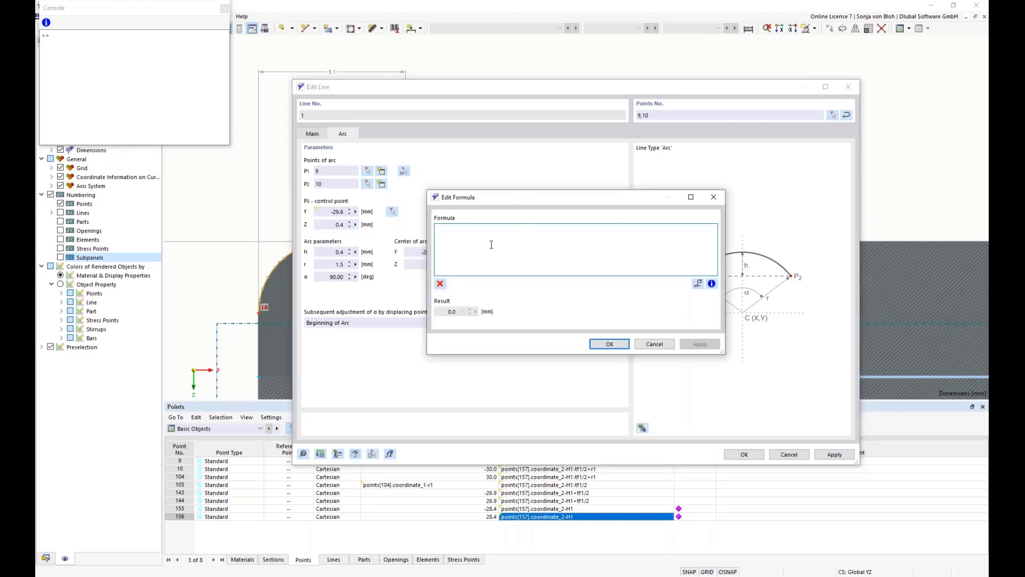
key("ctrl+v")
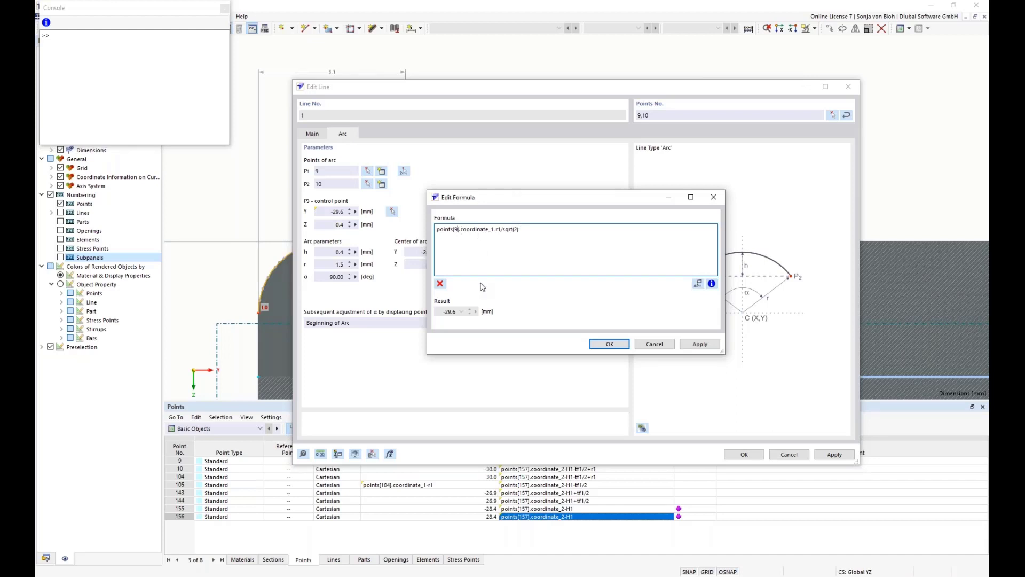
key("BackSpace")
type("10")
left_click(495, 230)
key("BackSpace")
type("2")
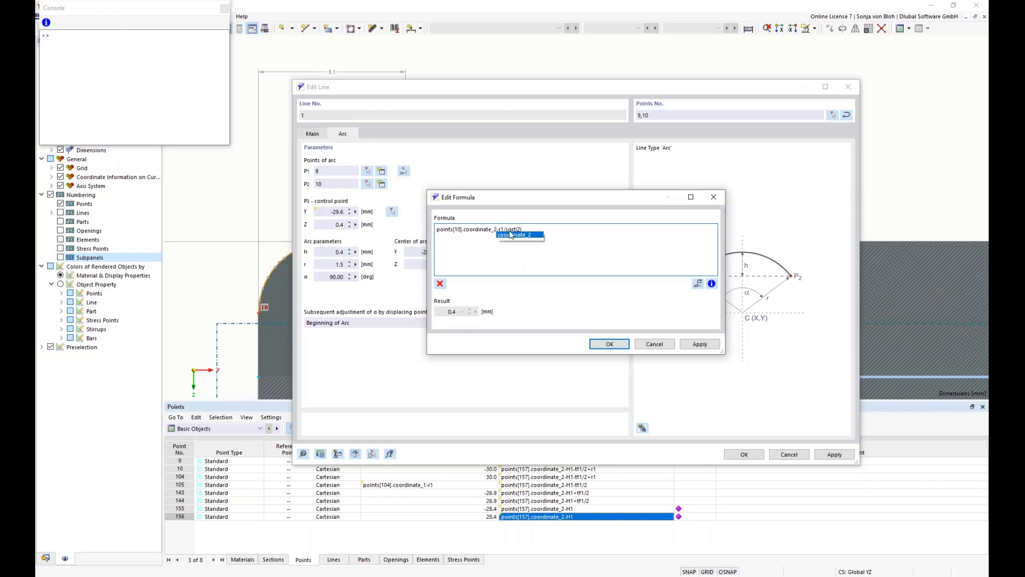
left_click(609, 345)
left_click(609, 345)
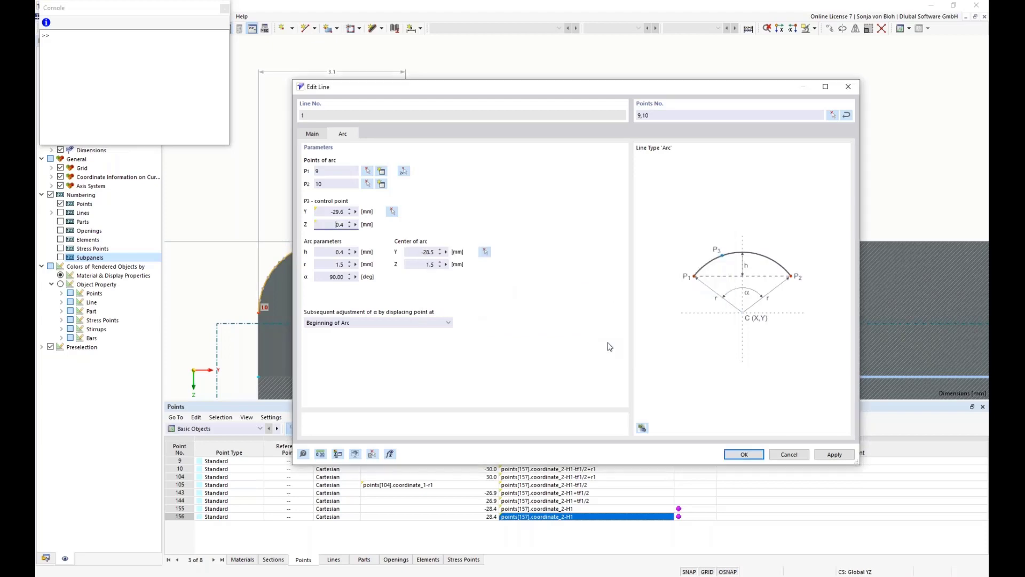
left_click(748, 455)
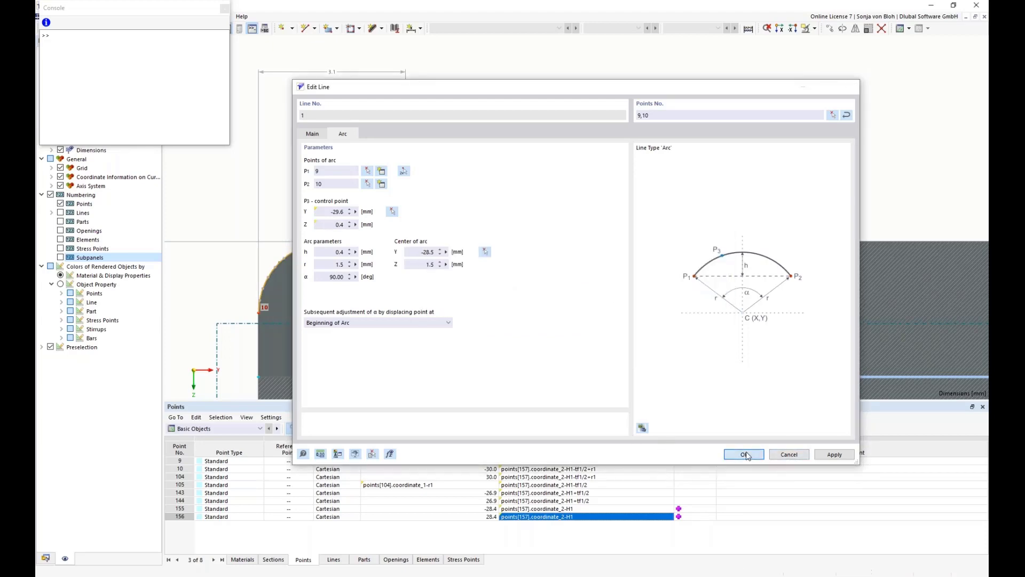
Define the control point's Y-coordinate of the right corner arc between points 104 and 105 as points[105].coordinate_1+r1/sqrt(2).
scroll(471, 222, "down", 5)
middle_click_drag(944, 282, 664, 272)
scroll(664, 272, "up", 5)
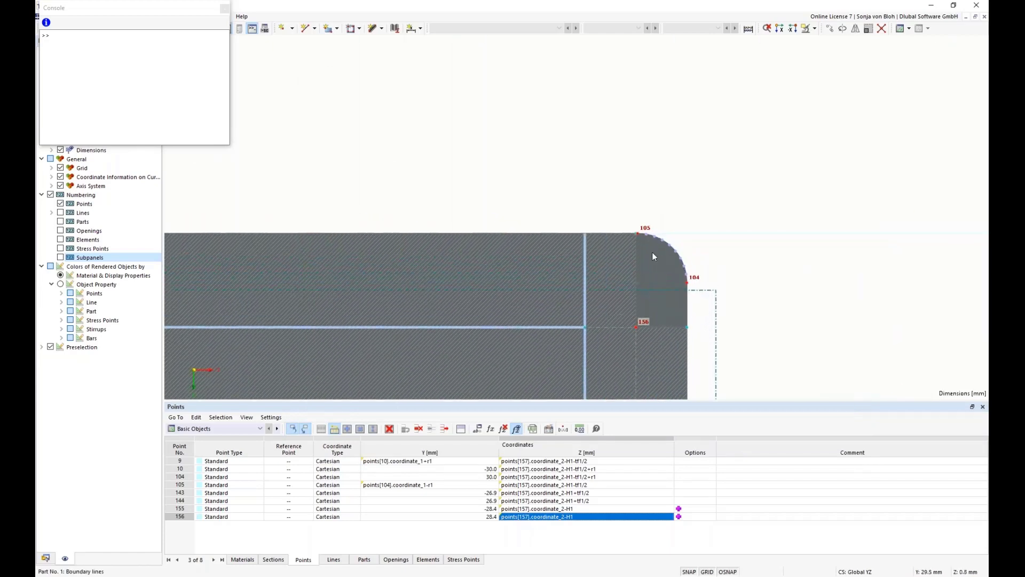
double_click(672, 233)
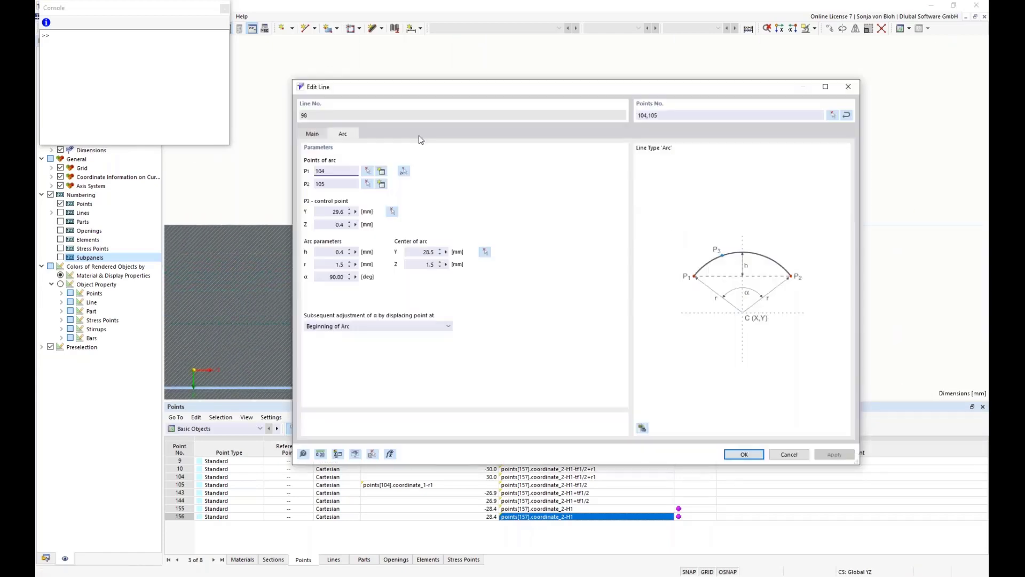
right_click(357, 211)
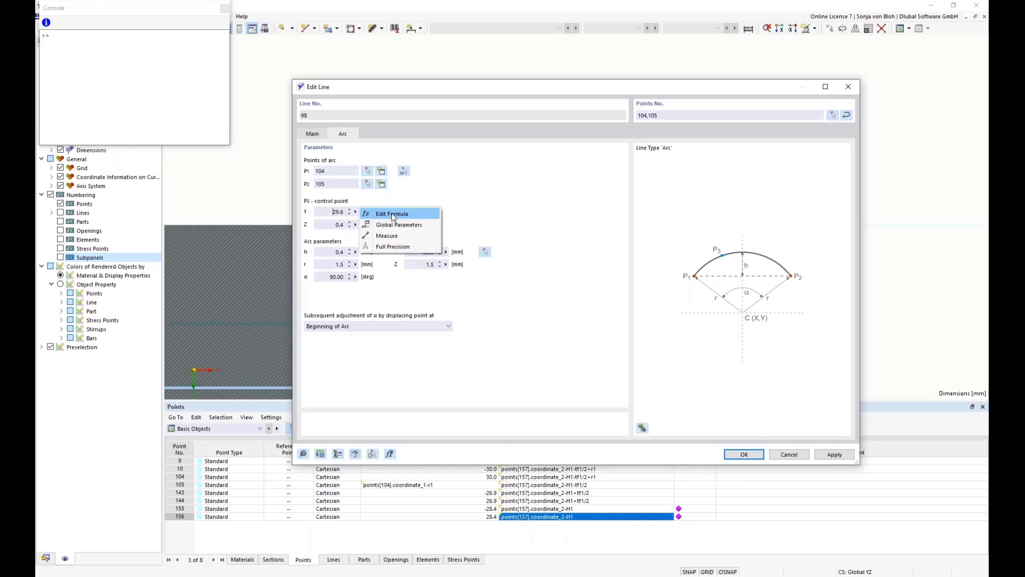
left_click(392, 215)
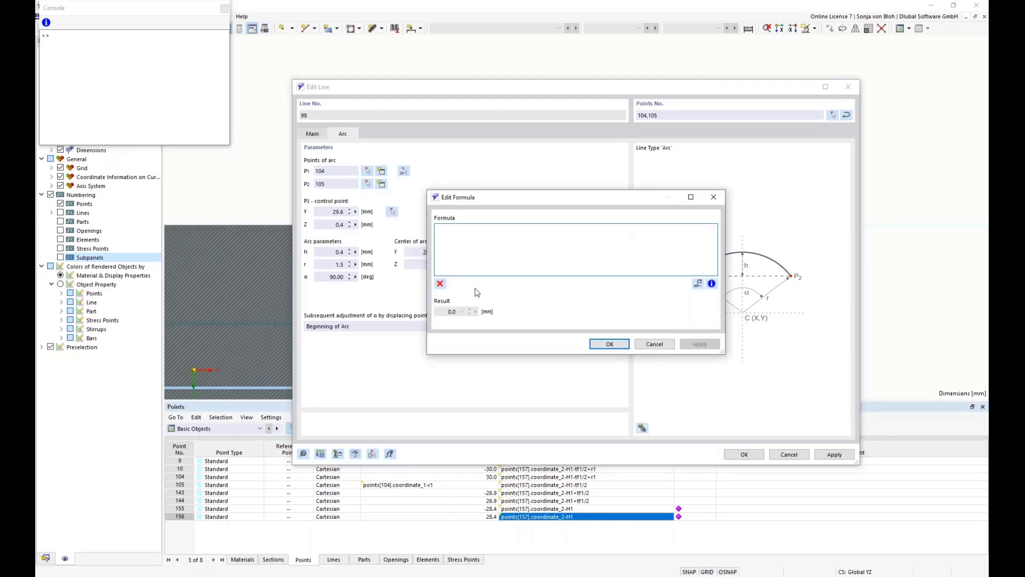
type("points[9].coordinate_1-r1/sqrt(2)")
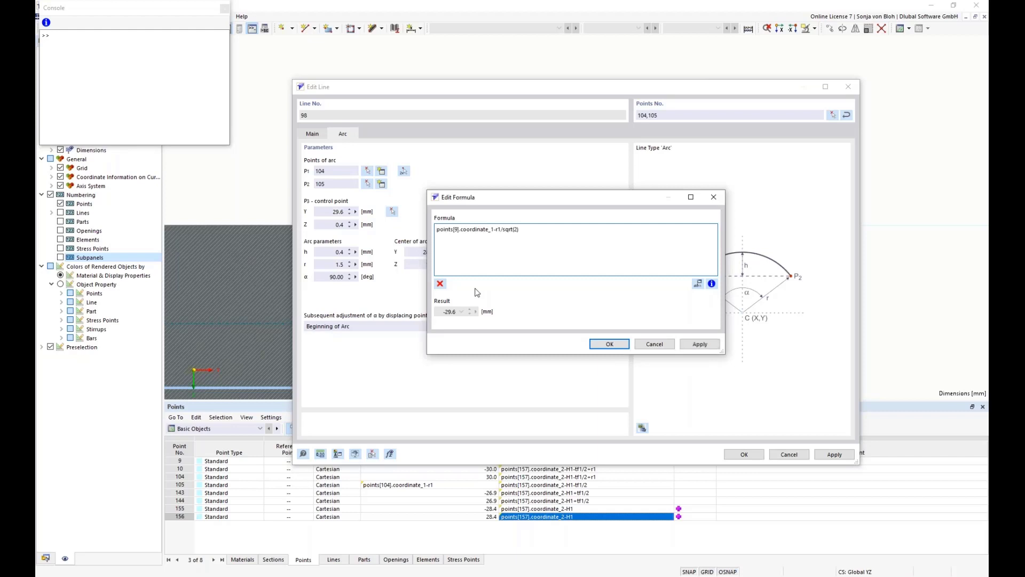
left_click(456, 230)
key("BackSpace")
type("105")
left_click(500, 229)
key("BackSpace")
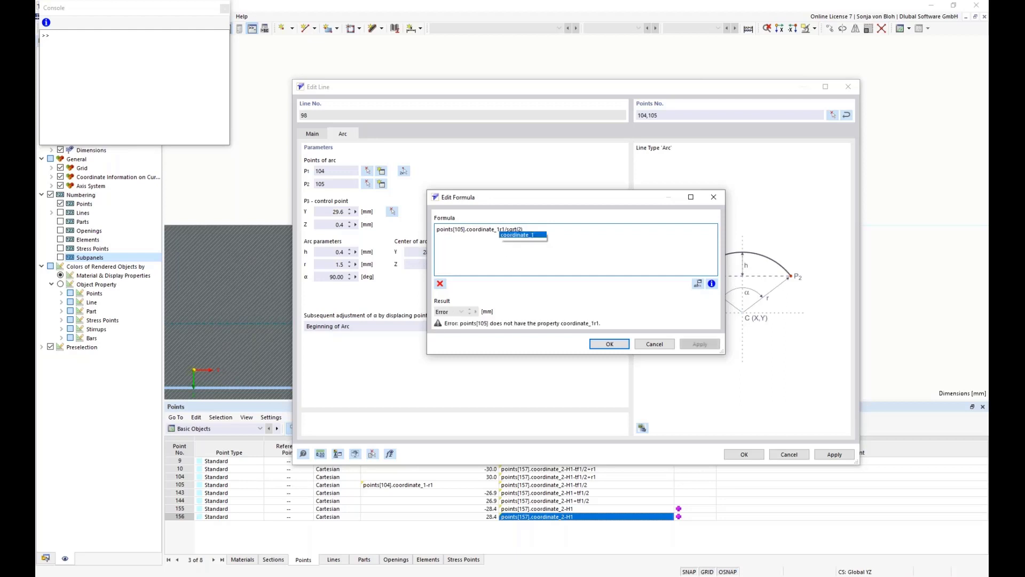
type("-")
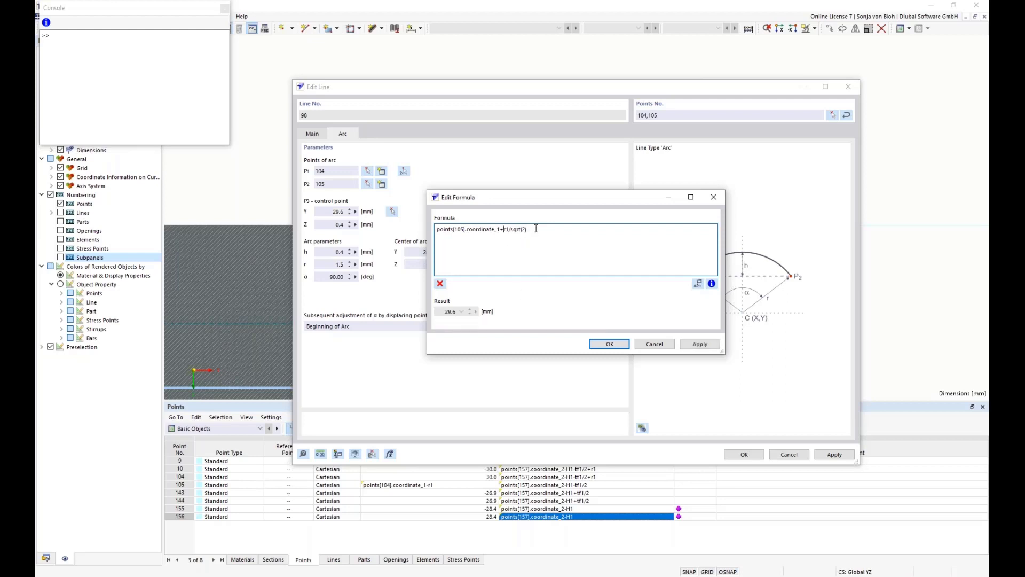
key("ctrl+a")
key("ctrl+c")
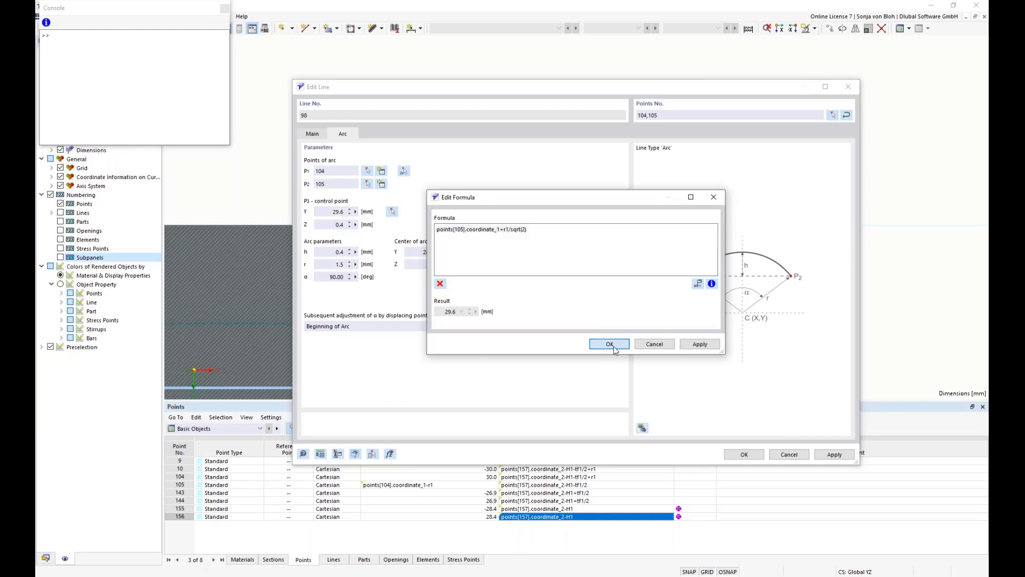
left_click(611, 344)
Define the right corner arc's control point Z-coordinate as points[104].coordinate_2-r1/sqrt(2) and accept the line changes.
left_click(355, 224)
left_click(374, 229)
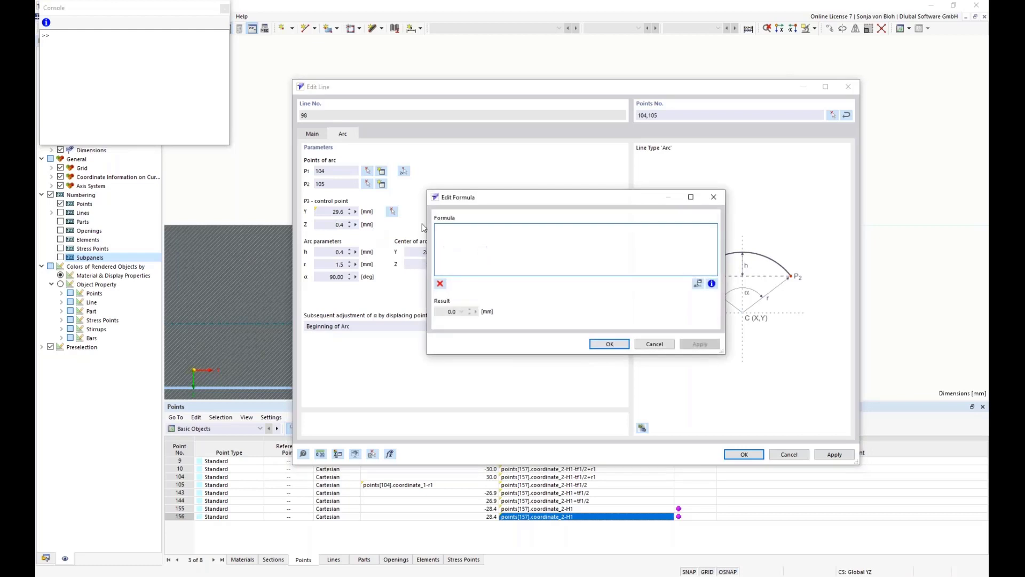
key("ctrl+v")
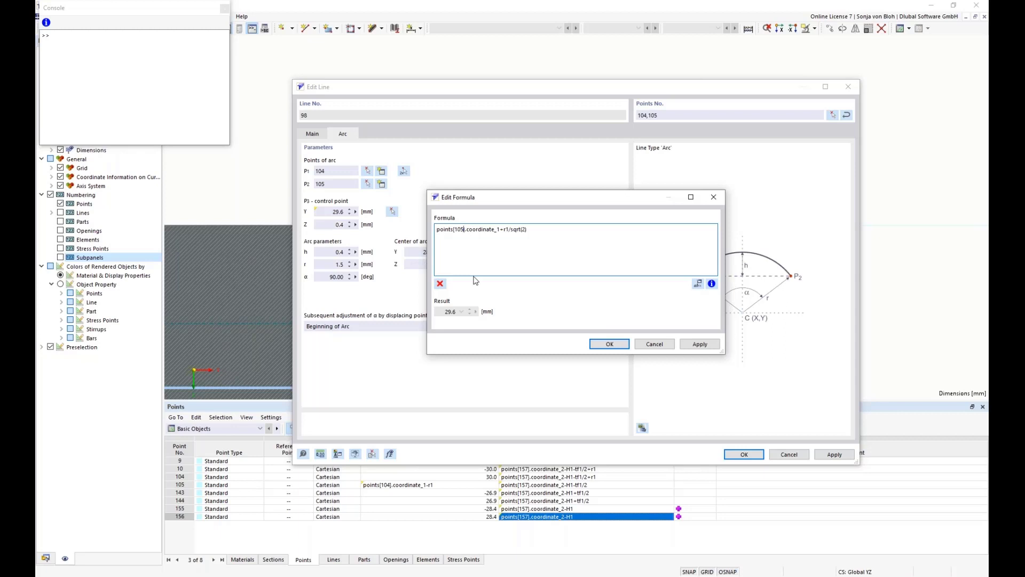
key("BackSpace")
type("4")
left_click(497, 230)
key("BackSpace")
type("2")
left_click(504, 233)
key("Delete")
type("-r1/sqrt(2")
left_click(610, 344)
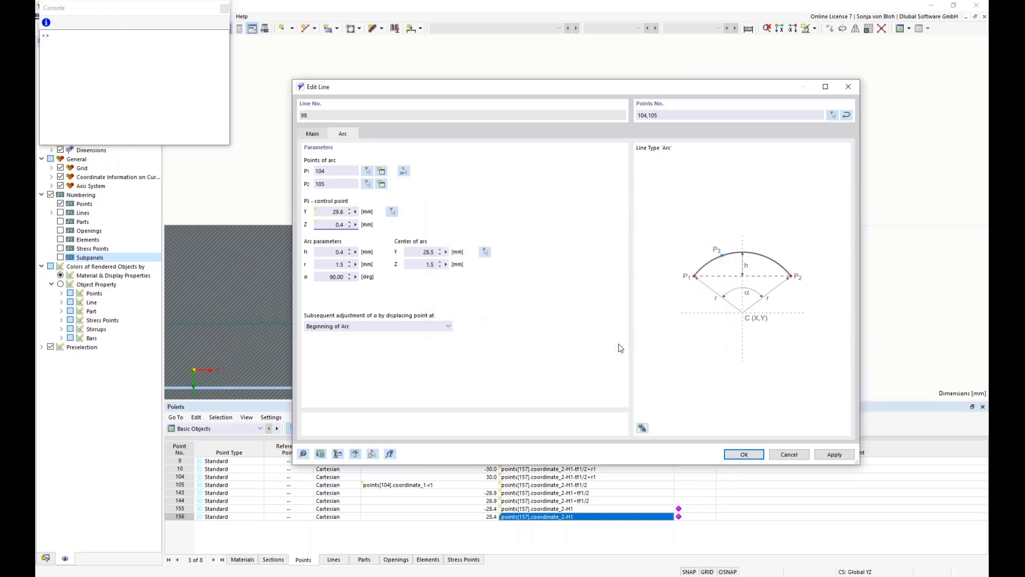
left_click(745, 455)
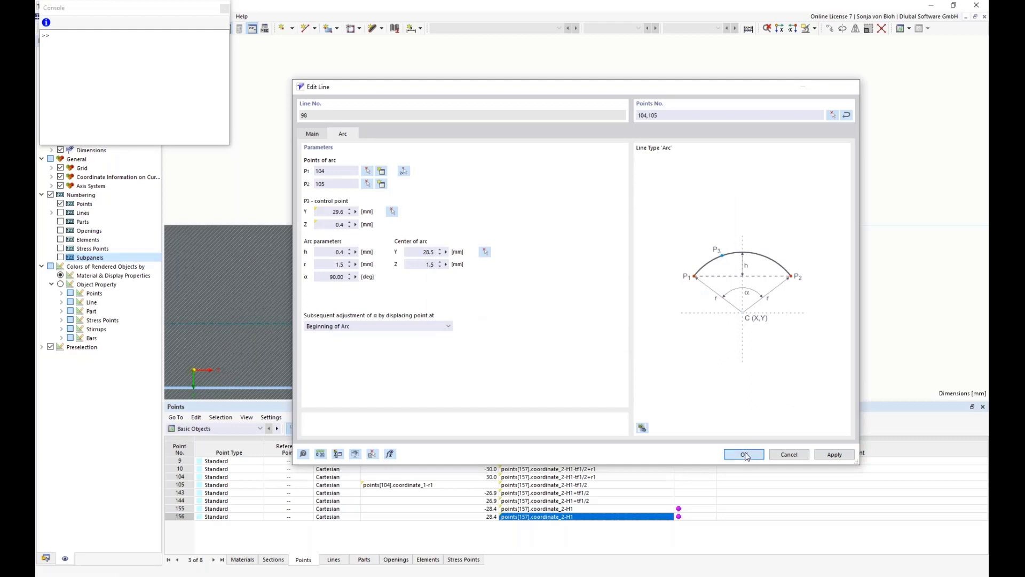
Define the thickness of the top flange element between points 155 and 156 with the formula tf1 and accept the element changes.
scroll(624, 192, "down", 5)
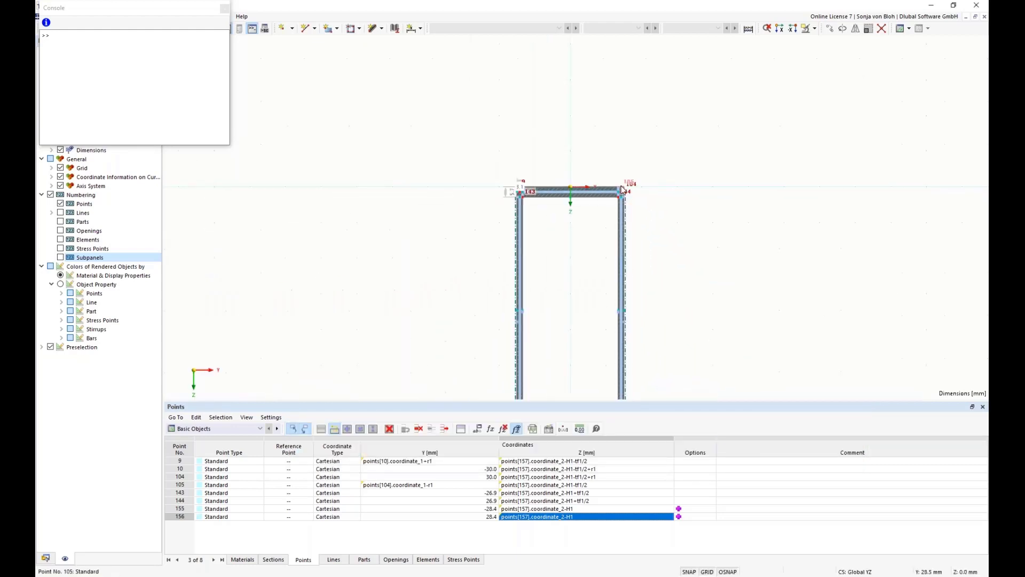
scroll(535, 259, "down", 2)
middle_click_drag(536, 258, 507, 159)
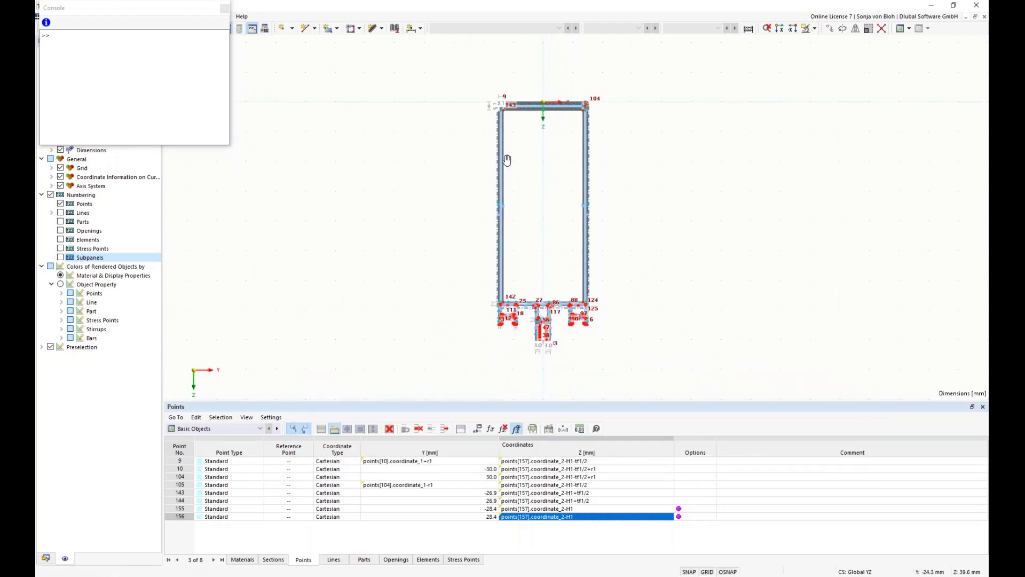
scroll(521, 140, "up", 4)
middle_click_drag(518, 86, 471, 271)
scroll(470, 271, "up", 1)
scroll(462, 256, "up", 3)
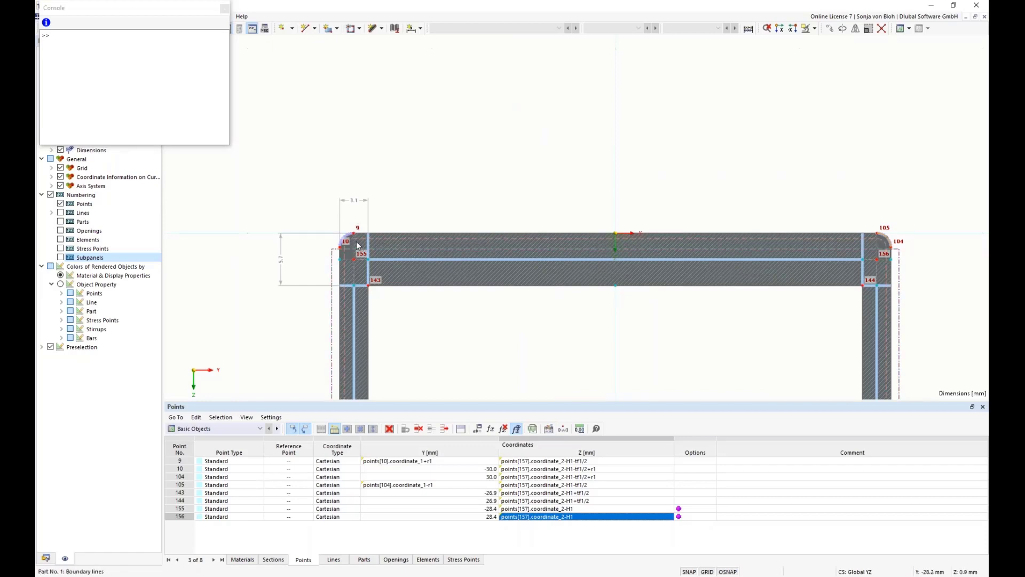
scroll(357, 244, "up", 3)
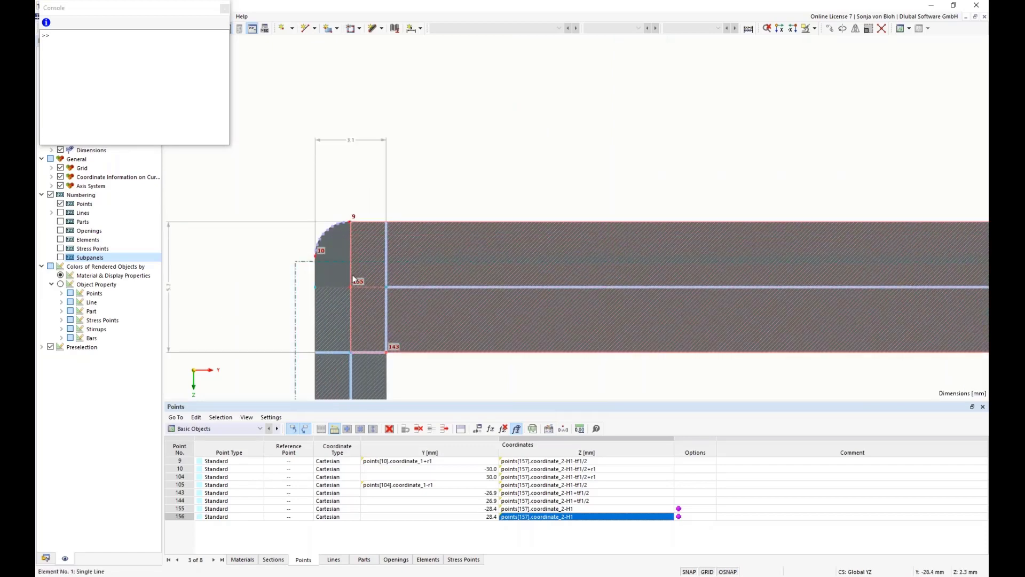
double_click(410, 251)
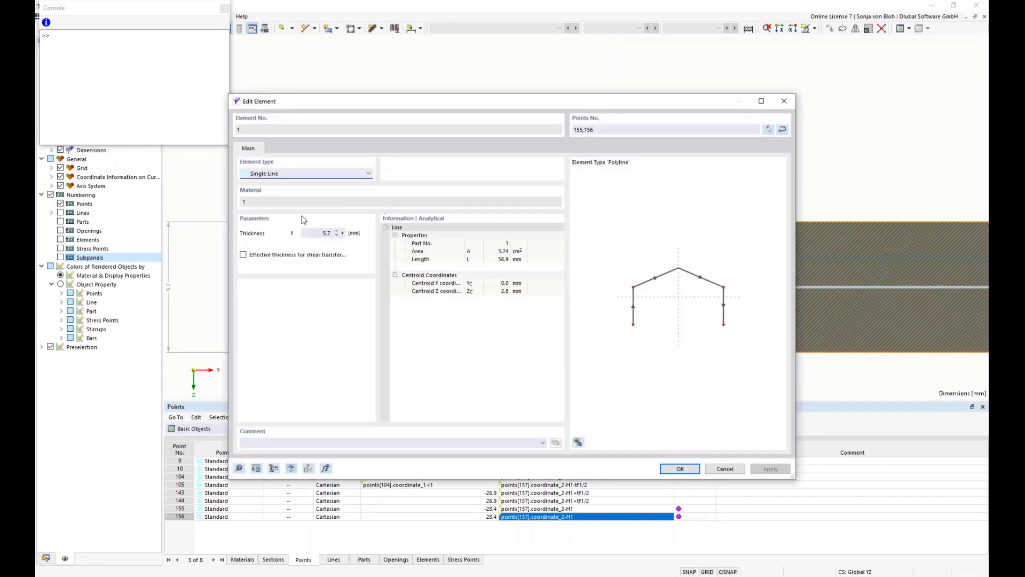
double_click(327, 233)
left_click(343, 233)
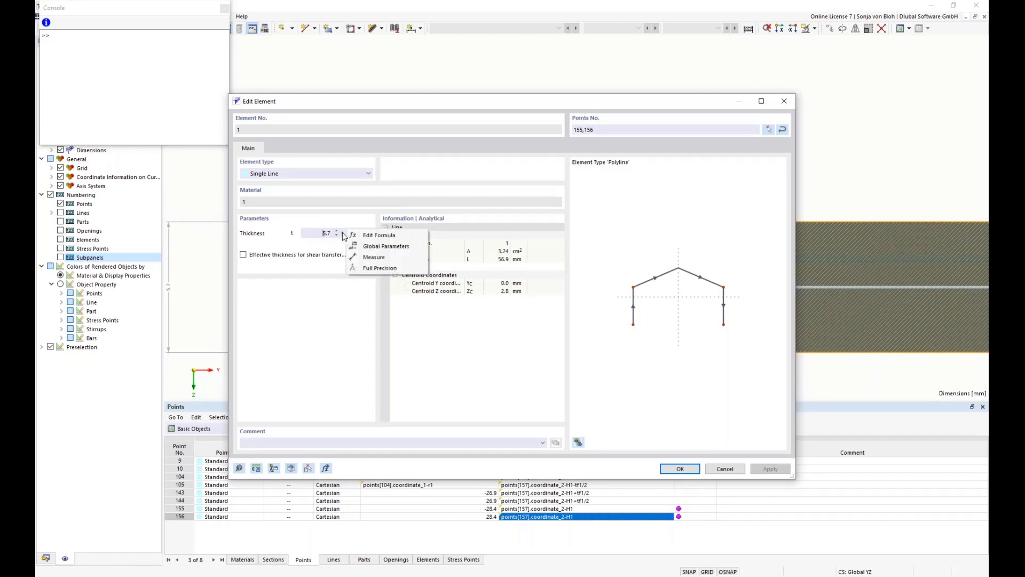
left_click(378, 236)
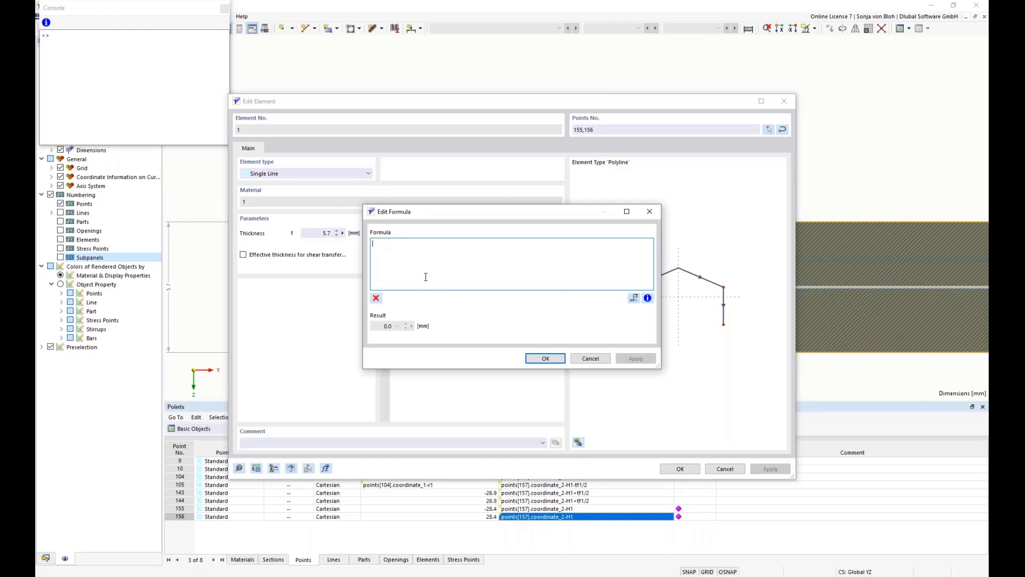
type("tf1")
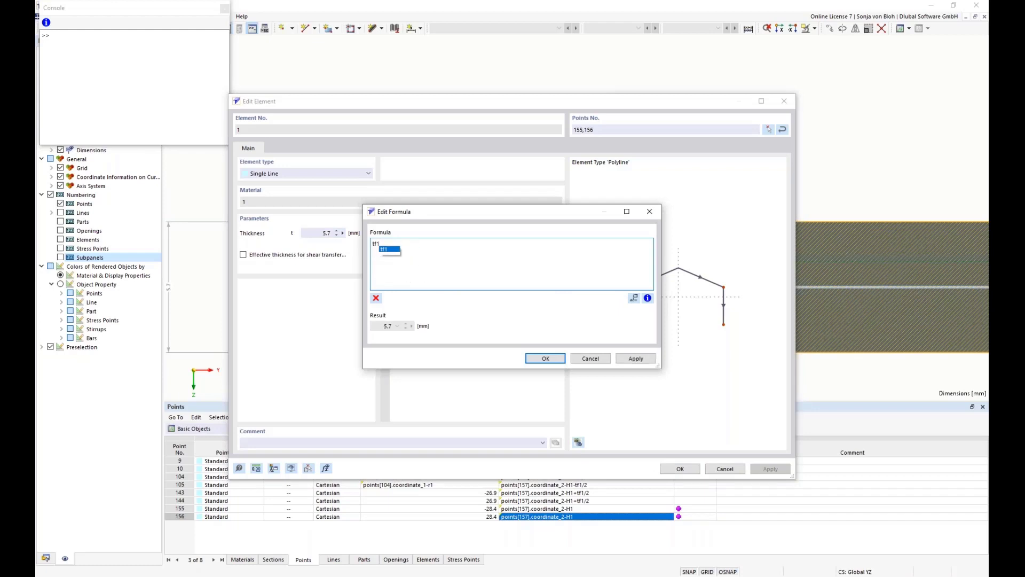
left_click(545, 359)
left_click(680, 469)
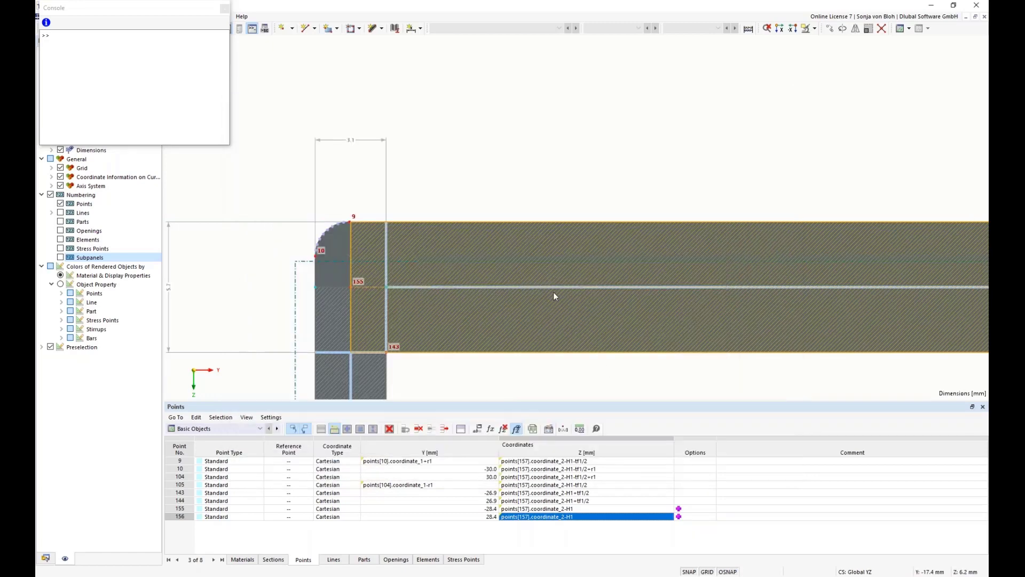
Close the console and start a linear length dimension from point 155 in the top flange to point 157 in the lower flange.
scroll(427, 219, "down", 5)
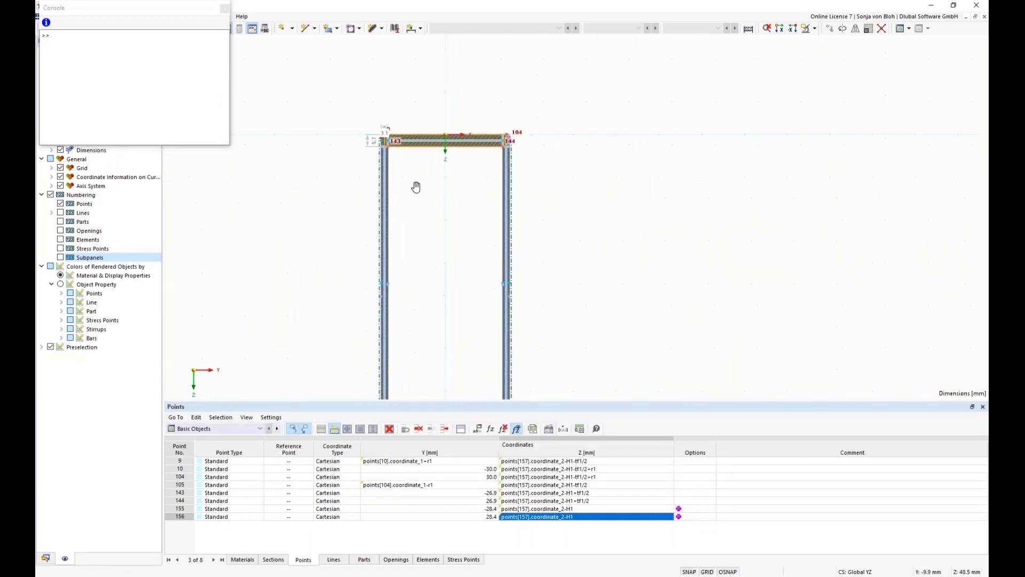
left_click(224, 8)
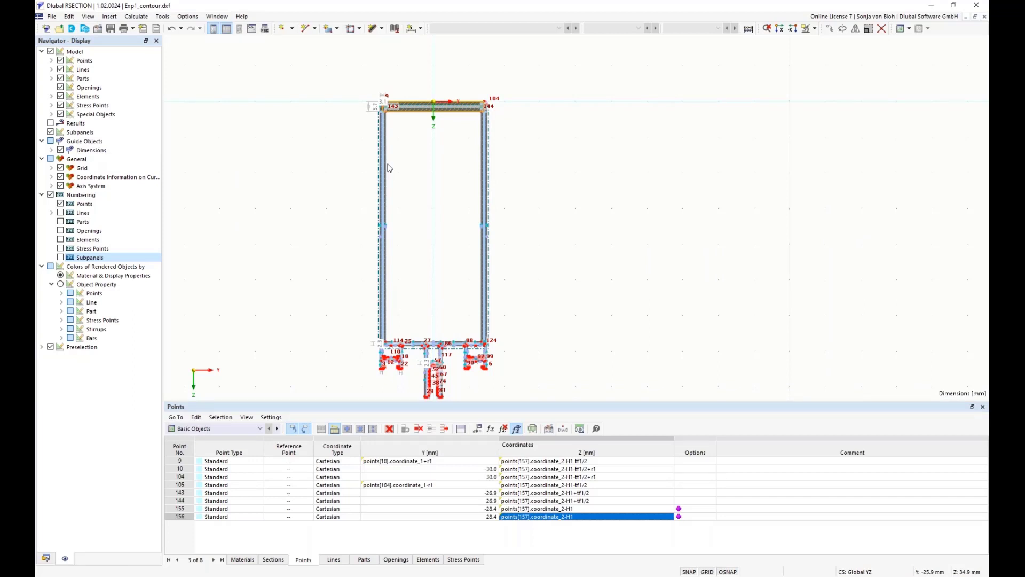
scroll(430, 97, "up", 2)
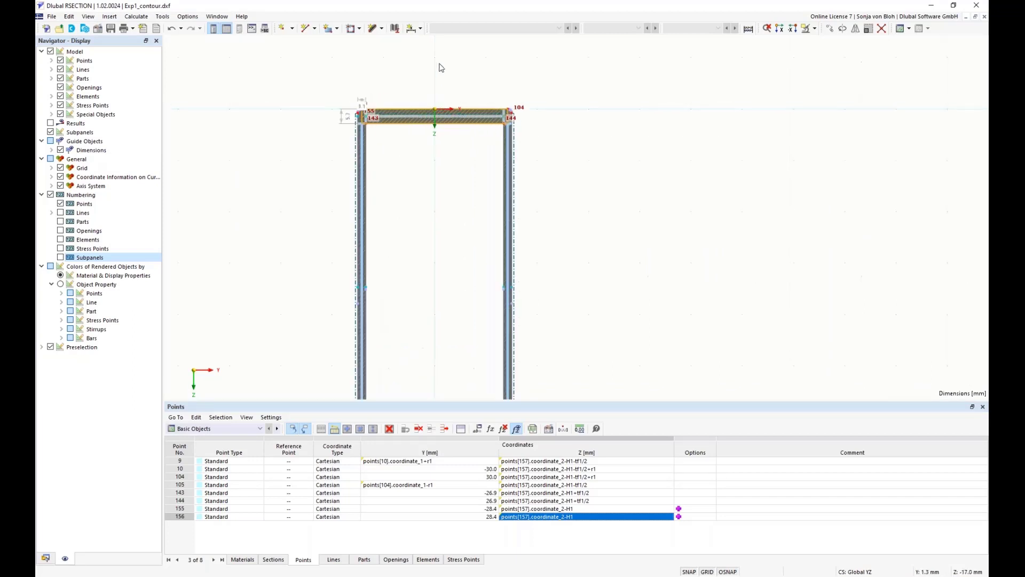
left_click(421, 29)
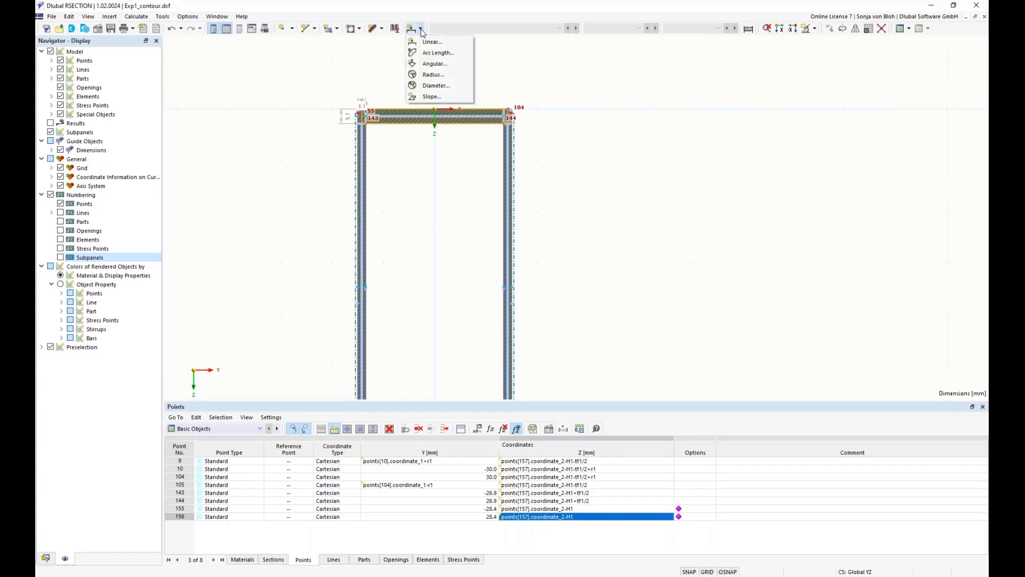
left_click(423, 41)
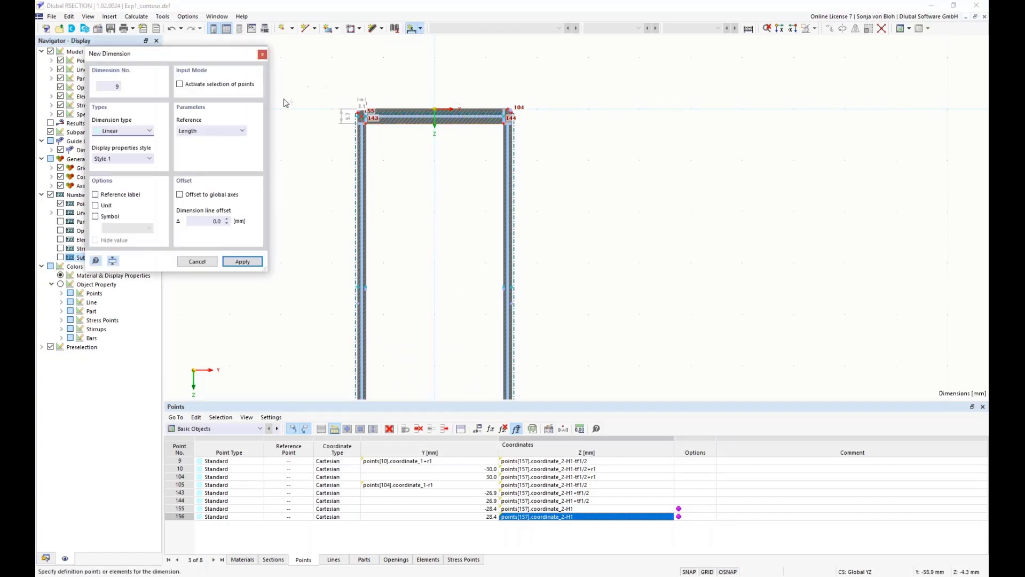
scroll(286, 101, "up", 2)
scroll(434, 167, "up", 1)
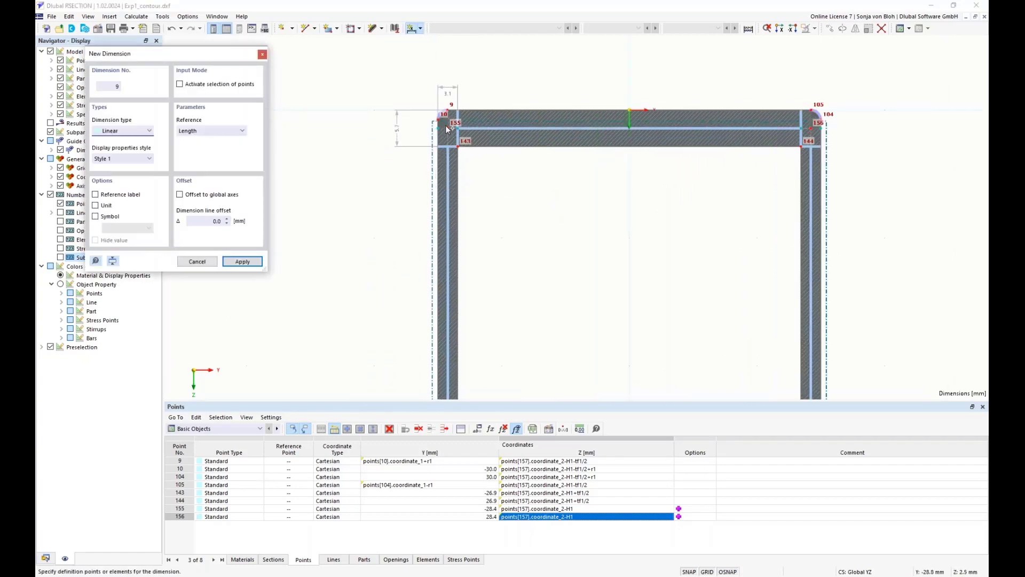
left_click(448, 128)
scroll(400, 214, "down", 5)
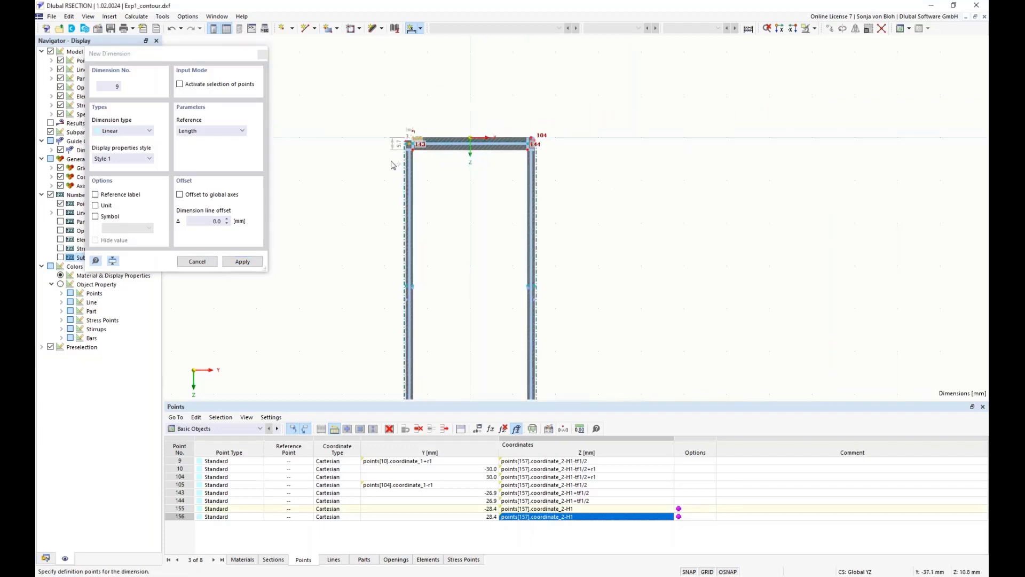
scroll(406, 298, "up", 5)
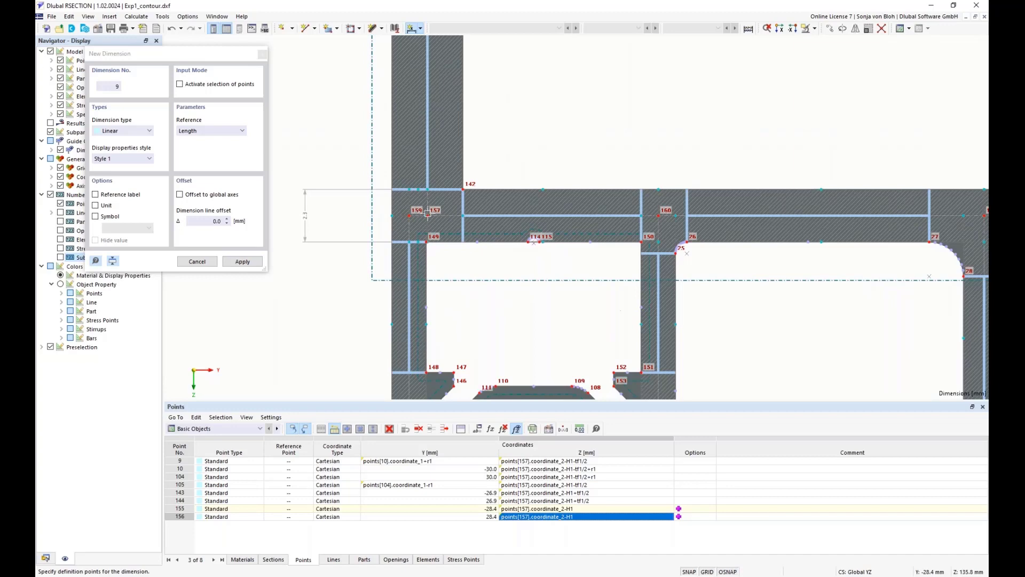
left_click(427, 215)
scroll(446, 266, "down", 4)
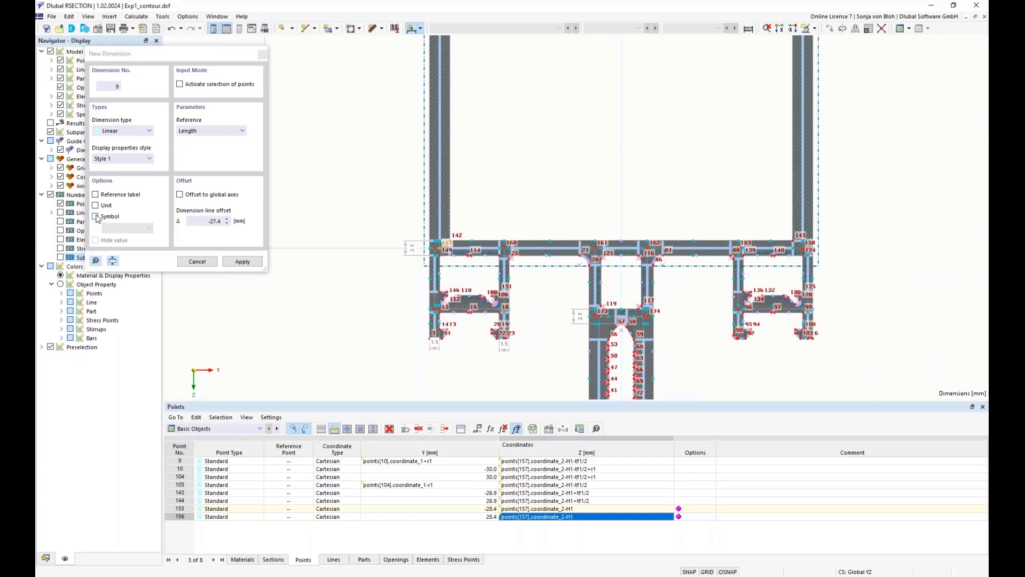
Give the height dimension the symbol H<sub>1</sub>, place it about 18 mm outside the left web and finish dimensioning.
left_click(96, 217)
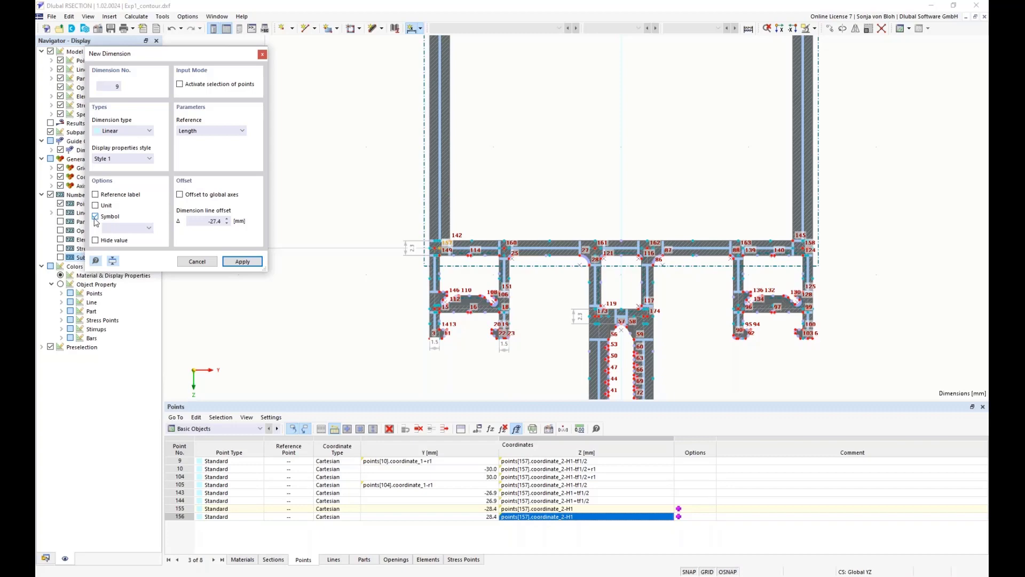
left_click(116, 228)
type("H")
type("<")
type("sub>1</sub")
type(">")
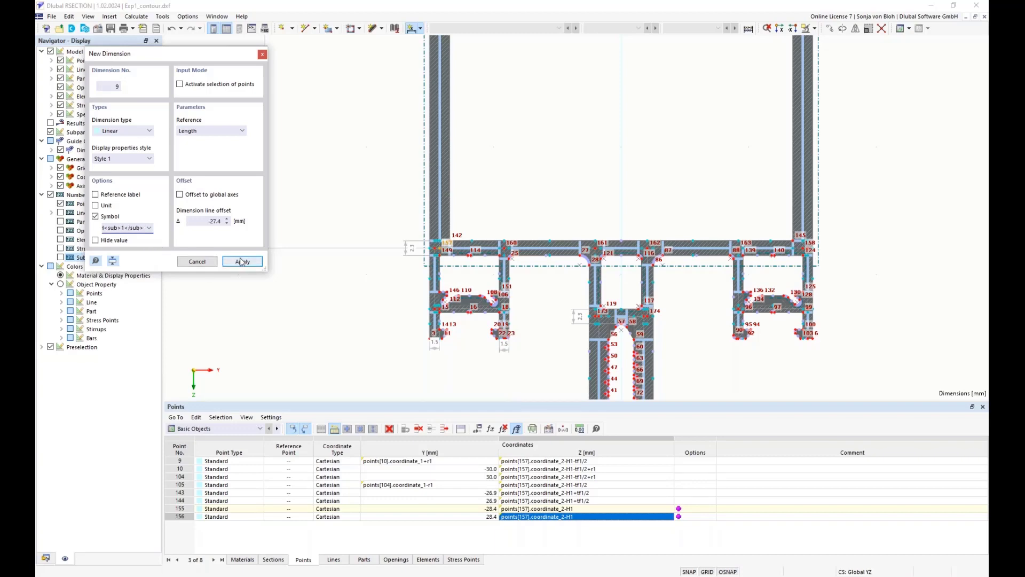
scroll(416, 216, "down", 3)
left_click(388, 168)
scroll(380, 160, "down", 3)
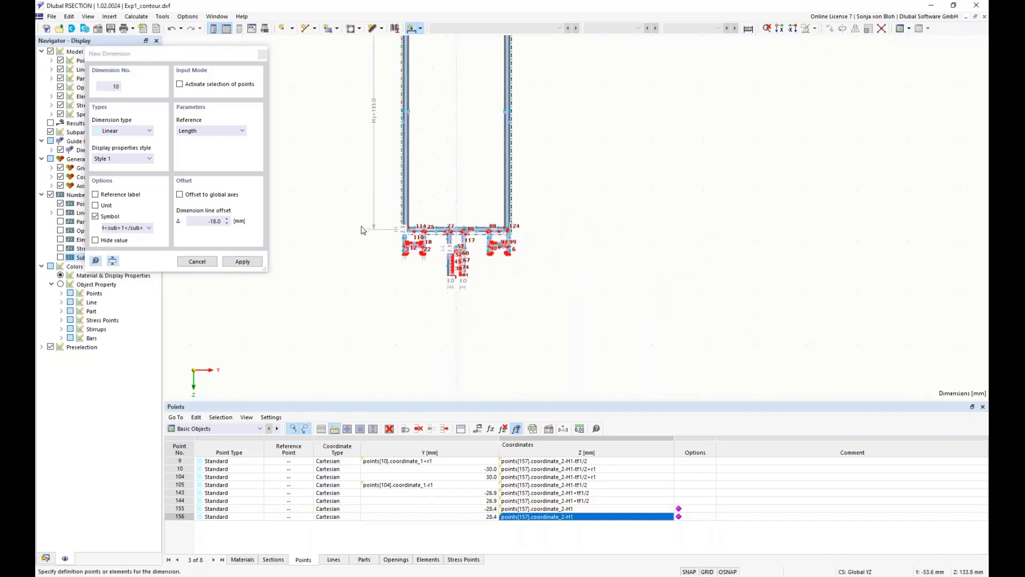
scroll(357, 263, "up", 3)
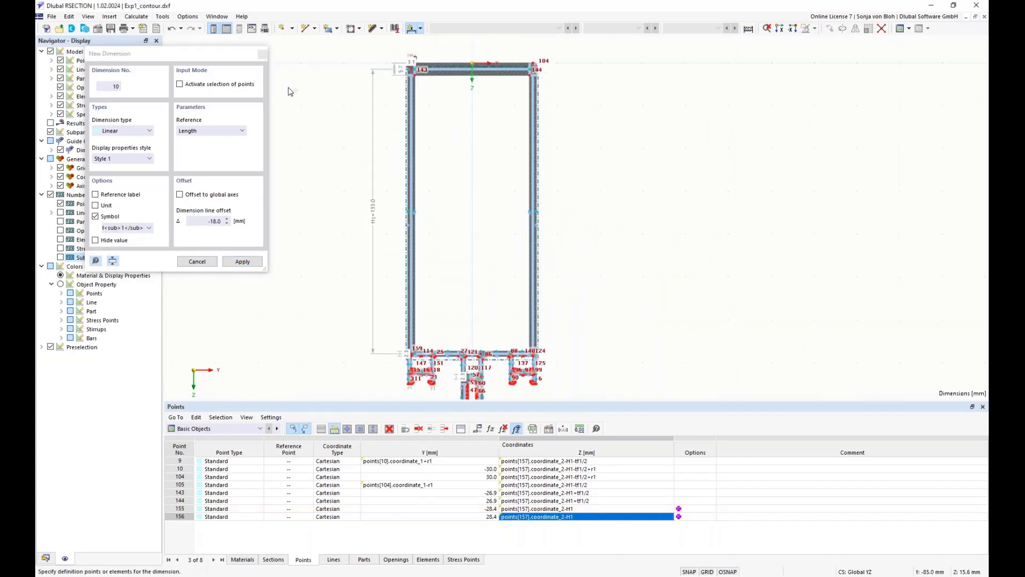
left_click(263, 54)
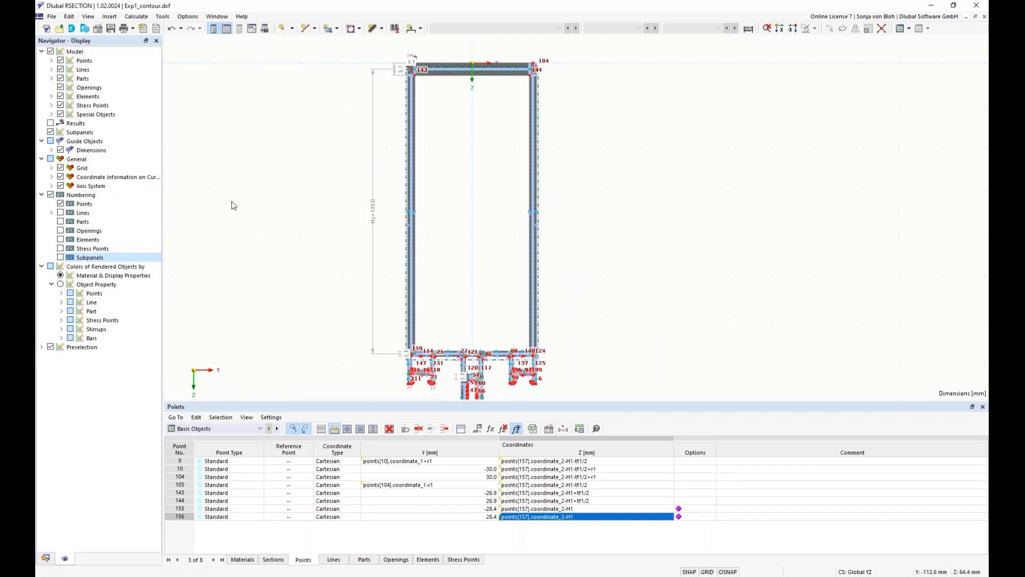
Enlarge the graphics area and test the parametrization by applying a value of 80 mm to the global parameter H1.
left_click_drag(329, 403, 329, 443)
mouse_move(316, 282)
middle_mouse_down()
mouse_move(308, 301)
mouse_move(303, 279)
middle_mouse_up()
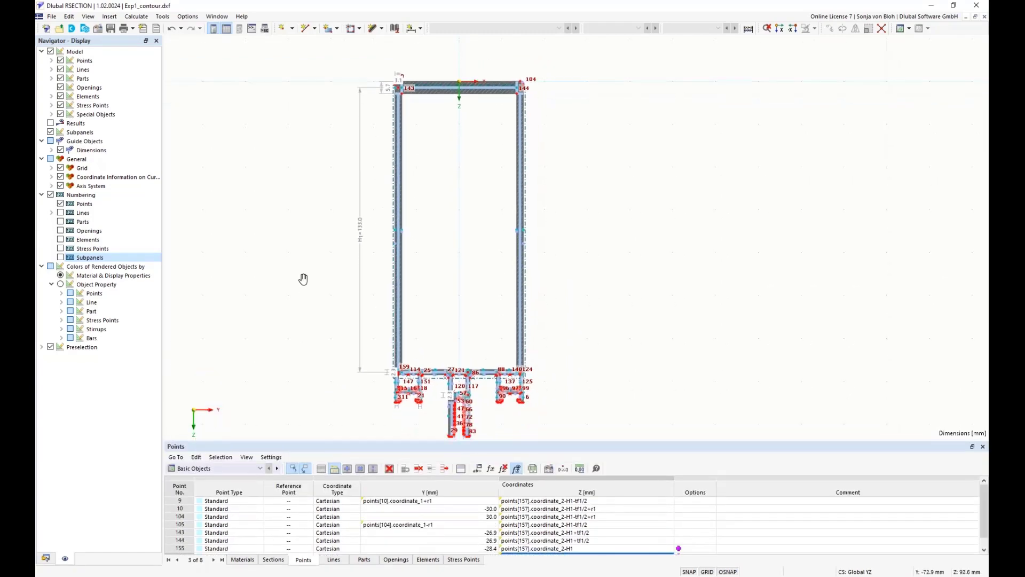
left_click(487, 471)
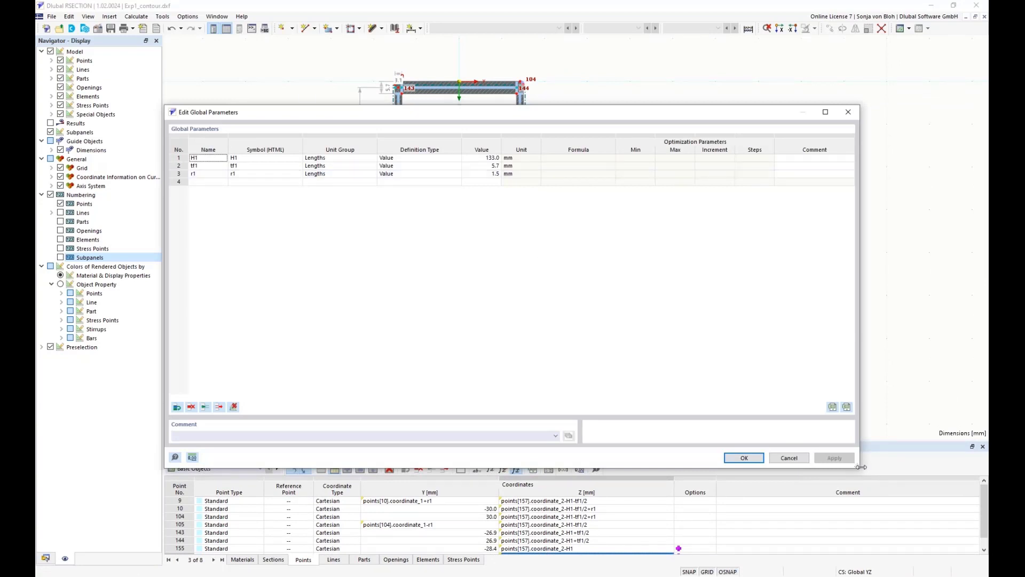
left_click_drag(860, 467, 678, 319)
left_click_drag(318, 114, 584, 203)
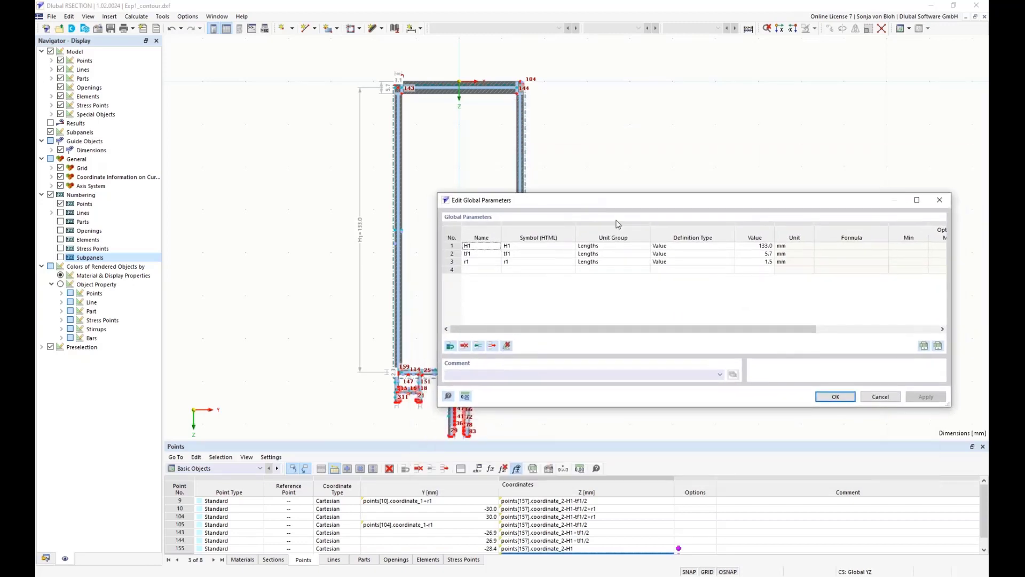
left_click(758, 246)
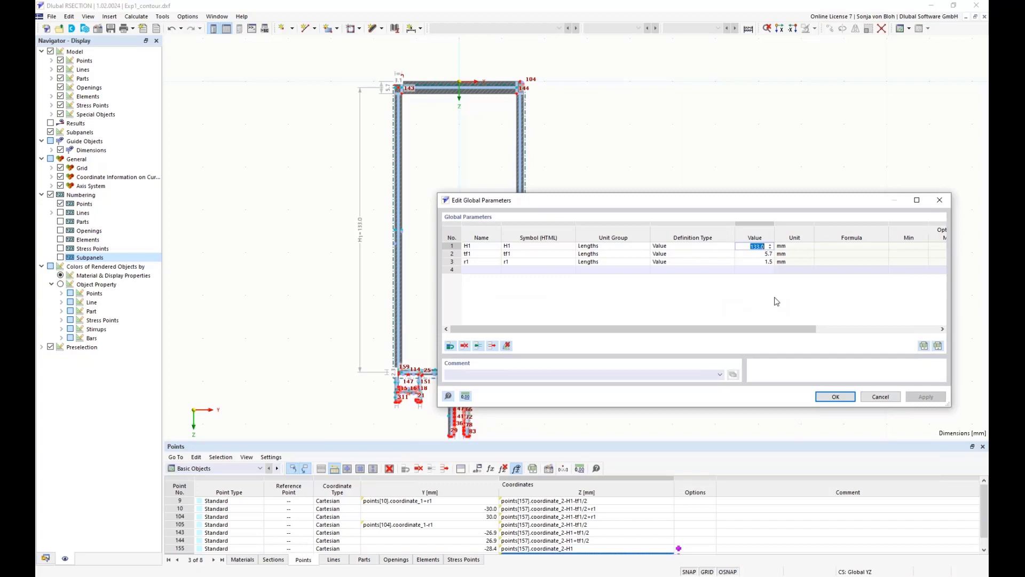
type("80")
key("Return")
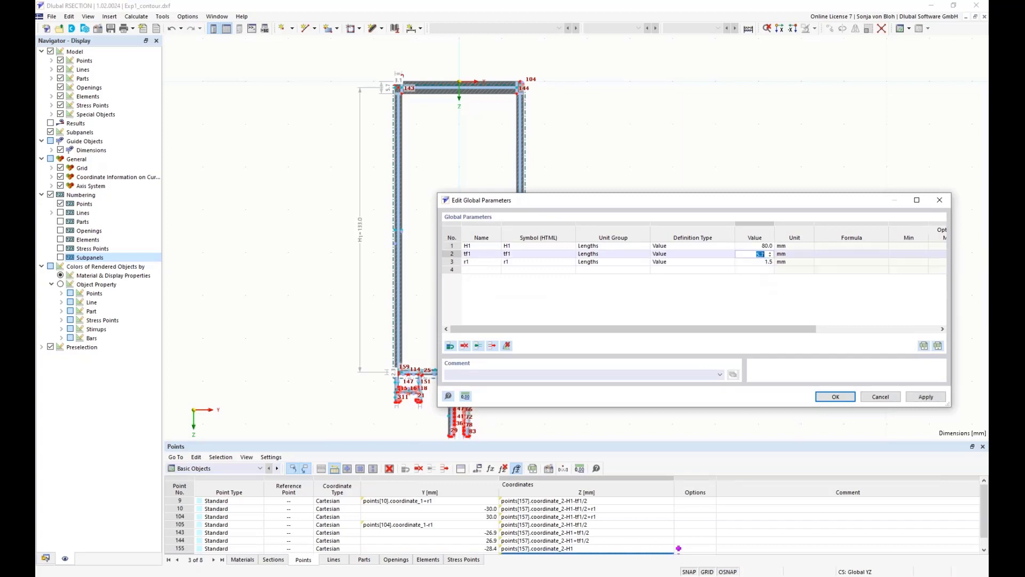
left_click(921, 398)
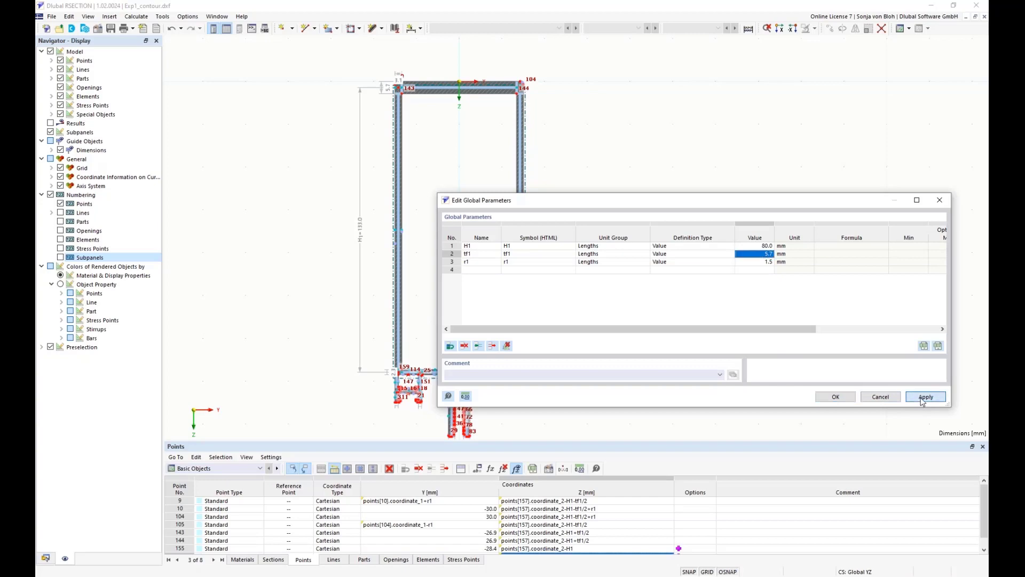
Set the global parameter H1 back to 133 mm and accept the global parameters.
left_click_drag(644, 205, 611, 143)
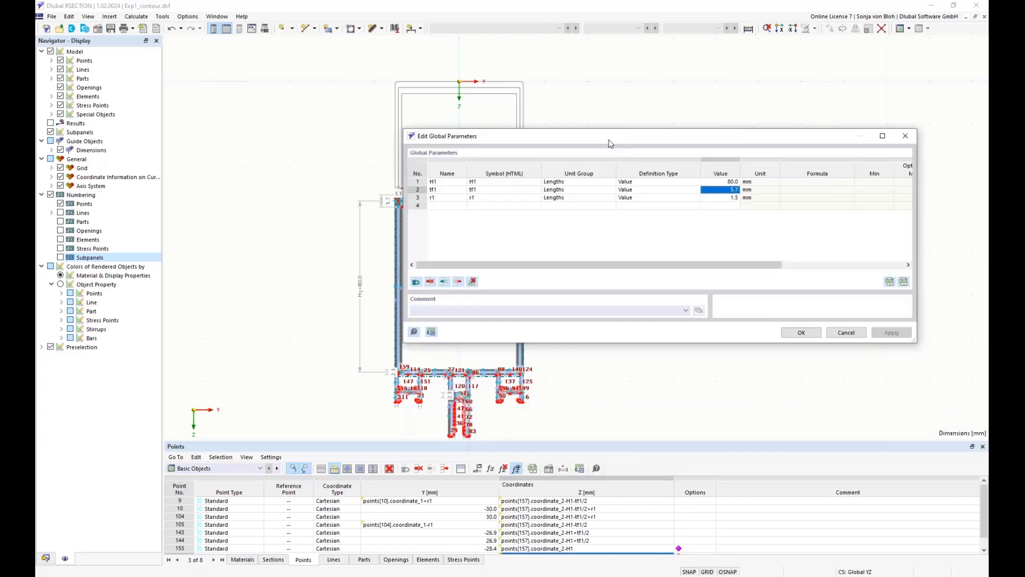
double_click(714, 182)
type("1")
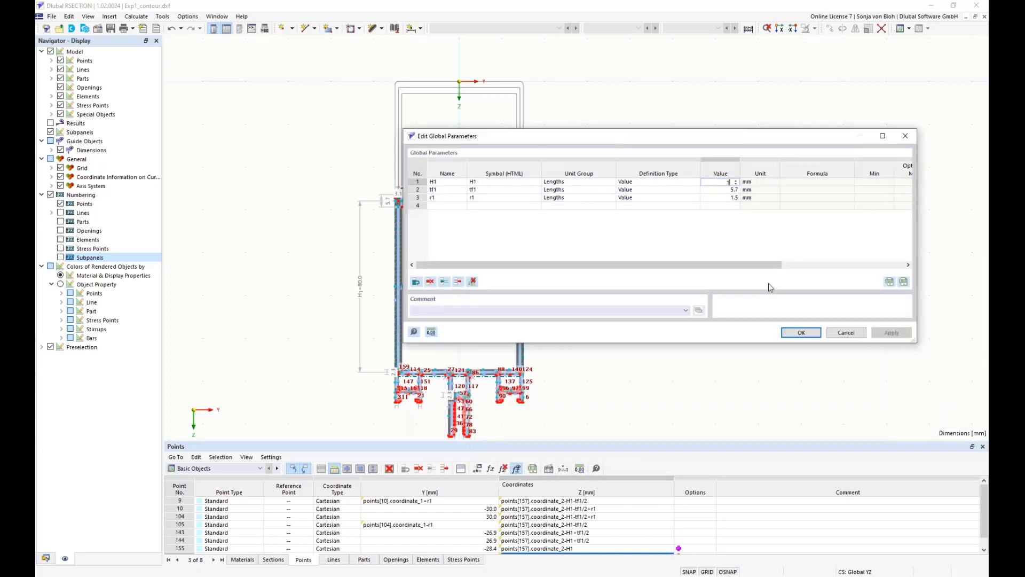
type("33")
left_click(801, 332)
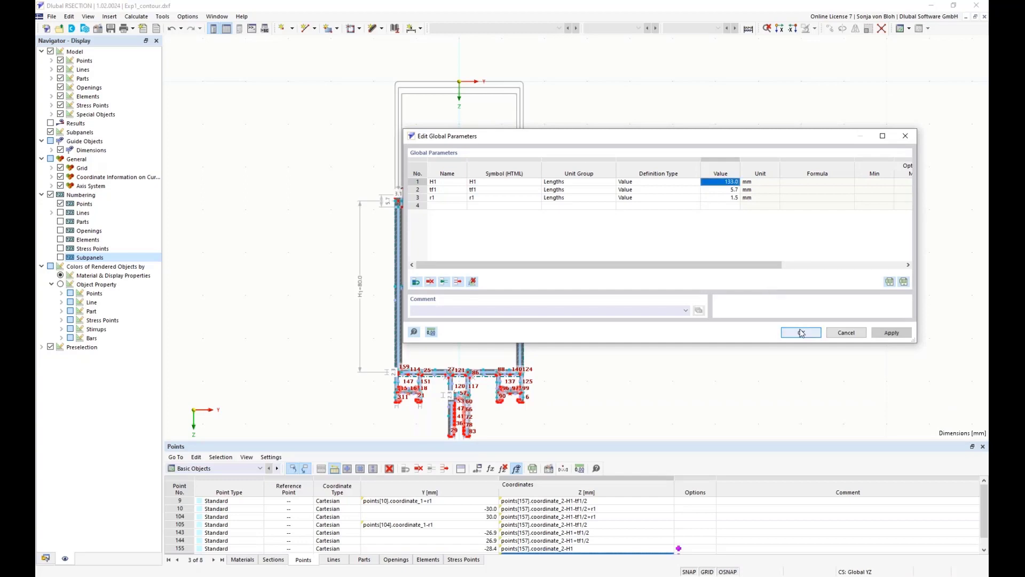
left_click(800, 332)
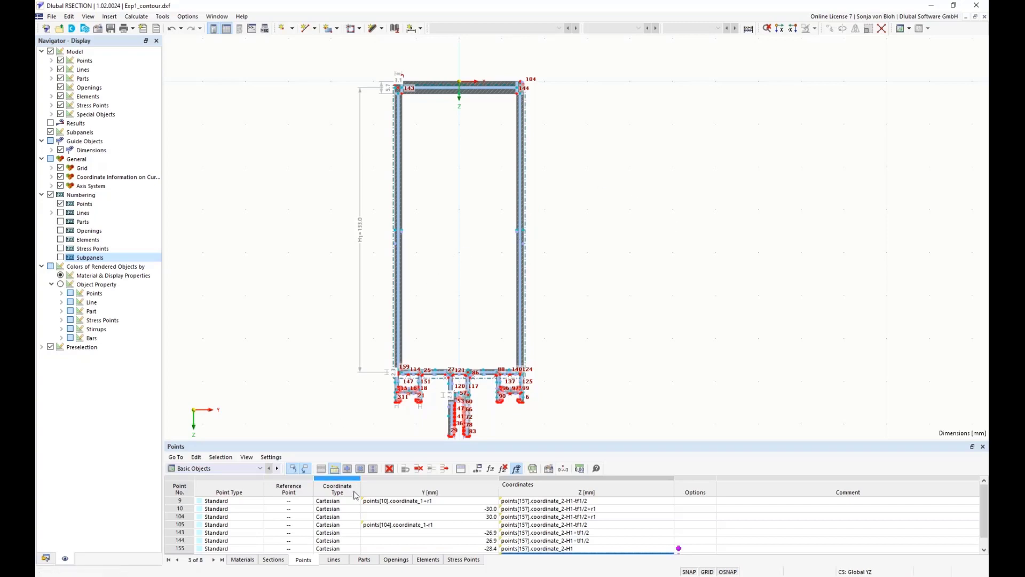
Create a new load case LC1 named Pressure with the Permanent action category.
left_click(45, 557)
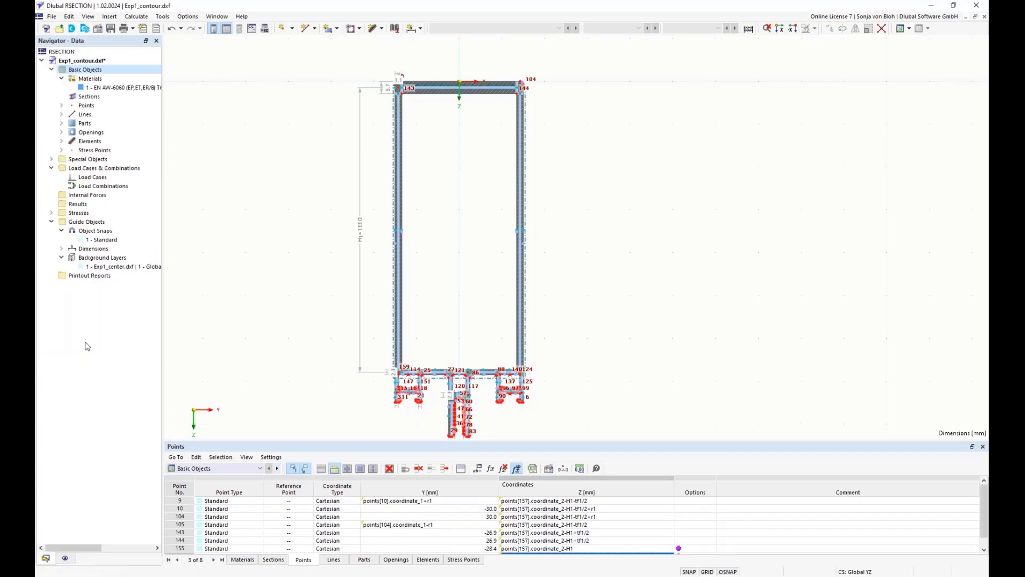
right_click(98, 179)
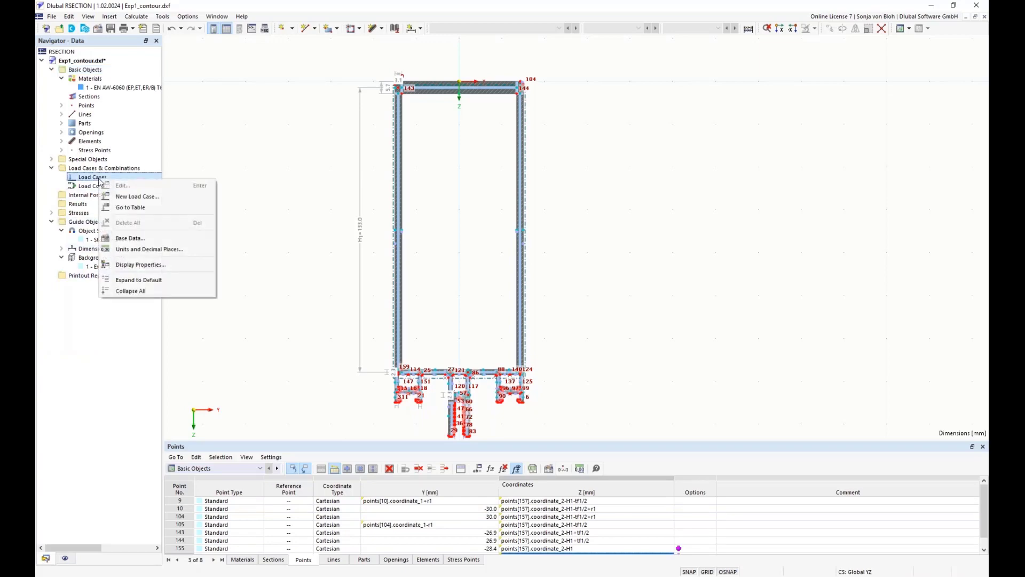
left_click(153, 198)
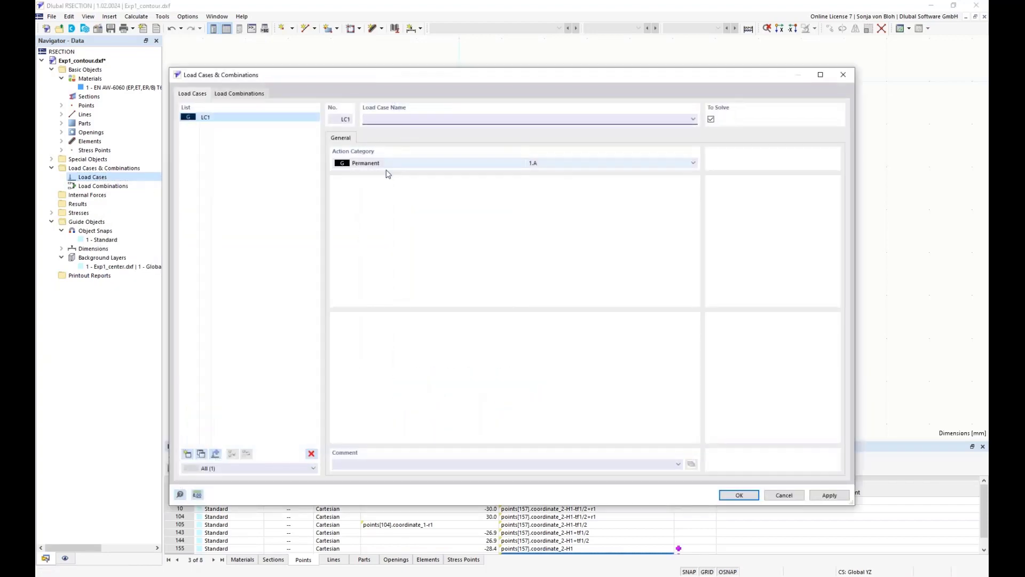
type("Pressur")
left_click(735, 495)
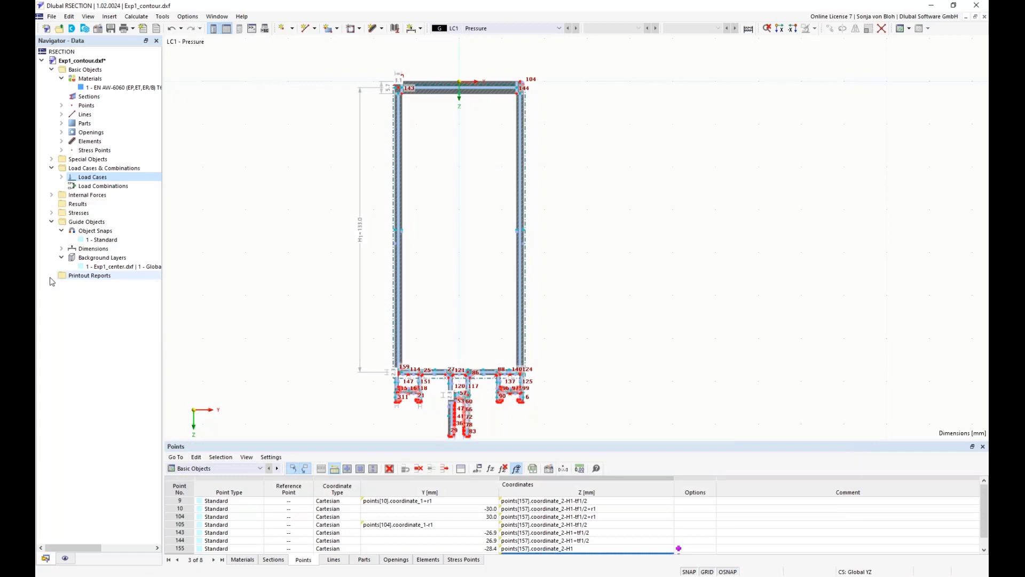
Expand the internal forces of load case LC1 and display the Internal Forces table.
left_click(52, 195)
left_click(61, 204)
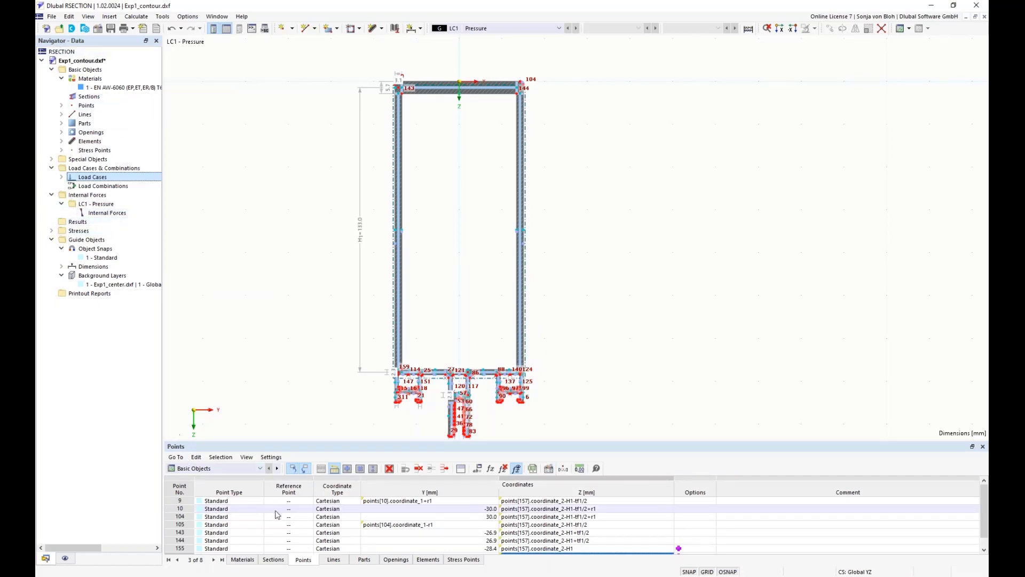
left_click(261, 468)
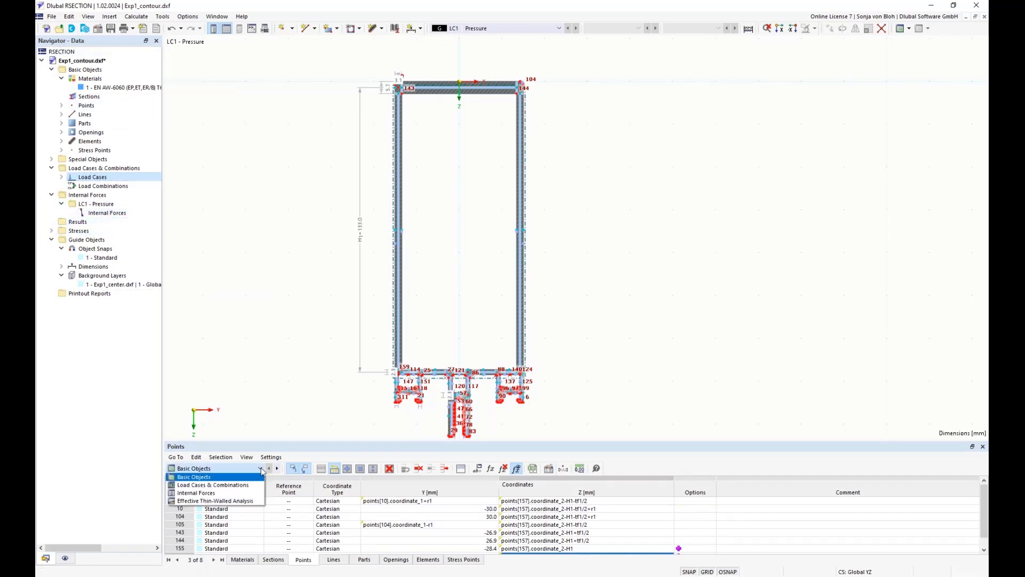
left_click(190, 493)
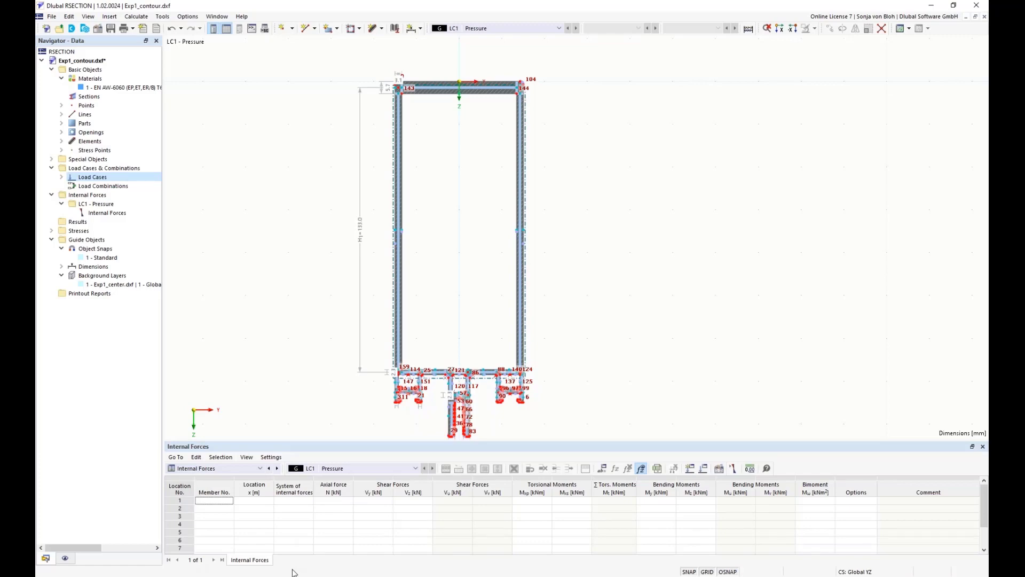
View the source programs available for importing internal forces and leave the import without loading anything.
left_click(733, 469)
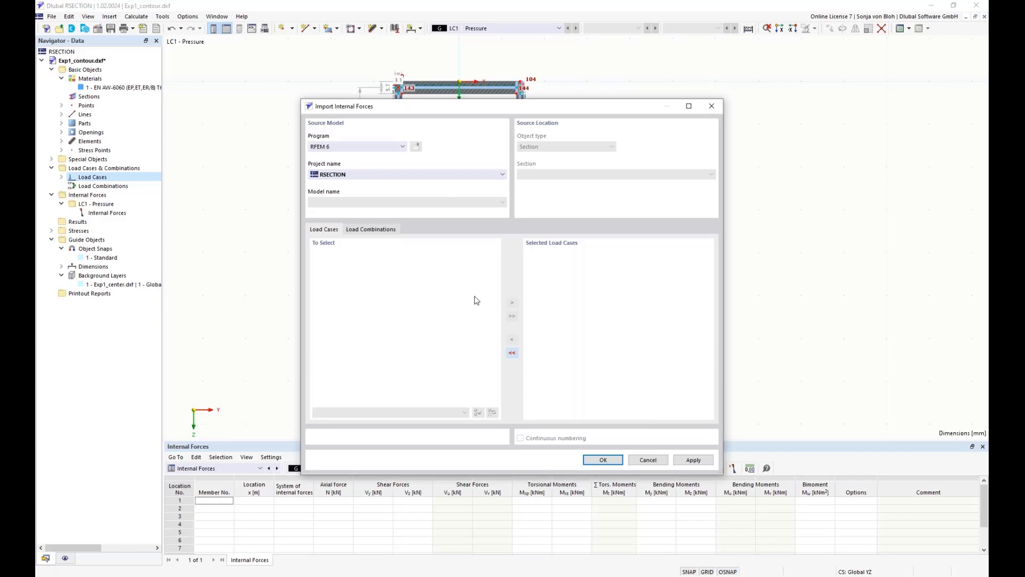
left_click(402, 147)
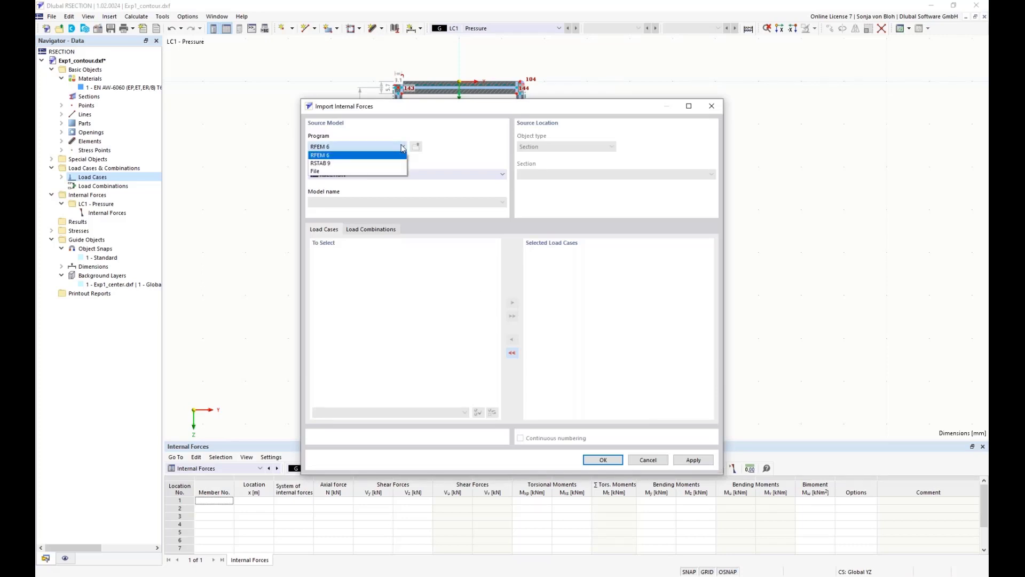
left_click(402, 147)
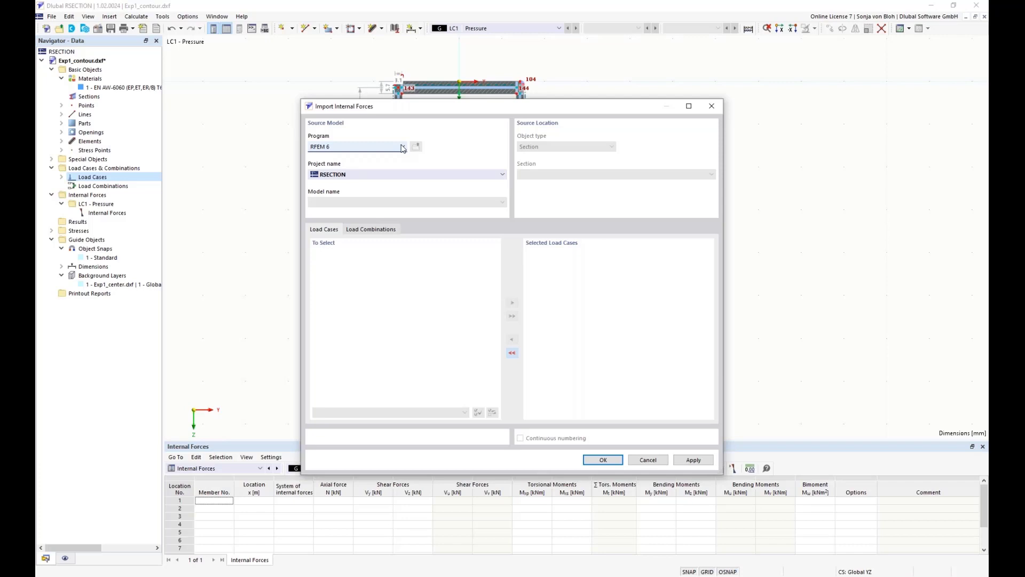
left_click(648, 461)
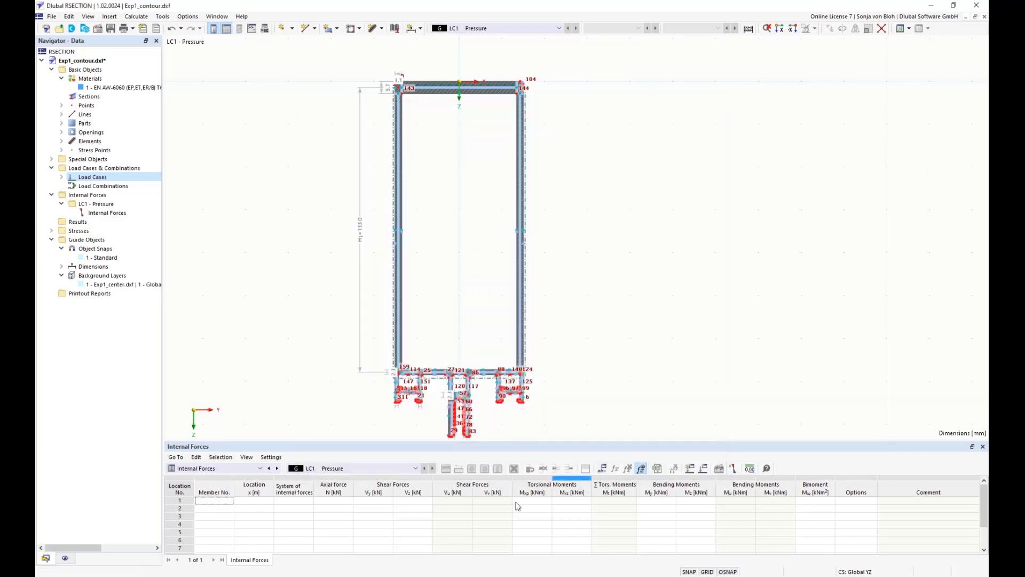
Enter an axial force N of -2 kN for member 1 at the first location of load case Pressure.
left_click(223, 502)
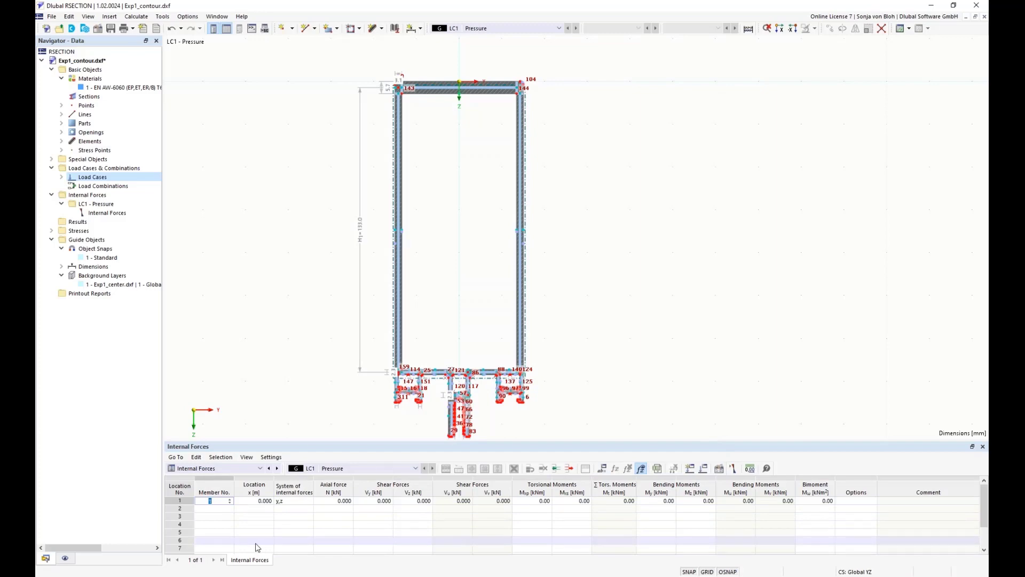
left_click(333, 501)
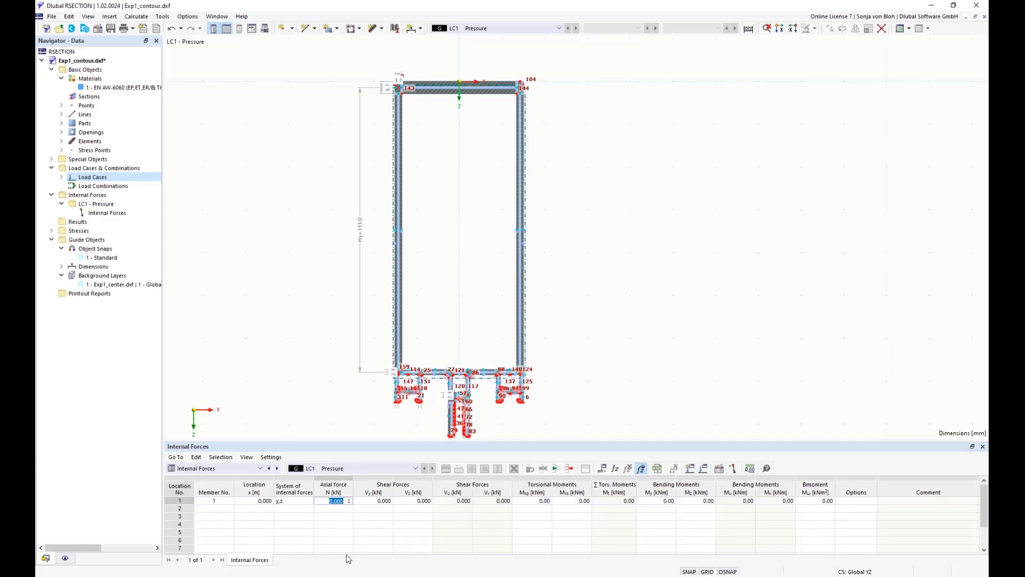
type("-2")
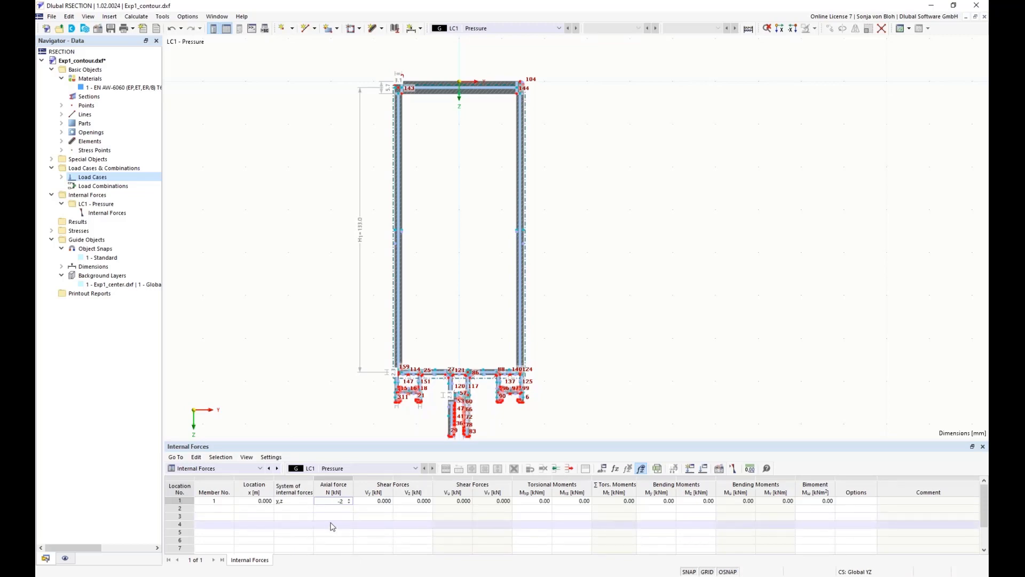
key("Tab")
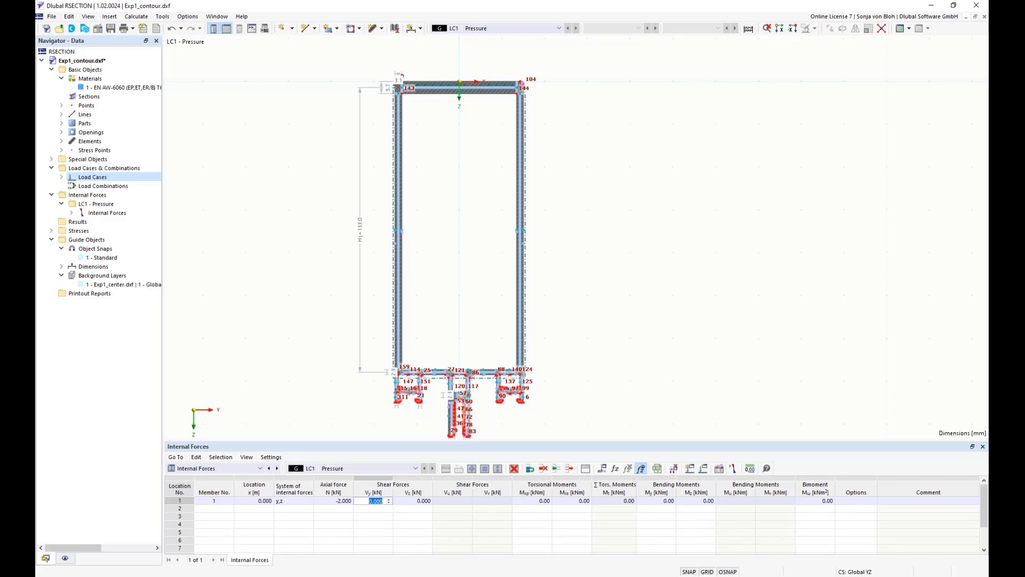
In the model's base data, neglect bending moments due to the shift of the centroid for the effective section analysis.
right_click(97, 72)
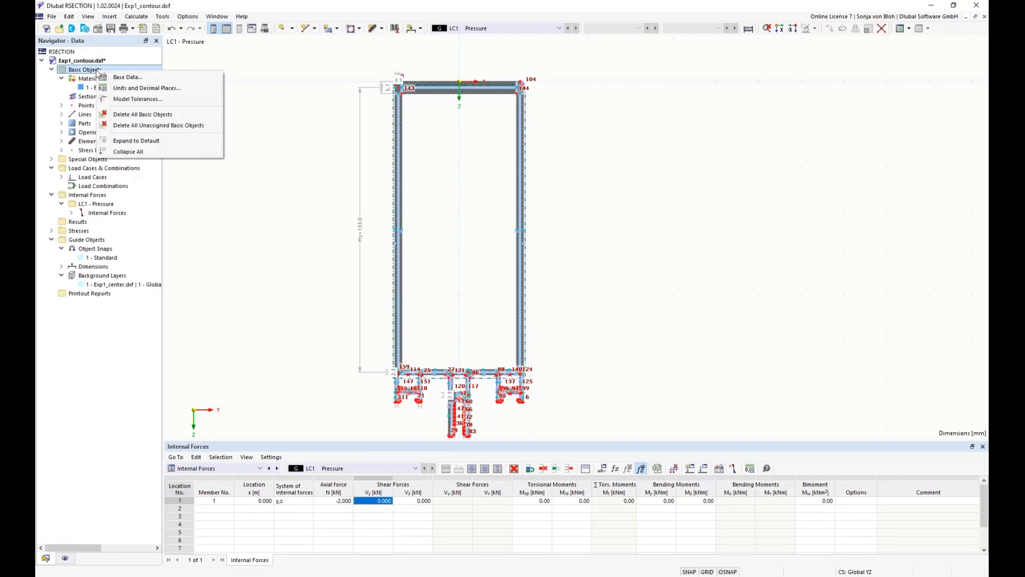
left_click(121, 78)
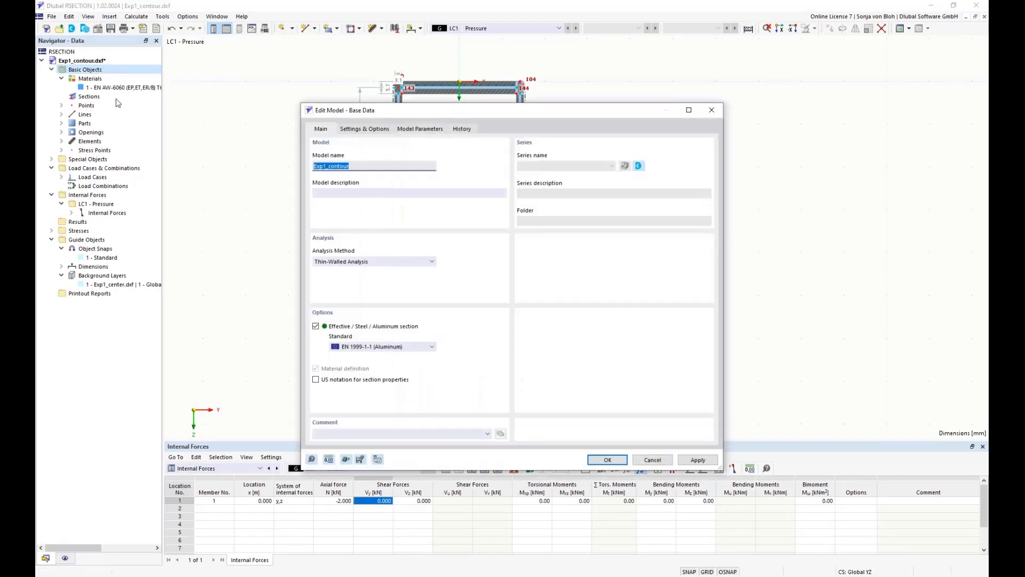
left_click(376, 131)
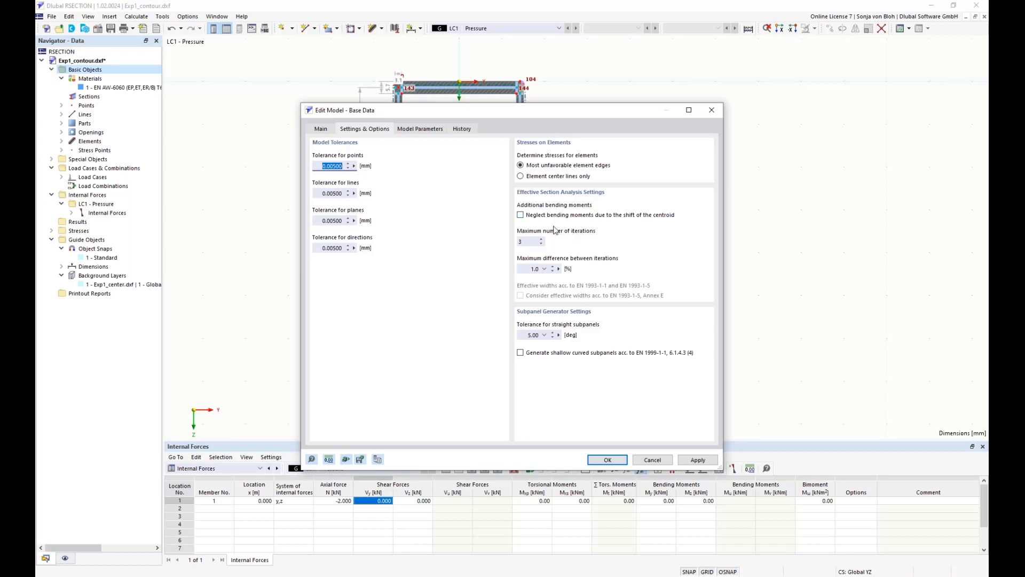
left_click(520, 214)
left_click(605, 459)
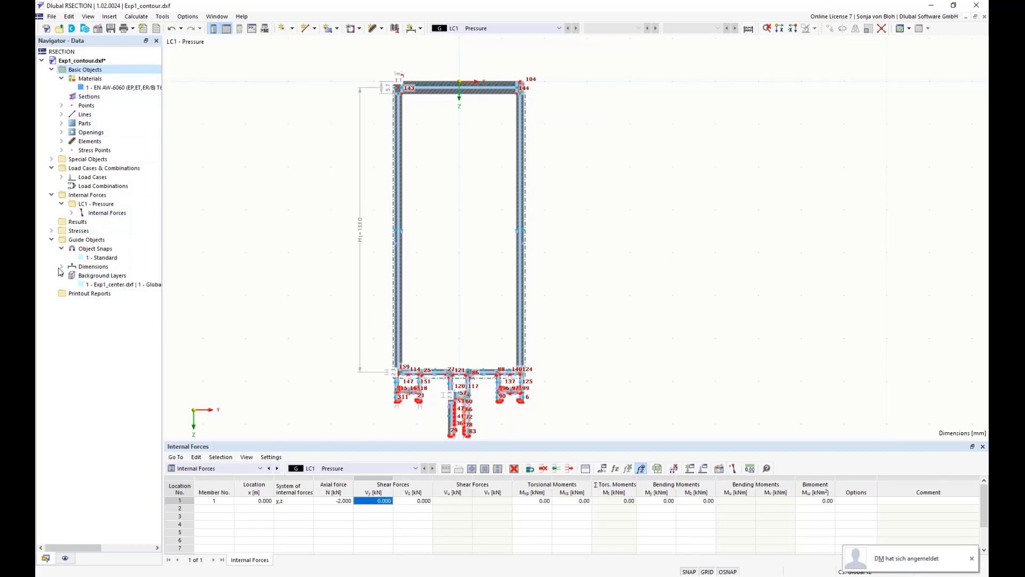
Review which stresses are selected for calculation in the stress configuration and accept it as it is.
left_click(51, 231)
left_click(61, 240)
left_click(105, 249)
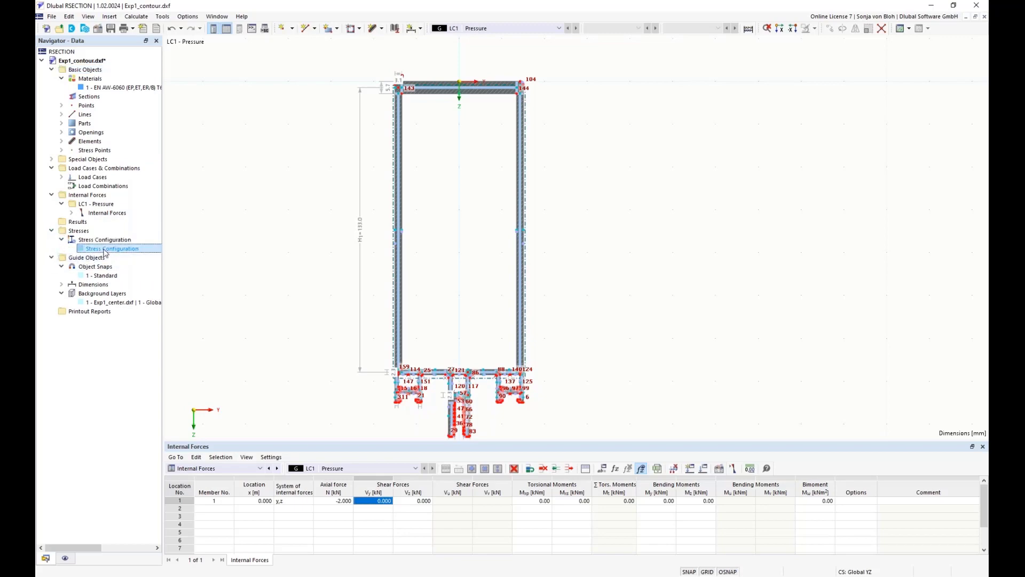
double_click(105, 250)
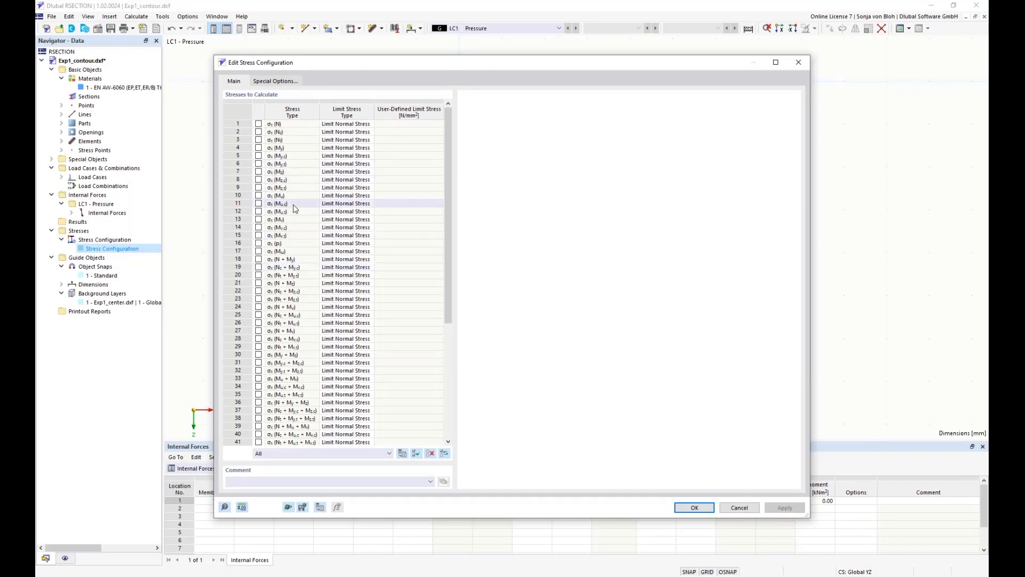
left_click_drag(449, 282, 452, 401)
left_click(236, 299)
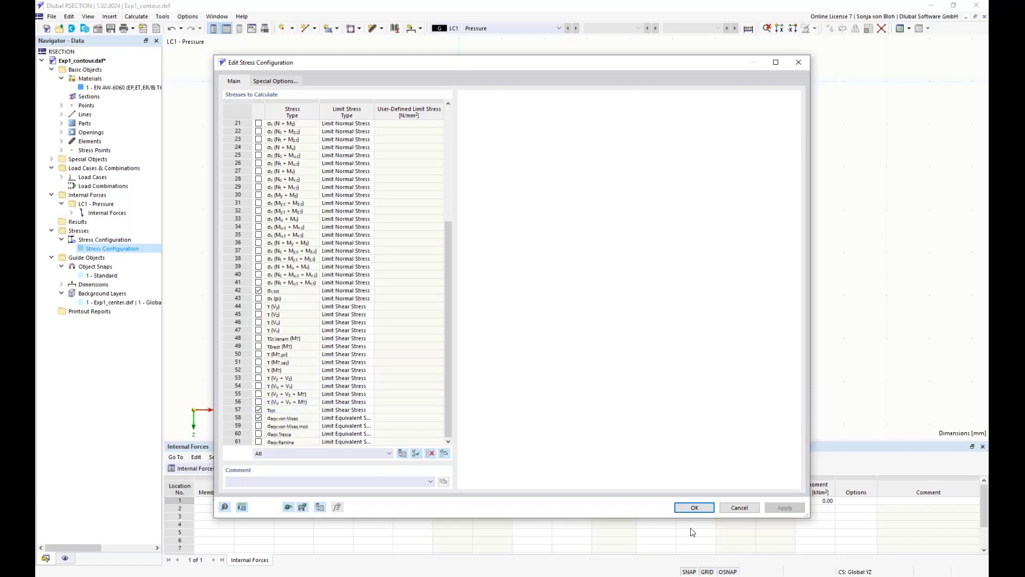
left_click(694, 508)
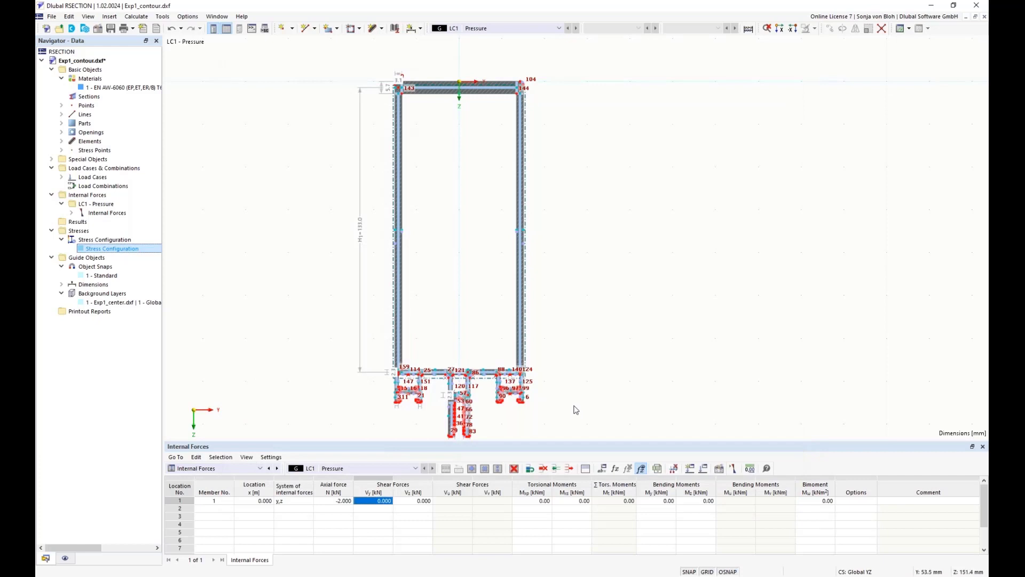
Calculate all results and compare the section properties of the Thin-Walled Analysis with those of the Effective Thin-Walled Analysis.
left_click(137, 17)
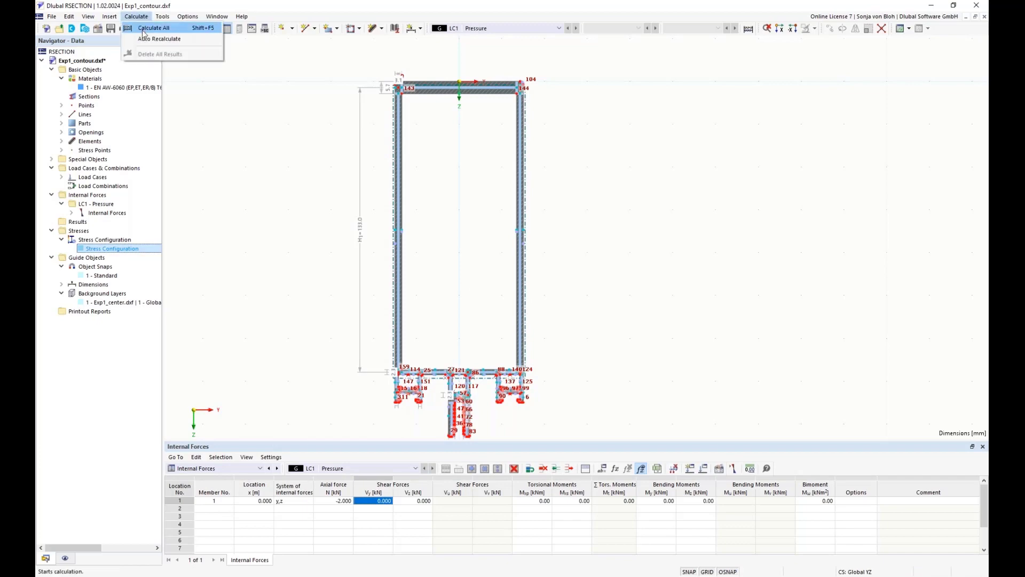
left_click(143, 29)
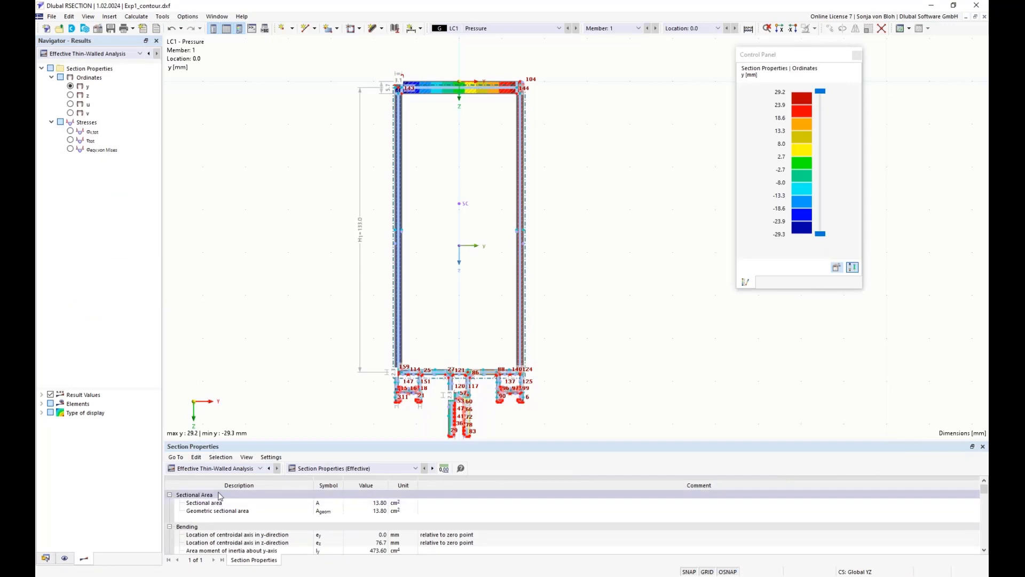
left_click(261, 468)
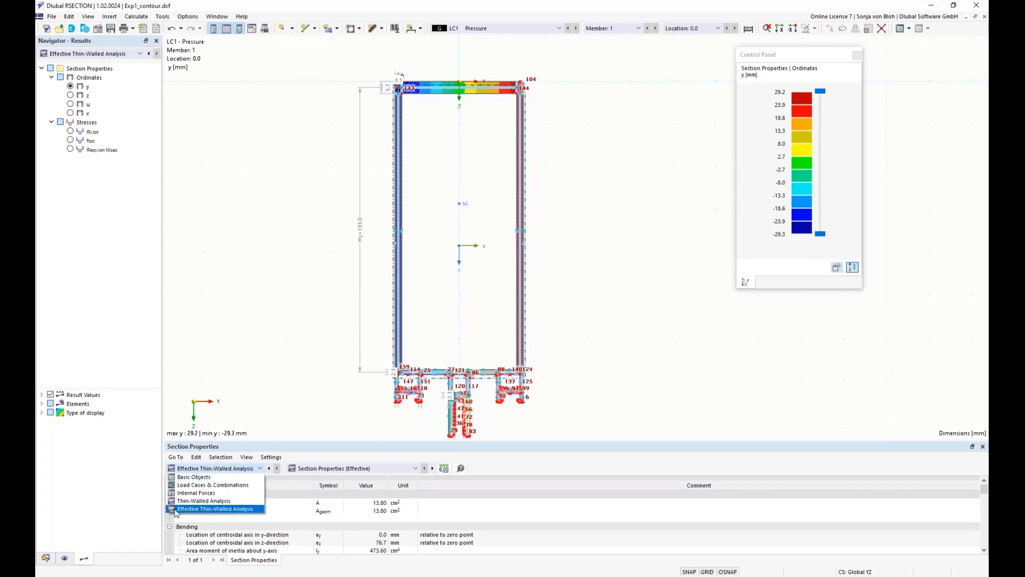
left_click(197, 501)
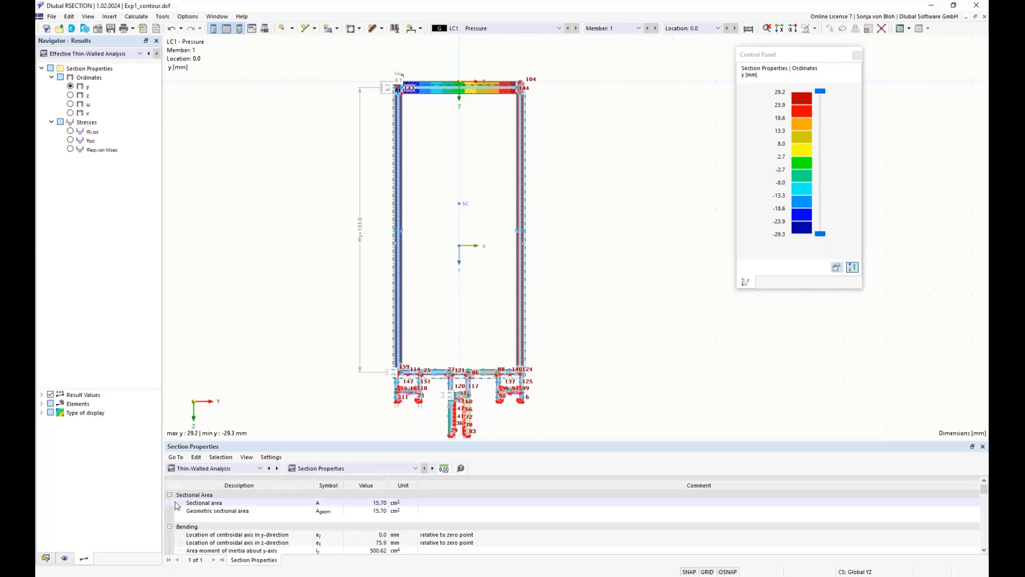
left_click(368, 504)
left_click(261, 468)
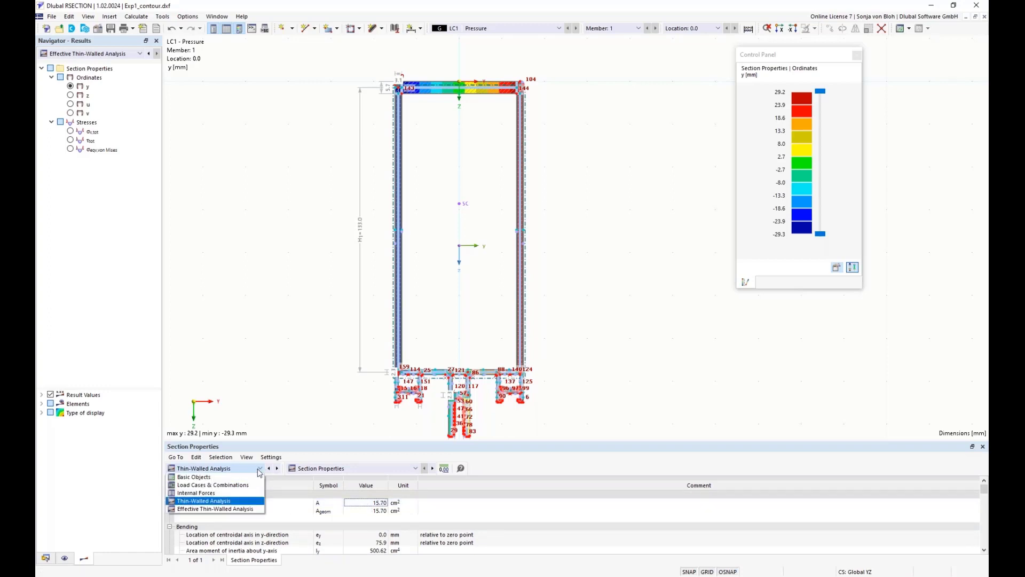
left_click(214, 510)
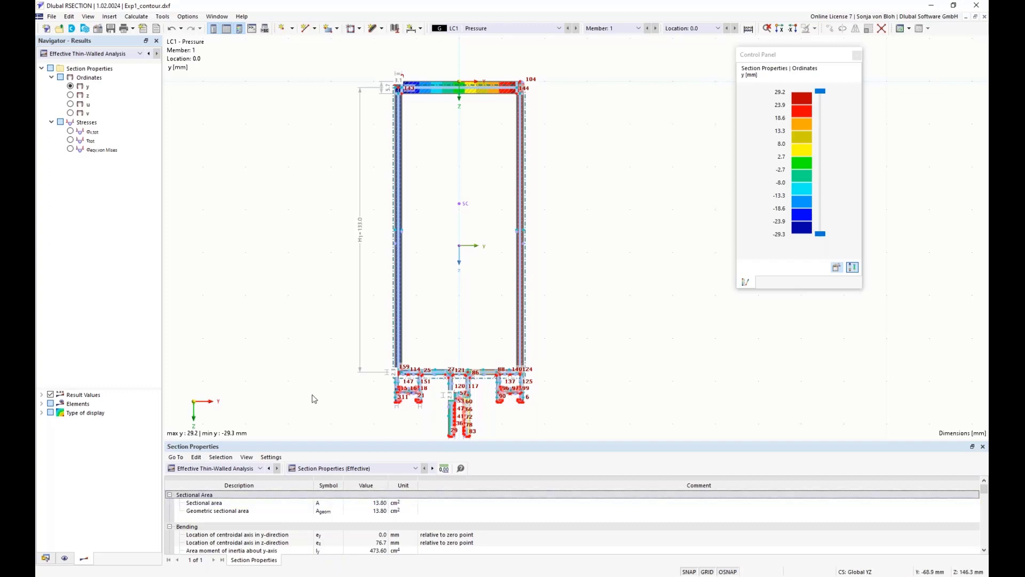
Show the section classification according to EN 1999-1-1, enlarge the results table and examine the classification of subpanel No. 2.
left_click(416, 468)
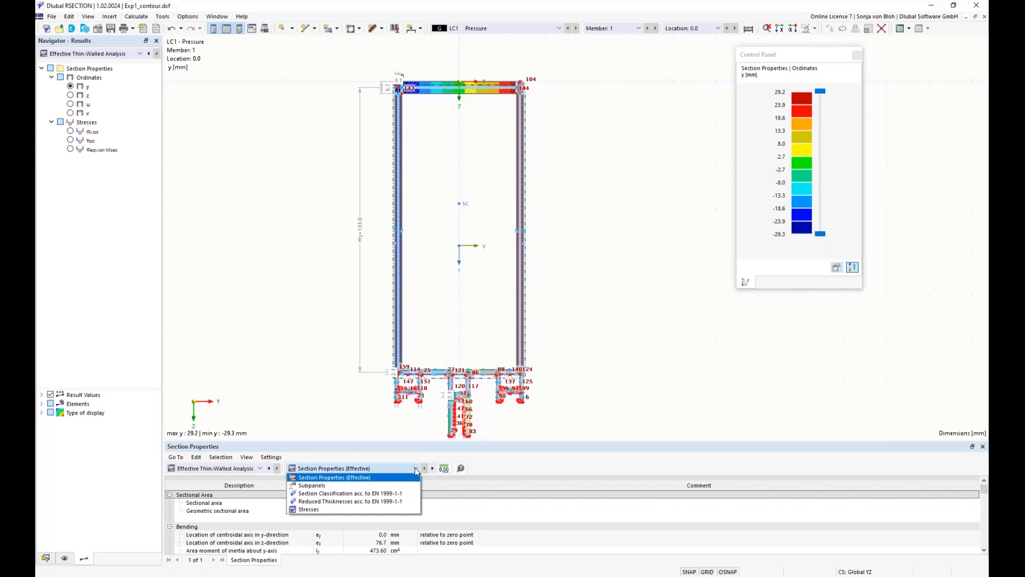
left_click(361, 494)
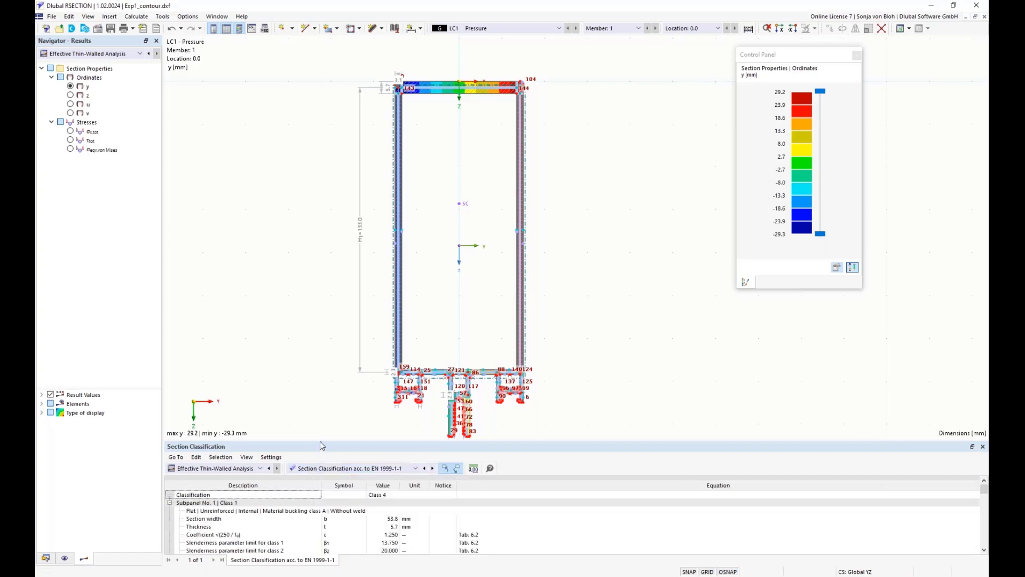
left_click_drag(317, 439, 315, 352)
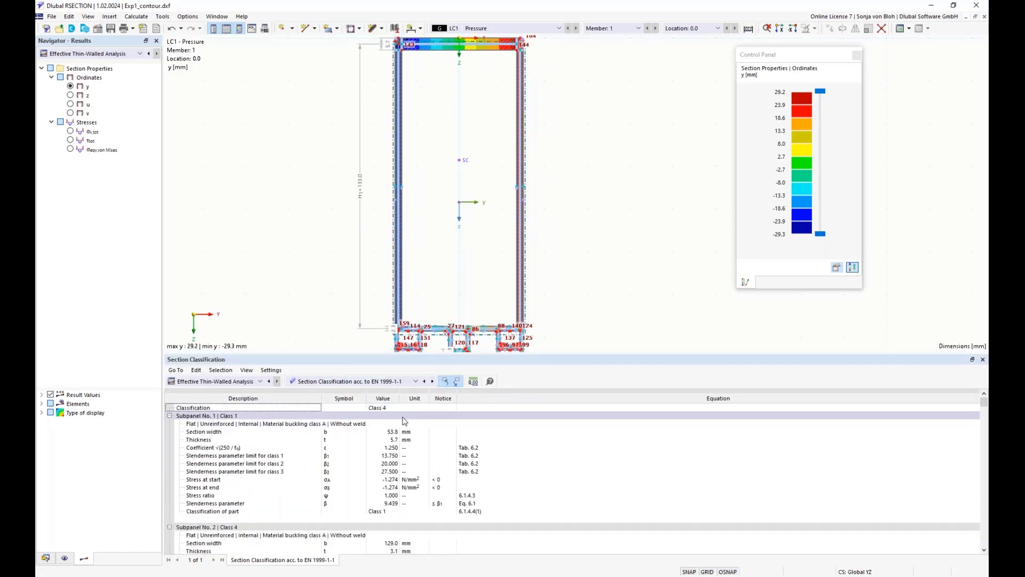
scroll(404, 421, "down", 5)
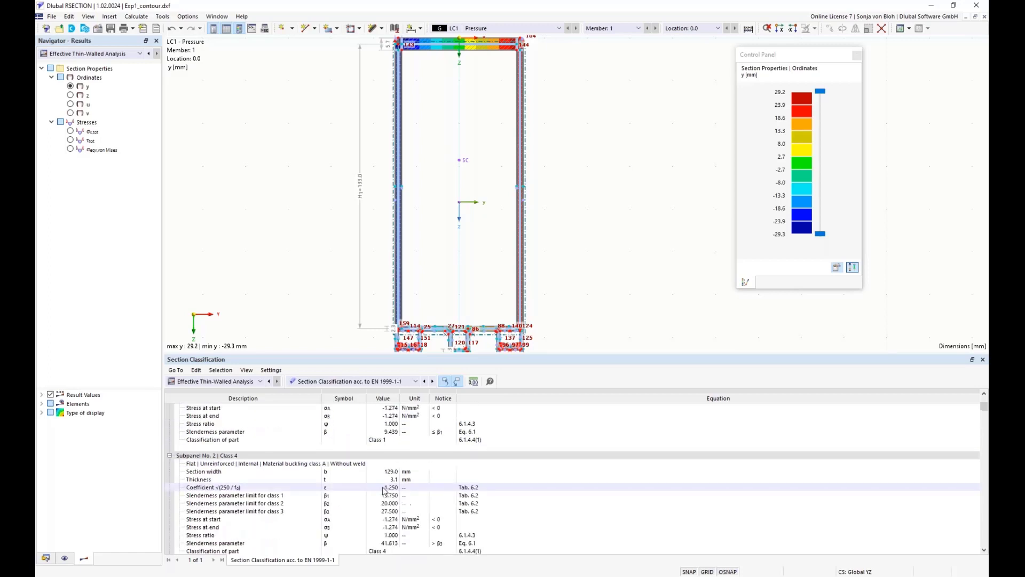
left_click(274, 503)
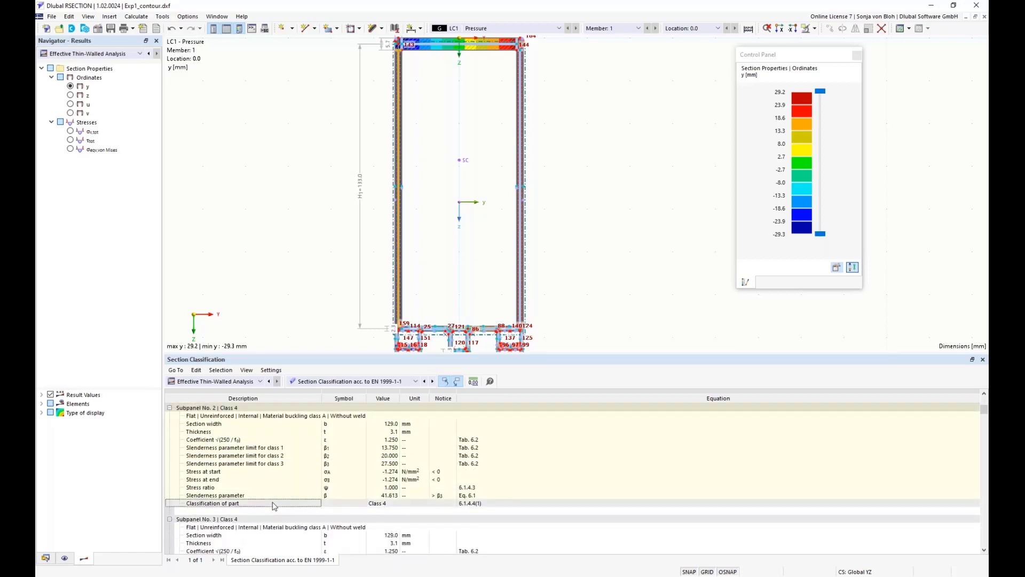
scroll(274, 506, "up", 1)
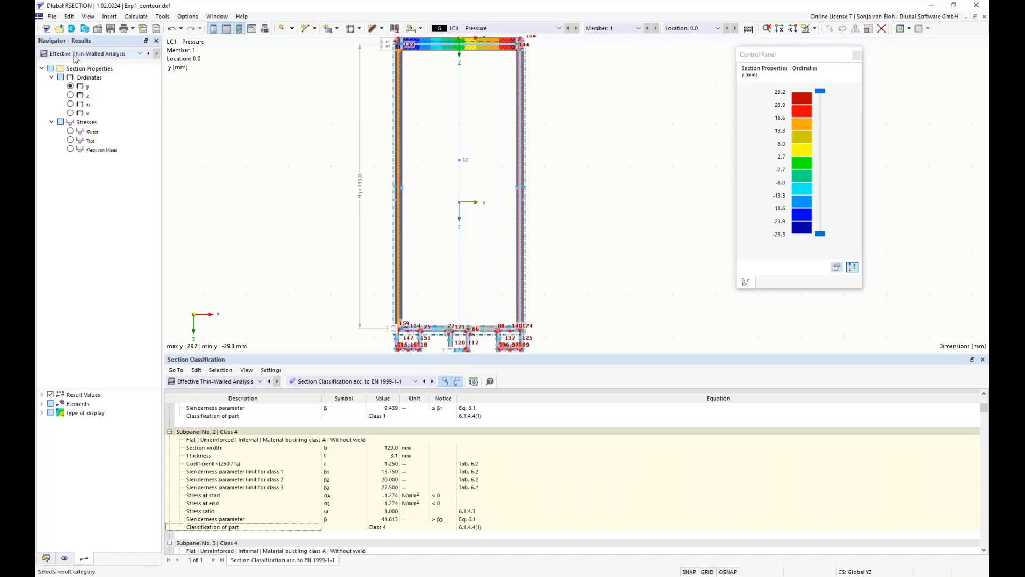
Display the total normal stress σx,tot for the Thin-Walled Analysis and examine the section's upper corner.
left_click(134, 54)
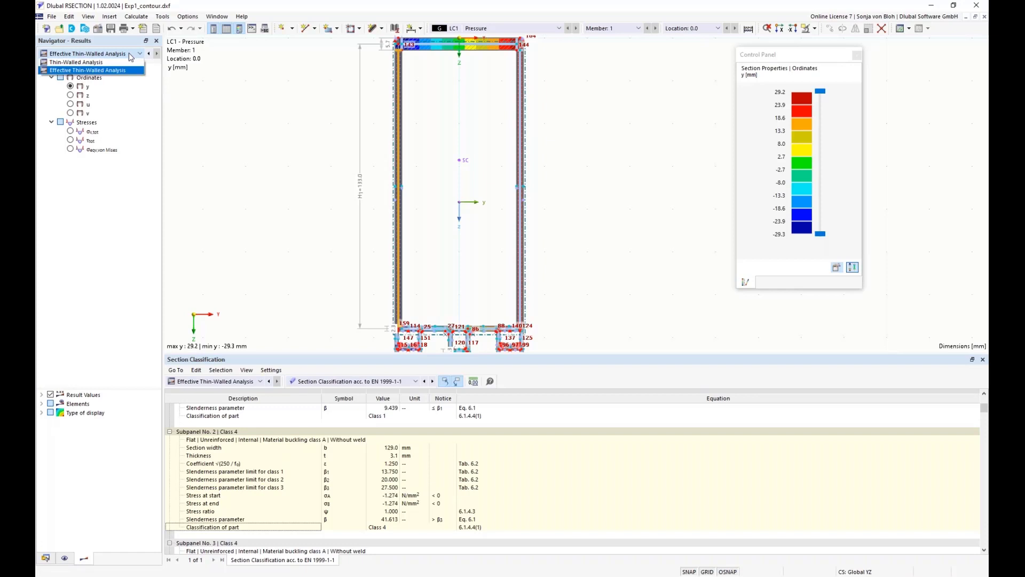
left_click(75, 62)
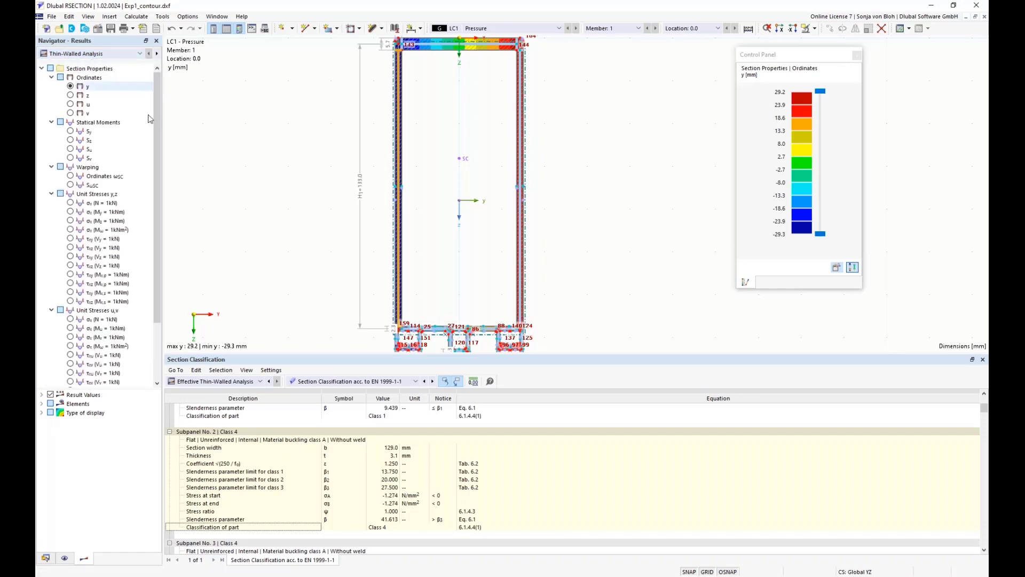
left_click_drag(158, 233, 157, 288)
left_click(70, 366)
middle_click_drag(339, 107, 327, 215)
scroll(379, 171, "up", 5)
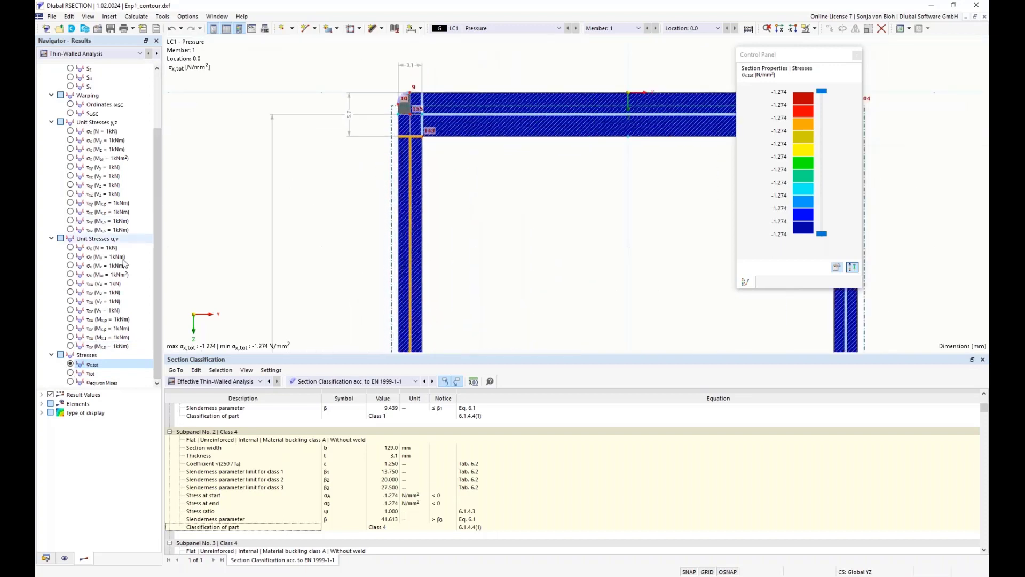
Switch the results to the Effective Thin-Walled Analysis and examine the stress and reduced web thickness at the upper corner.
left_click(90, 53)
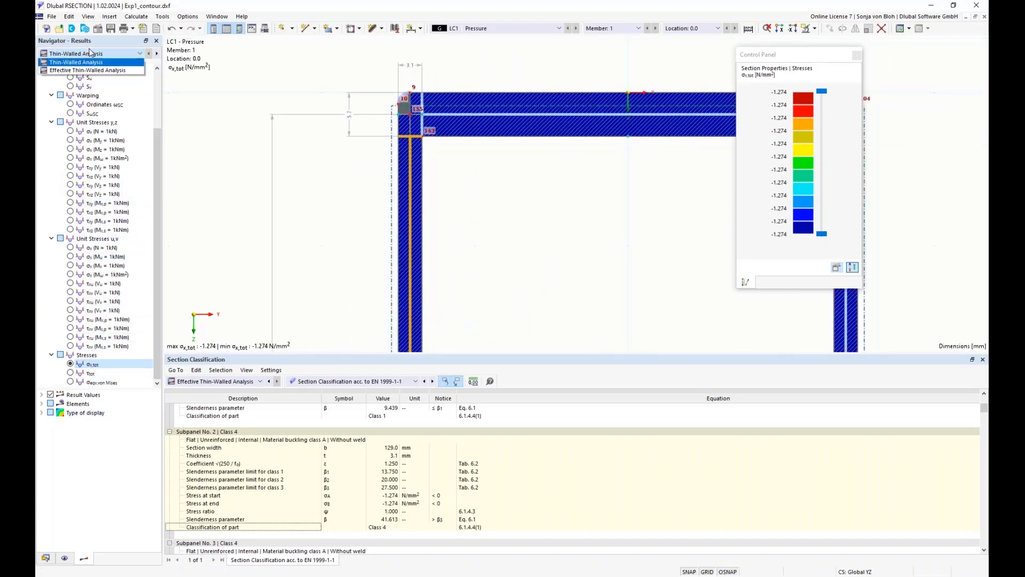
left_click(77, 71)
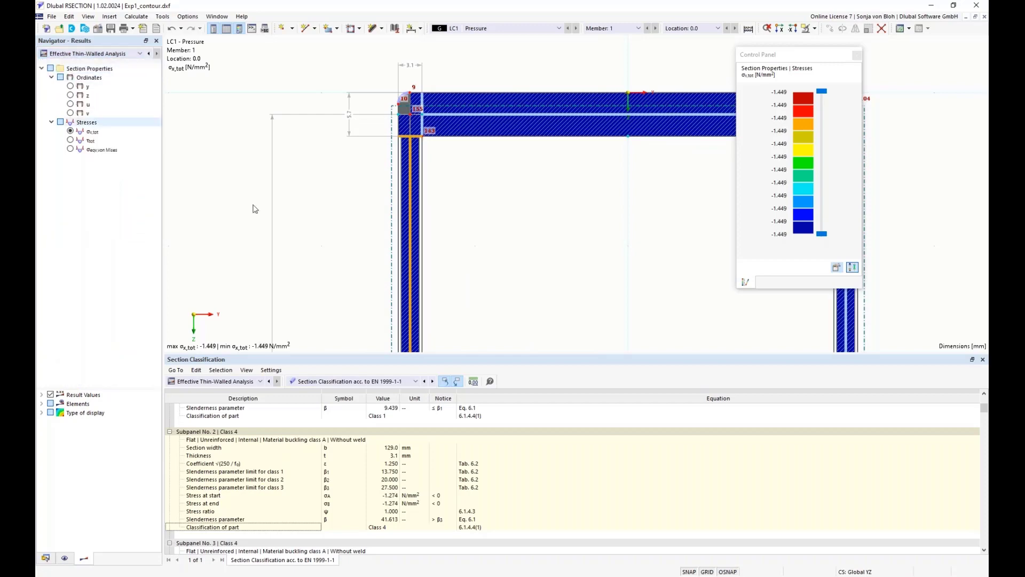
scroll(415, 144, "up", 2)
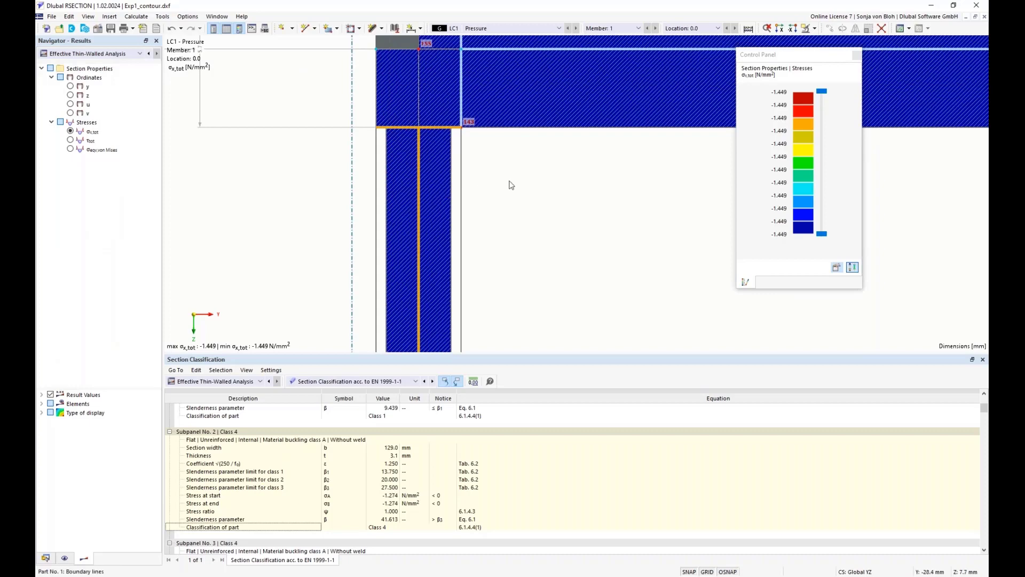
scroll(275, 236, "down", 1)
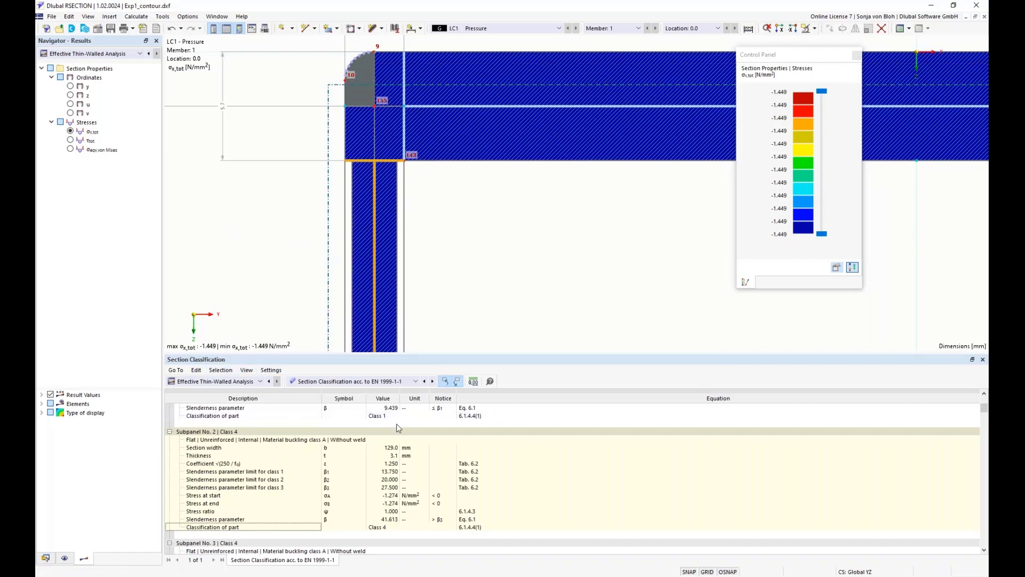
Show the reduced thicknesses according to EN 1999-1-1 and examine the effective thickness of subpanel No. 2.
left_click(419, 382)
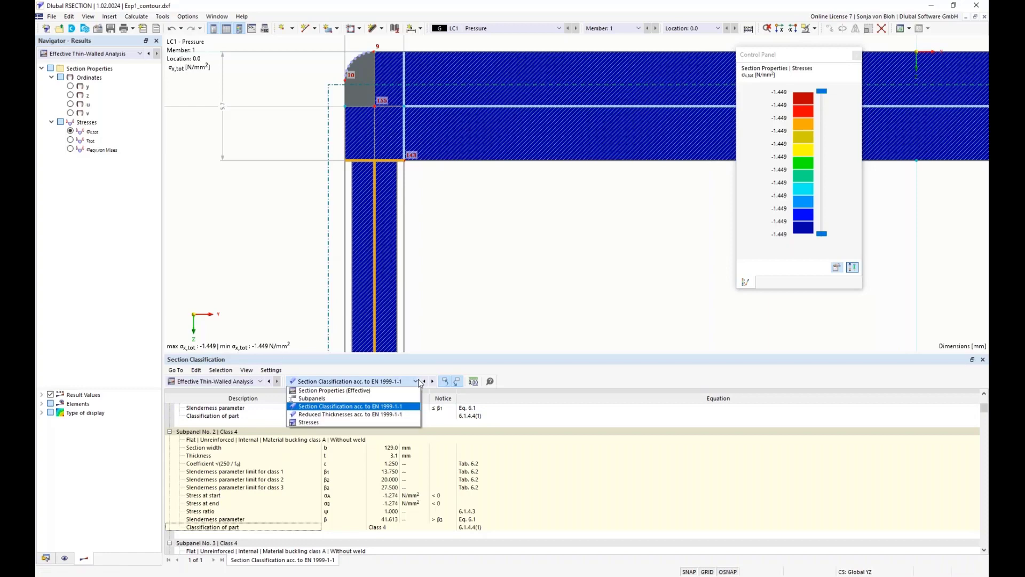
left_click(351, 415)
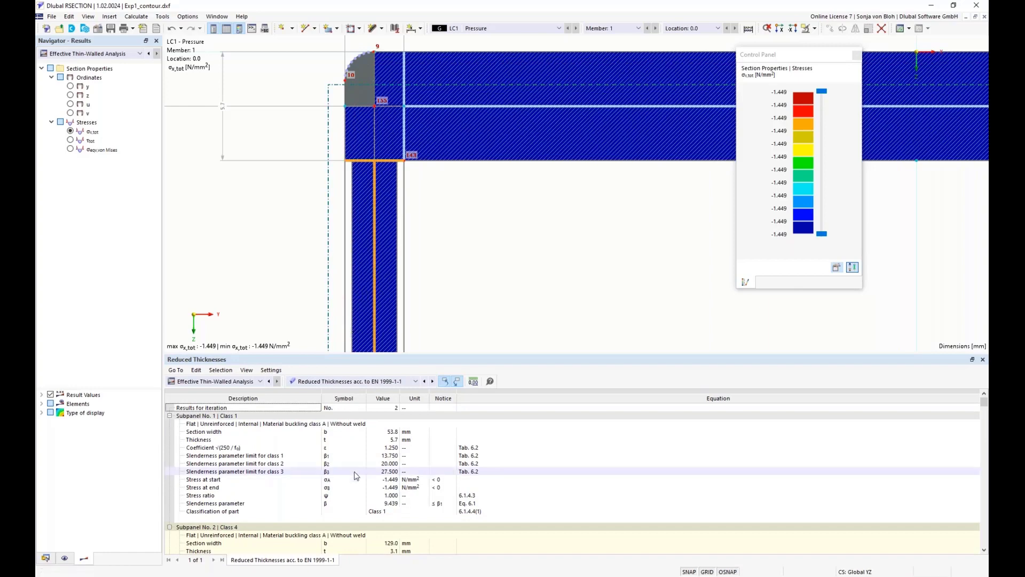
scroll(356, 475, "down", 5)
scroll(357, 475, "down", 3)
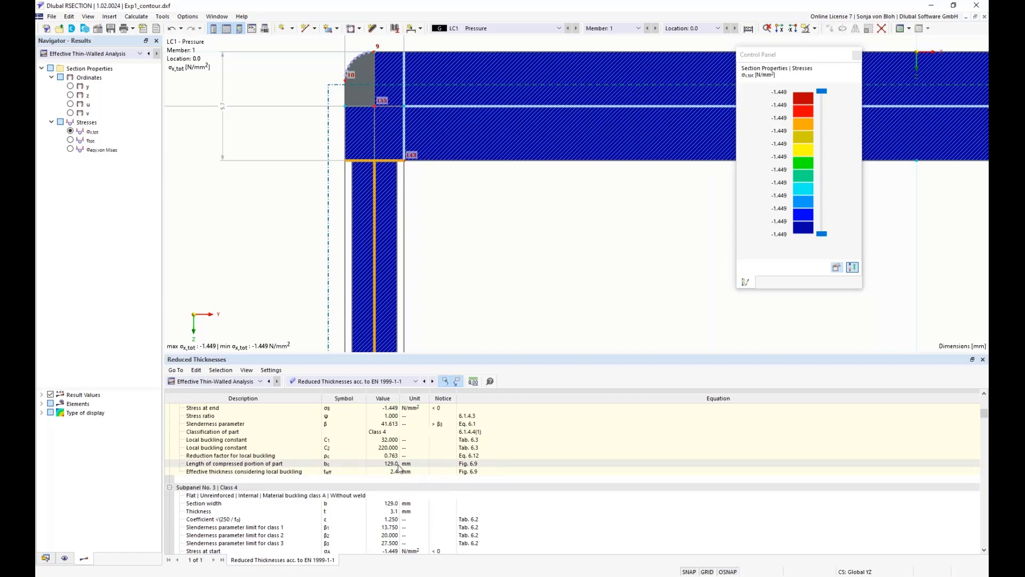
Set the result display type to Off so that σx,tot is plotted as a diagram along the section elements.
scroll(311, 268, "down", 5)
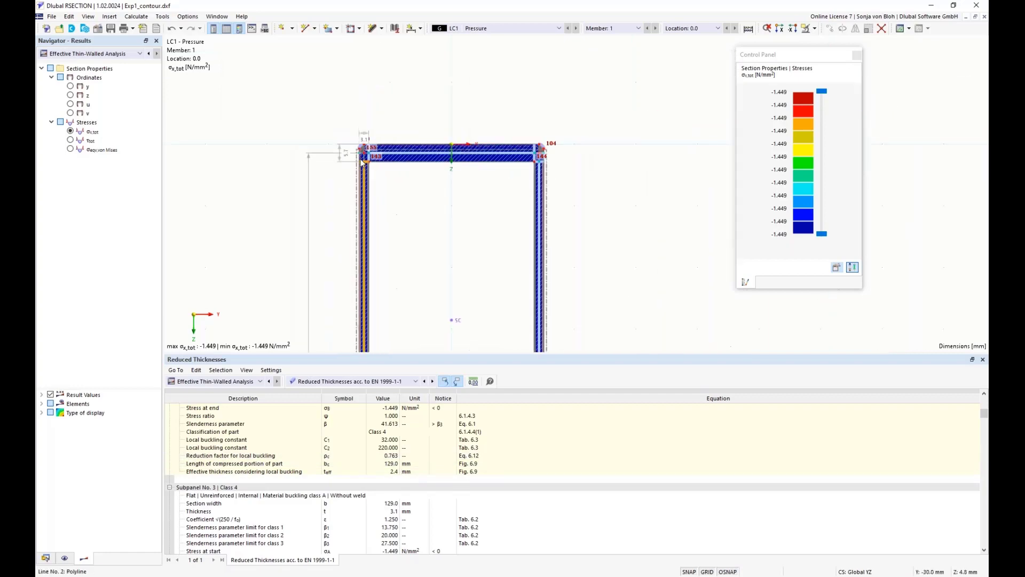
middle_click_drag(310, 269, 280, 243)
scroll(271, 196, "down", 3)
scroll(277, 205, "down", 3)
scroll(280, 244, "up", 1)
scroll(282, 248, "up", 3)
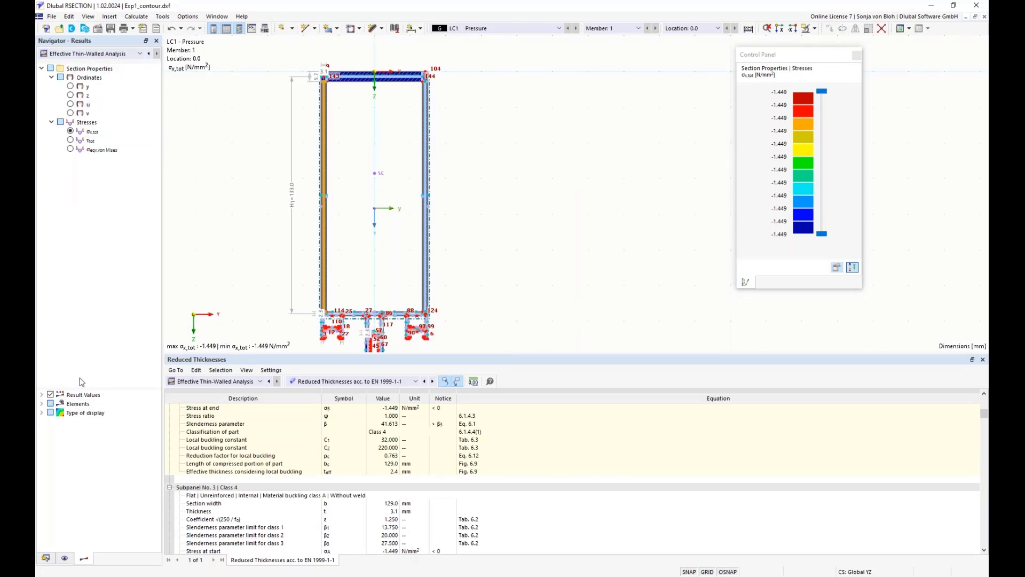
left_click(43, 413)
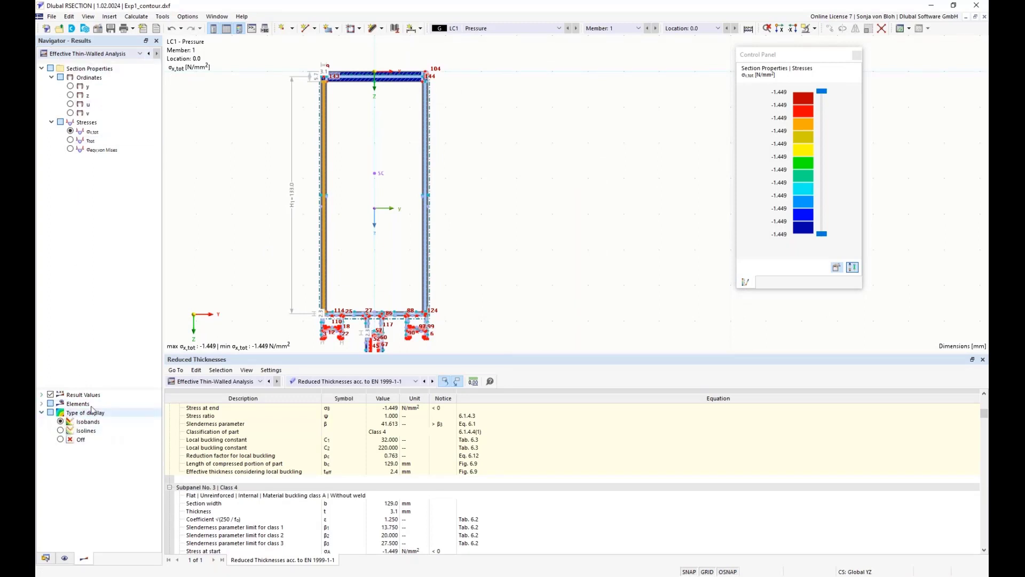
left_click(81, 440)
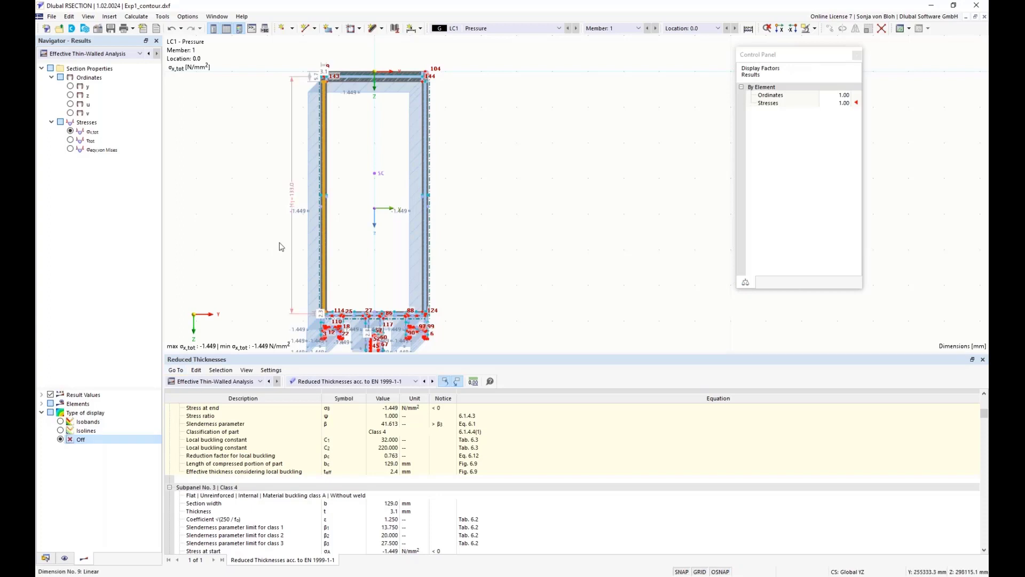
Shrink the results table to enlarge the graphics area and fit the whole section with its stress diagram into it.
scroll(262, 219, "down", 2)
middle_click_drag(262, 218, 298, 265)
scroll(341, 132, "up", 3)
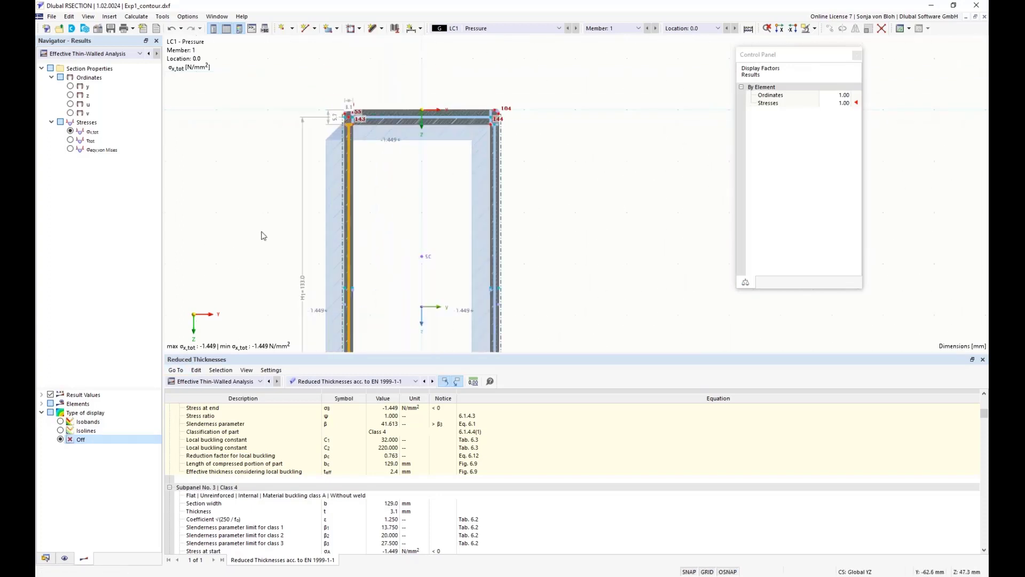
middle_click_drag(262, 235, 252, 140)
left_click_drag(260, 362, 262, 483)
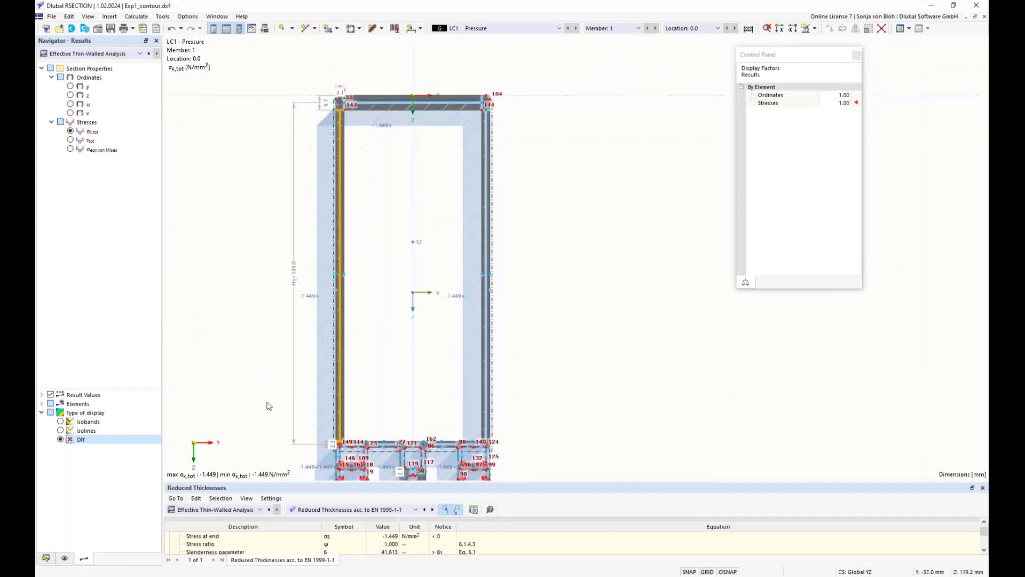
middle_click_drag(269, 406, 271, 335)
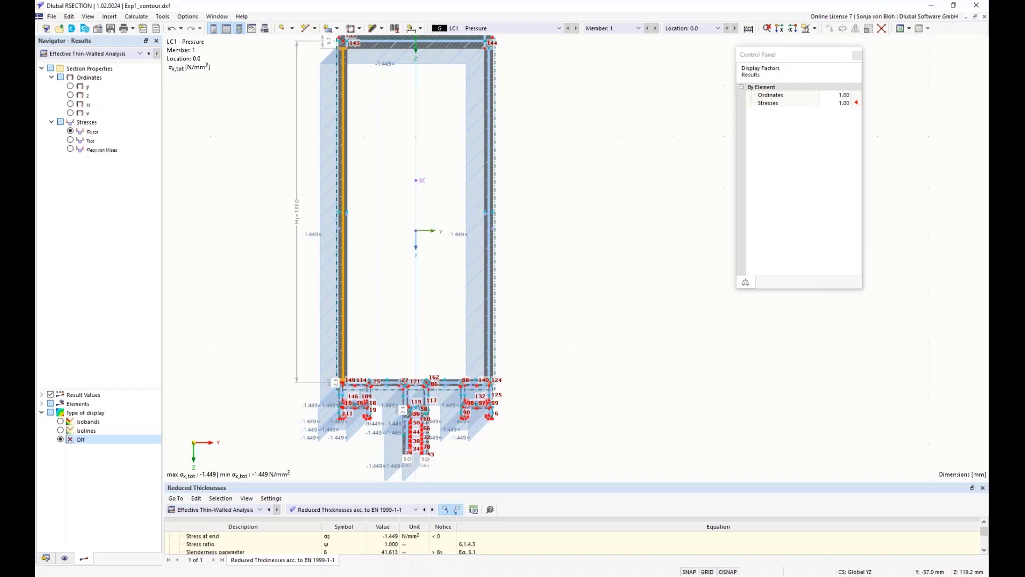
Create a new printout report and exclude the unit normal and shear stresses and all non-effective stress tables from its results.
left_click(46, 558)
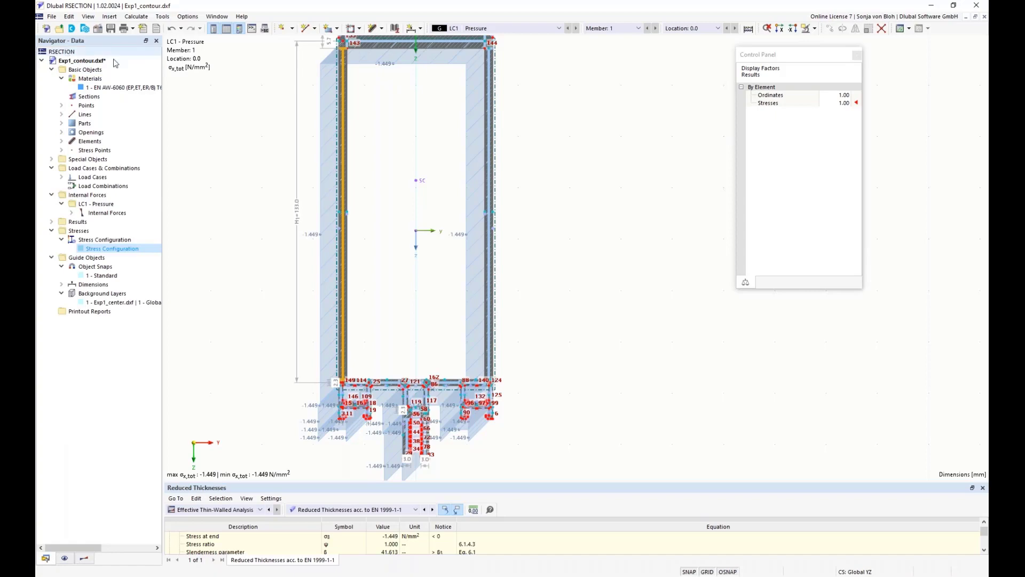
right_click(89, 313)
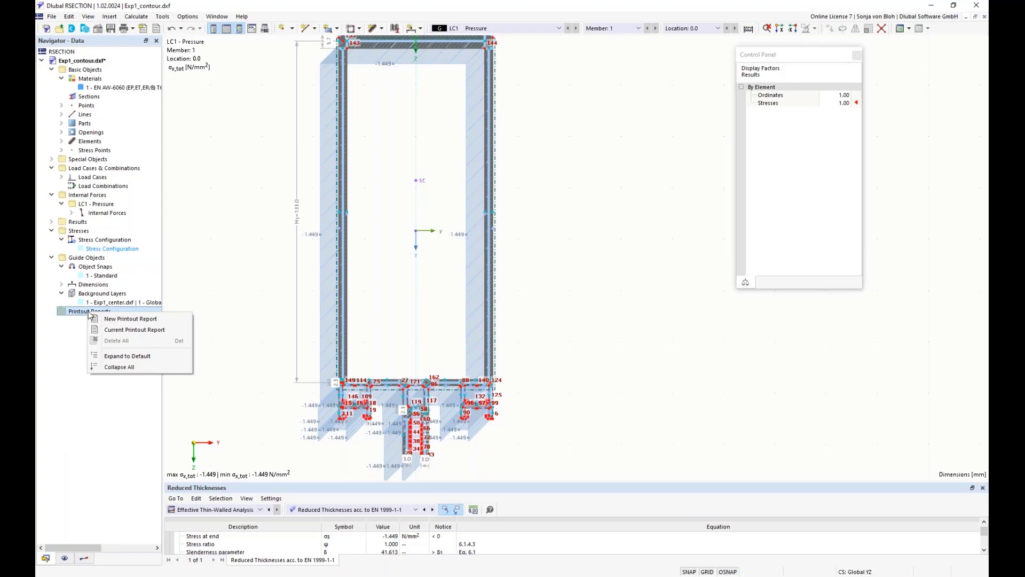
left_click(116, 320)
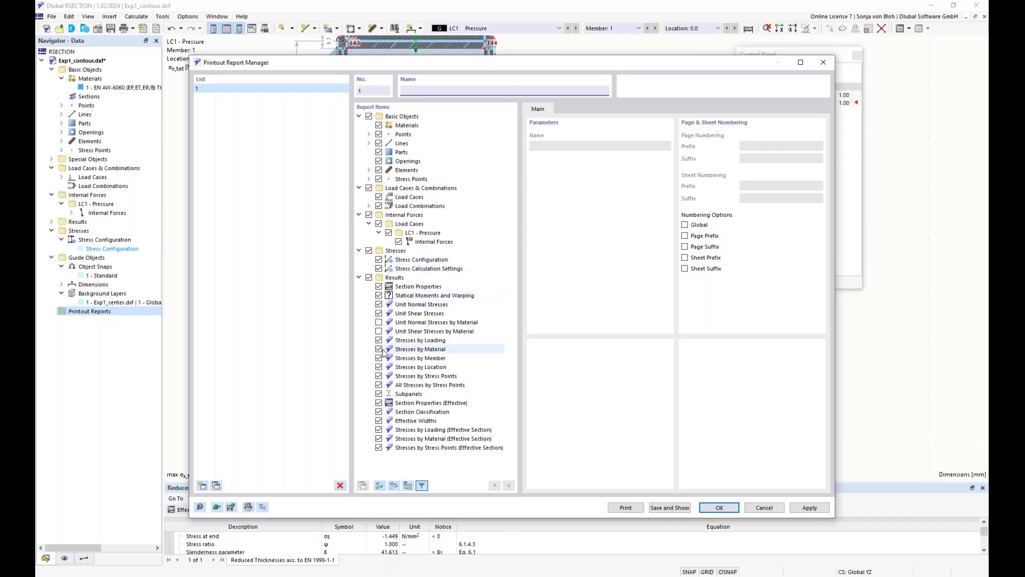
left_click(378, 304)
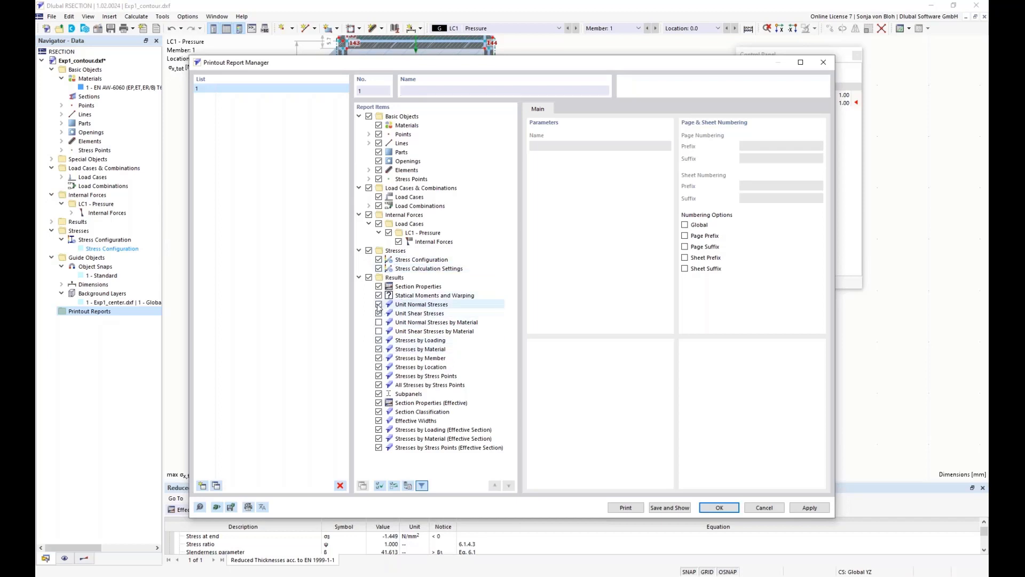
left_click(378, 339)
left_click(379, 348)
left_click(378, 358)
left_click(378, 367)
left_click(379, 384)
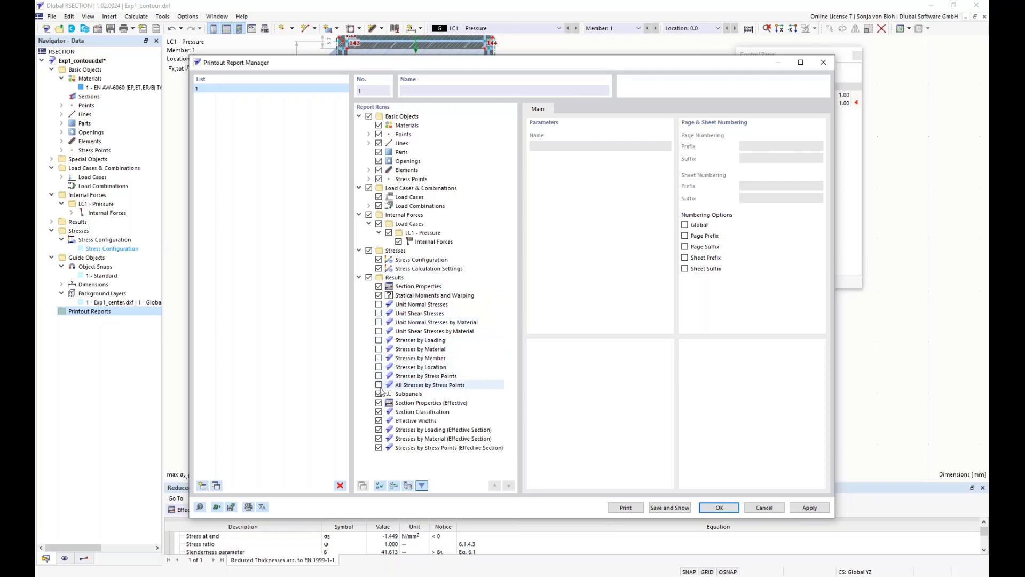
Exclude the subpanels and the effective-section stresses by material and by stress points, and save and show the printout report.
left_click(378, 393)
left_click(378, 439)
left_click(379, 447)
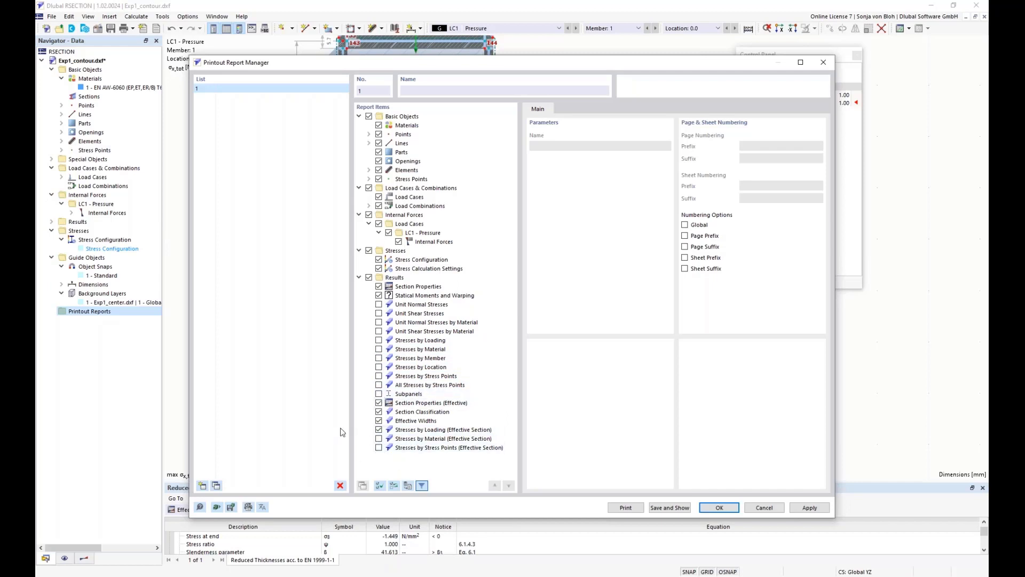
left_click(668, 508)
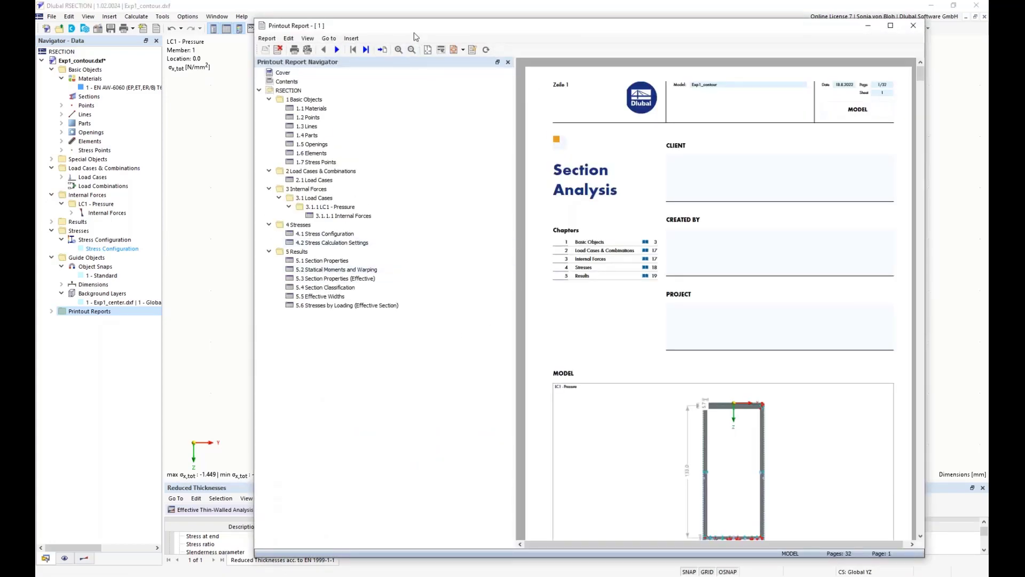
Examine the section properties, statical moments and section classification in the printout report, and return to the model.
left_click_drag(420, 30, 347, 33)
left_click(270, 266)
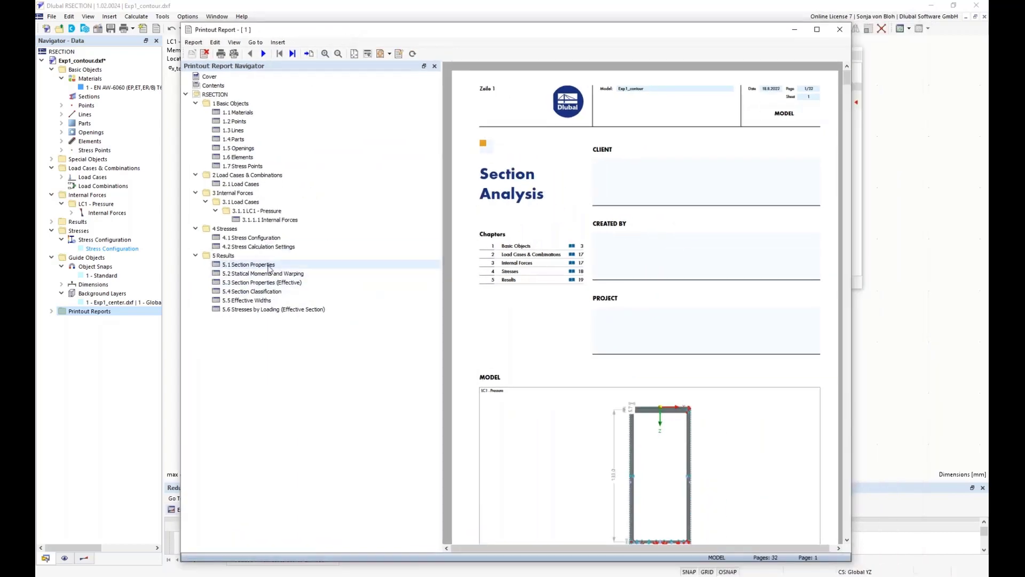
scroll(643, 363, "down", 2)
scroll(643, 363, "down", 10)
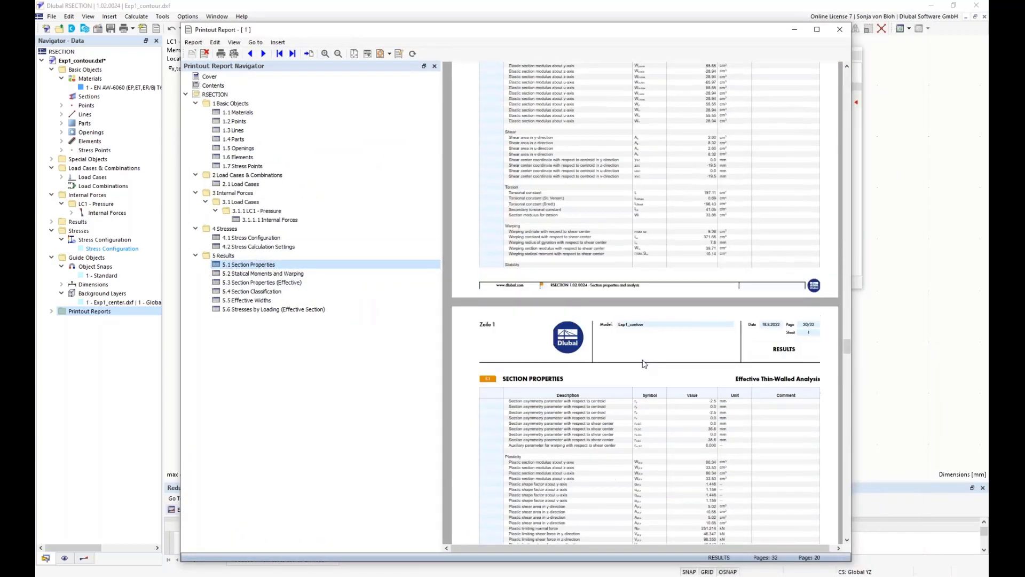
left_click(273, 274)
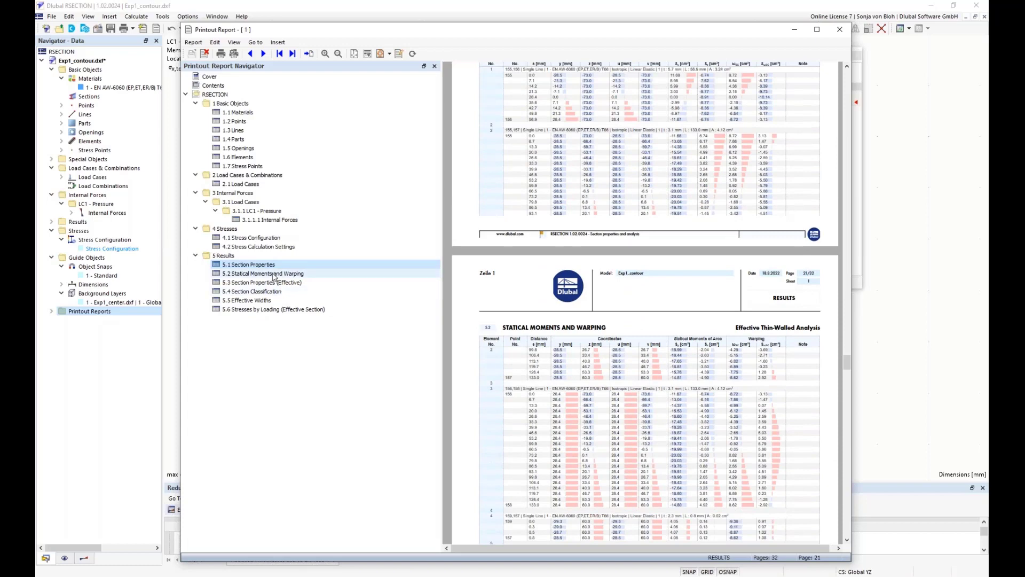
left_click(257, 292)
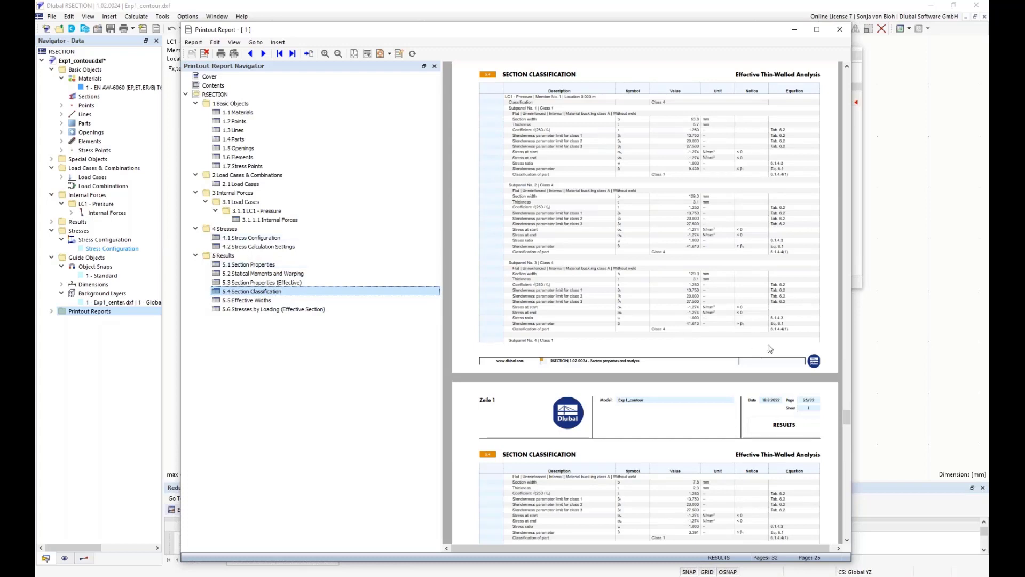
left_click(915, 303)
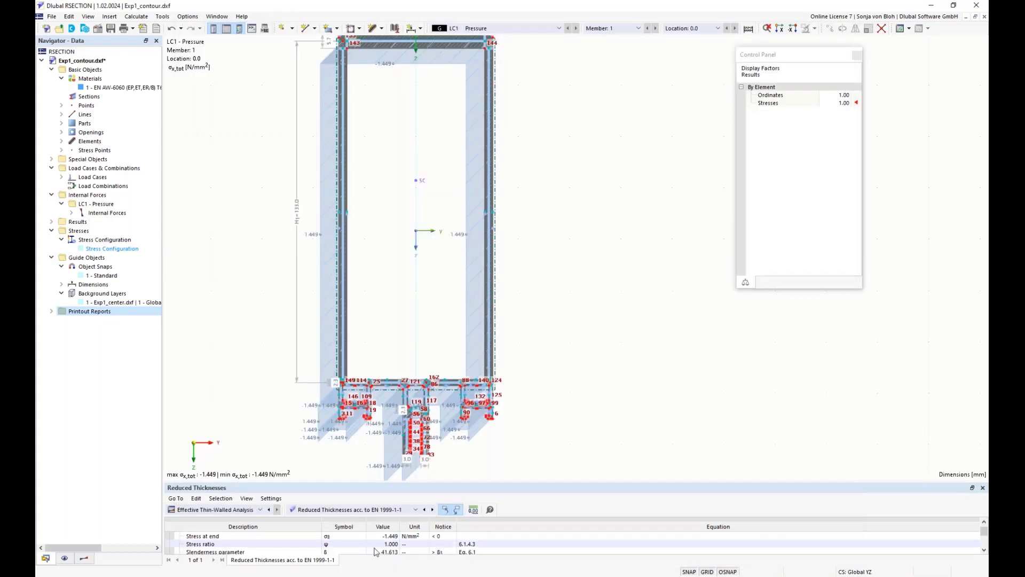
Send the current stress graphic to the printout report with the Window filling picture option, and save and show it.
left_click(133, 28)
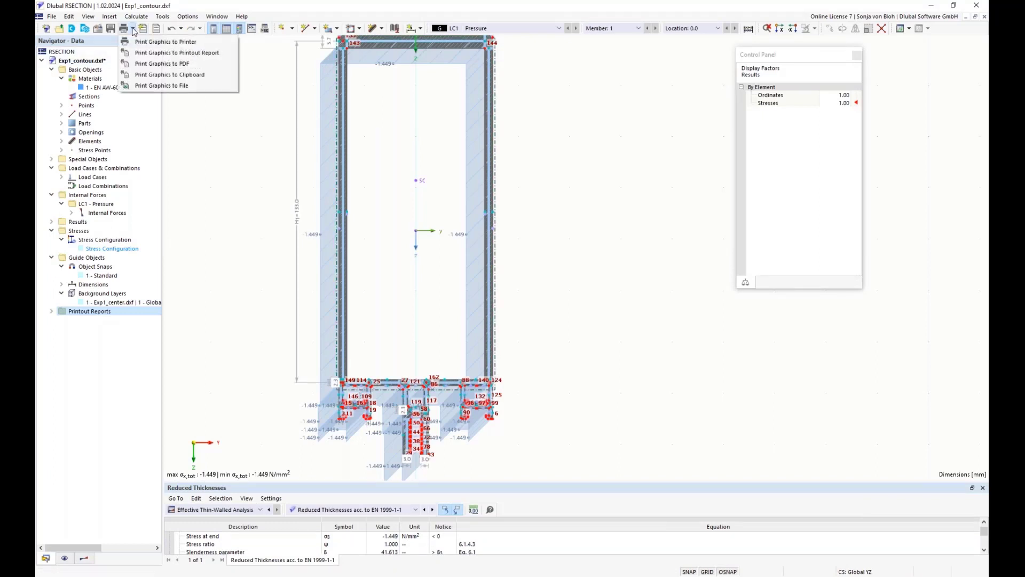
left_click(145, 53)
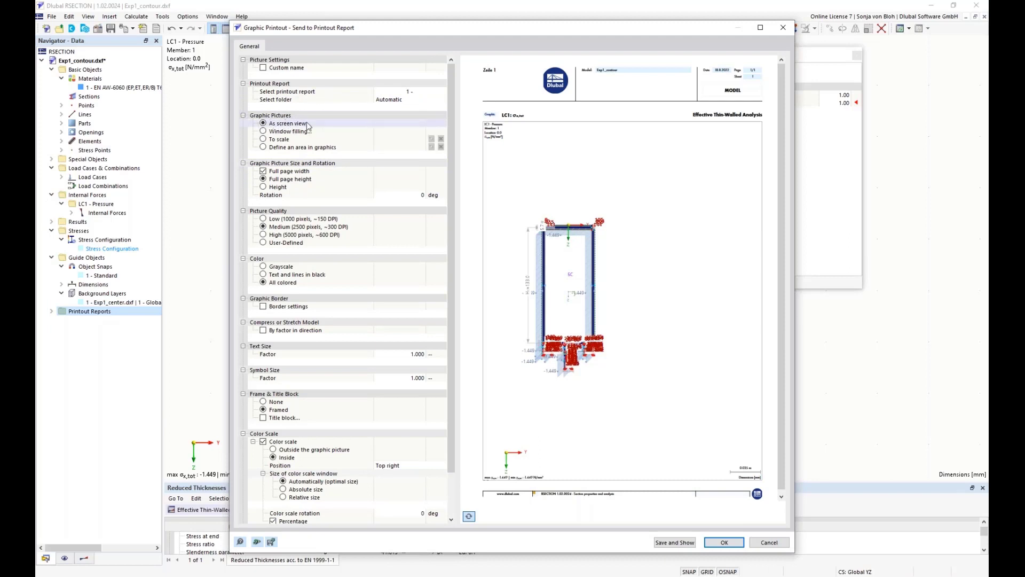
left_click(264, 133)
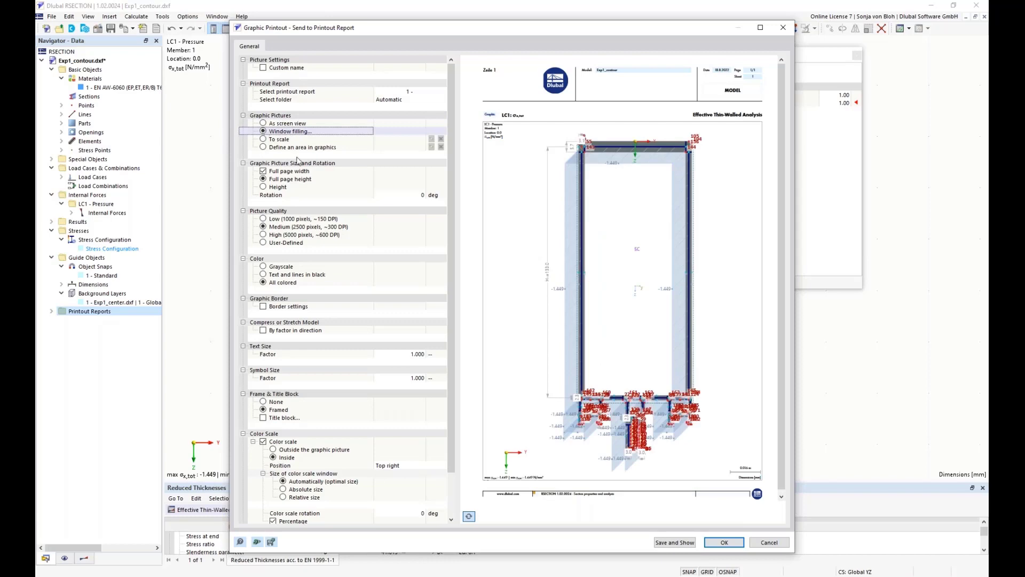
left_click(675, 542)
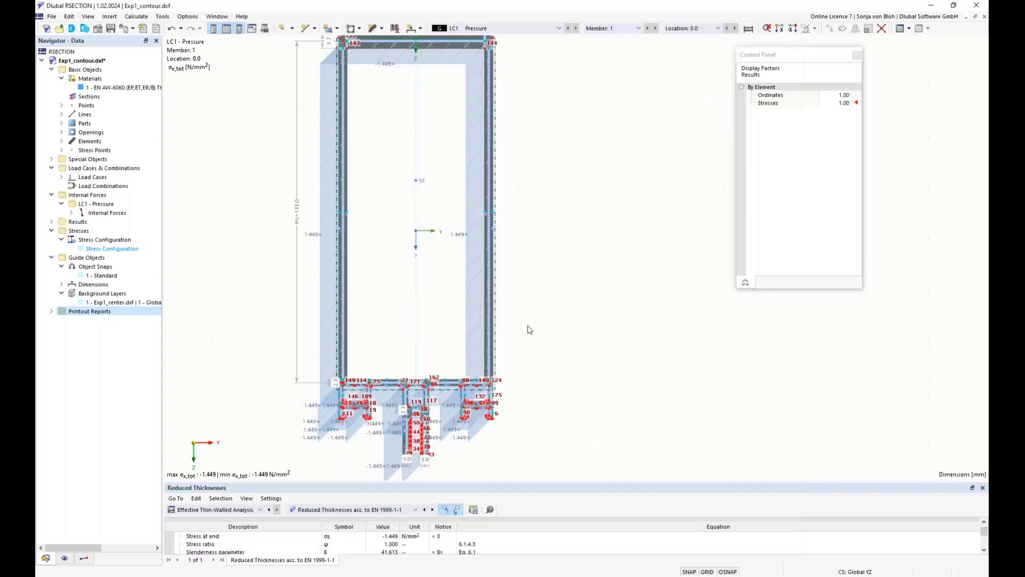
Edit the stress graphic in the printout report, hiding all object numbering in its picture, and confirm the edit.
left_click(422, 174)
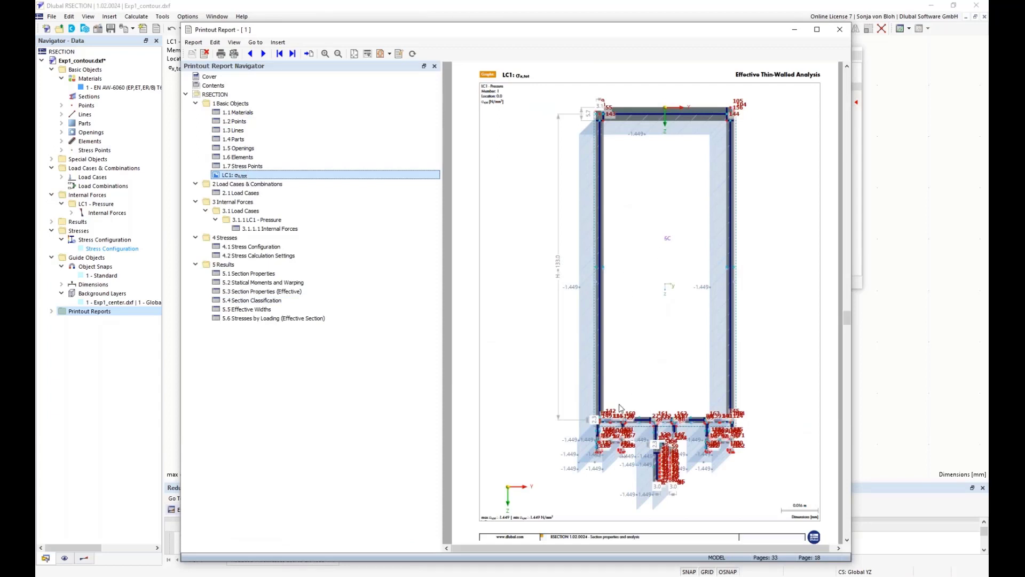
scroll(651, 411, "up", 1)
right_click(603, 302)
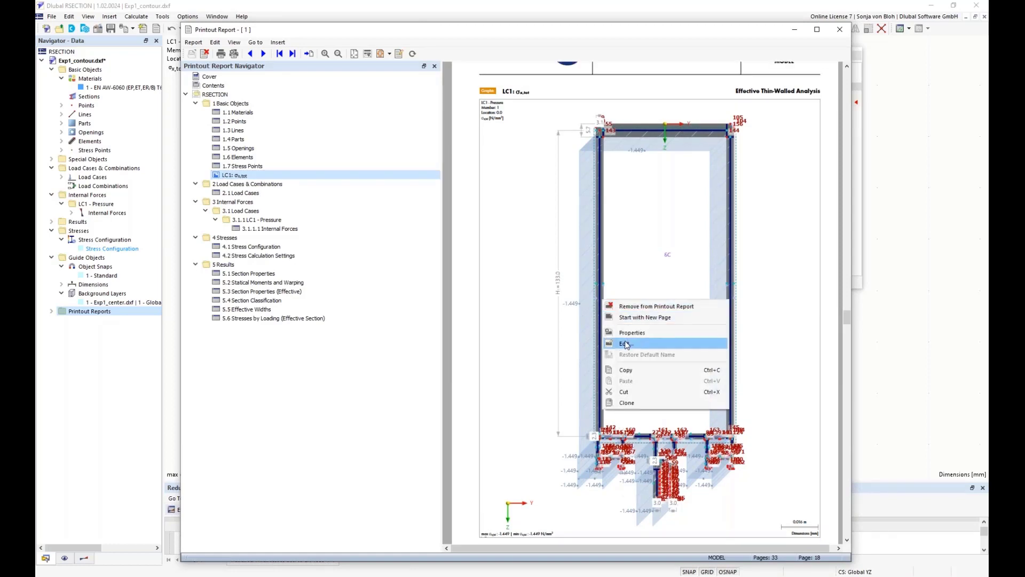
left_click(626, 344)
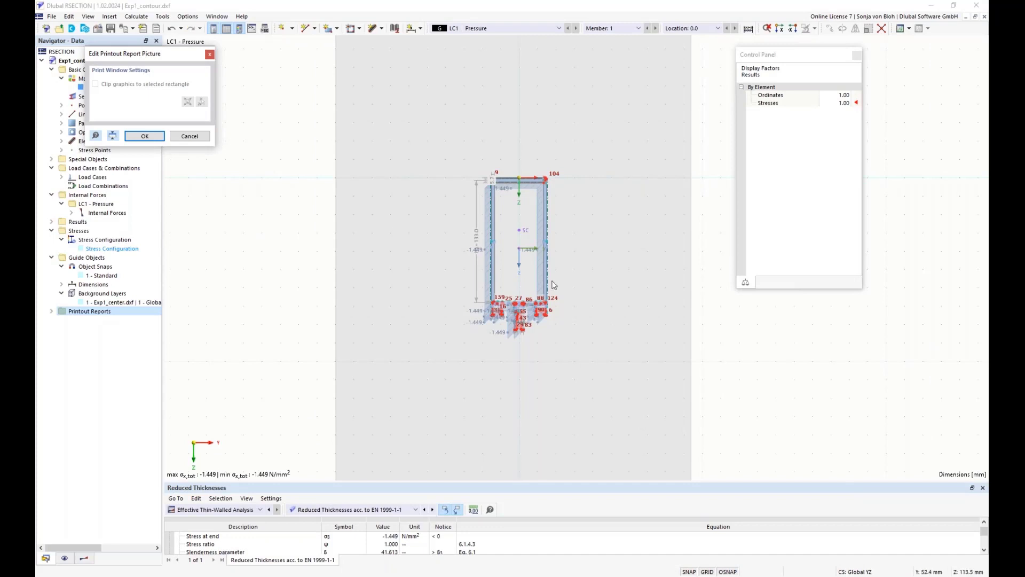
left_click(64, 558)
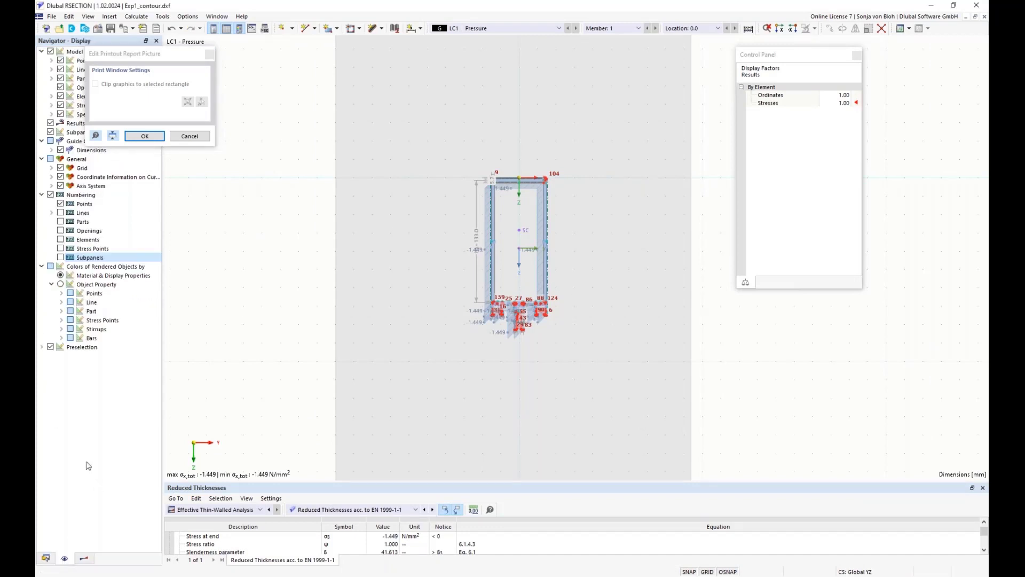
left_click(51, 195)
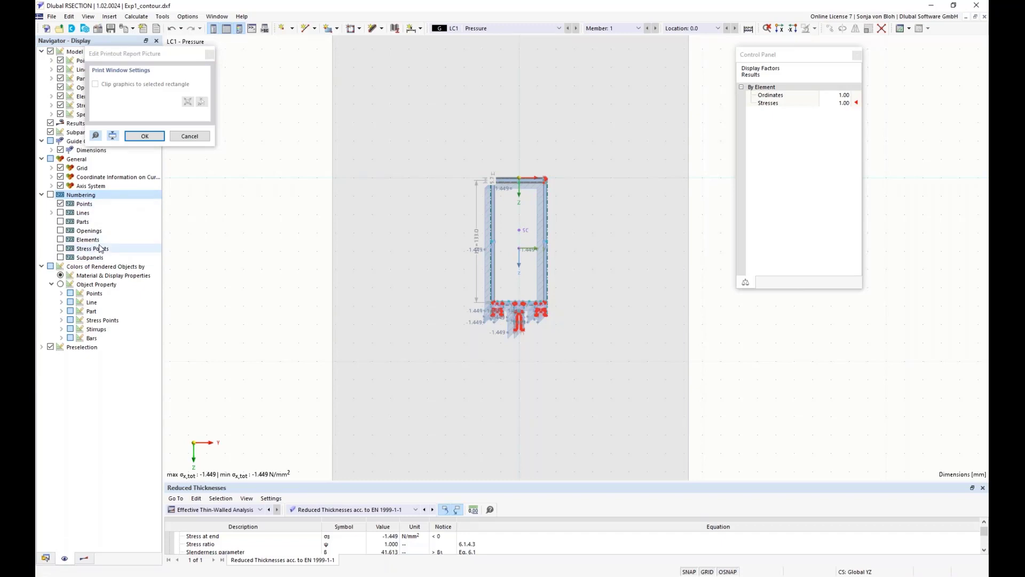
left_click(146, 136)
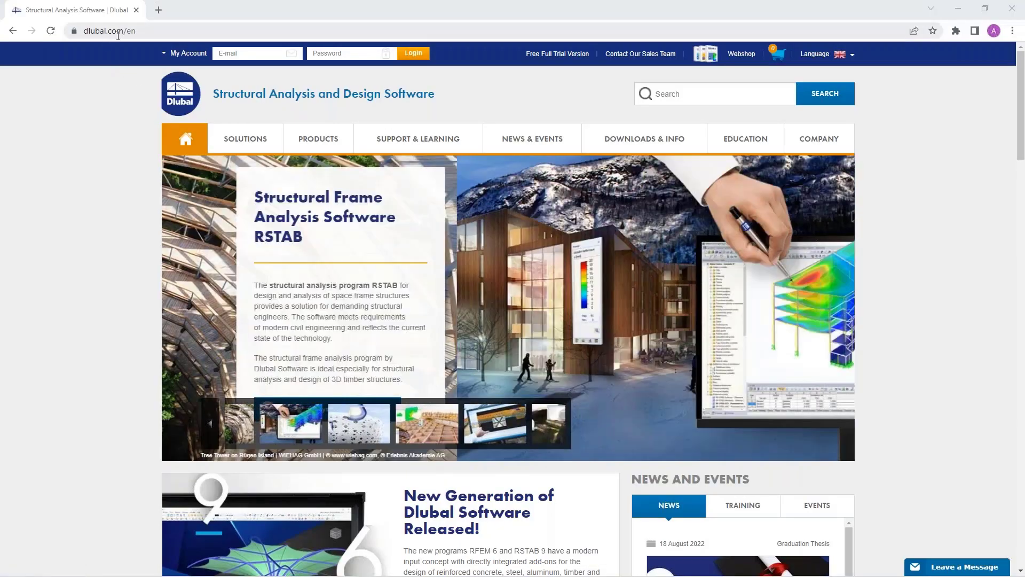
Switch to the web browser and open the webinar "Section Properties Determination and Stress Analysis in RSECTION 1" from the Dlubal website's webinar list.
mouse_move(525, 140)
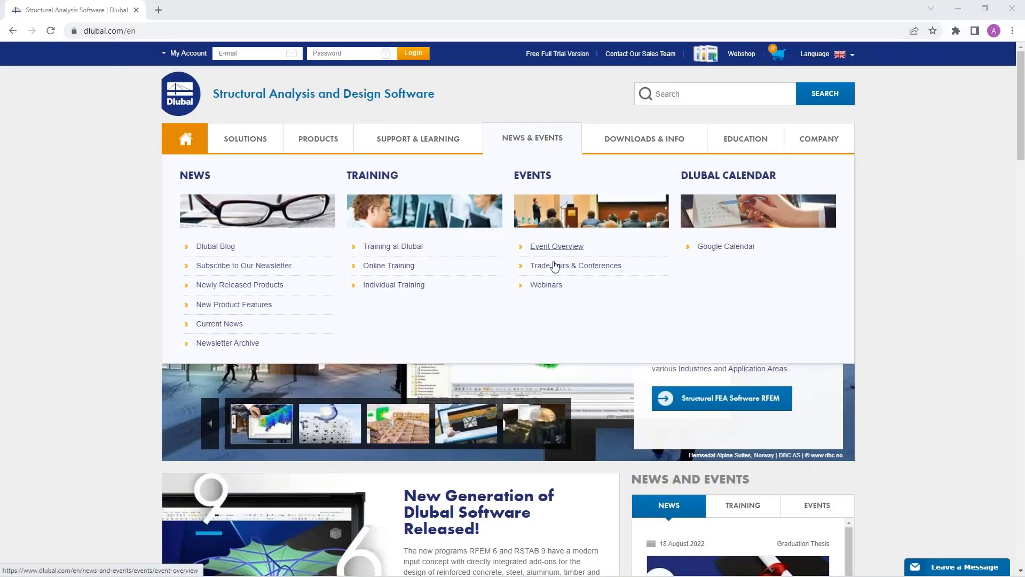
left_click(549, 287)
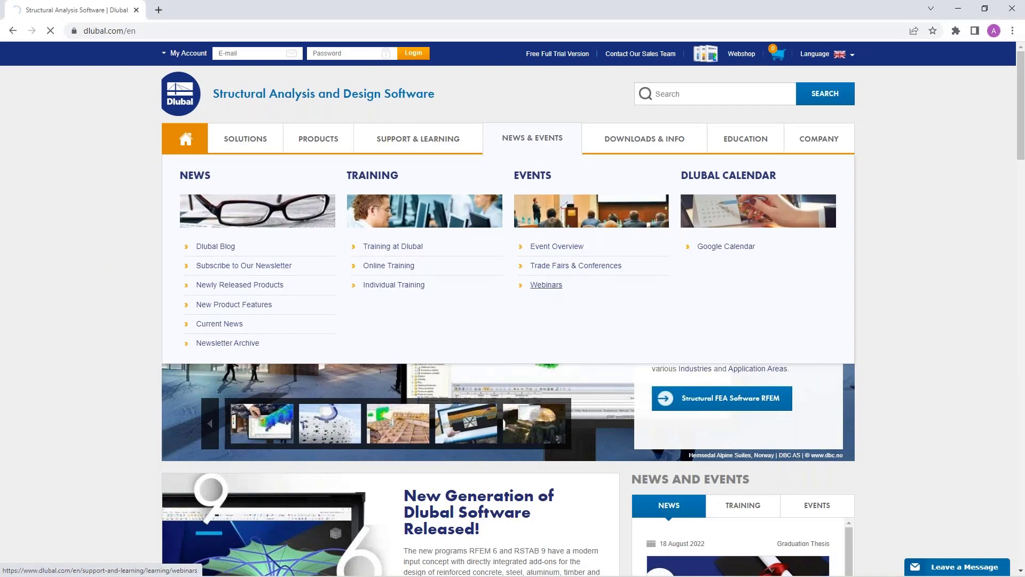
scroll(550, 289, "down", 6)
scroll(510, 168, "down", 2)
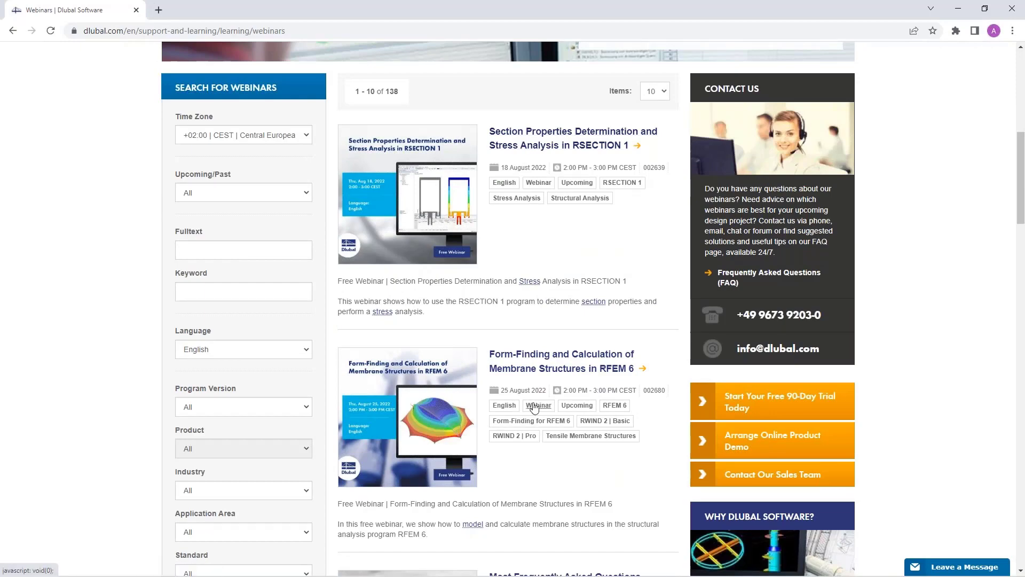
scroll(534, 407, "down", 4)
scroll(533, 408, "up", 5)
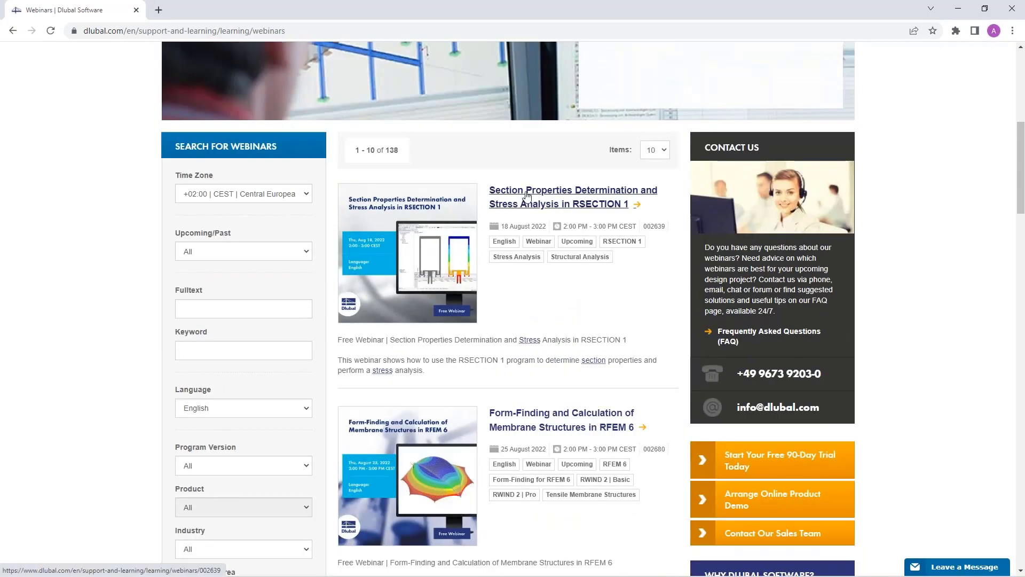
left_click(527, 195)
Look through the webinar page's content, time schedule, downloads and models to download, and return to its beginning.
scroll(534, 314, "down", 2)
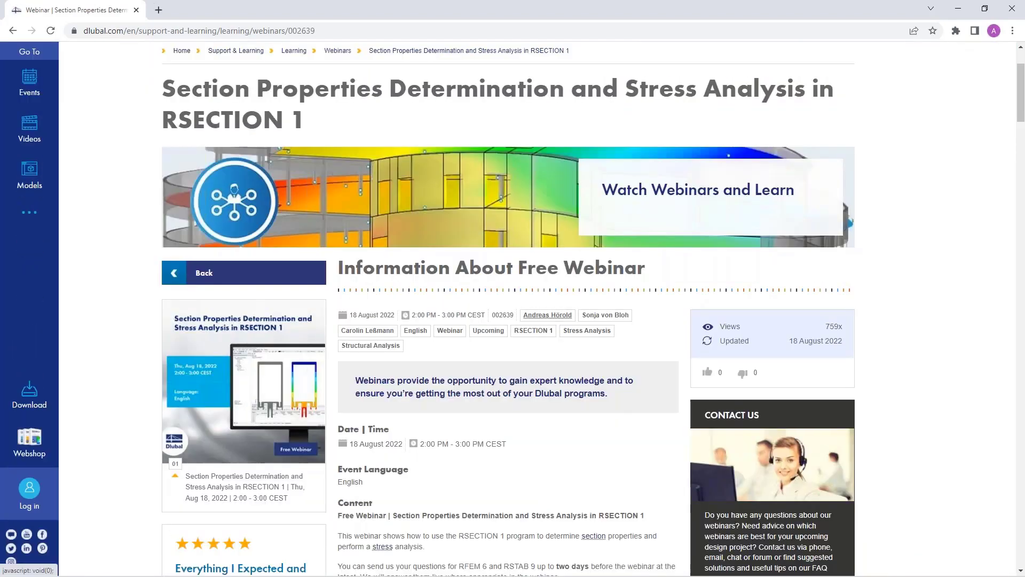
scroll(549, 368, "down", 3)
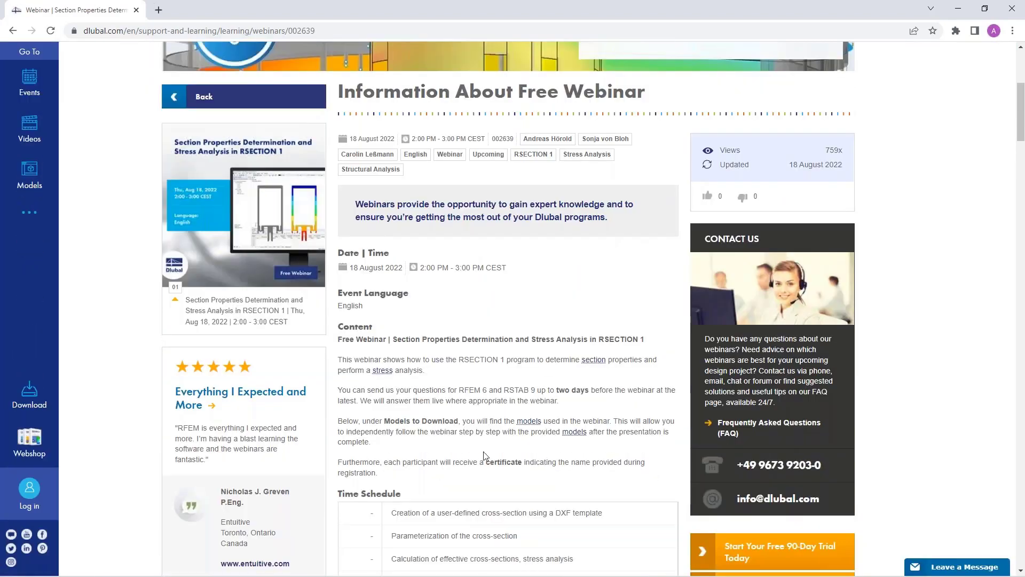
scroll(471, 401, "down", 7)
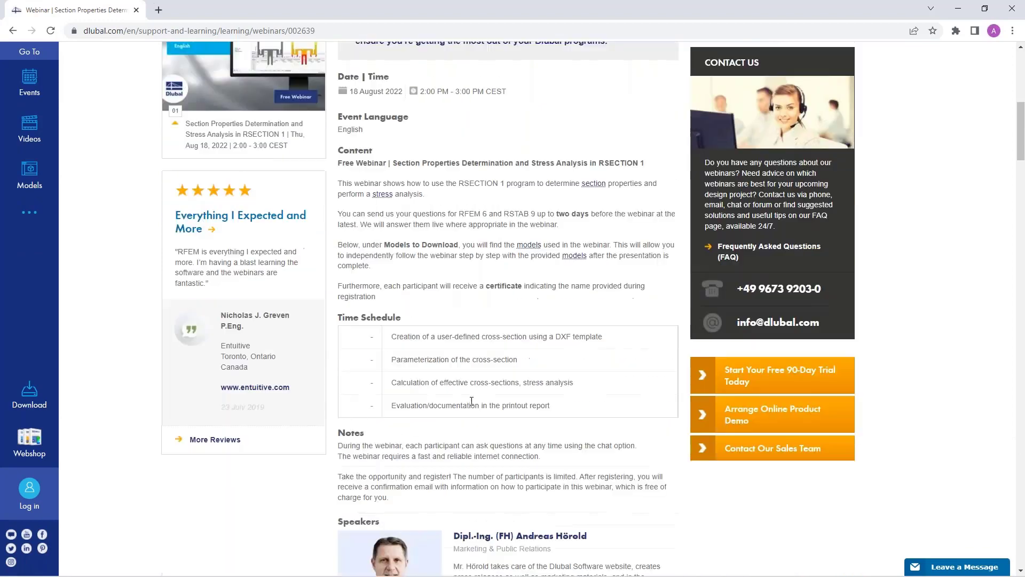
scroll(477, 266, "down", 5)
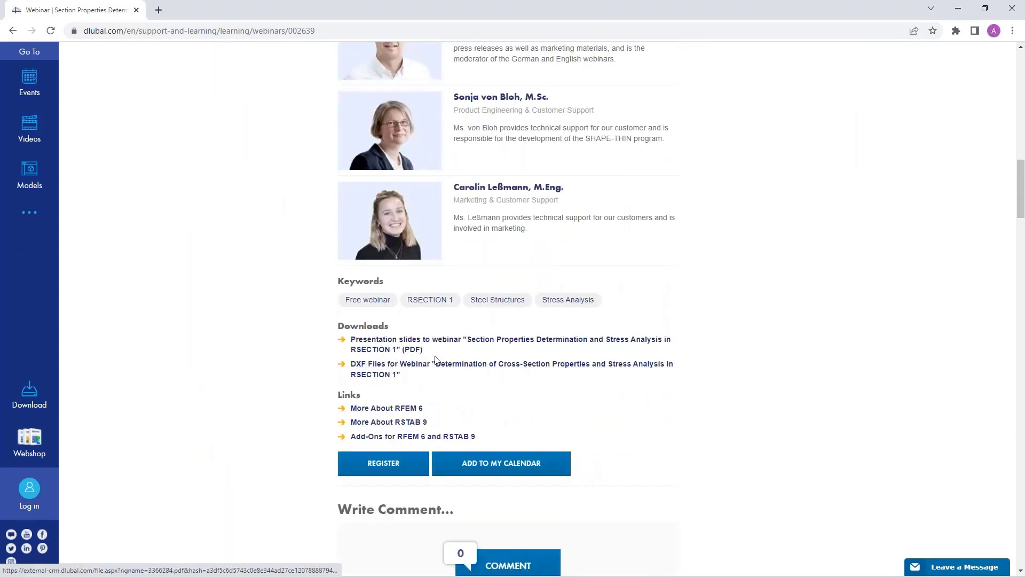
scroll(521, 373, "down", 1)
scroll(522, 372, "down", 20)
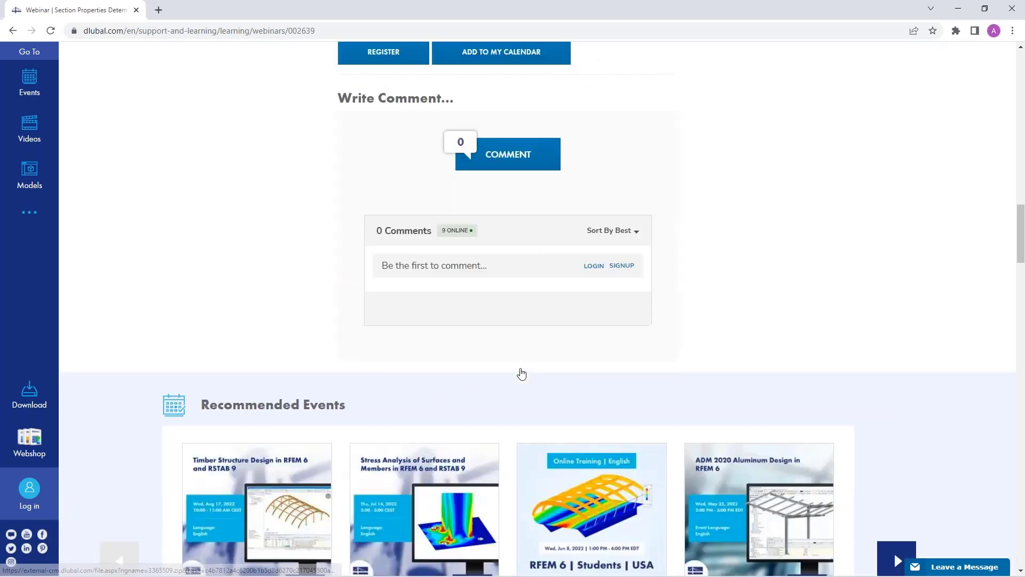
scroll(155, 327, "down", 2)
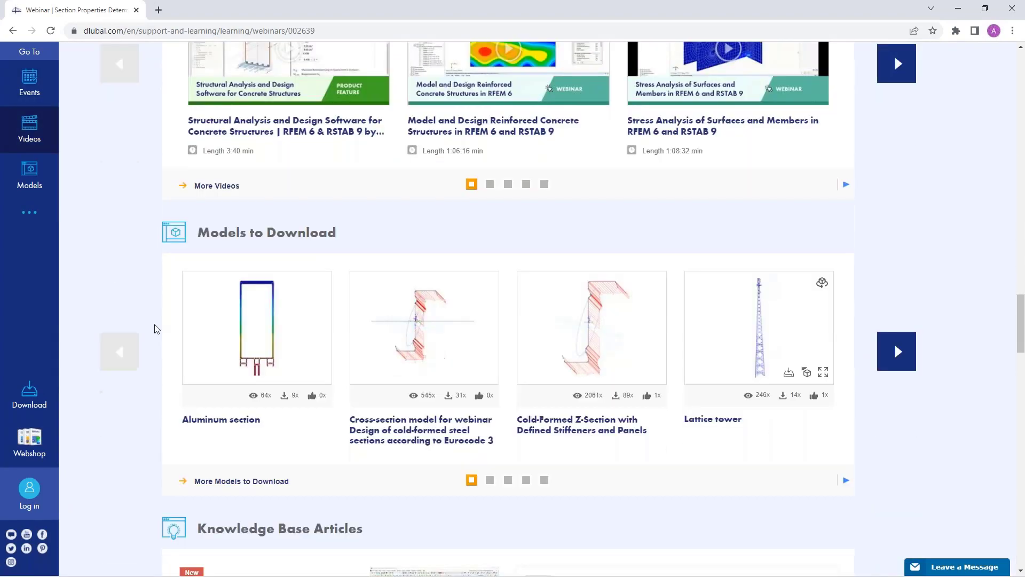
scroll(481, 329, "up", 20)
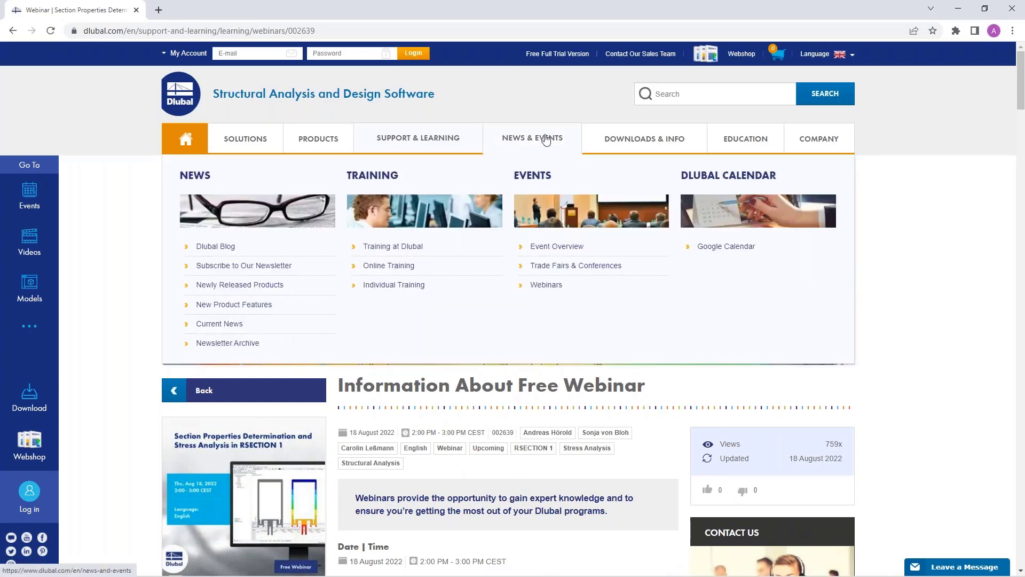
Open the Free Full Trial Version page and look through the available trial downloads, including RSECTION 1.
left_click(553, 56)
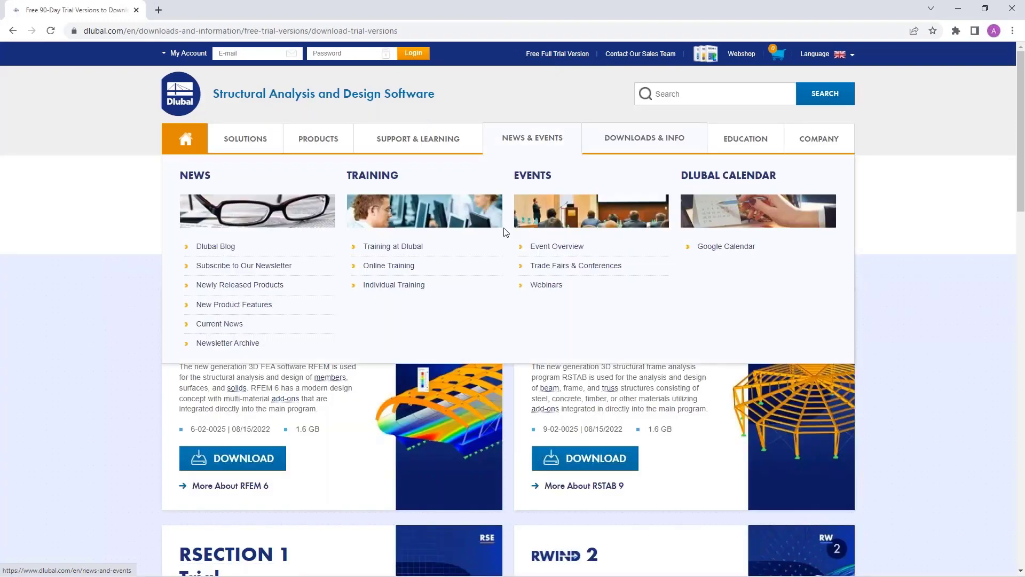
scroll(973, 367, "down", 1)
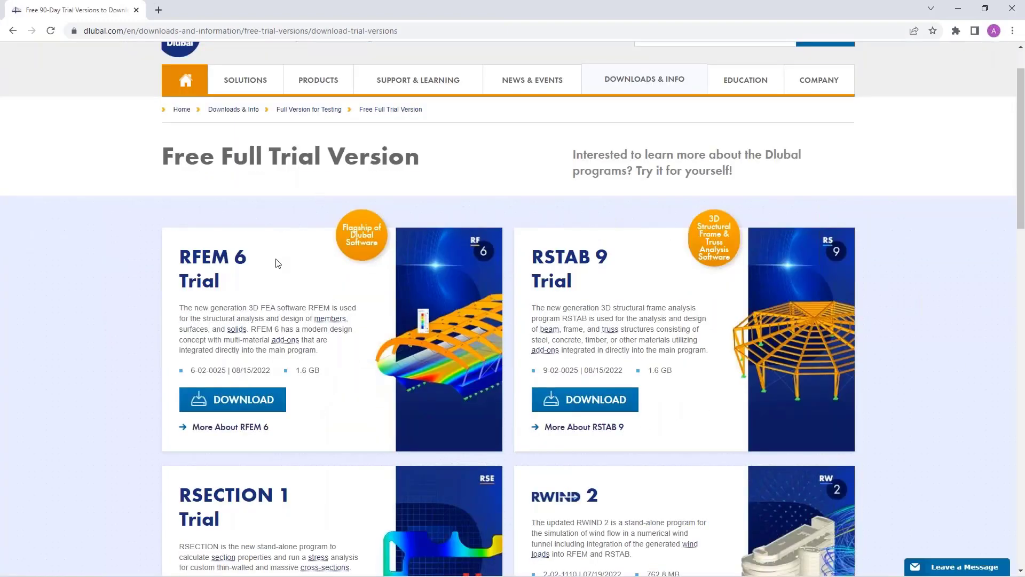
scroll(502, 274, "down", 3)
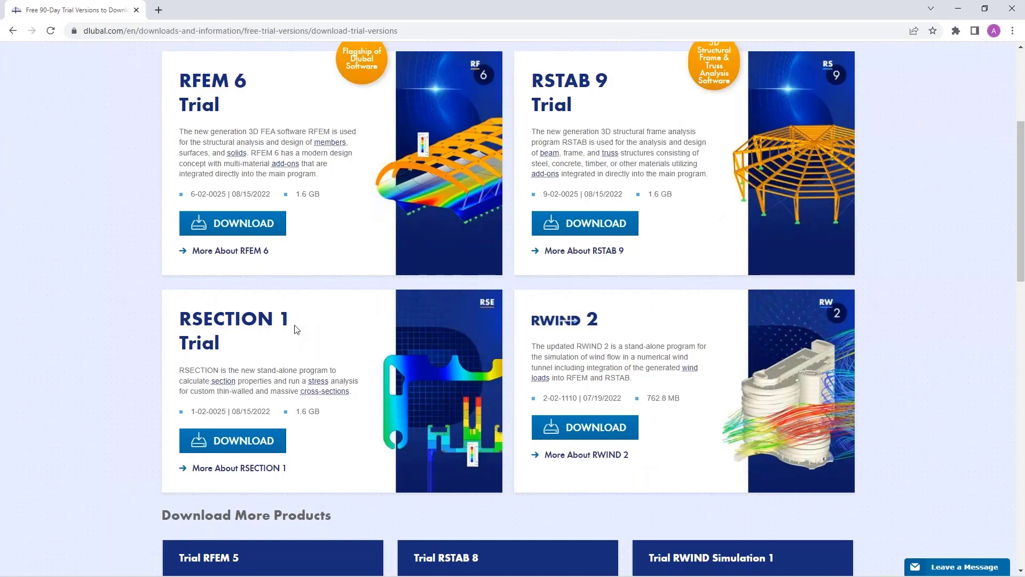
scroll(362, 338, "up", 5)
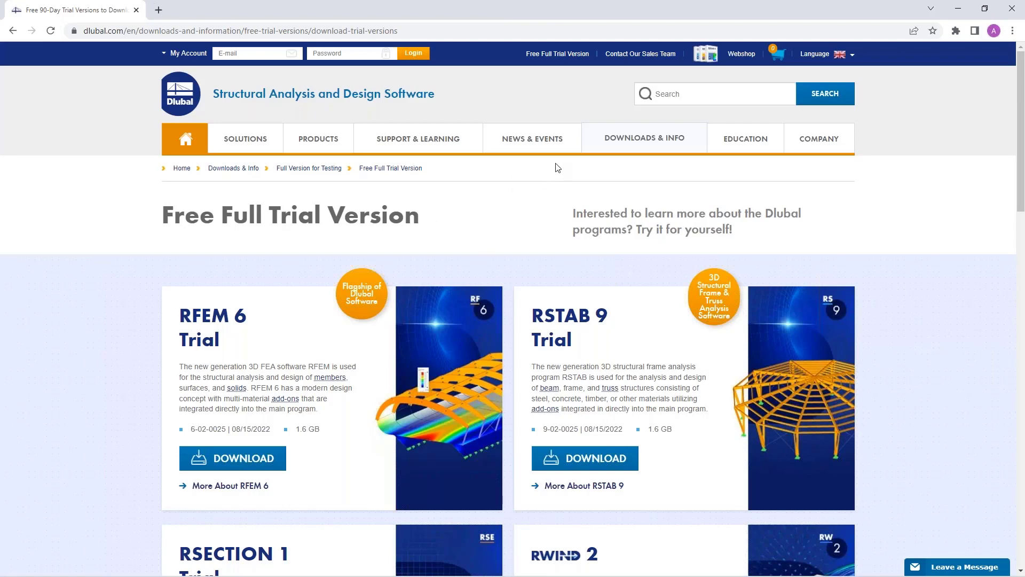
Open the Structural Analysis Models to Download page and look through the listed models and search filters.
mouse_move(630, 142)
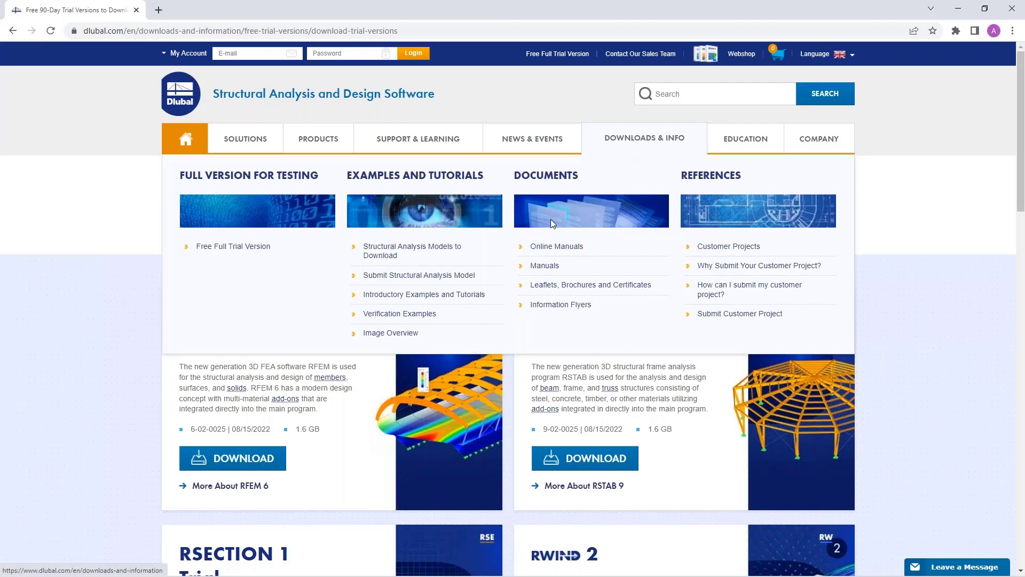
left_click(382, 256)
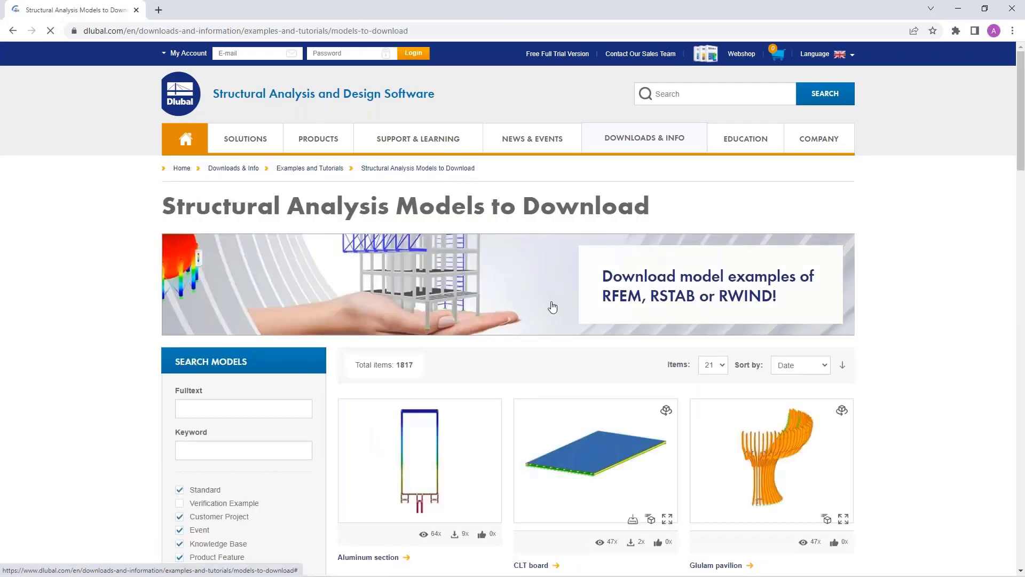
scroll(552, 307, "down", 3)
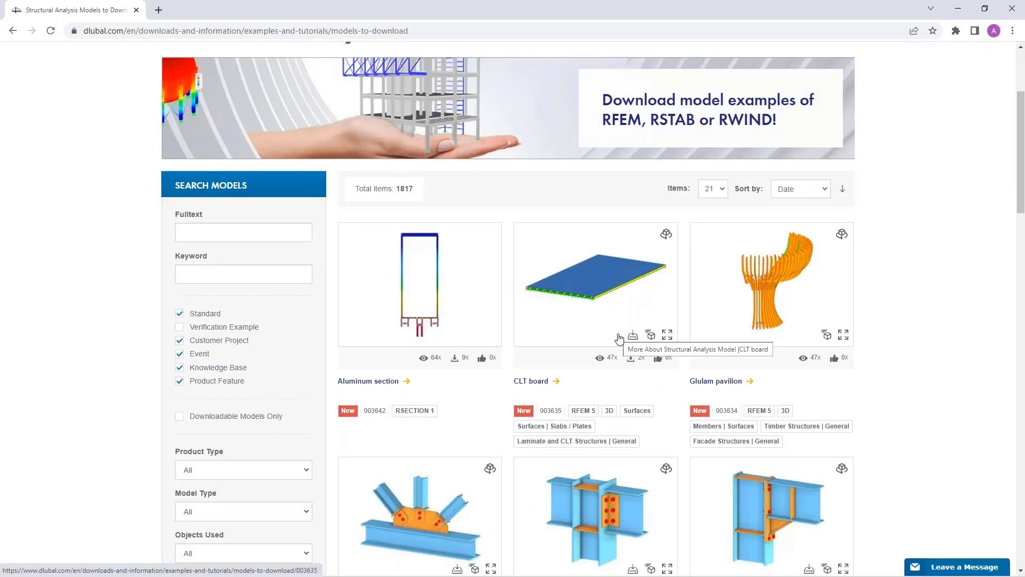
scroll(480, 363, "up", 1)
scroll(320, 379, "down", 3)
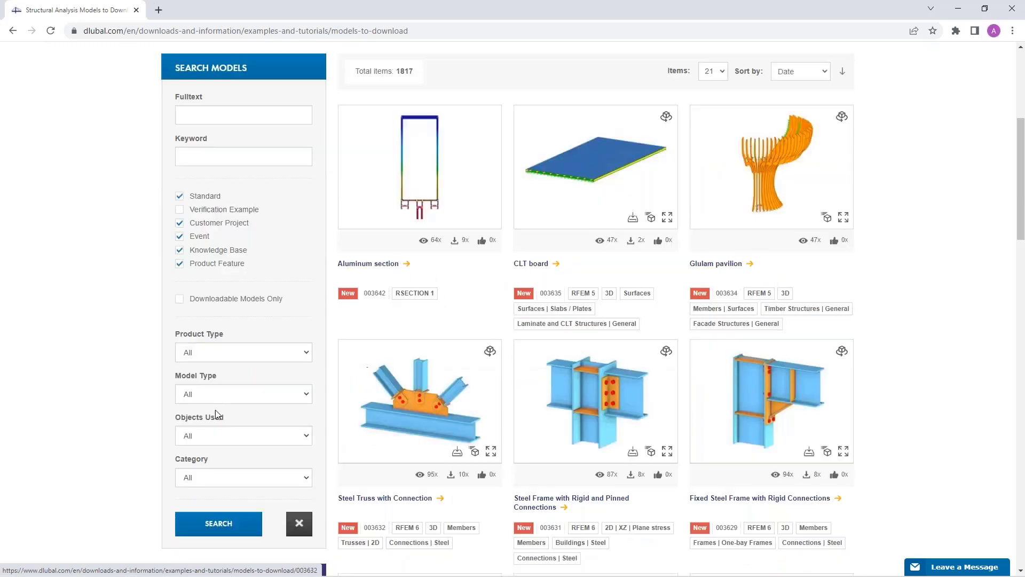
scroll(260, 432, "down", 2)
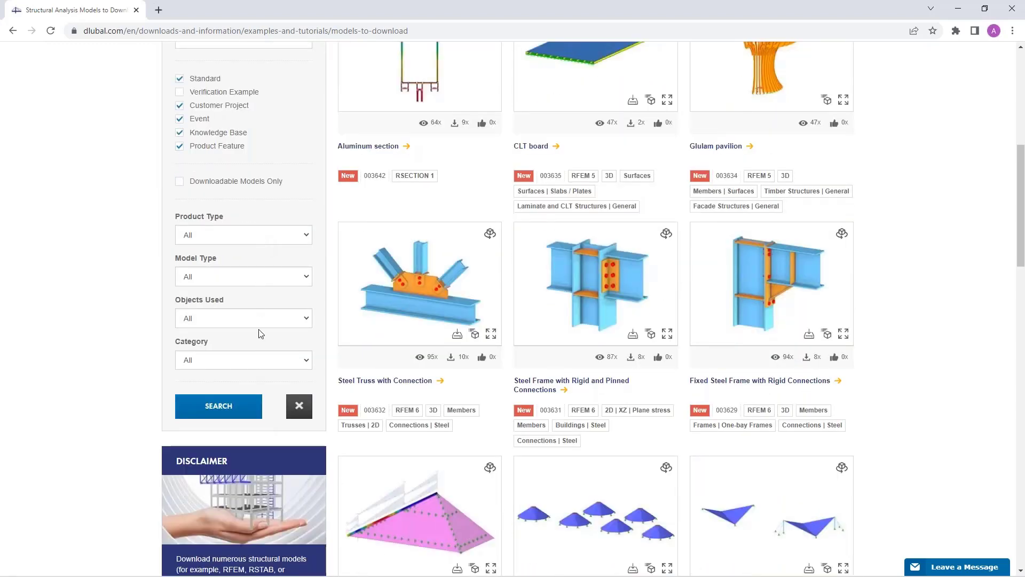
Search the downloadable models for product type RSECTION 1 and look through the matching cross-section models.
left_click(254, 358)
left_click(254, 356)
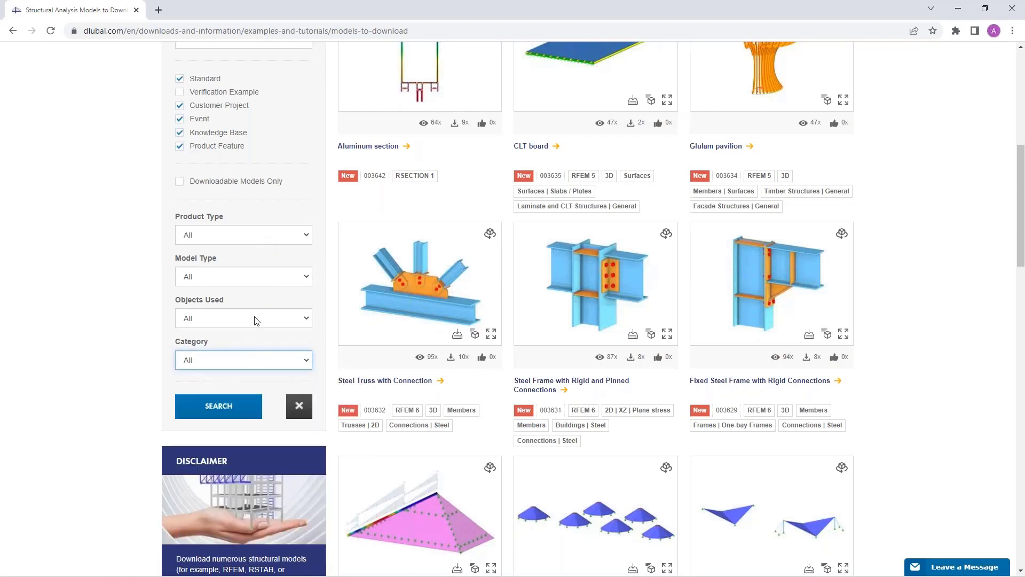
left_click(263, 239)
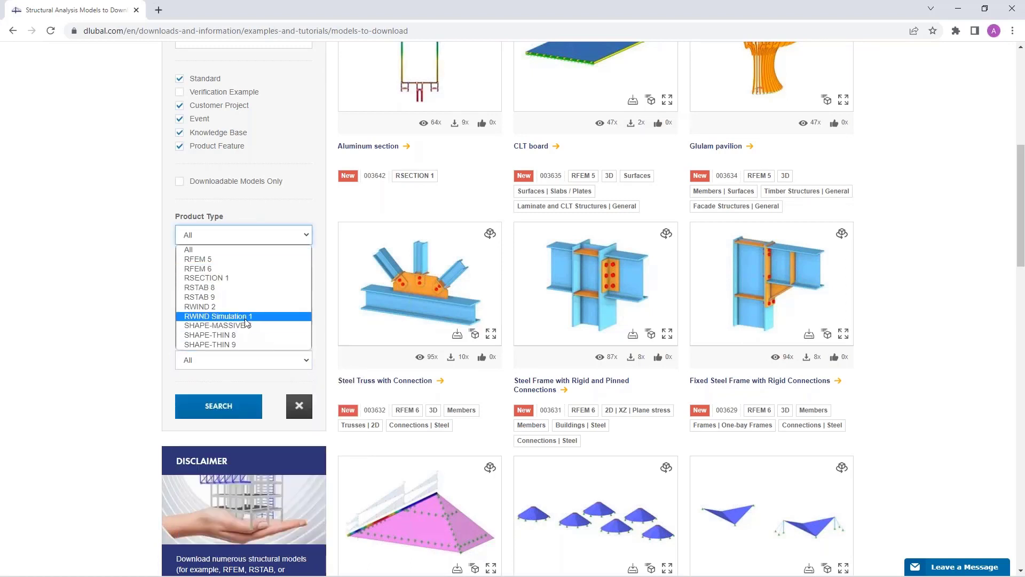
left_click(241, 278)
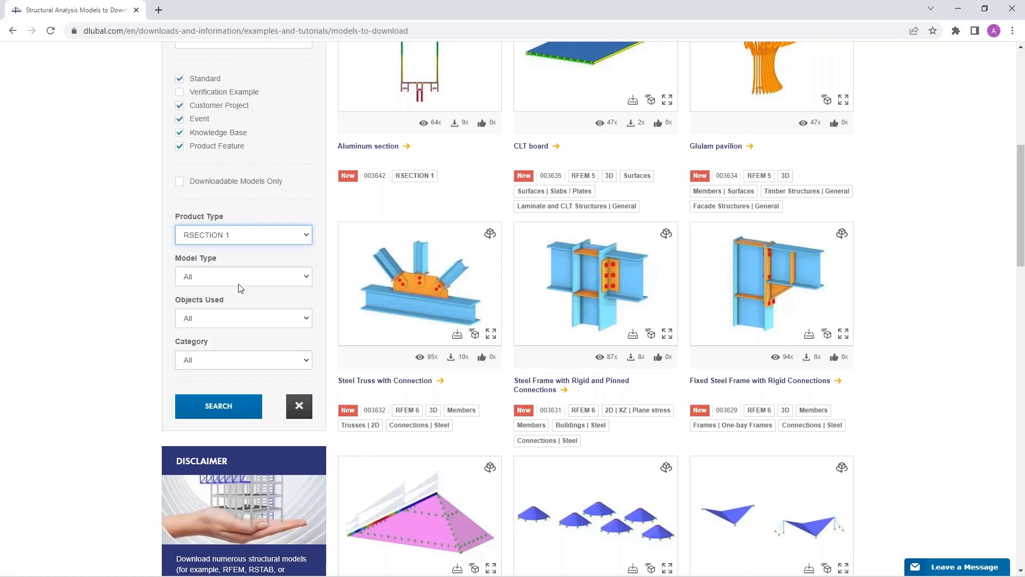
left_click(222, 406)
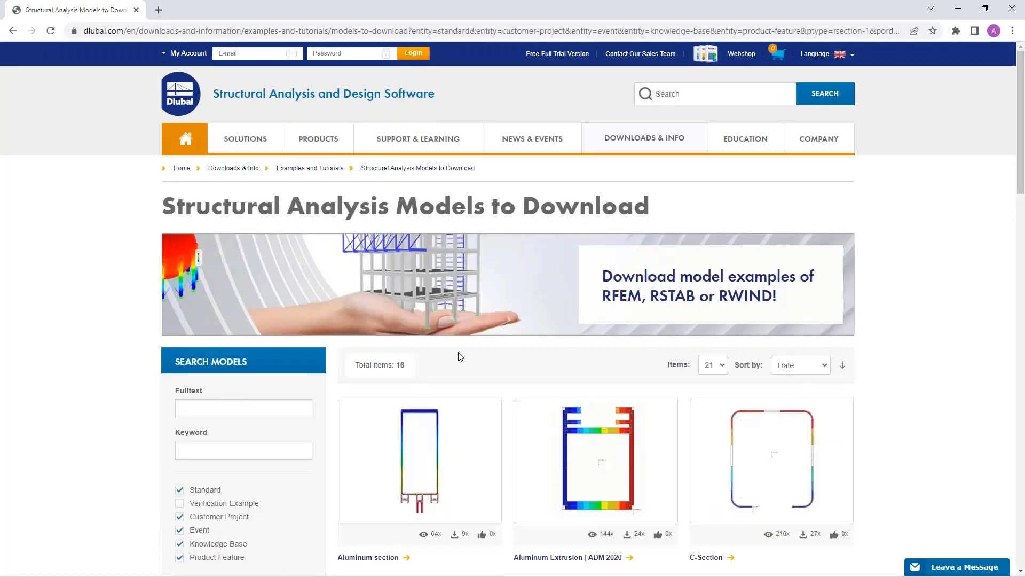
scroll(460, 357, "down", 3)
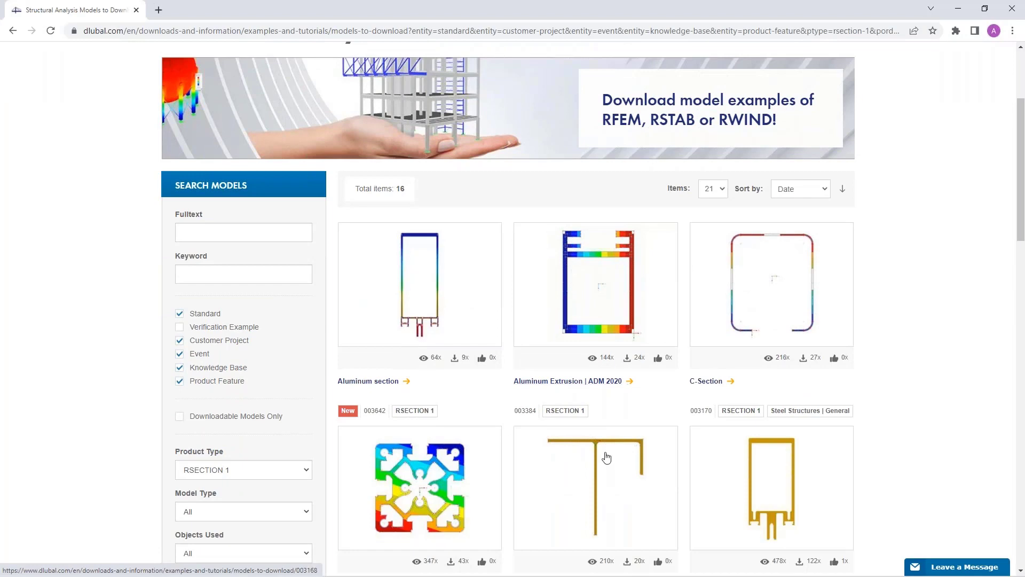
scroll(607, 455, "up", 3)
mouse_move(546, 141)
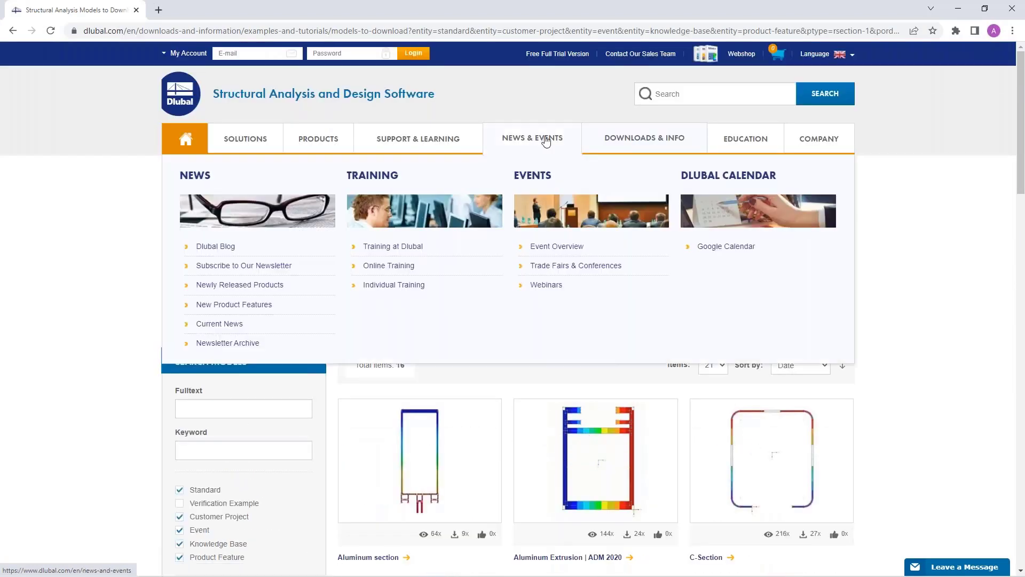